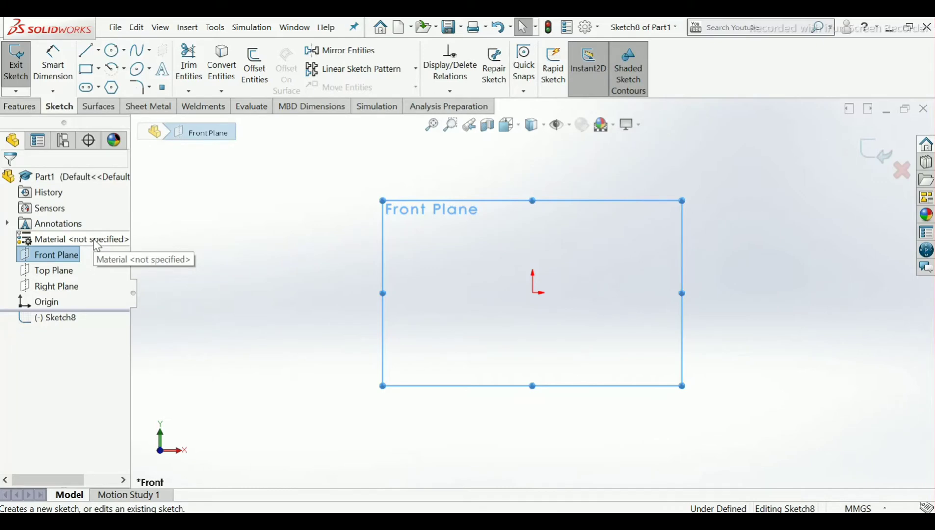
- Sketch a circle of about 13.6 mm radius centred on the origin
click(112, 51)
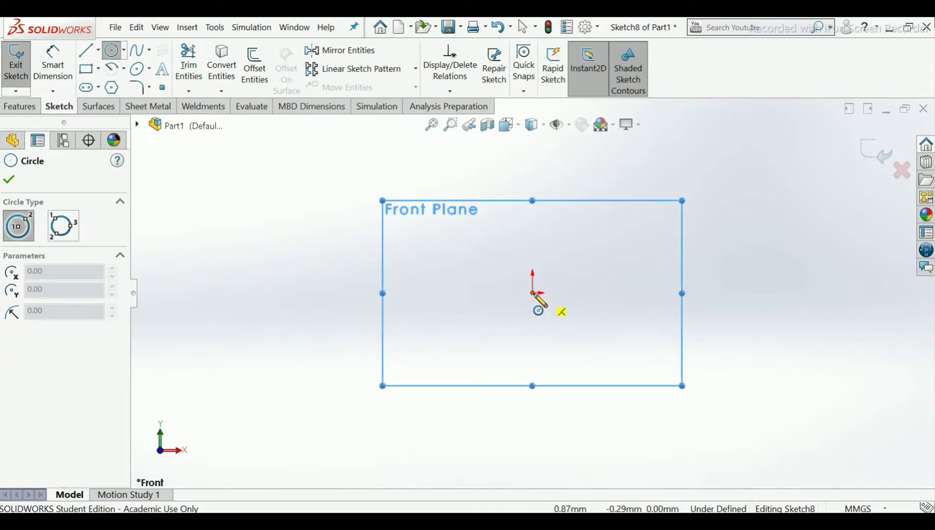
click(532, 294)
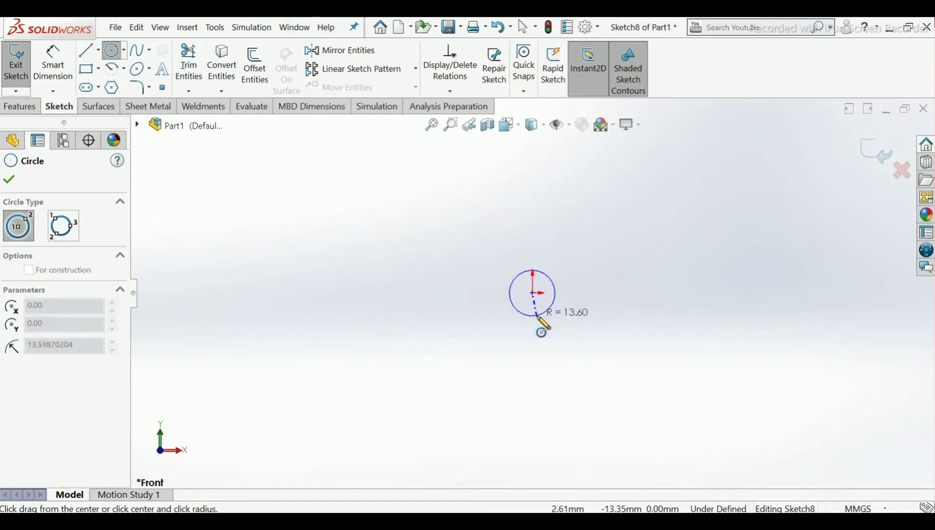
click(539, 319)
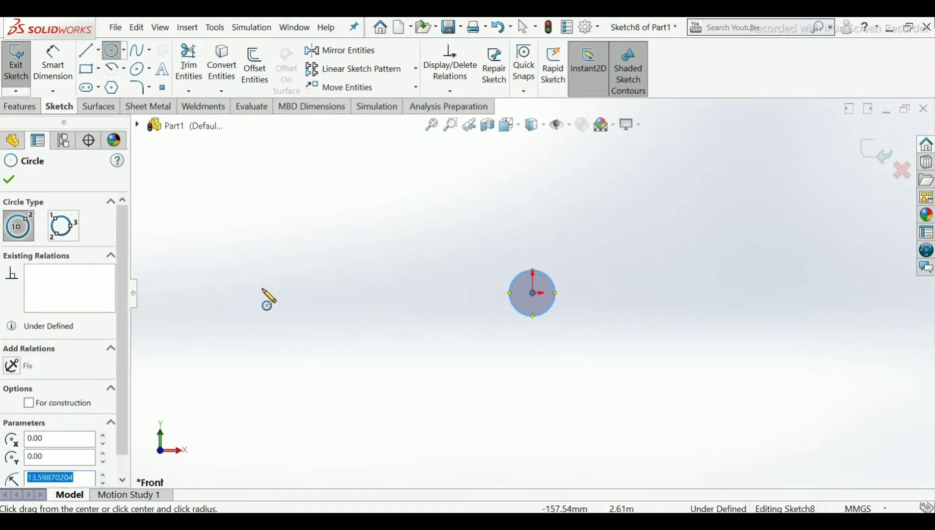
- Sketch two concentric circles of about 15.6 mm and 9.2 mm radius, level with the origin circle and left of it
click(304, 293)
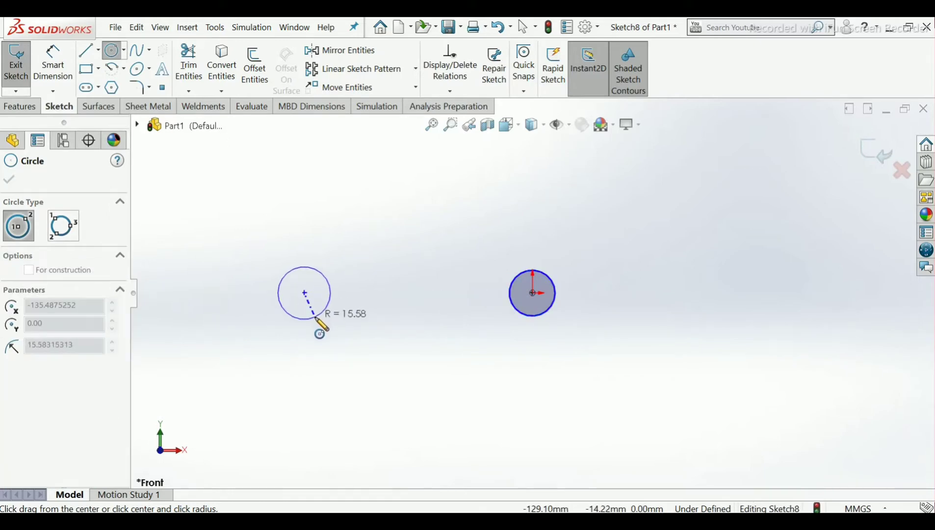
click(316, 319)
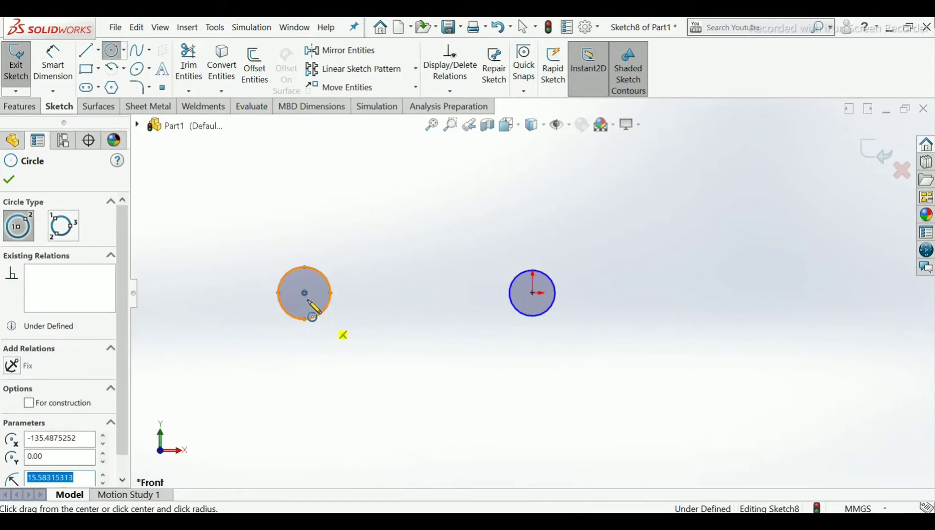
click(305, 293)
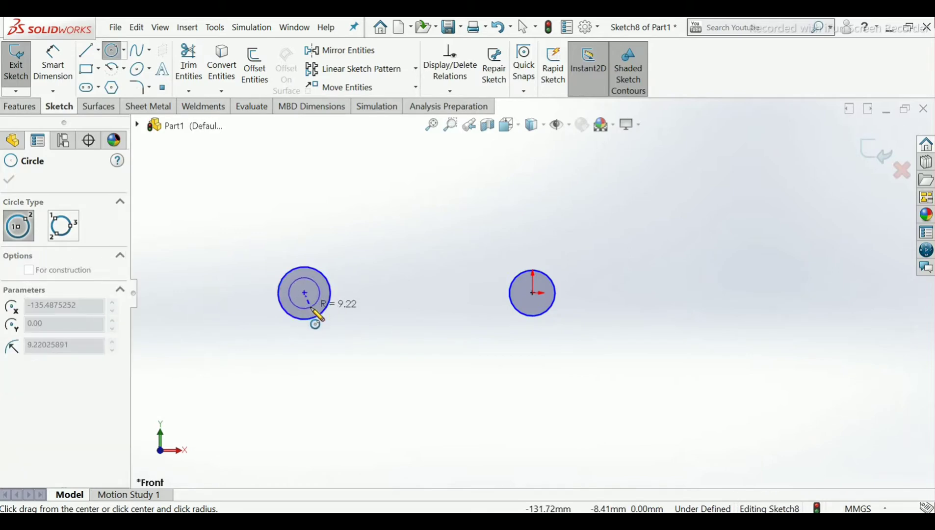
click(314, 307)
right_click(317, 315)
click(334, 317)
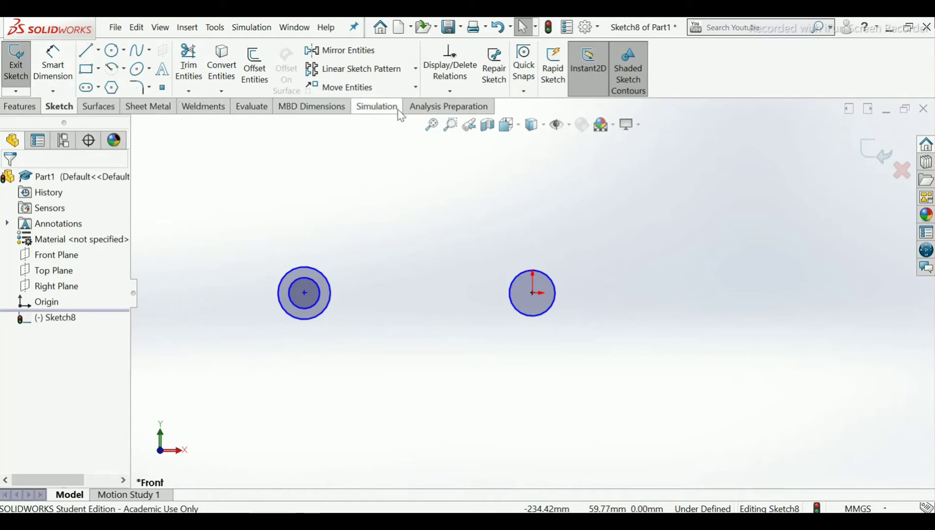
- Add a horizontal relation between the concentric circles' centre and the origin circle's centre
click(450, 90)
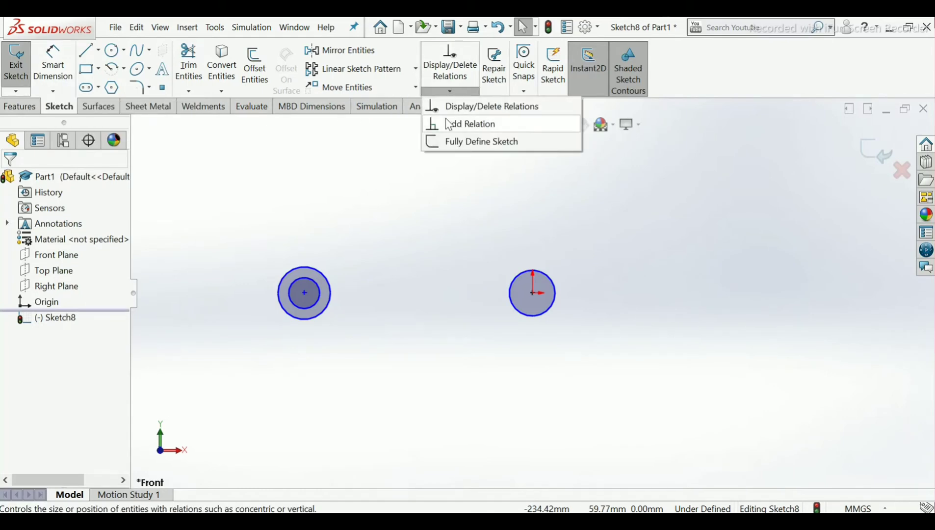
click(447, 127)
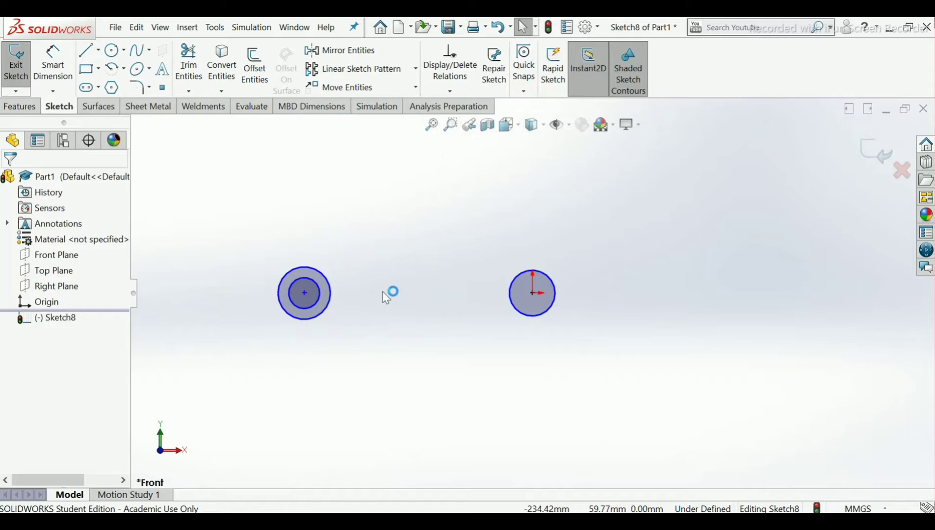
click(304, 293)
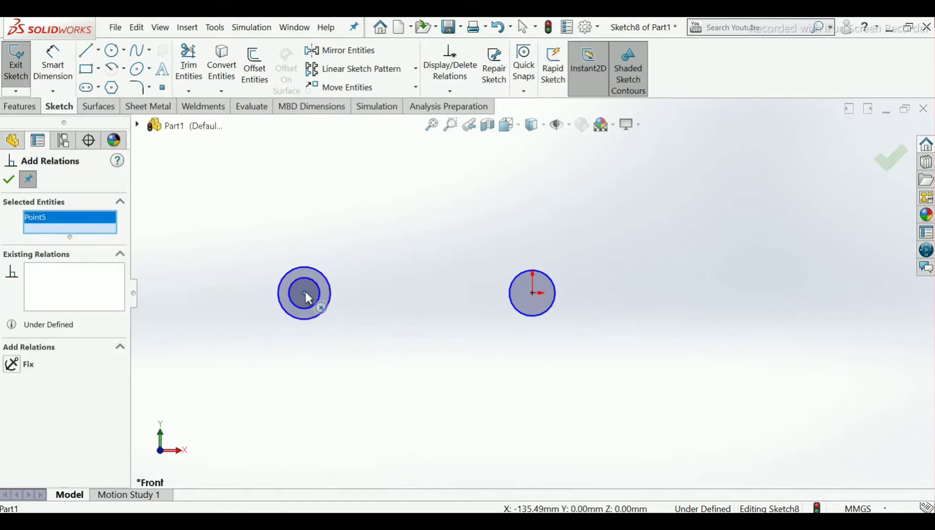
click(533, 293)
click(24, 376)
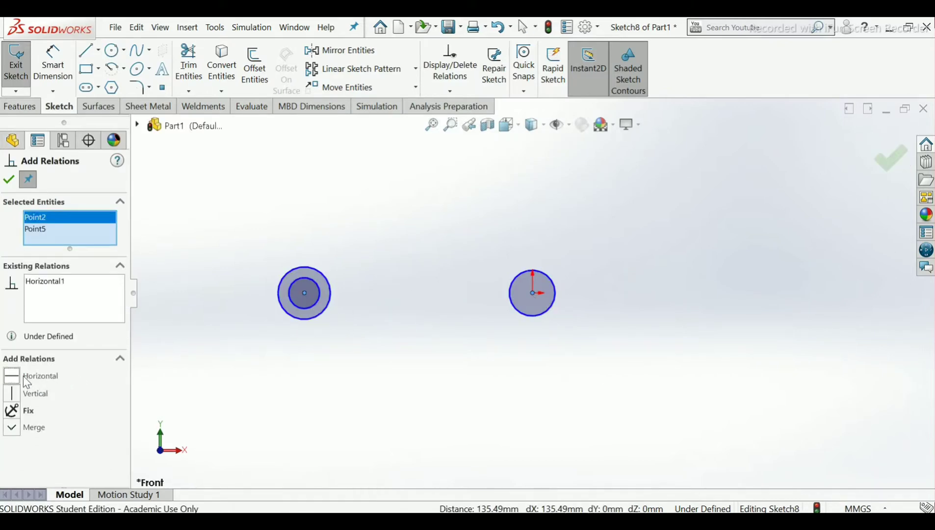
click(8, 179)
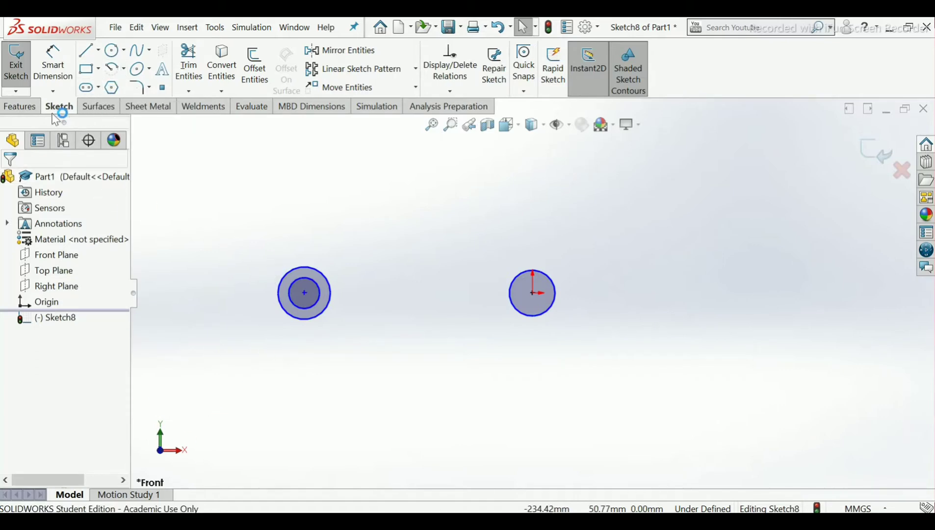
- Sketch a vertical straight slot below the origin circle, aligned with the origin, about 47 mm between arc centres and 35 mm wide
click(98, 88)
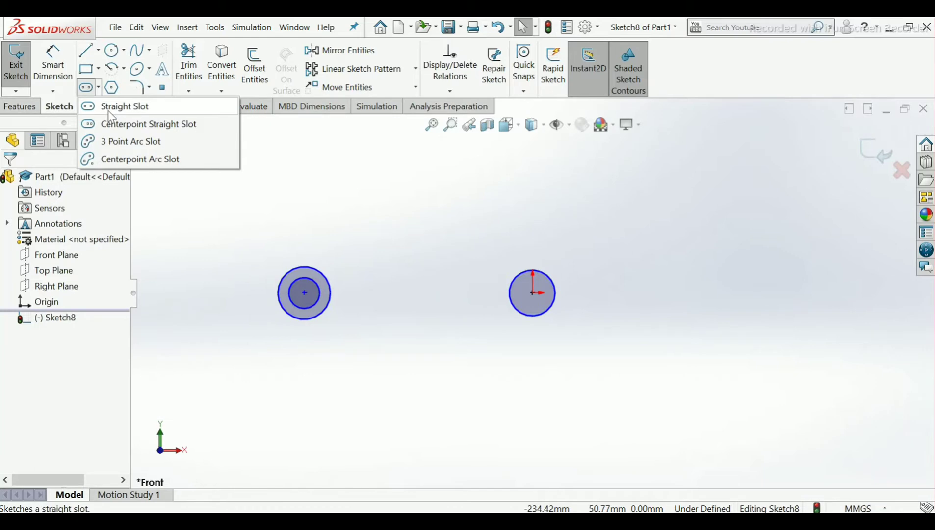
click(108, 110)
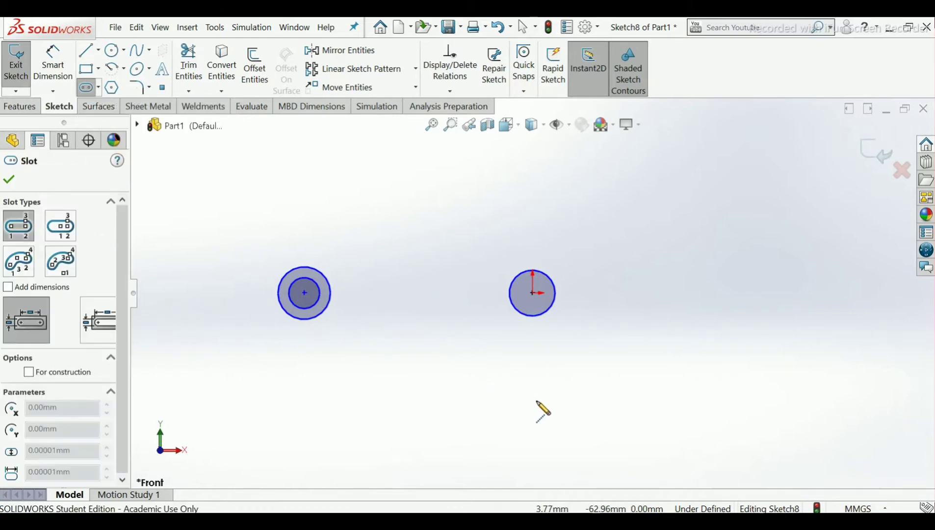
scroll(533, 415, up, 2)
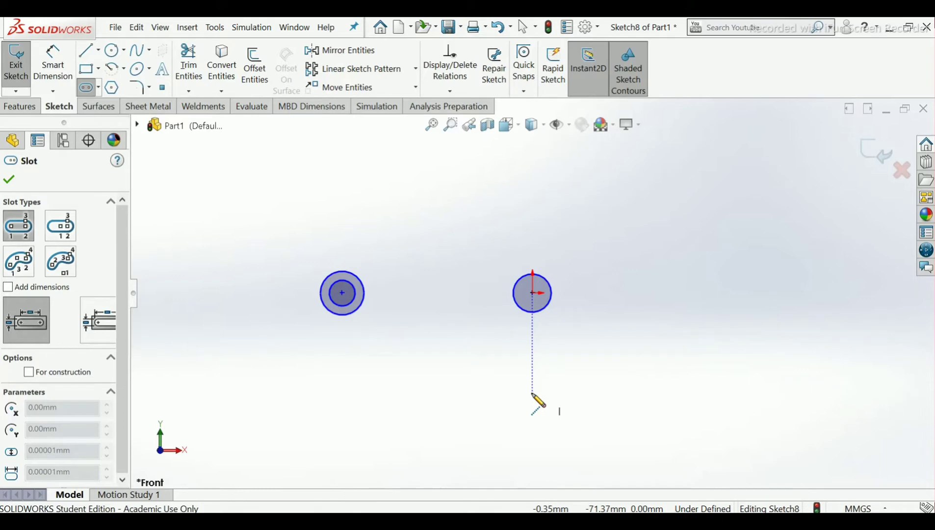
click(532, 393)
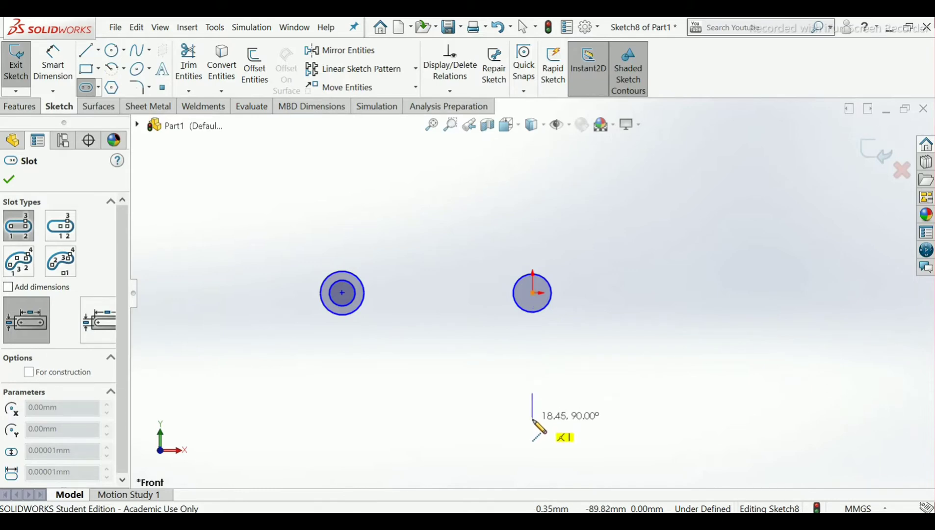
click(532, 459)
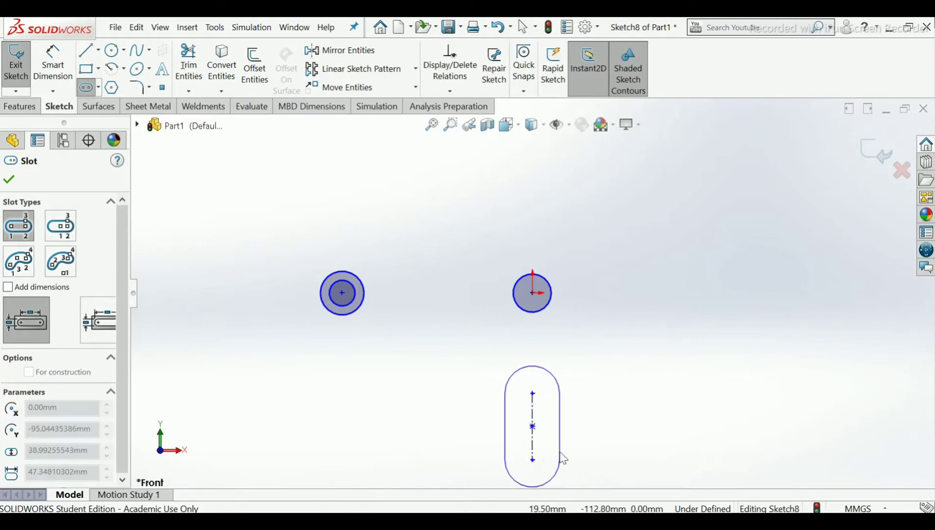
click(557, 452)
right_click(562, 459)
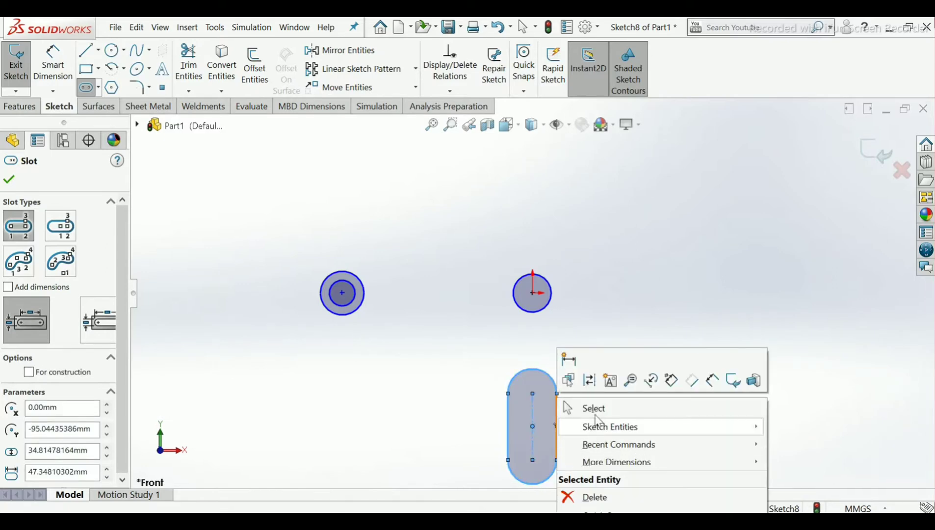
click(595, 408)
- Sketch a circle of about 53 mm radius centred on the slot's lower arc centre
scroll(586, 414, up, 3)
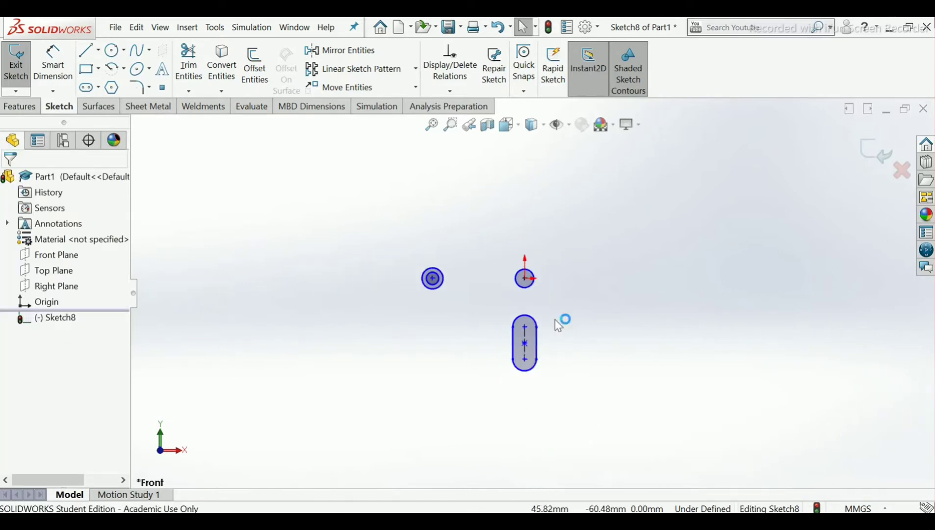
scroll(558, 324, down, 3)
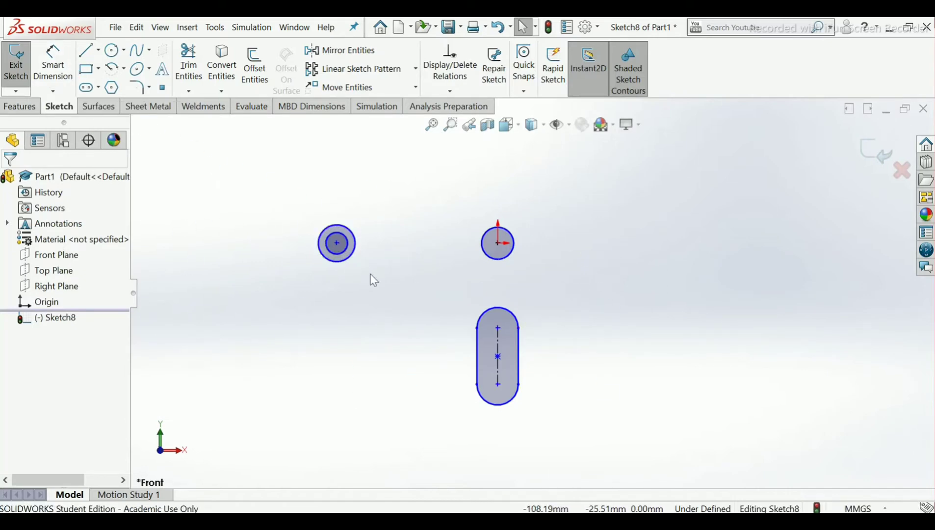
click(113, 52)
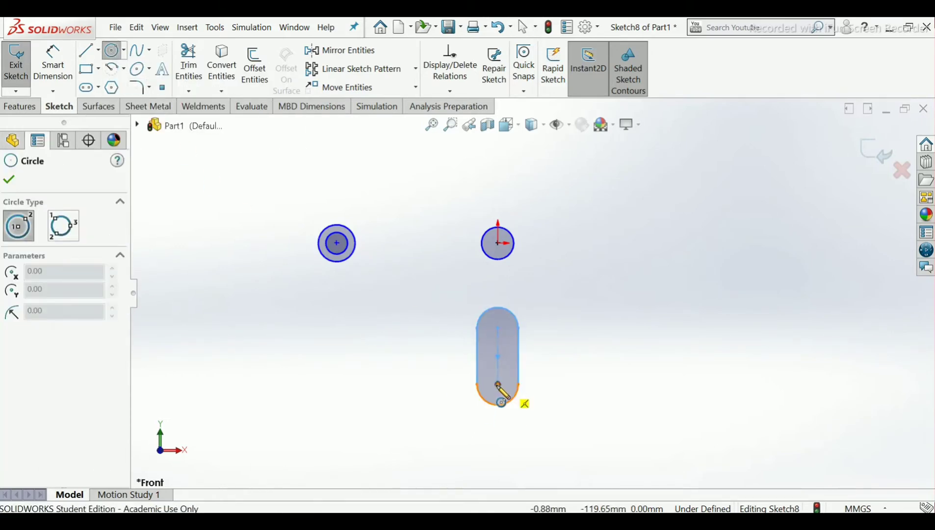
click(497, 383)
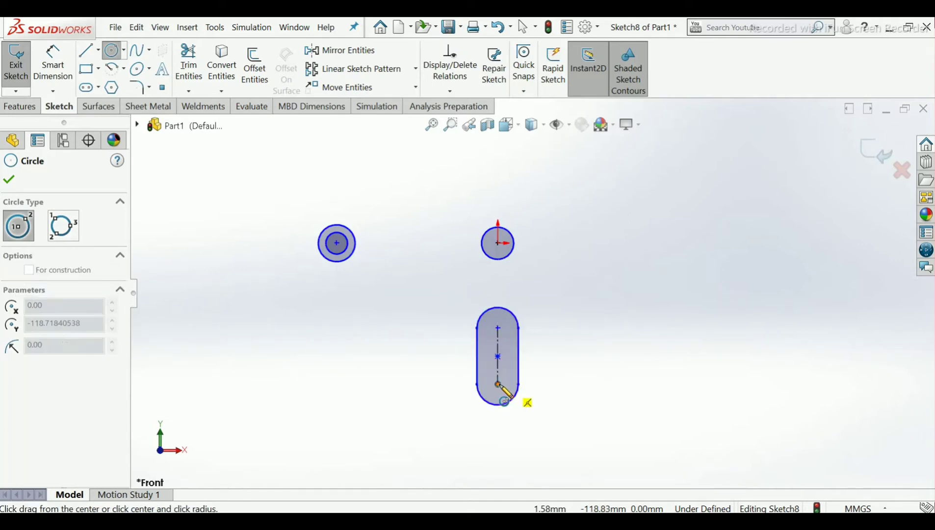
click(536, 438)
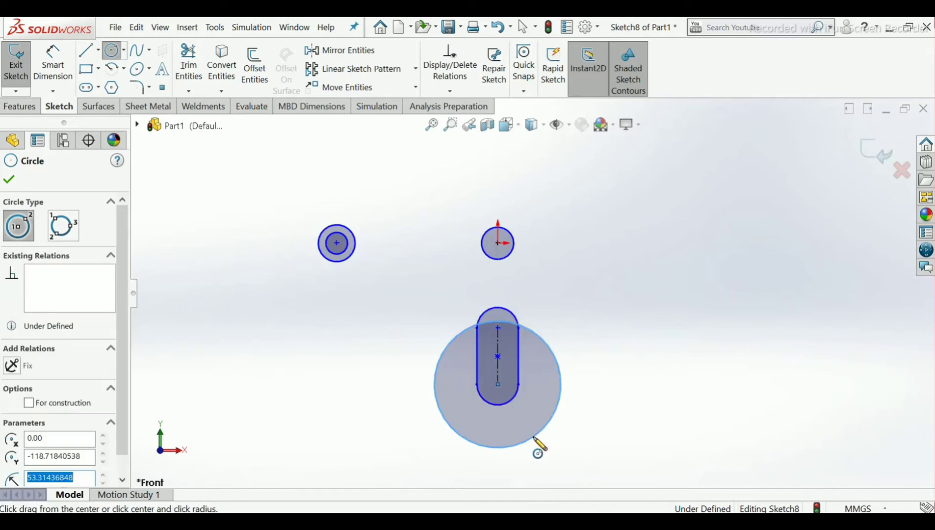
right_click(538, 443)
click(564, 405)
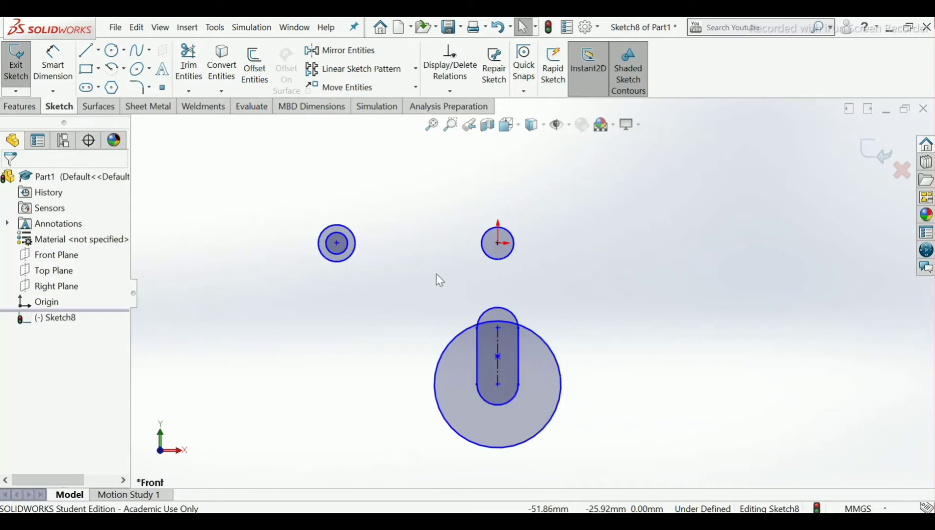
- Sketch a horizontal line from the outer concentric circle's lowest point and a slanted line down to the large circle's left quadrant
scroll(451, 233, down, 3)
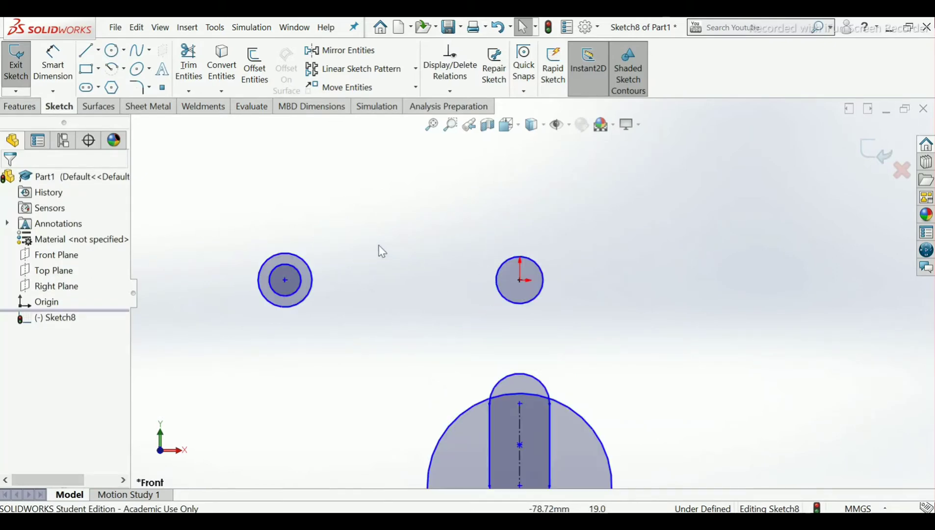
scroll(381, 314, up, 3)
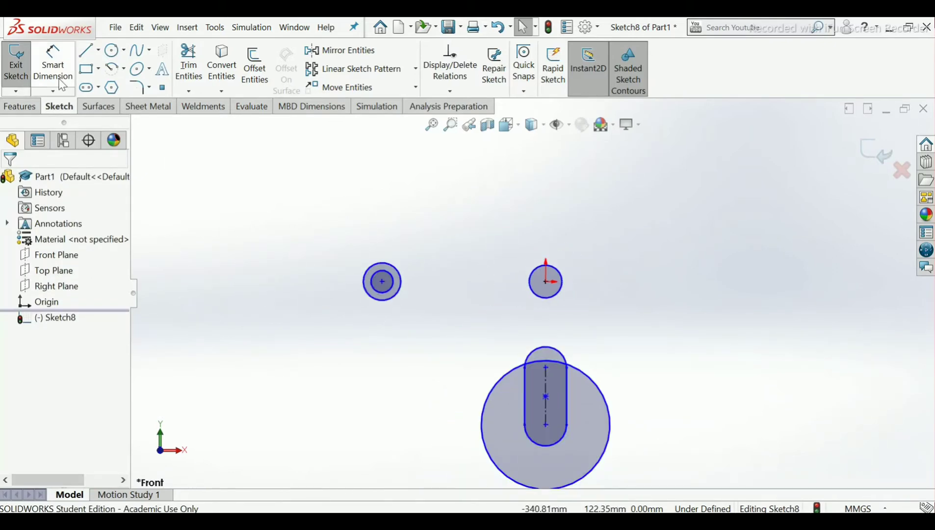
click(382, 300)
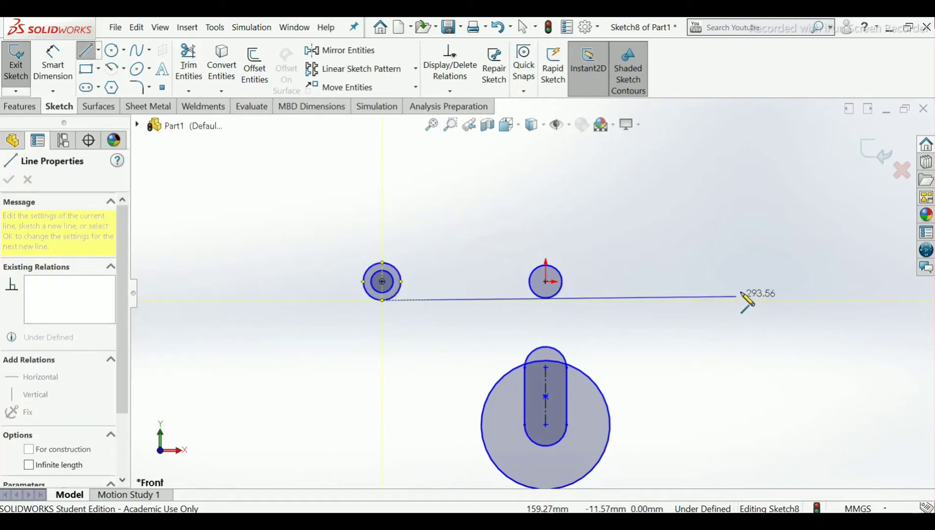
click(474, 300)
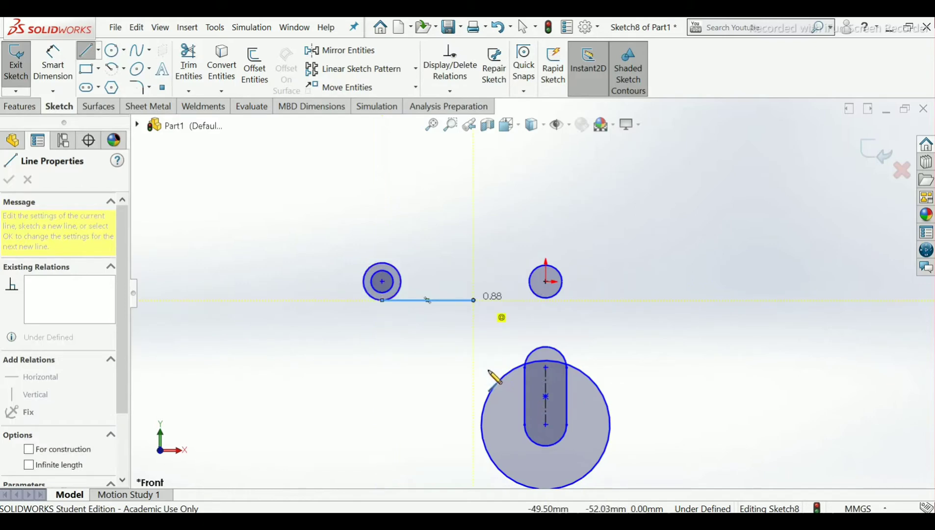
click(481, 425)
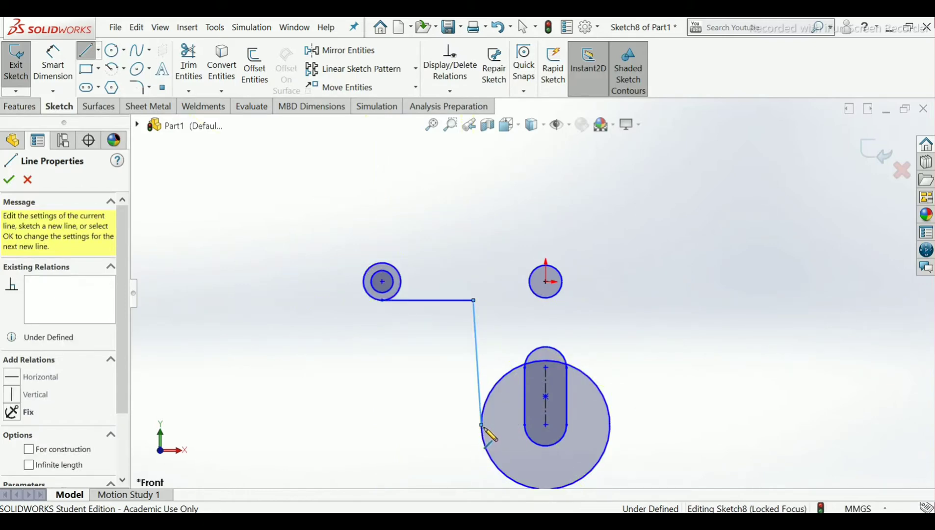
right_click(486, 432)
click(524, 376)
- Sketch a slanted line up from the large circle's right quadrant, level with the existing horizontal line, and a long horizontal line outward from its end
scroll(504, 357, up, 2)
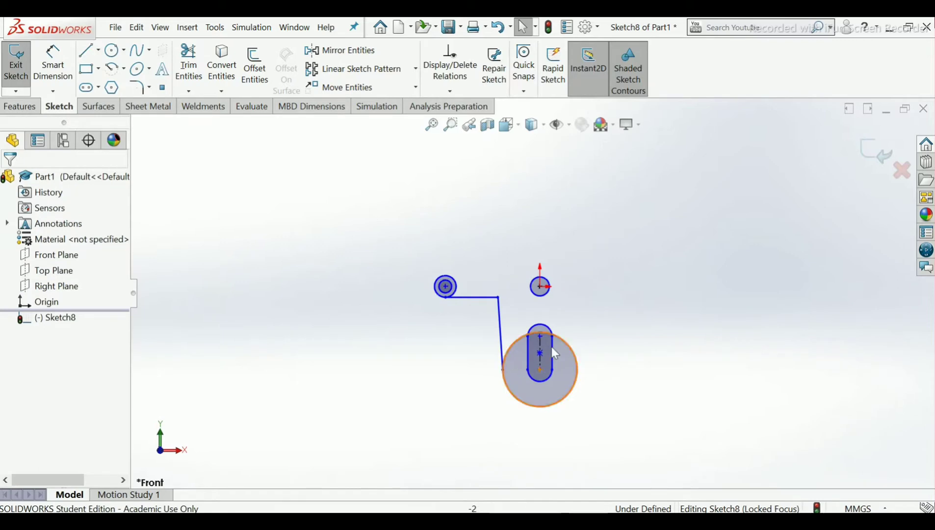
scroll(544, 295, down, 4)
scroll(535, 303, up, 2)
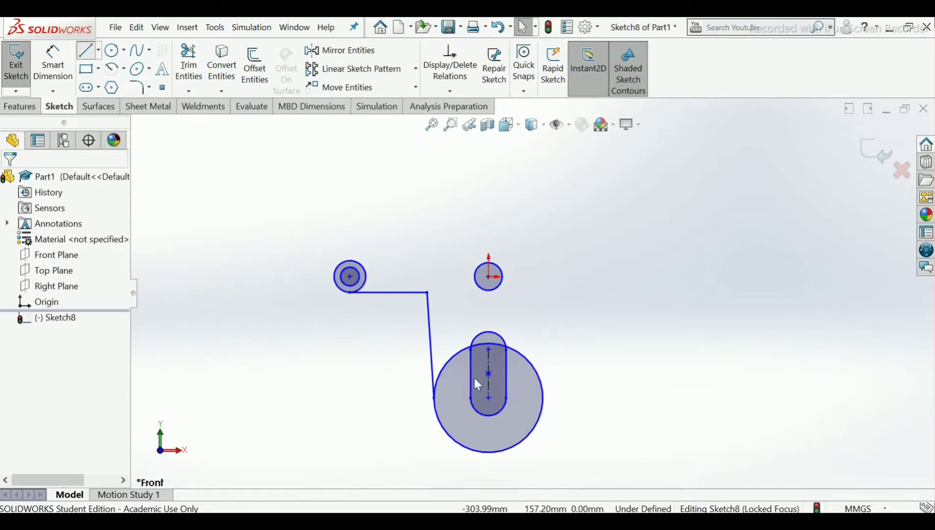
click(542, 398)
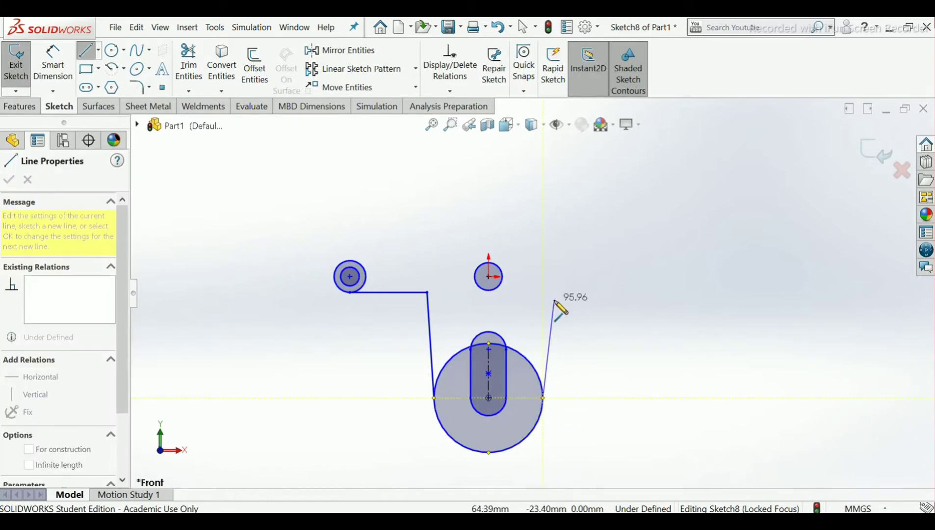
click(554, 292)
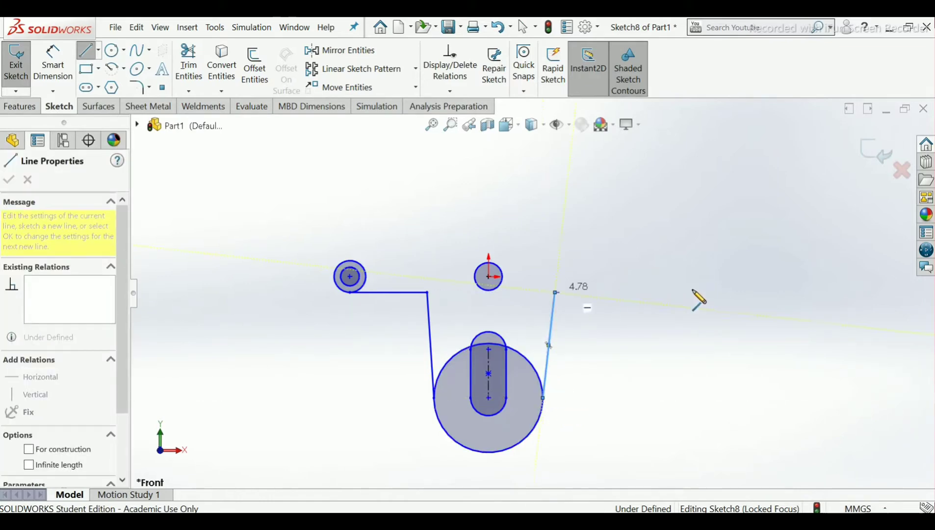
click(868, 292)
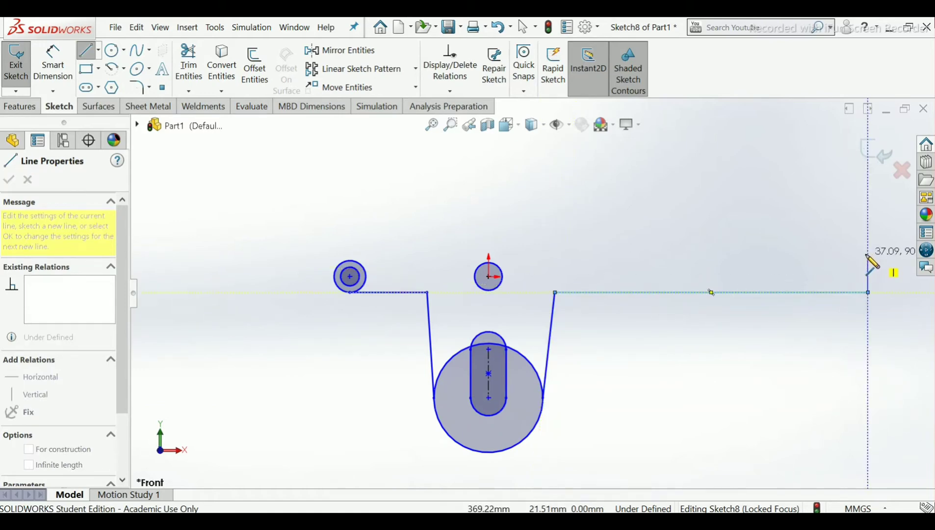
- Continue the outline with a vertical line about 37 mm high, a slanted line to an apex above the origin, and one down to the outer concentric circle
click(868, 255)
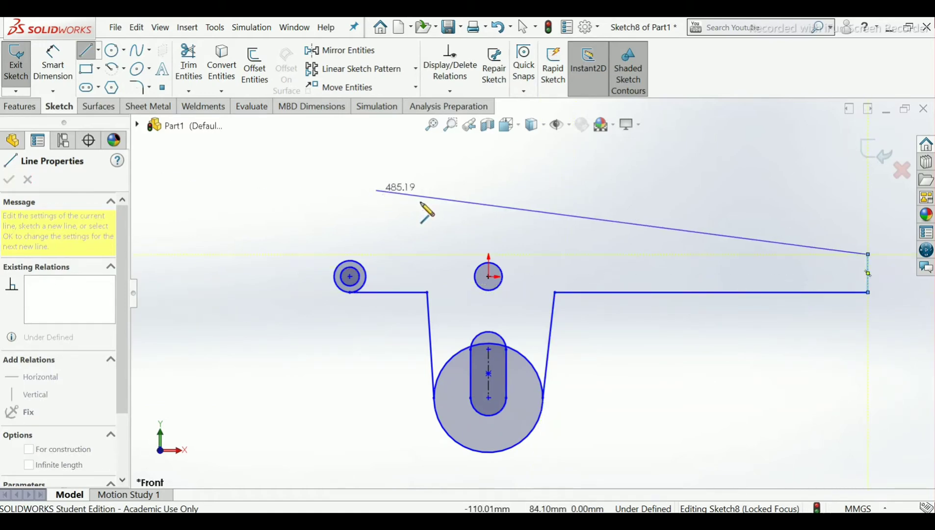
click(489, 204)
double_click(351, 269)
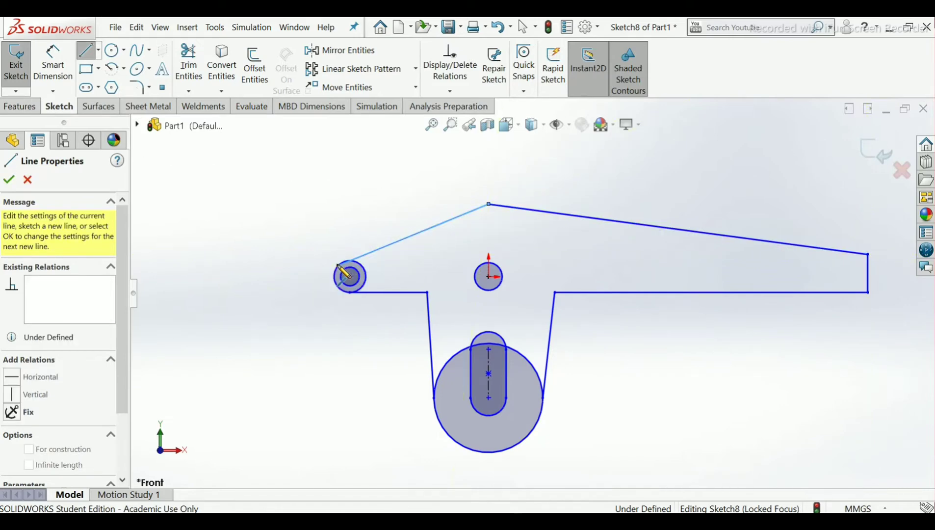
right_click(363, 273)
click(372, 273)
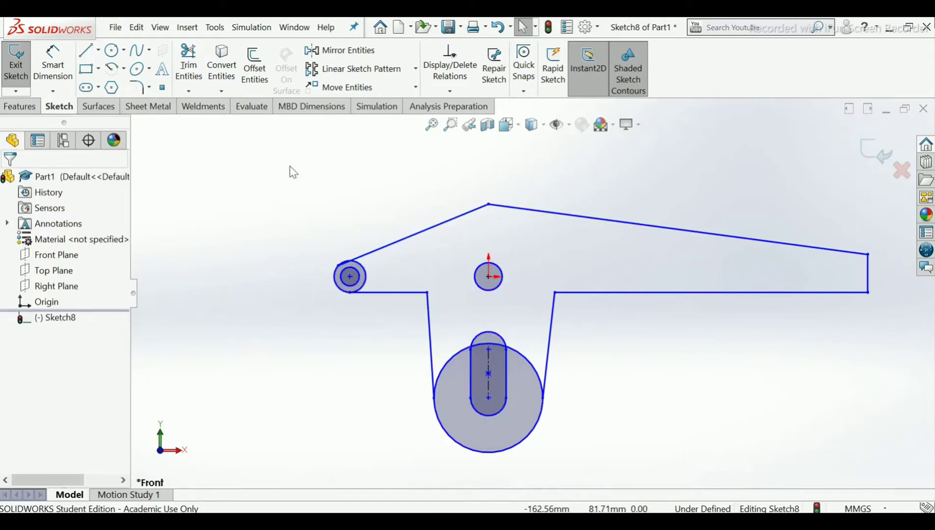
- Trim away the large circle's upper half, including the segment crossing the slot, leaving only its lower arc
click(191, 70)
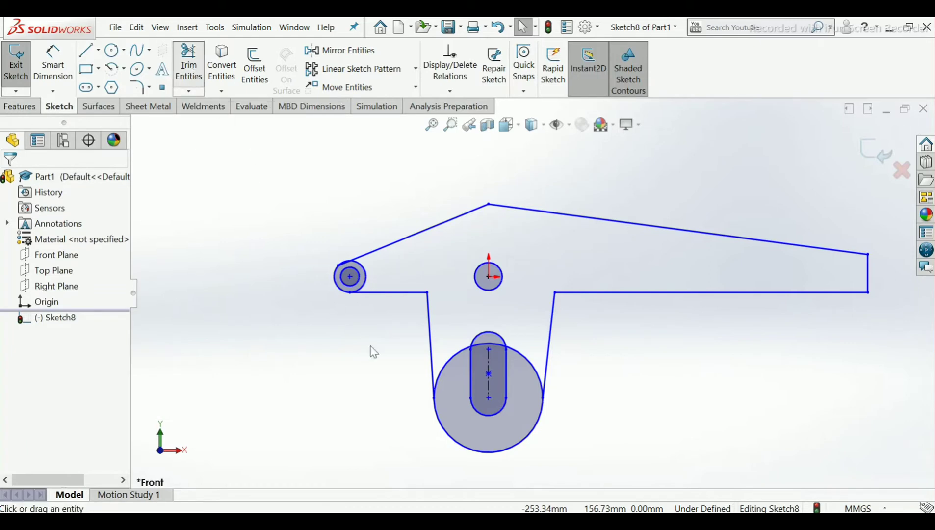
click(444, 364)
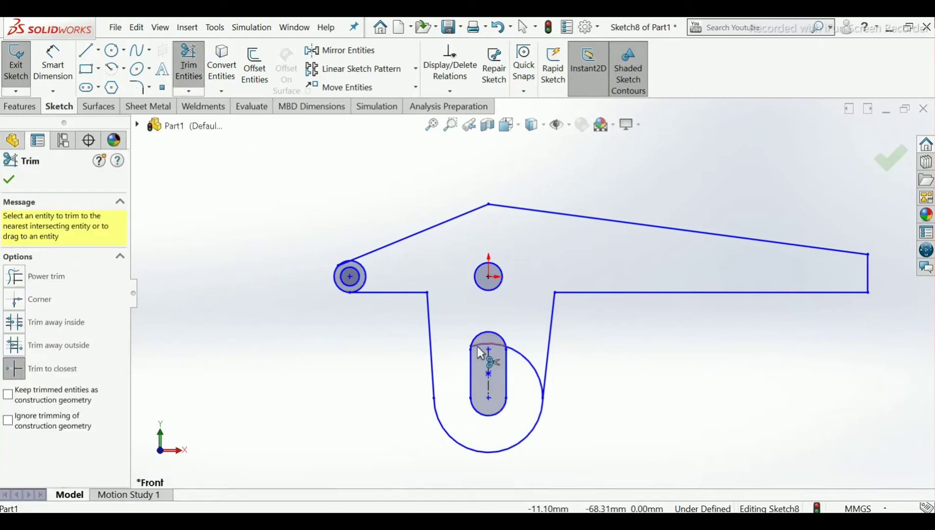
click(488, 345)
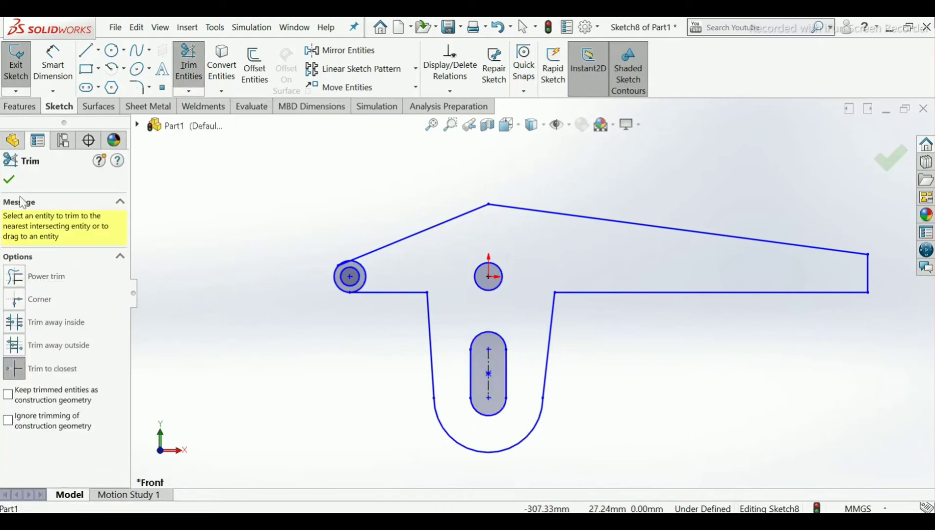
click(9, 181)
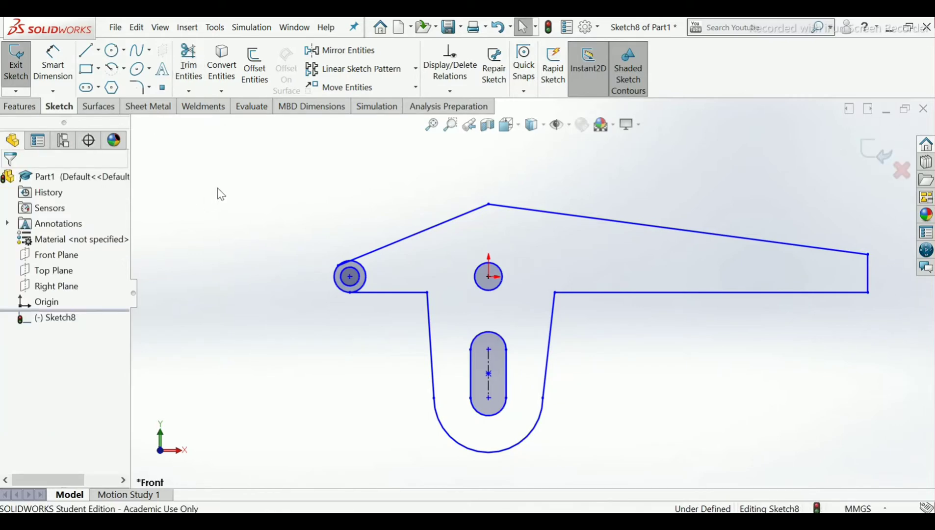
- Add a tangent relation between the outer concentric circle and the slanted line running from it to the apex
click(458, 93)
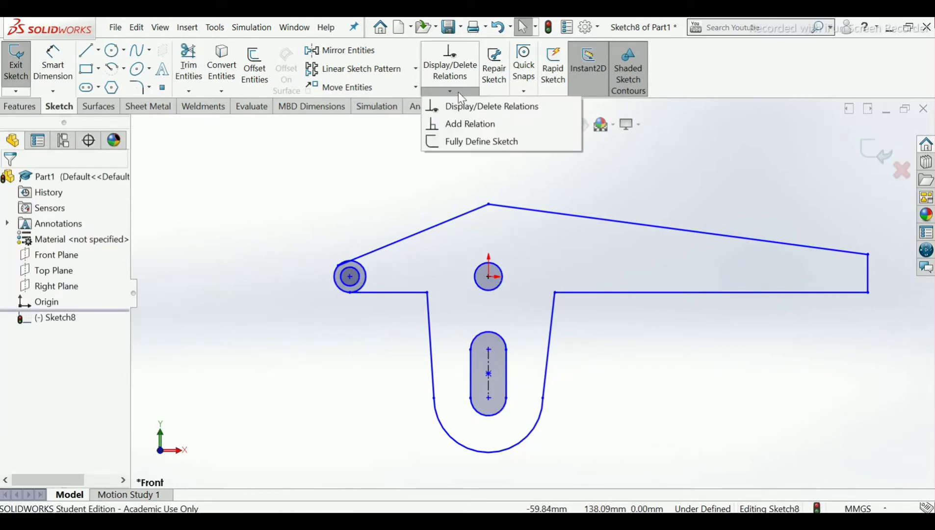
click(459, 124)
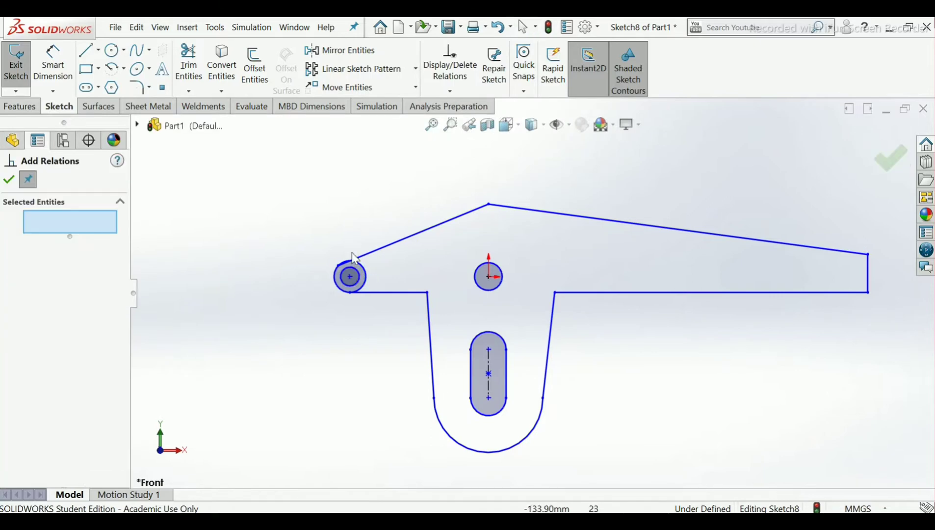
scroll(383, 256, down, 3)
click(436, 294)
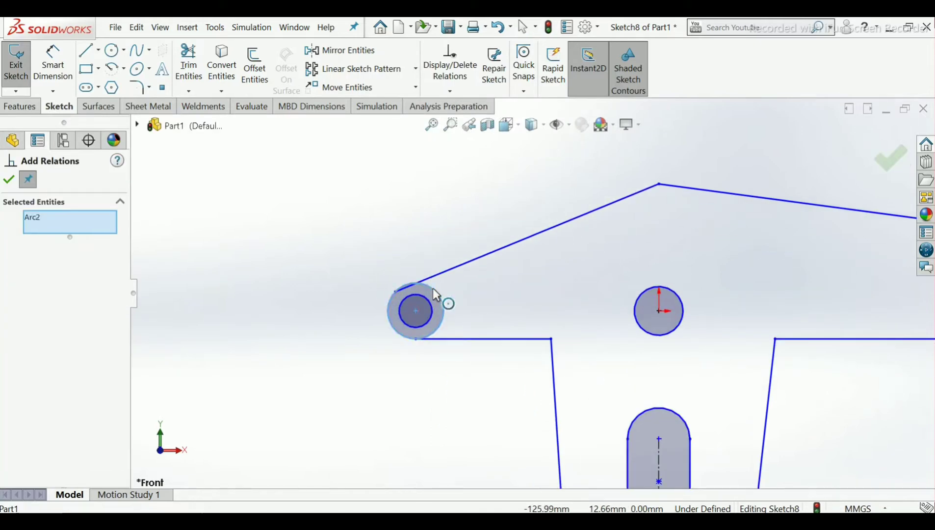
click(433, 275)
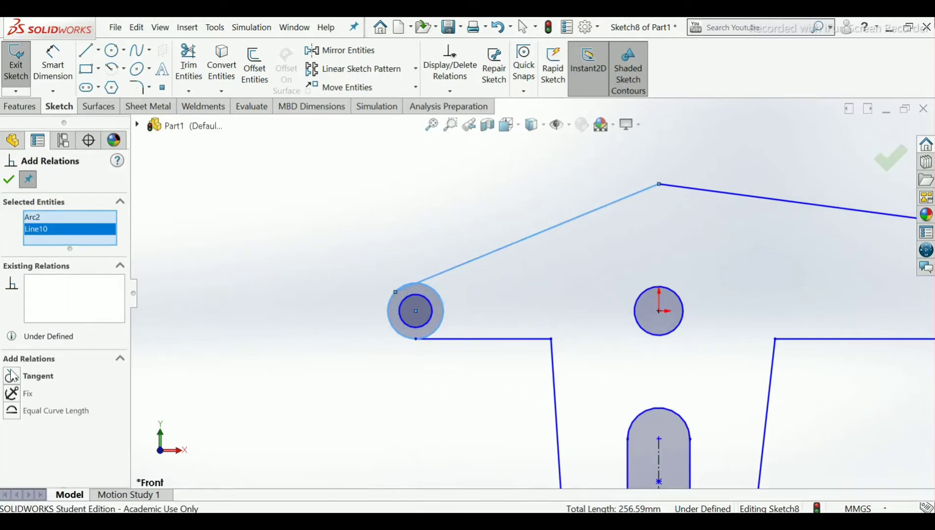
click(12, 376)
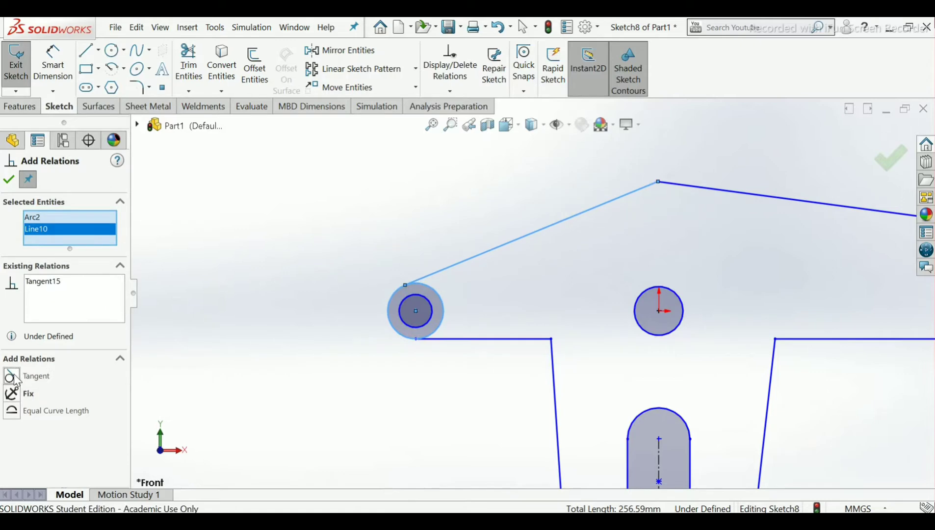
click(7, 184)
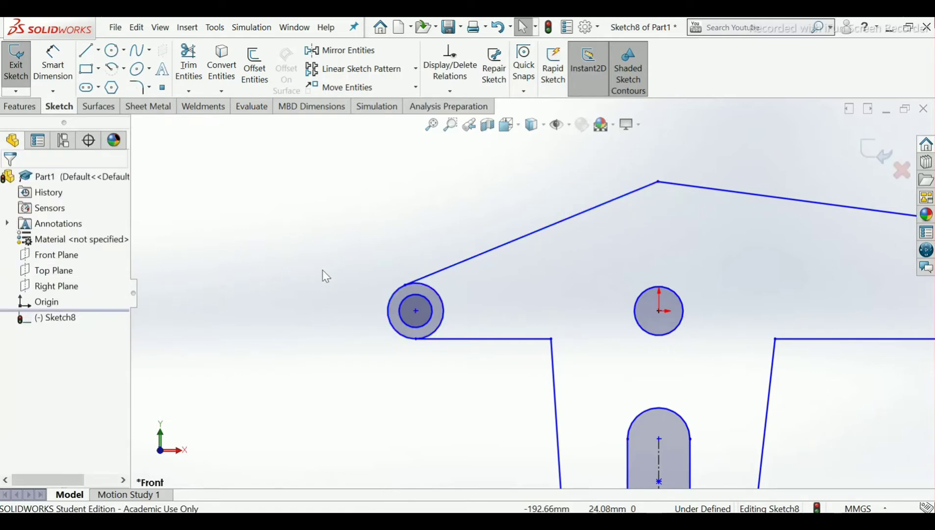
- Dimension the vertical distance between the outline's apex and the concentric circles' centre as 44 mm
key(f)
scroll(569, 336, up, 4)
scroll(639, 311, down, 3)
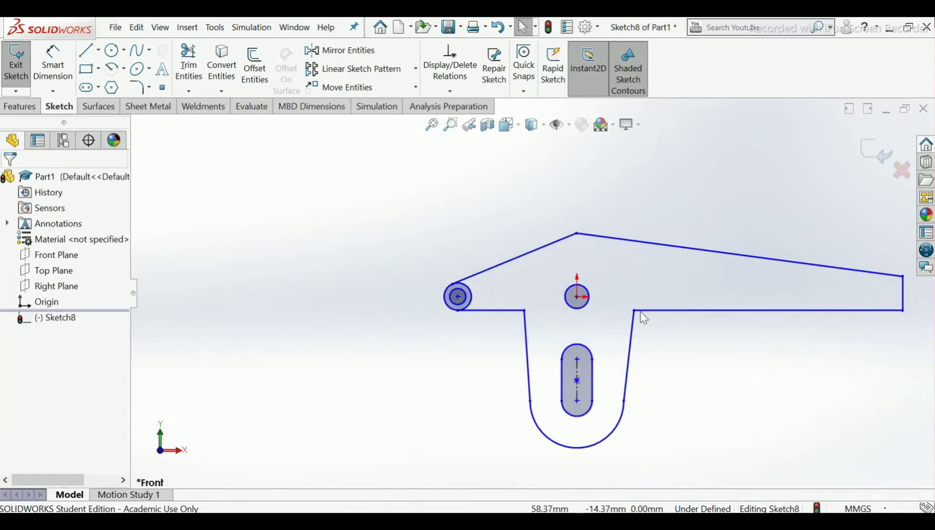
scroll(640, 311, up, 2)
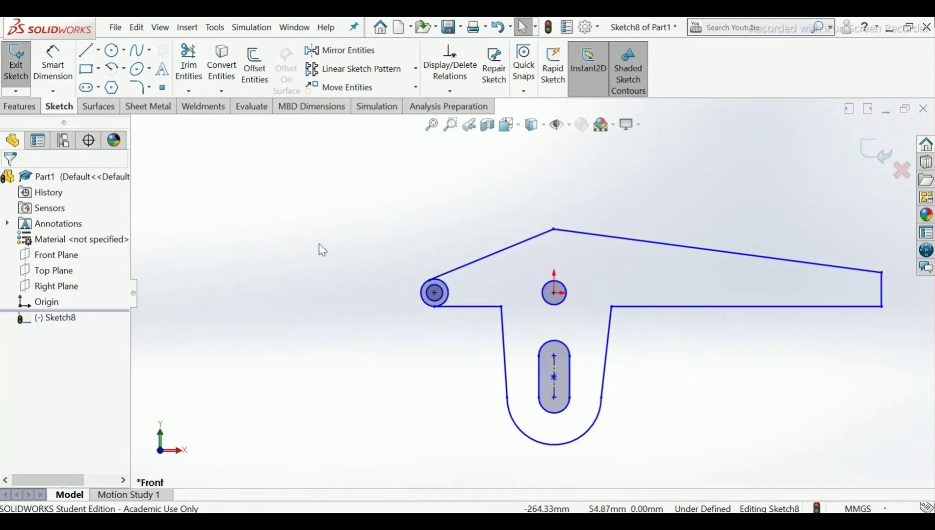
scroll(675, 293, down, 1)
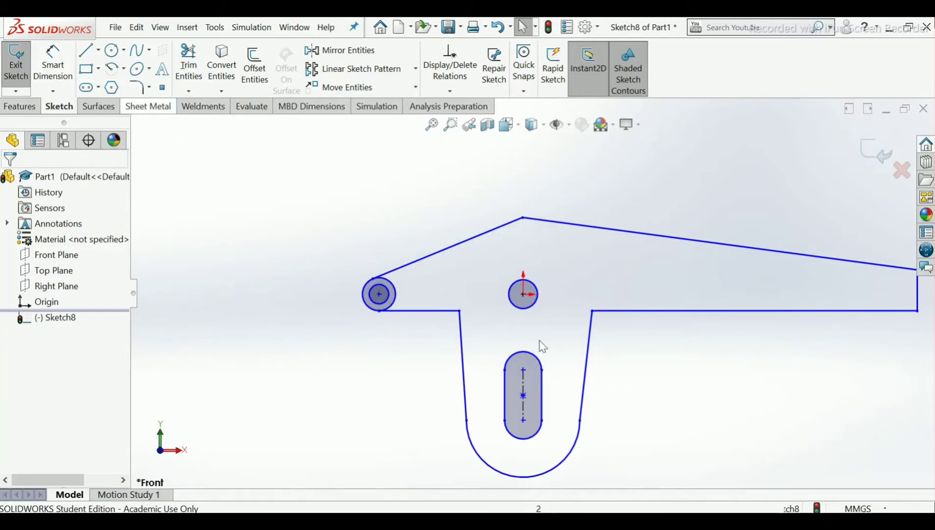
click(53, 68)
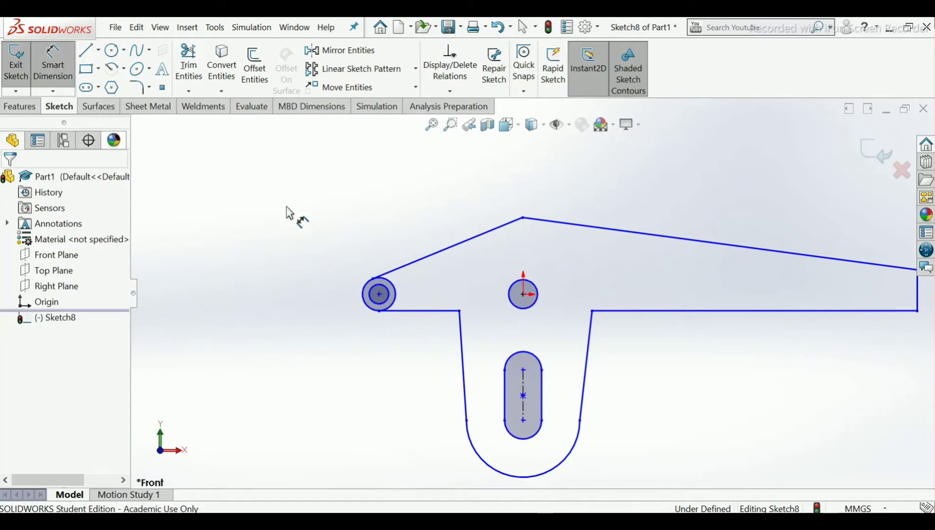
click(523, 218)
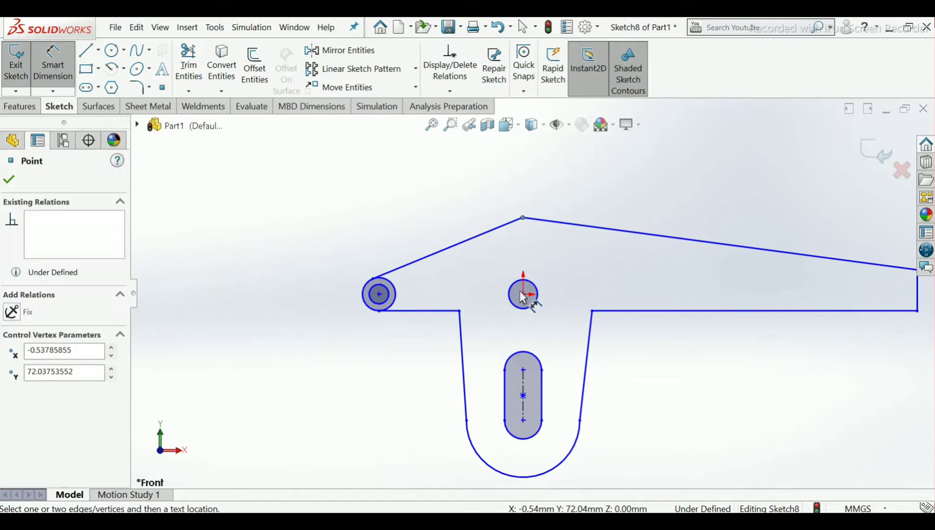
click(381, 300)
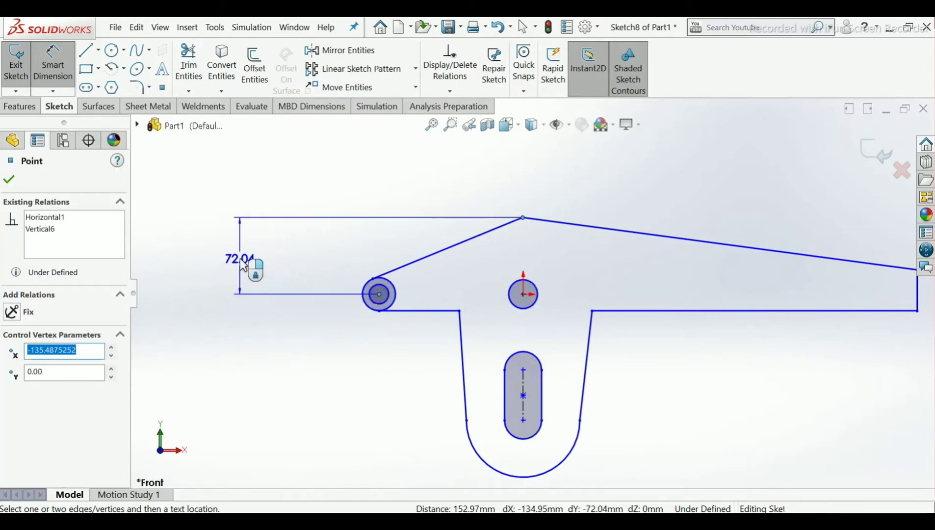
click(242, 264)
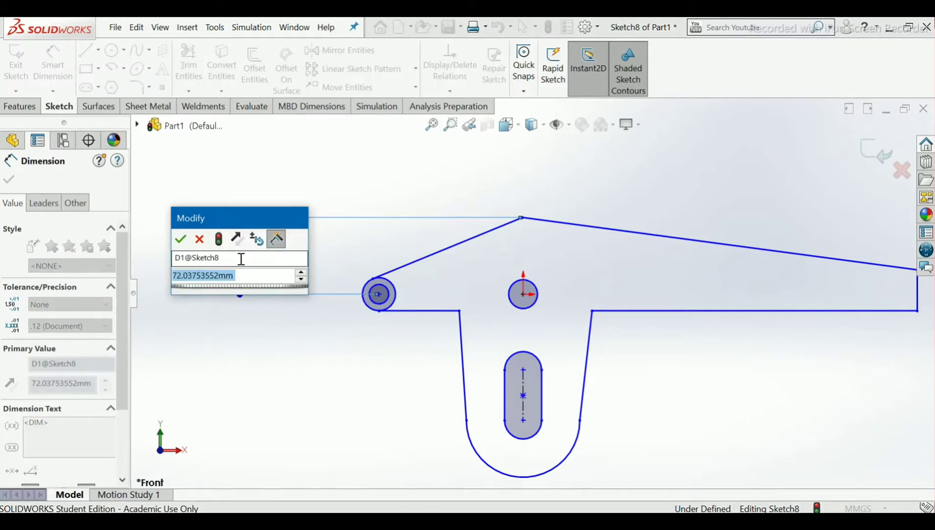
text(44)
key(Return)
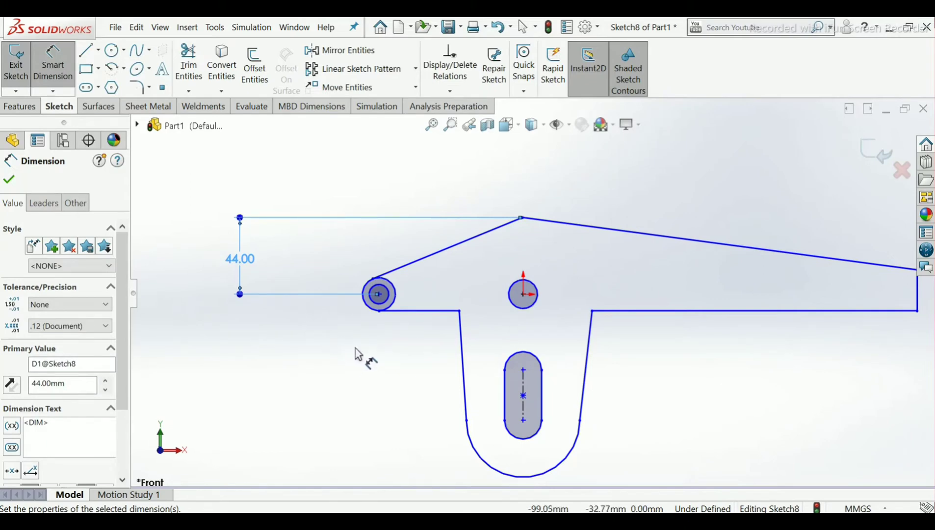
- Dimension the outer concentric circle's diameter as 13+13, giving 26 mm
click(372, 312)
click(276, 342)
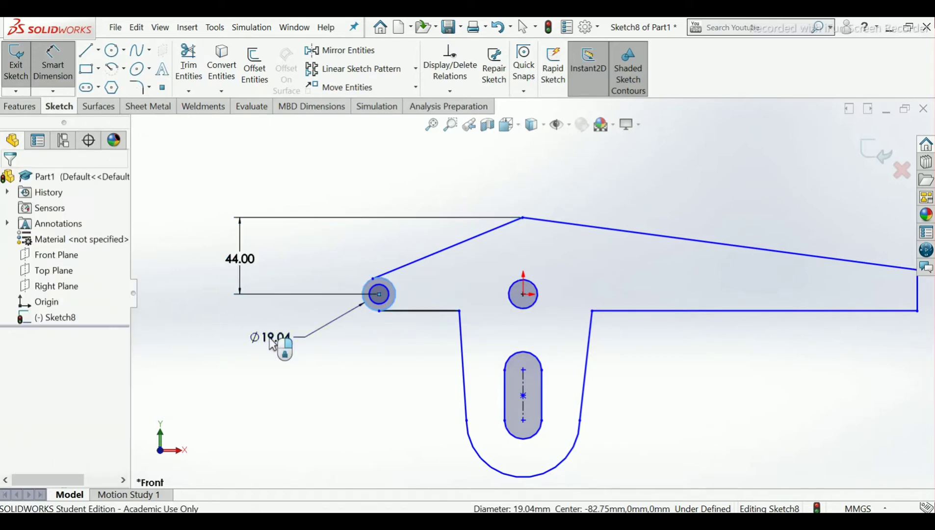
double_click(273, 344)
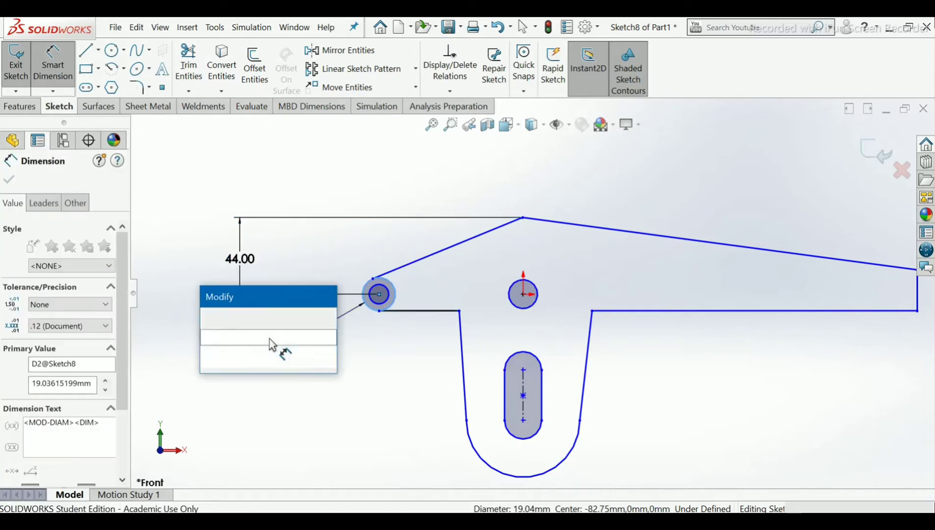
text(1)
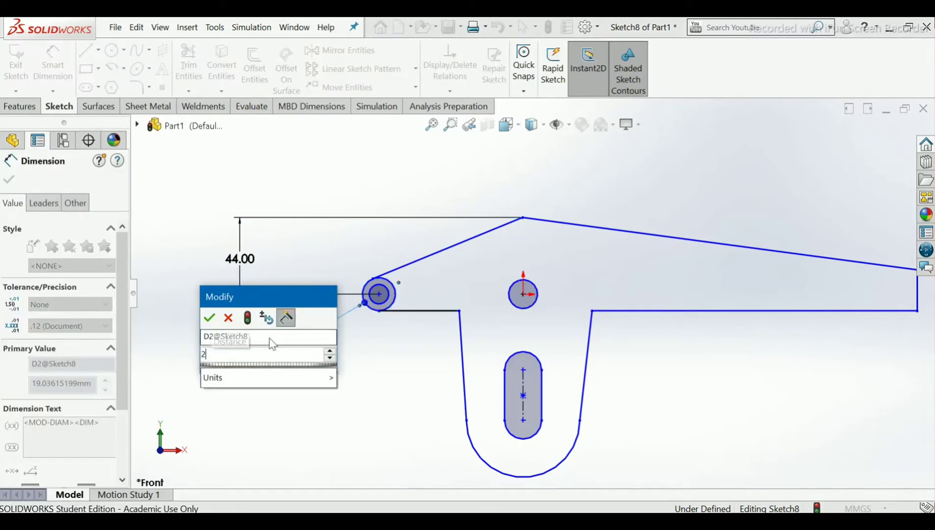
text(3)
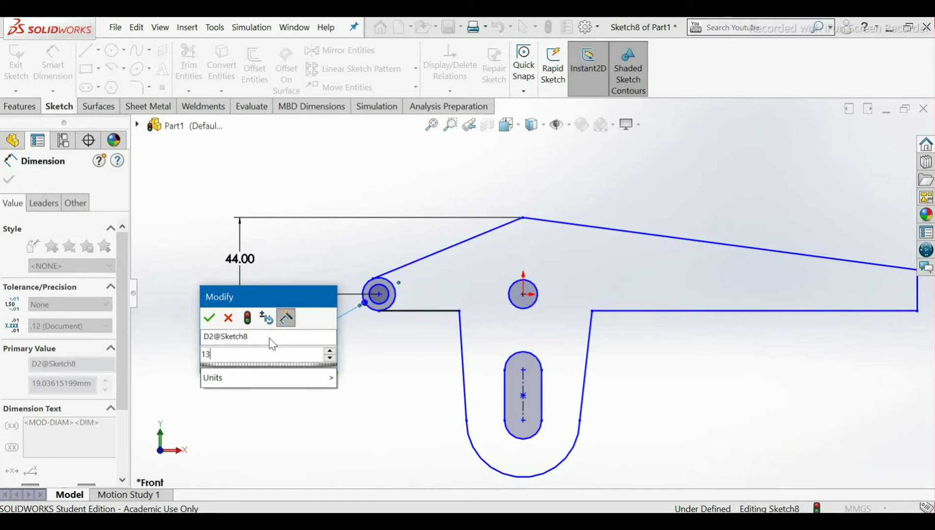
text(+13)
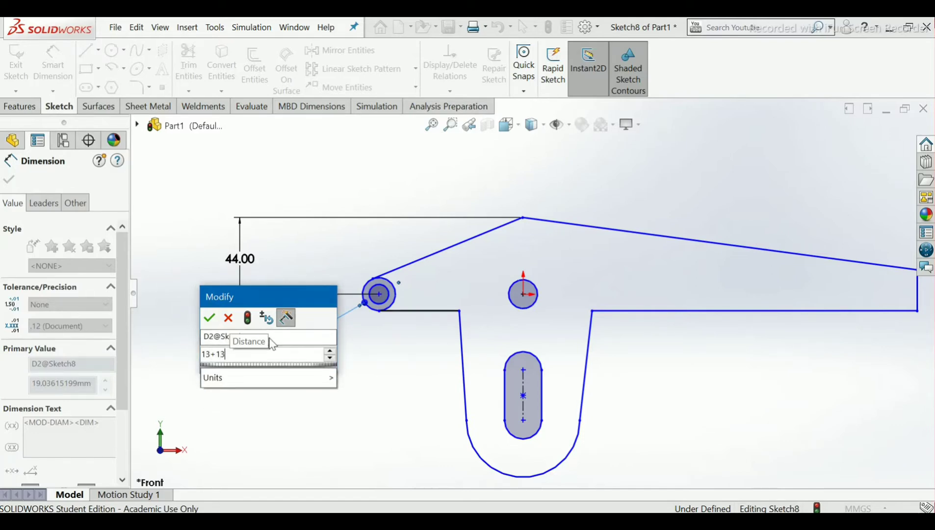
key(Return)
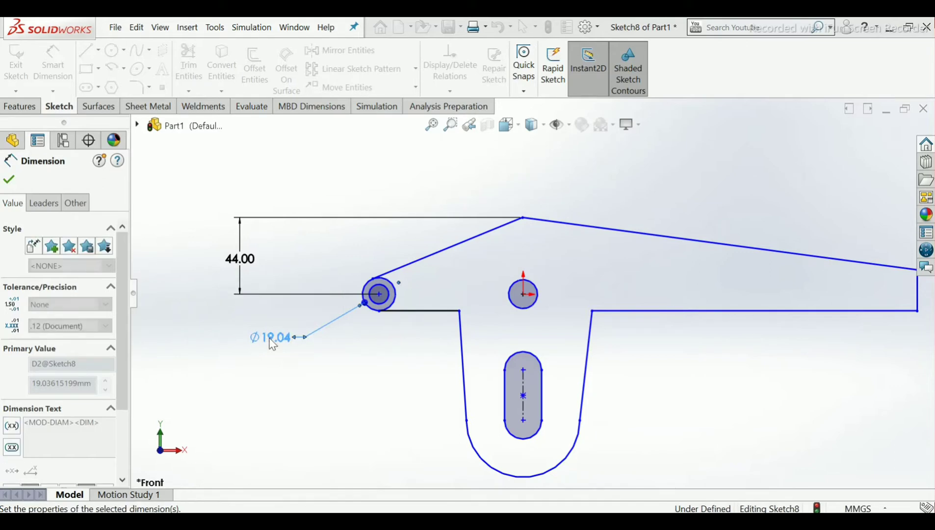
- Dimension the inner concentric circle's diameter as 12 mm
scroll(371, 339, down, 3)
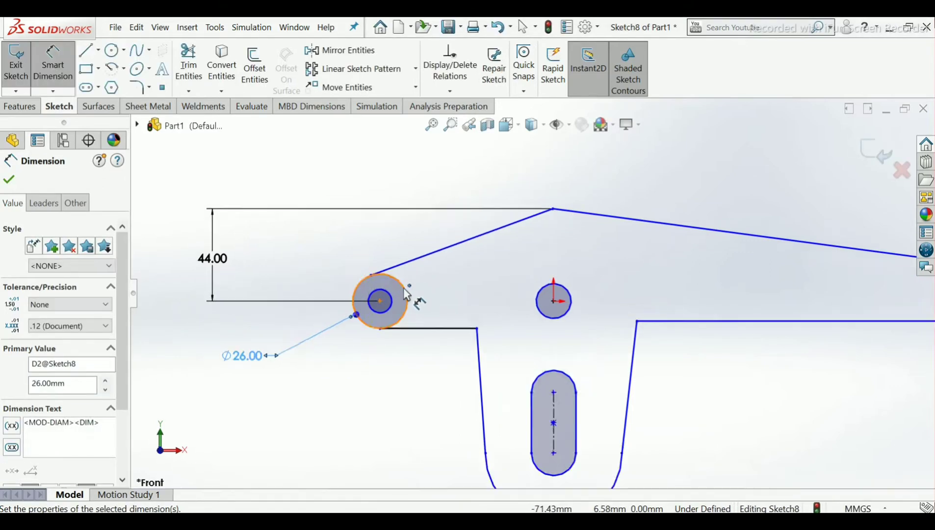
click(366, 399)
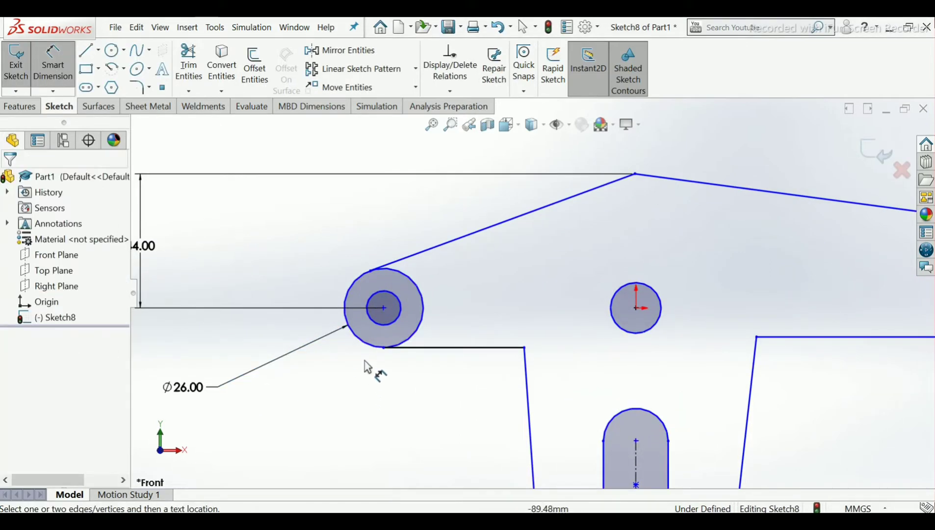
click(382, 325)
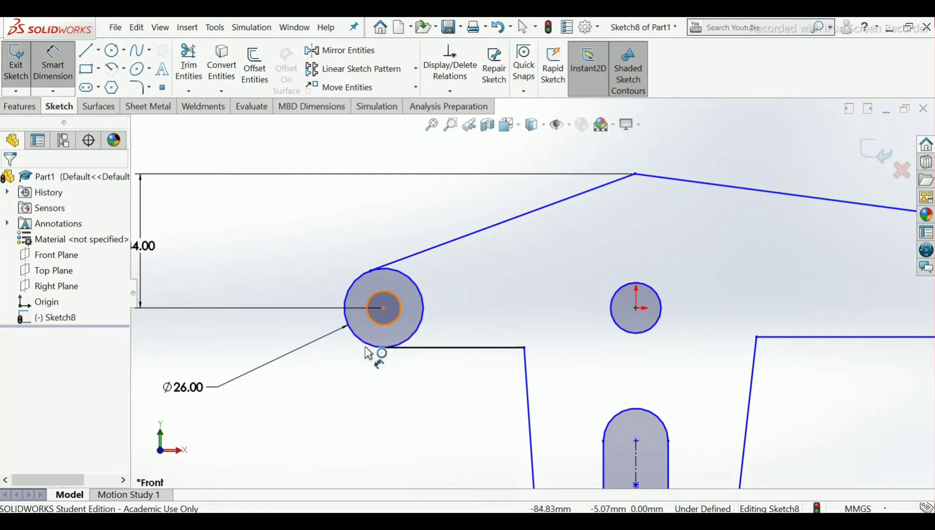
click(347, 406)
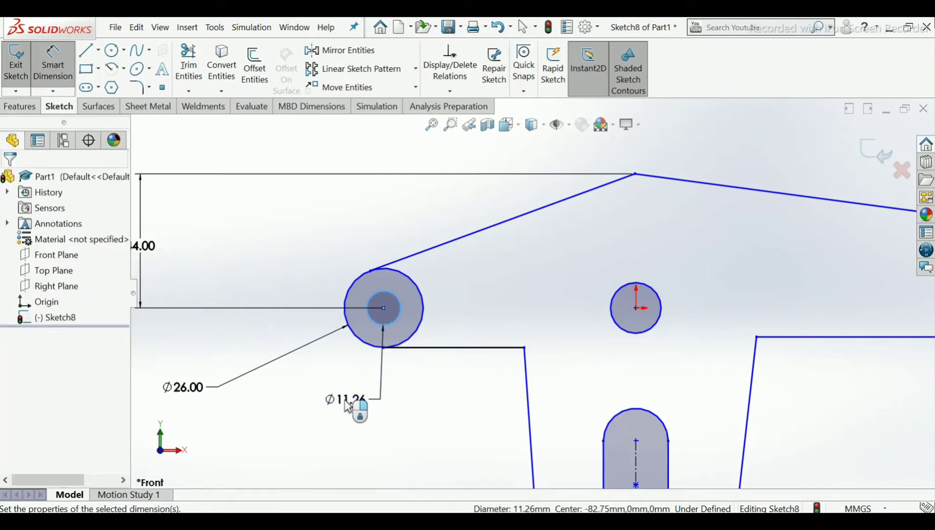
text(12)
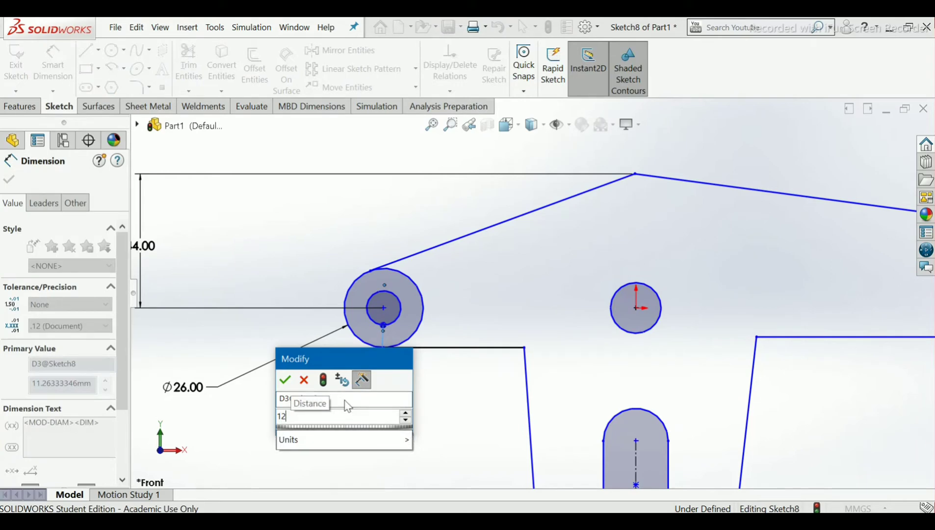
key(Return)
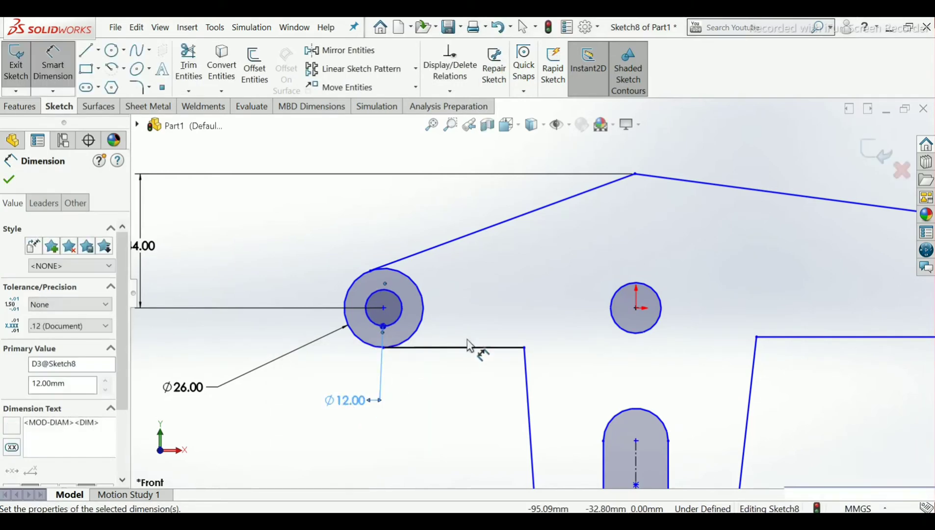
- Dimension the horizontal distance between the concentric circles' centre and the circle at the origin as 100 mm
scroll(503, 349, up, 4)
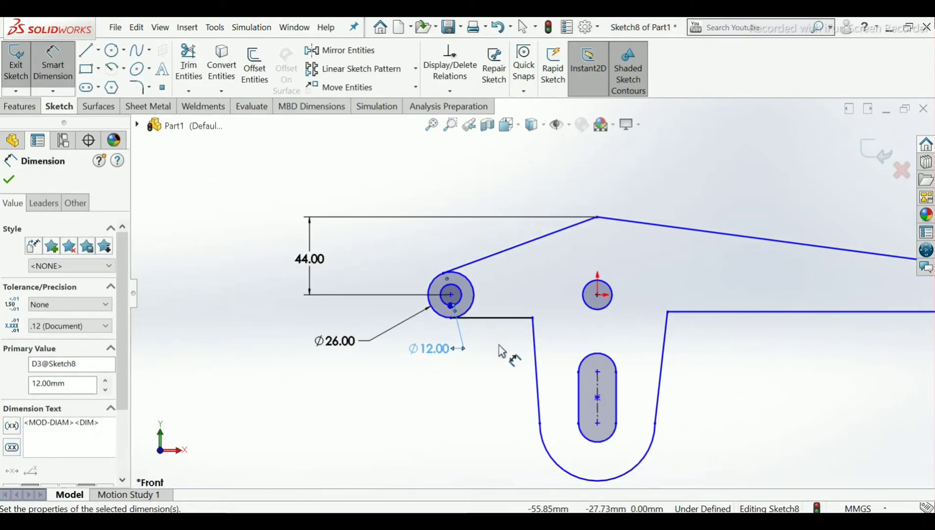
click(450, 295)
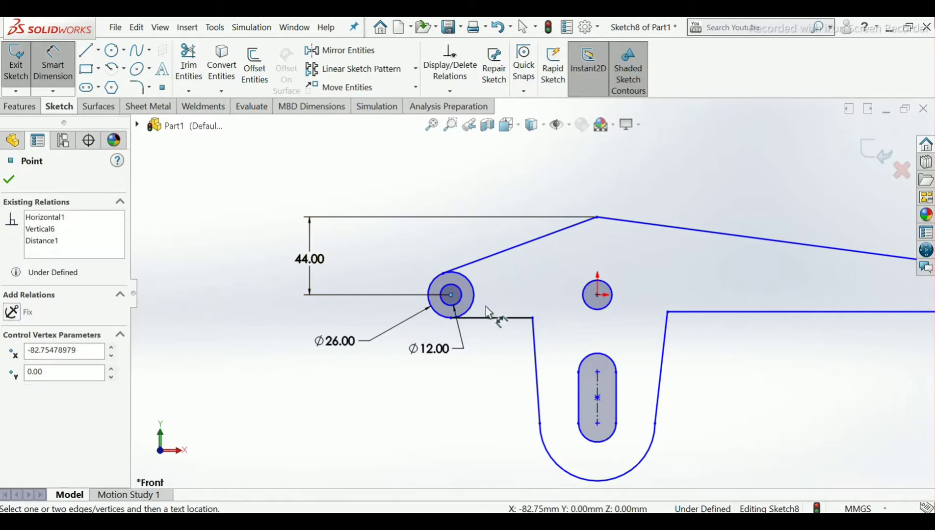
click(598, 295)
click(525, 177)
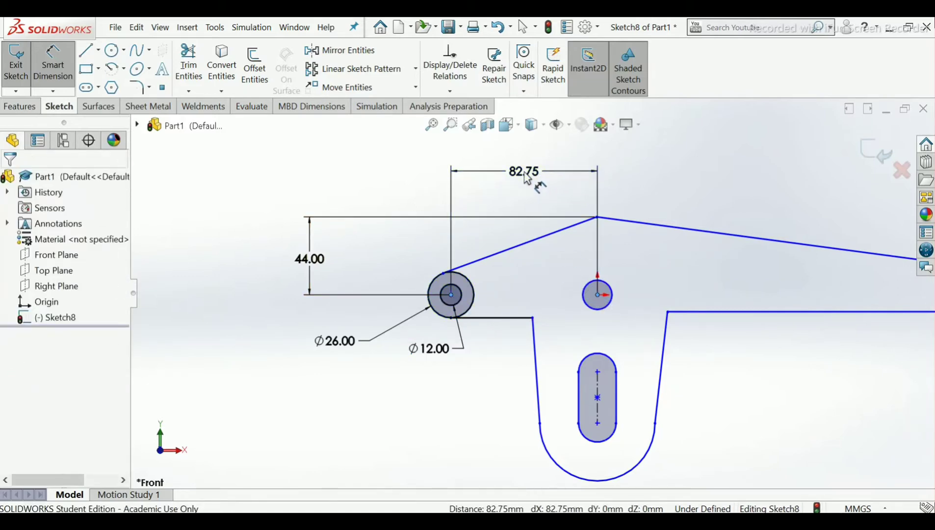
text(100)
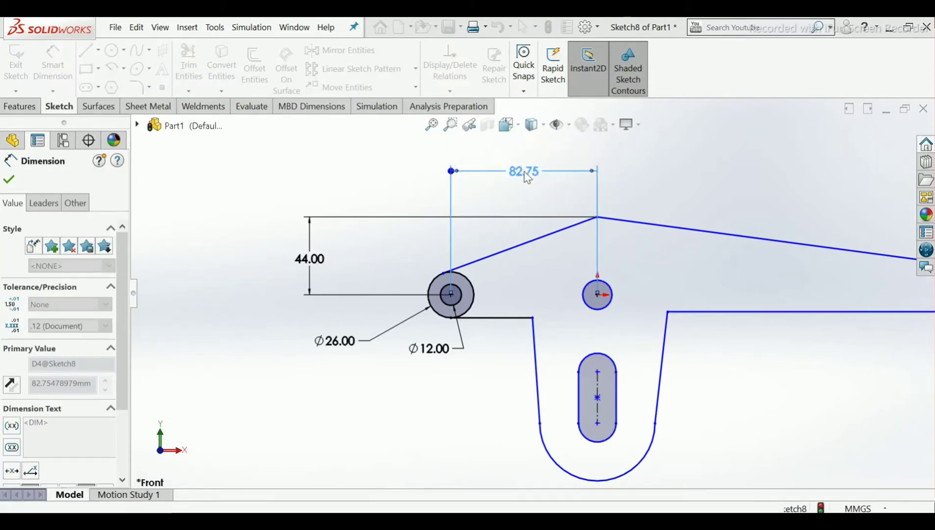
key(Return)
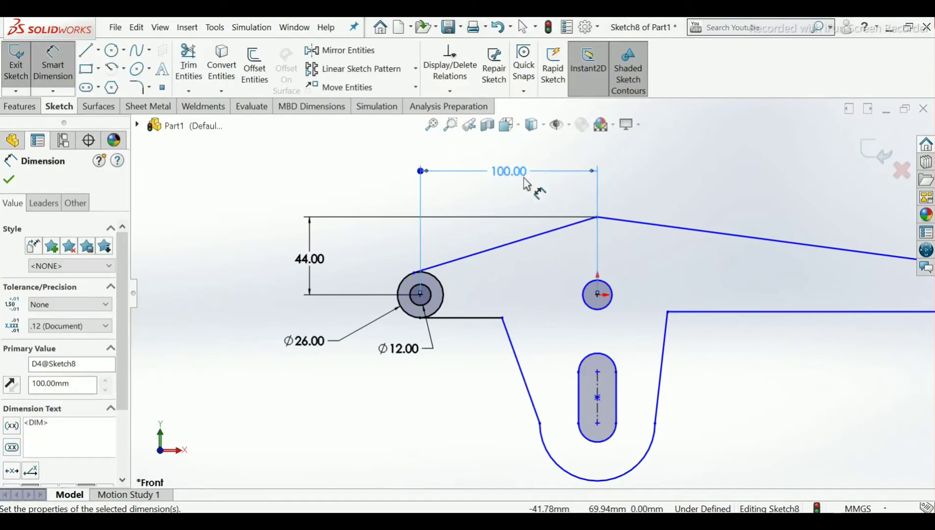
click(6, 182)
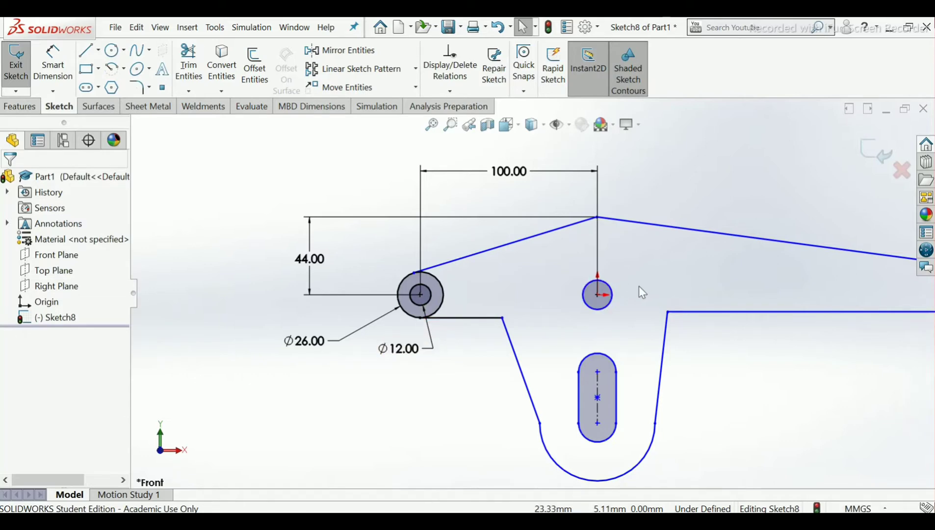
- Dimension the vertical distance between the concentric circles' centre and the slot's upper arc centre as 32 mm
click(46, 65)
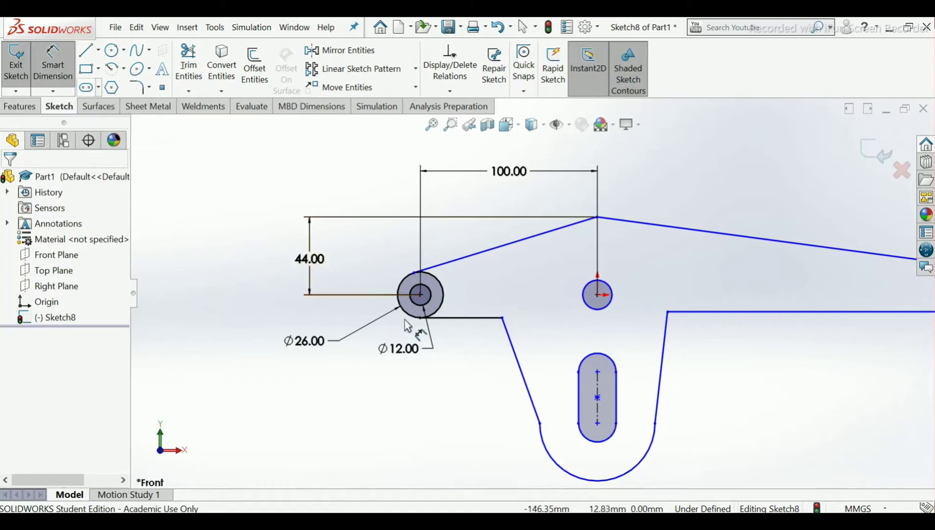
click(420, 296)
click(598, 372)
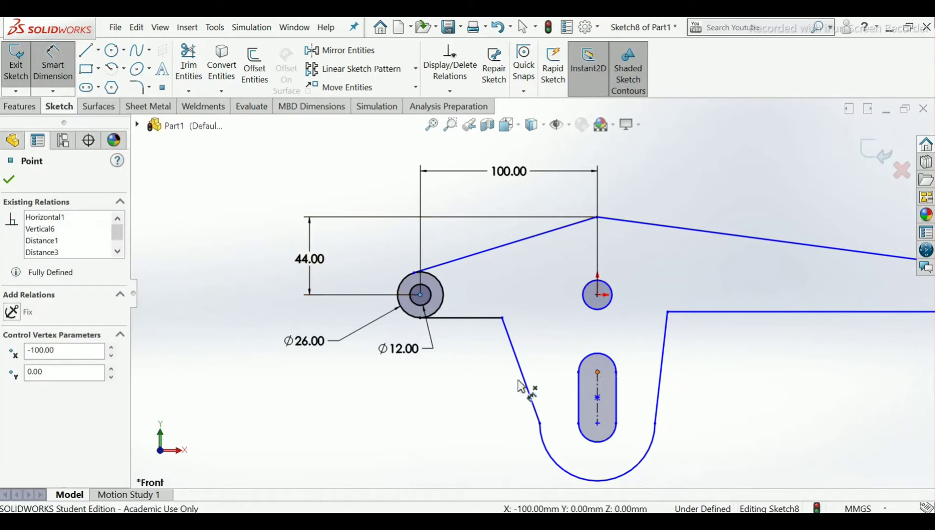
click(229, 346)
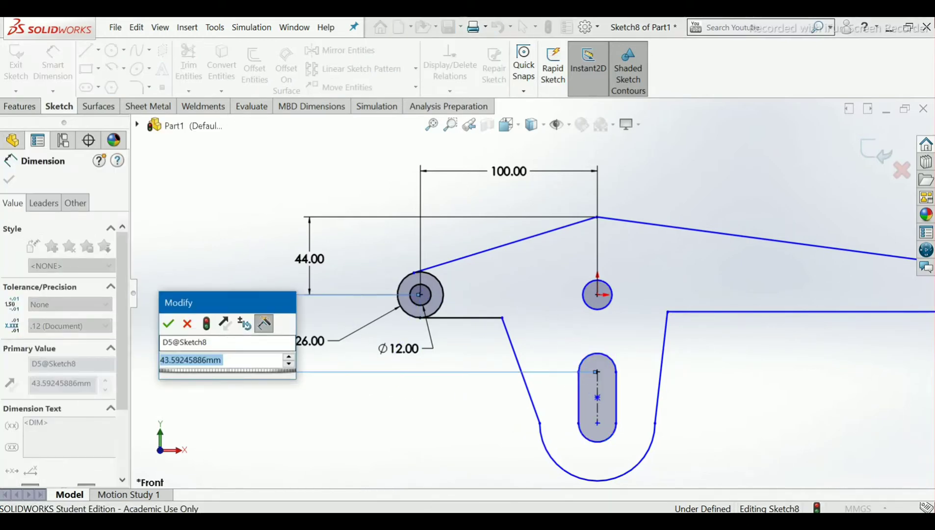
text(32)
key(Return)
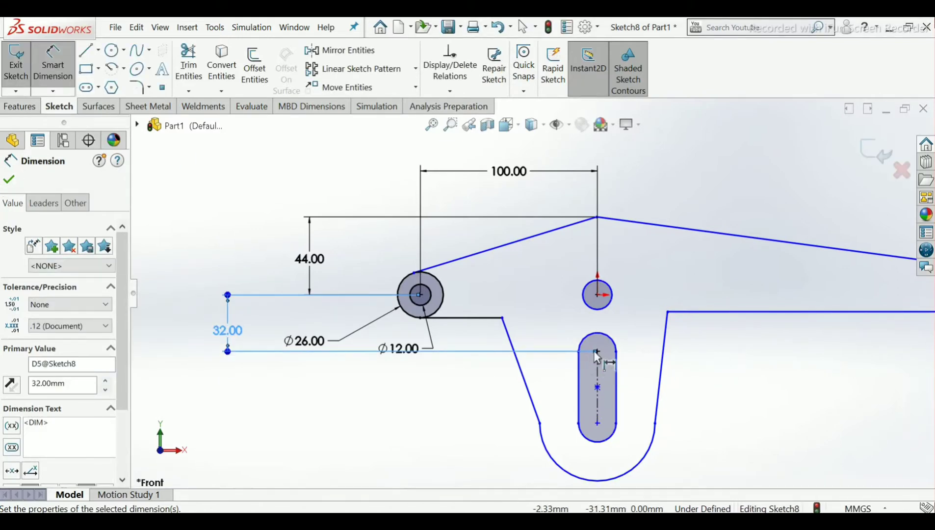
- Dimension the distance between the slot's upper and lower arc centres as 16 mm
click(599, 416)
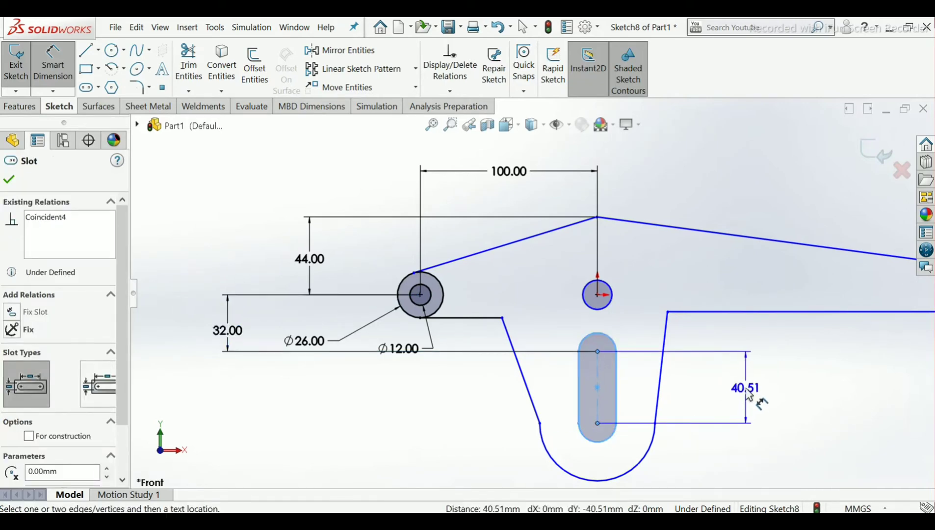
click(748, 392)
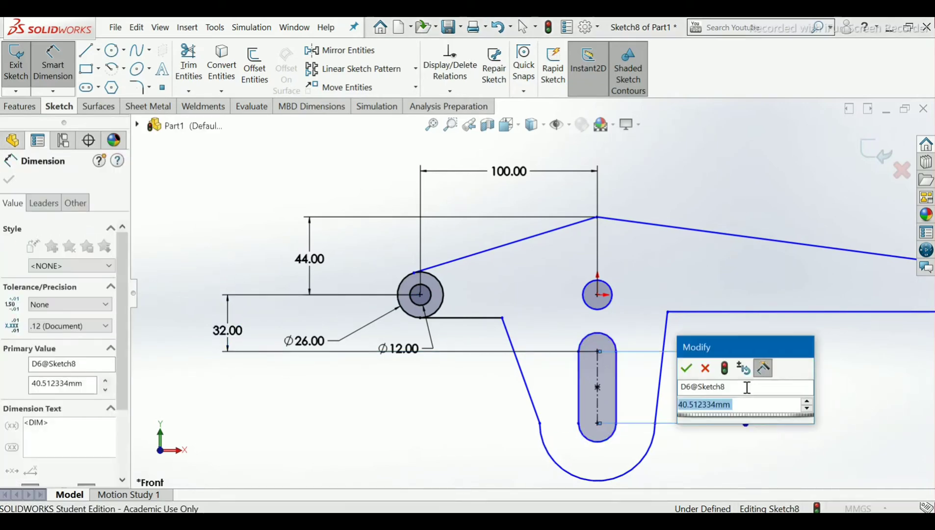
text(1)
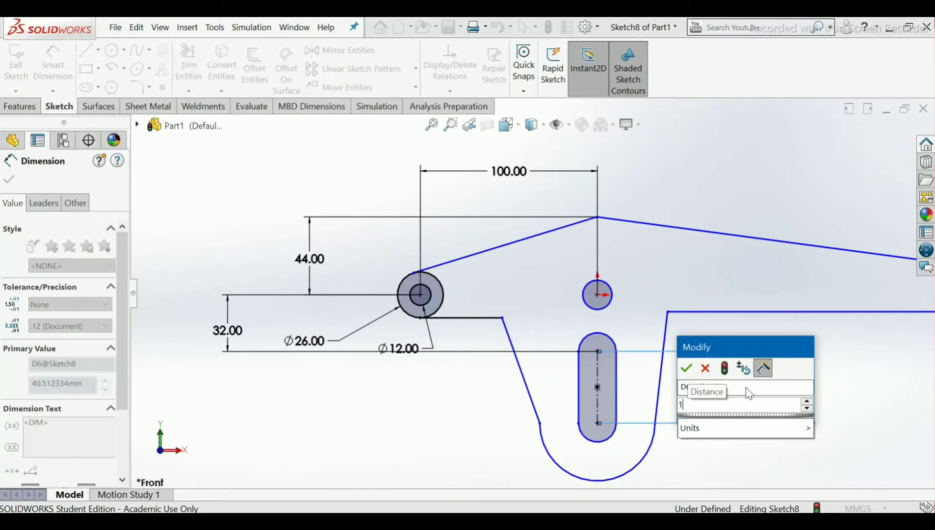
text(6)
key(Return)
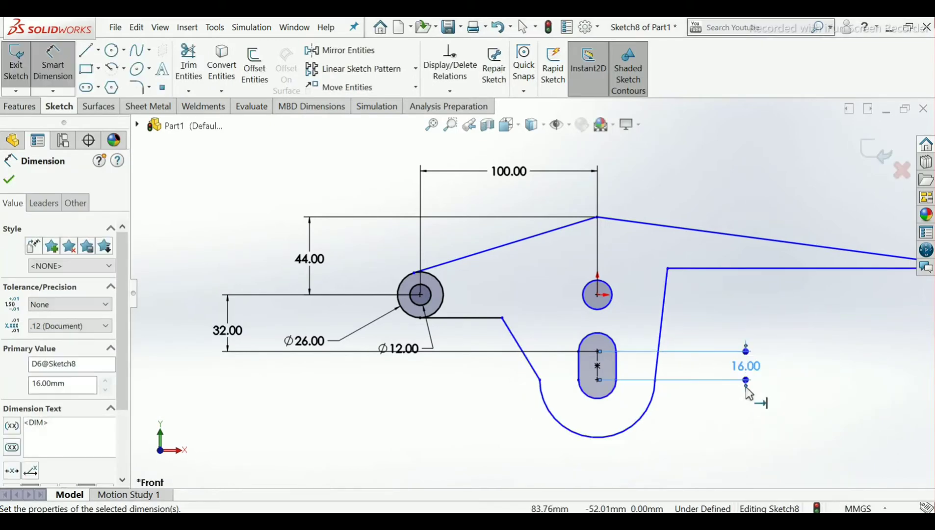
click(9, 180)
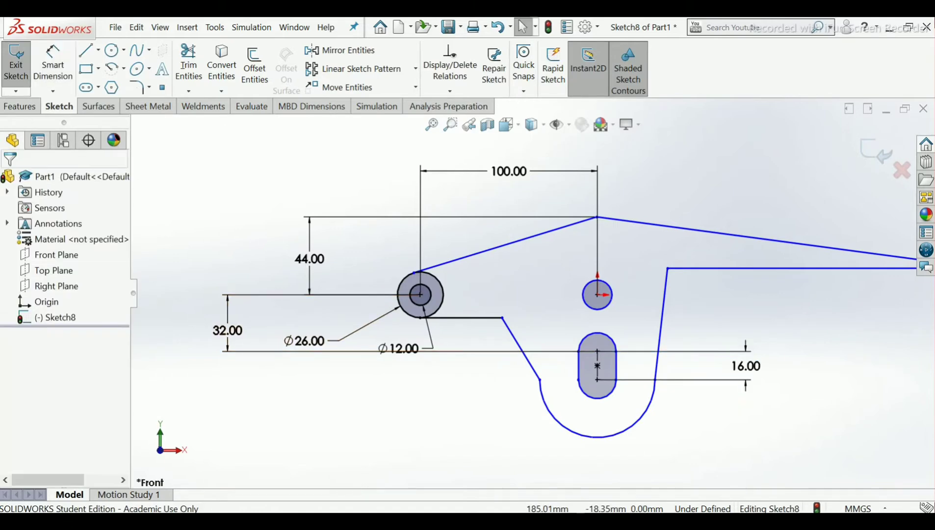
- Move the long arm's lower horizontal line down so the arm's vertical end edge is about 21 mm tall
scroll(829, 294, up, 3)
scroll(724, 276, down, 2)
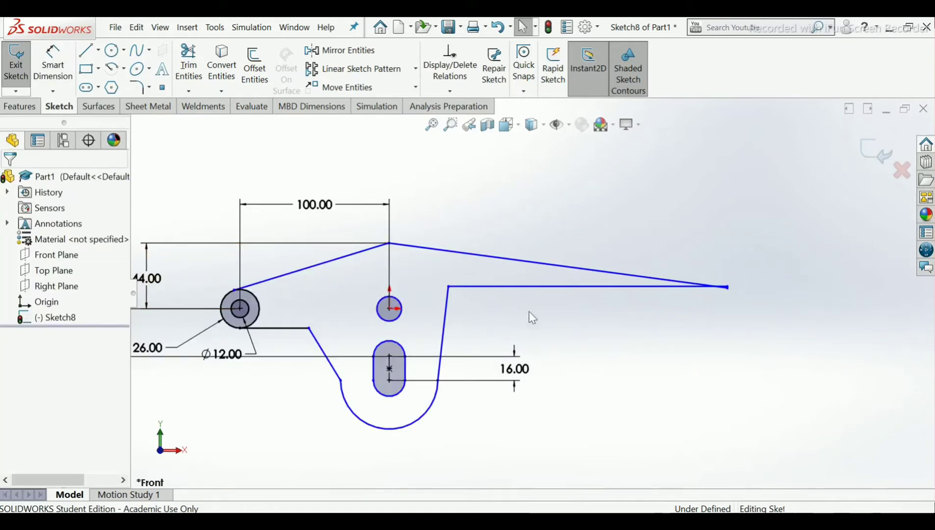
mouse_move(549, 287)
mouse_down()
mouse_move(567, 341)
mouse_move(590, 317)
mouse_move(594, 325)
mouse_up()
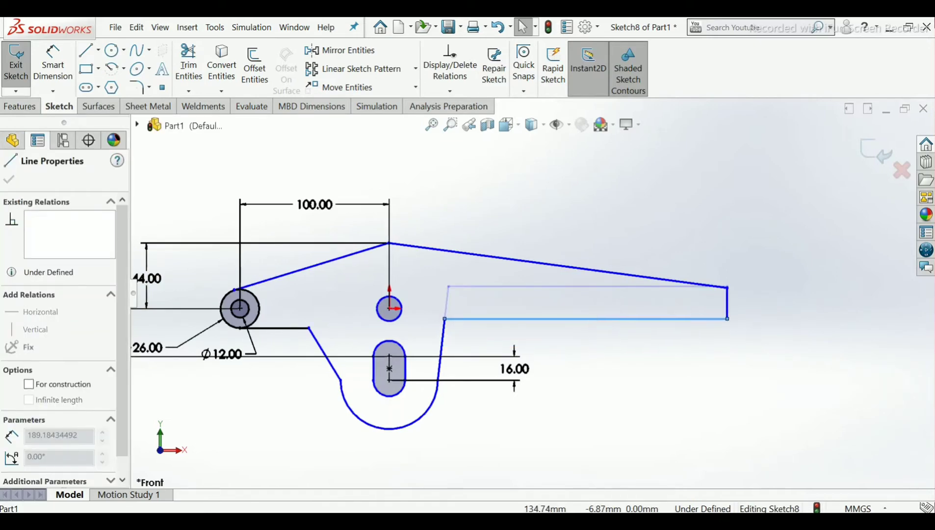
click(539, 165)
- Dimension the horizontal distance from the concentric circles' centre to the long arm's vertical end edge as 510 mm
click(53, 62)
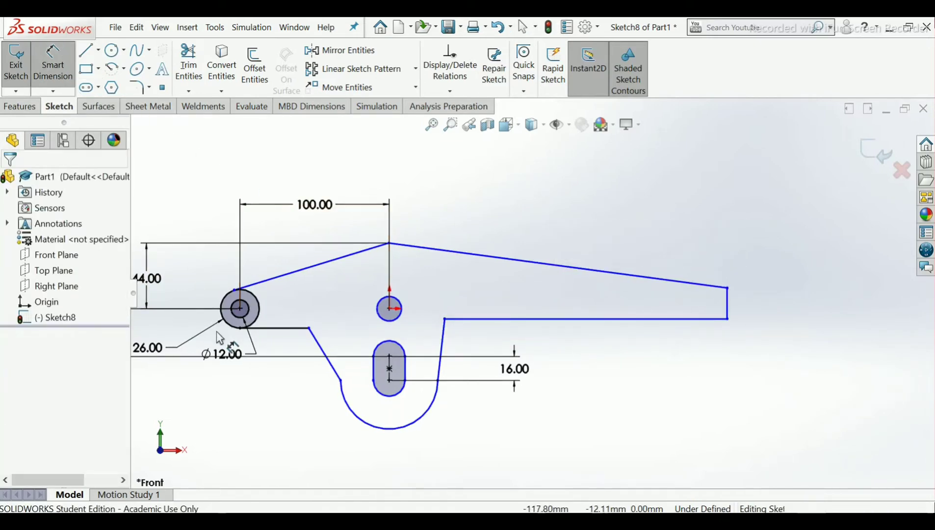
click(240, 310)
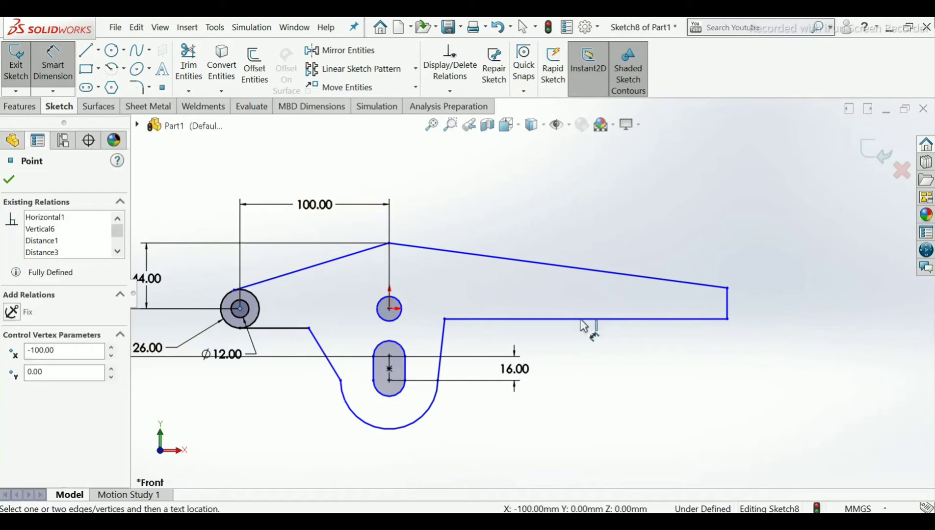
click(728, 305)
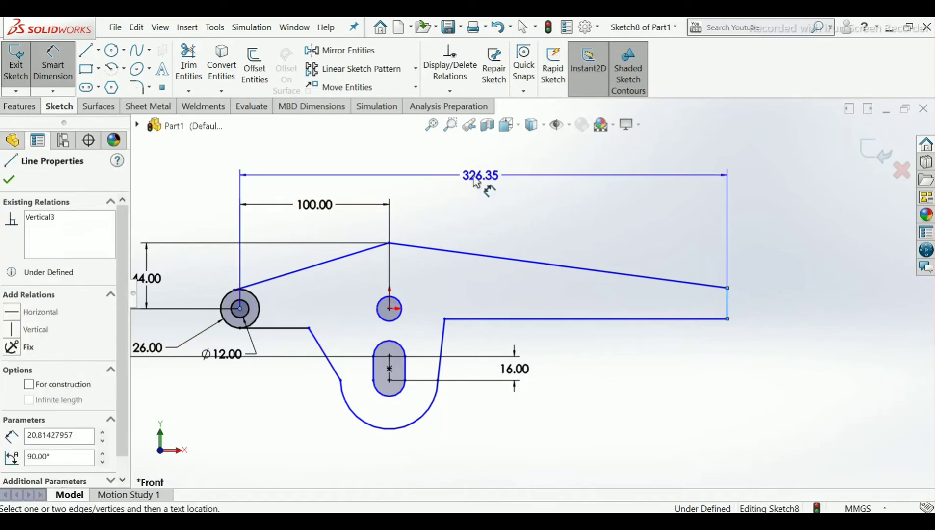
click(476, 181)
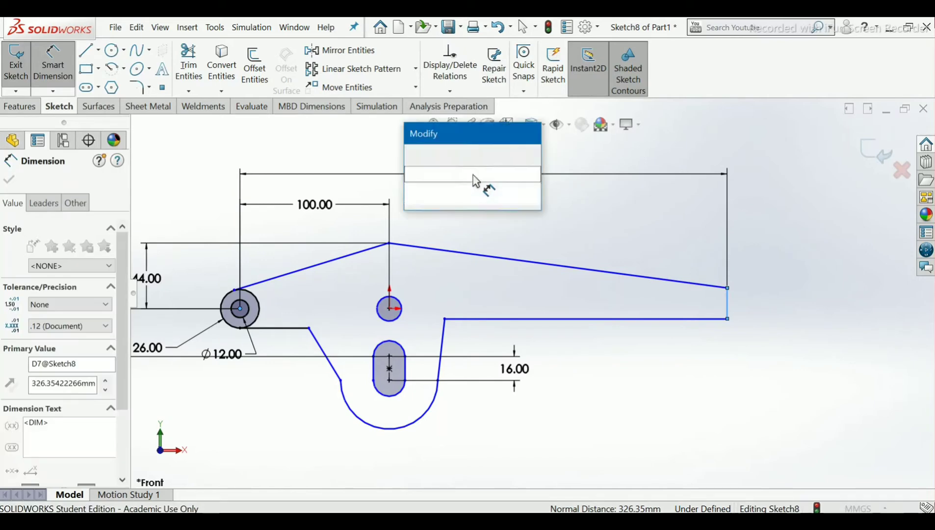
text(510)
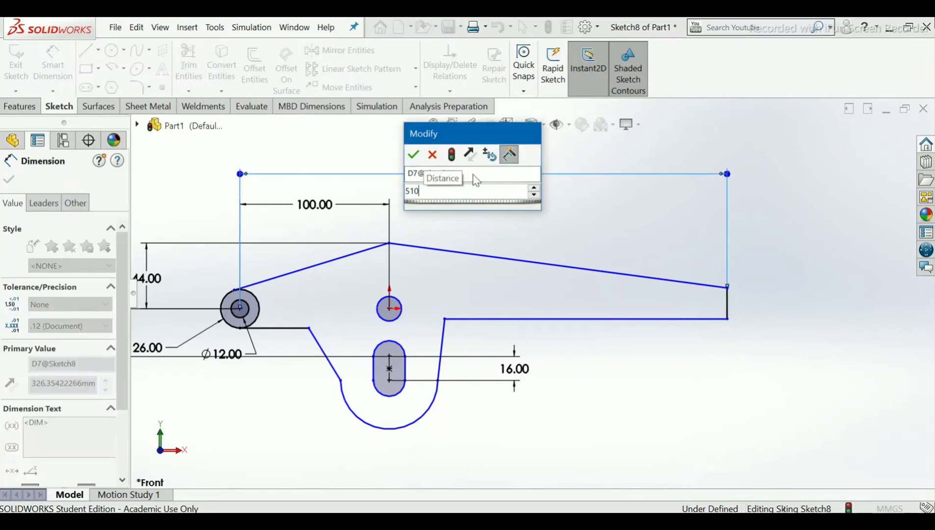
key(Return)
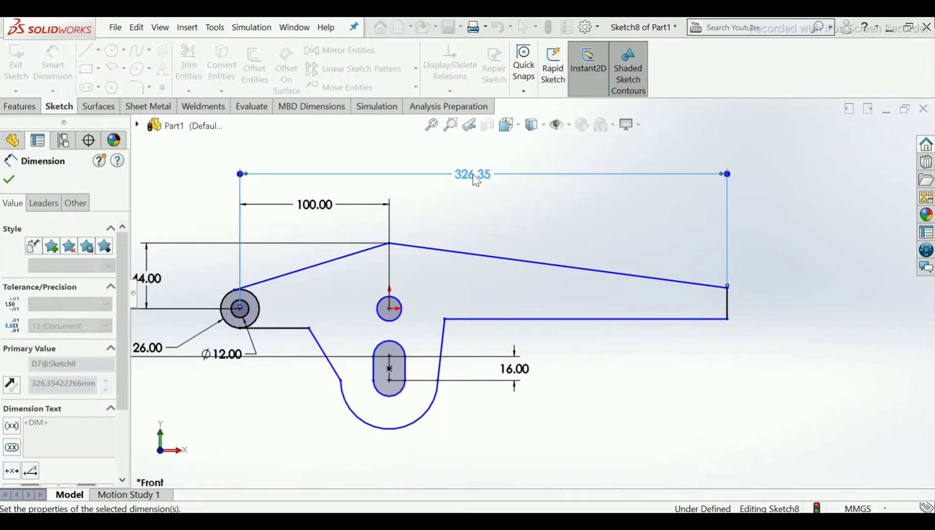
scroll(510, 321, up, 4)
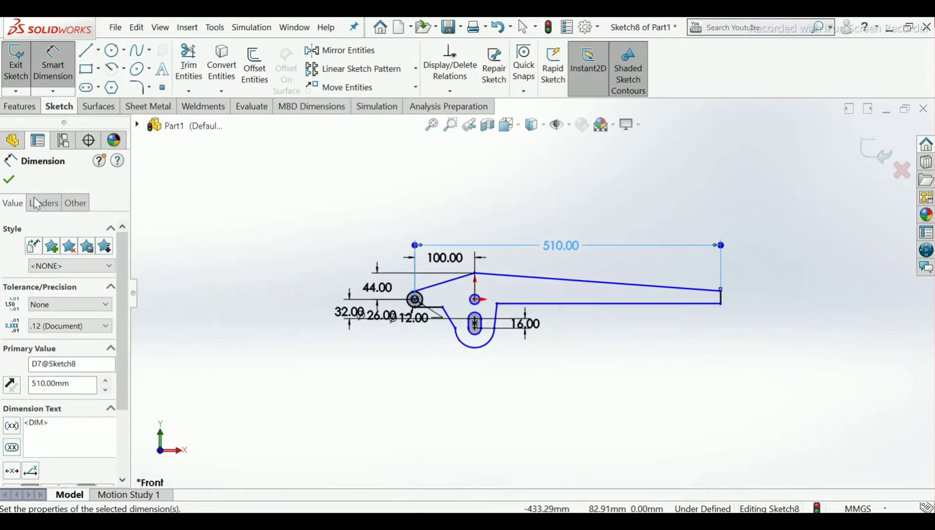
click(10, 181)
- Dimension the radius of the outline's bottom arc around the slot as 20 mm
scroll(471, 275, down, 3)
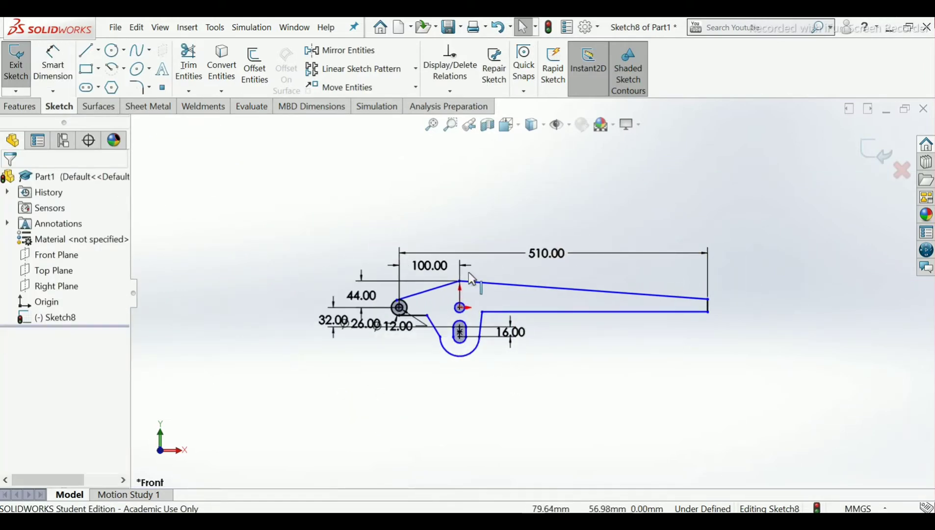
scroll(376, 371, down, 2)
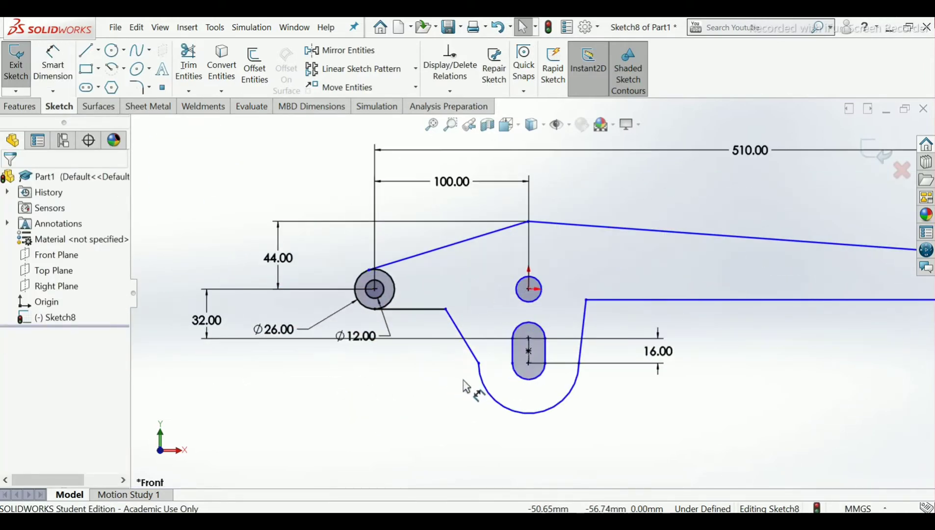
scroll(585, 324, down, 1)
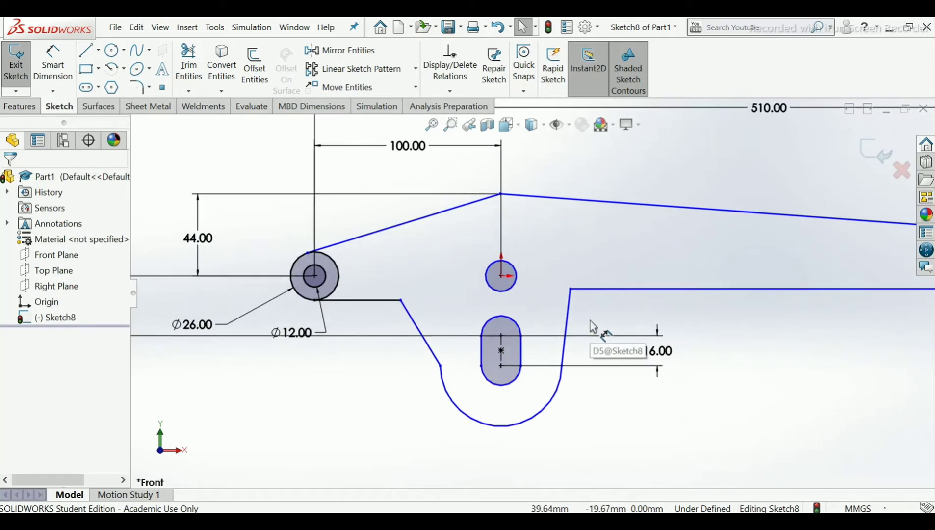
click(53, 66)
click(459, 407)
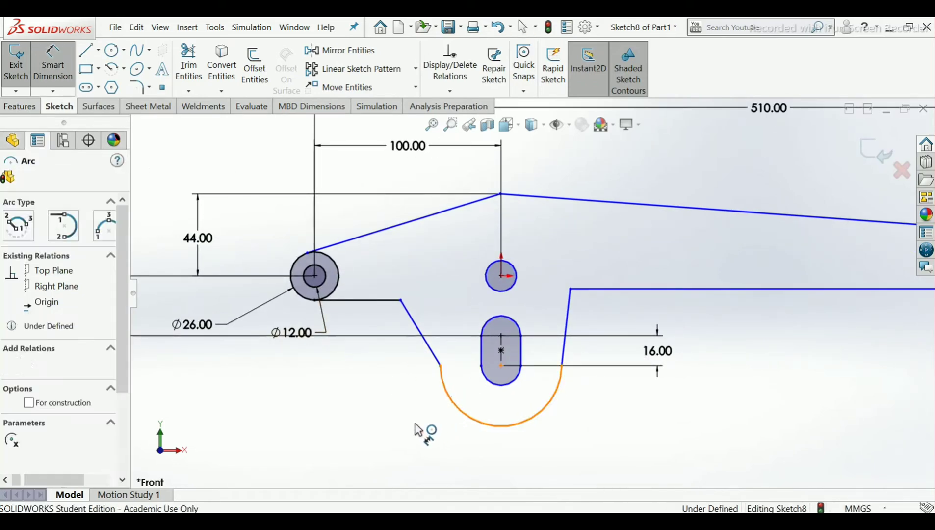
click(411, 436)
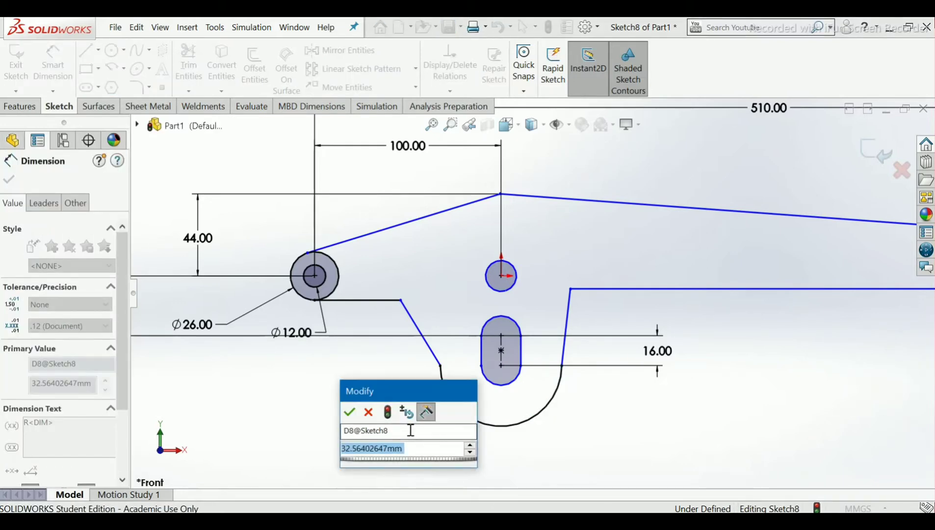
text(32)
key(Return)
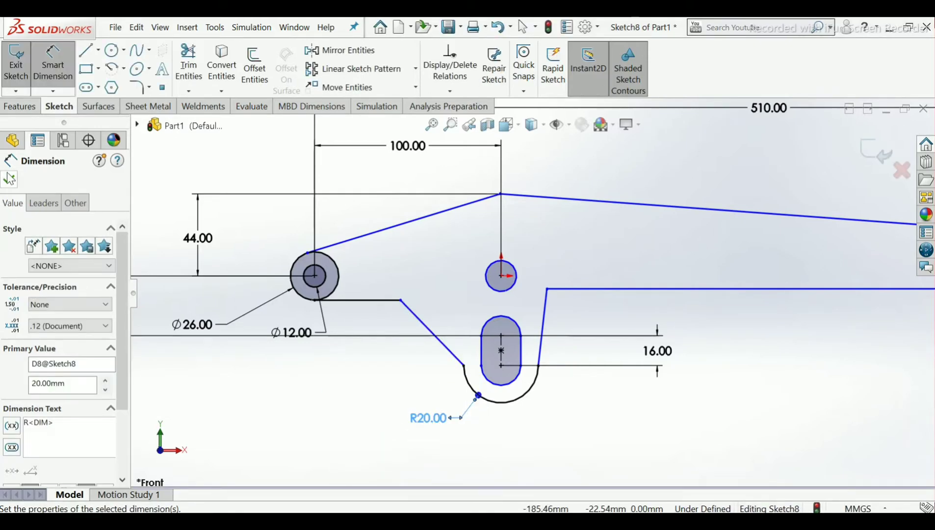
- Dimension the radius of the vertical slot's lower end arc as 6 mm
click(512, 389)
click(553, 423)
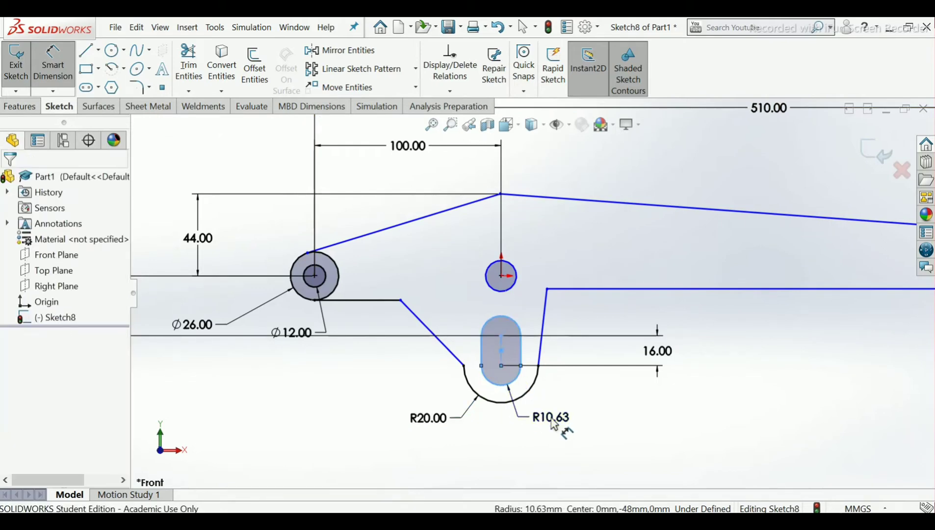
text(6)
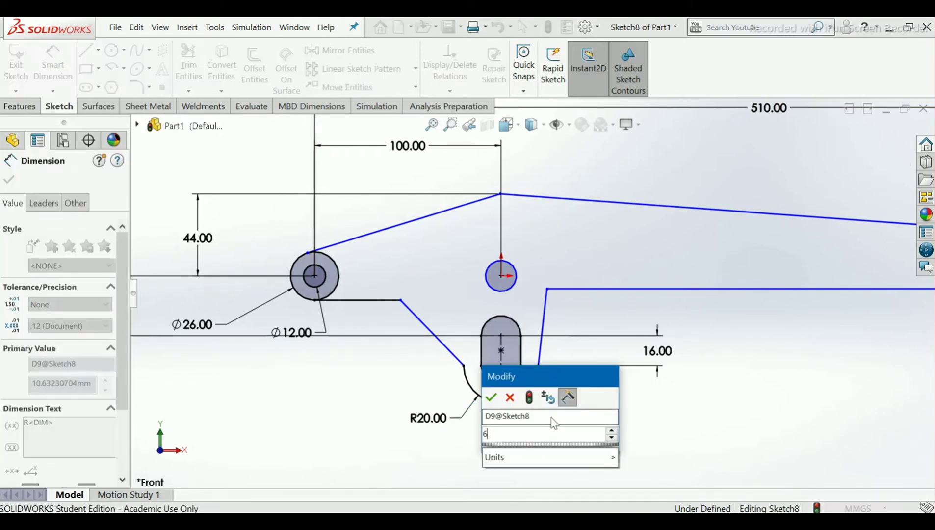
key(Return)
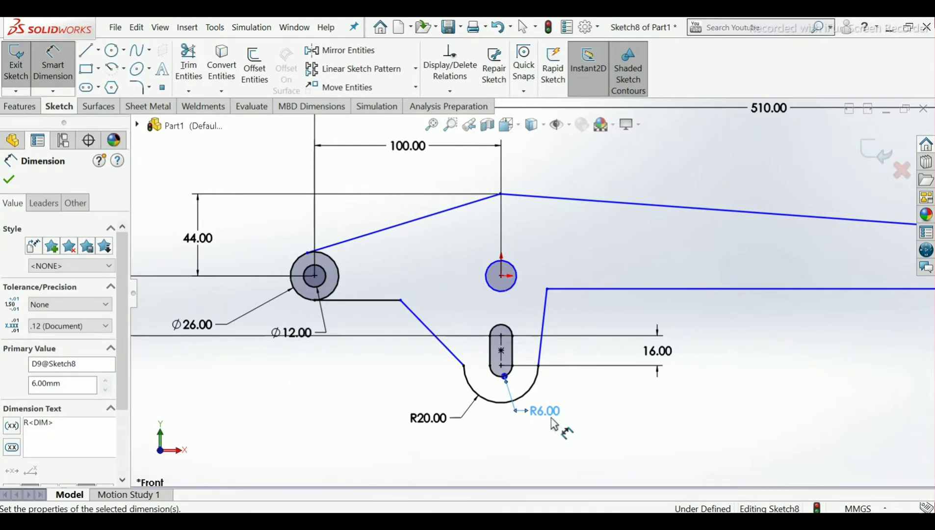
click(8, 181)
scroll(474, 275, up, 1)
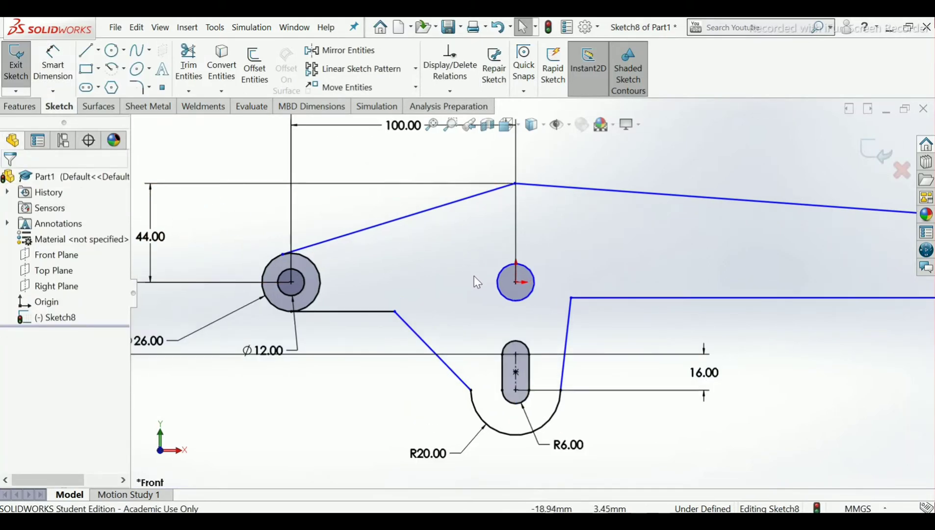
click(53, 68)
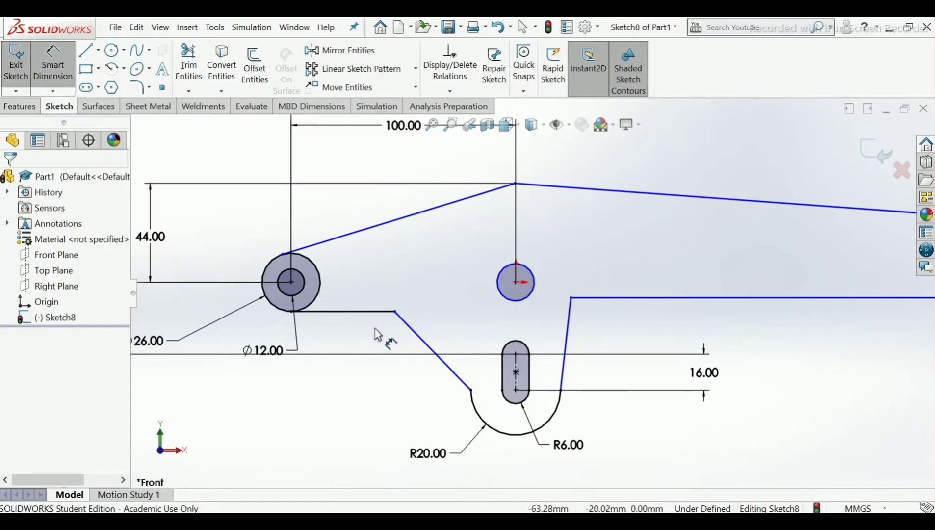
click(395, 312)
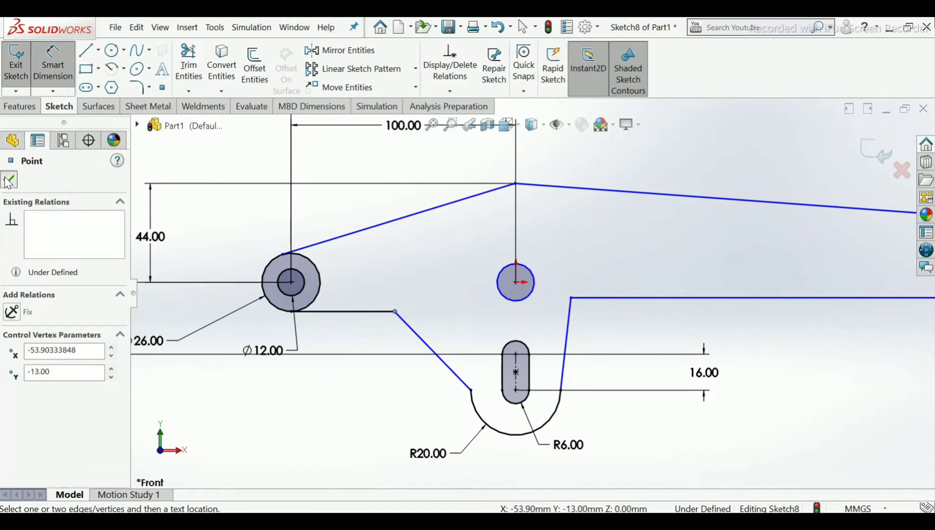
click(9, 181)
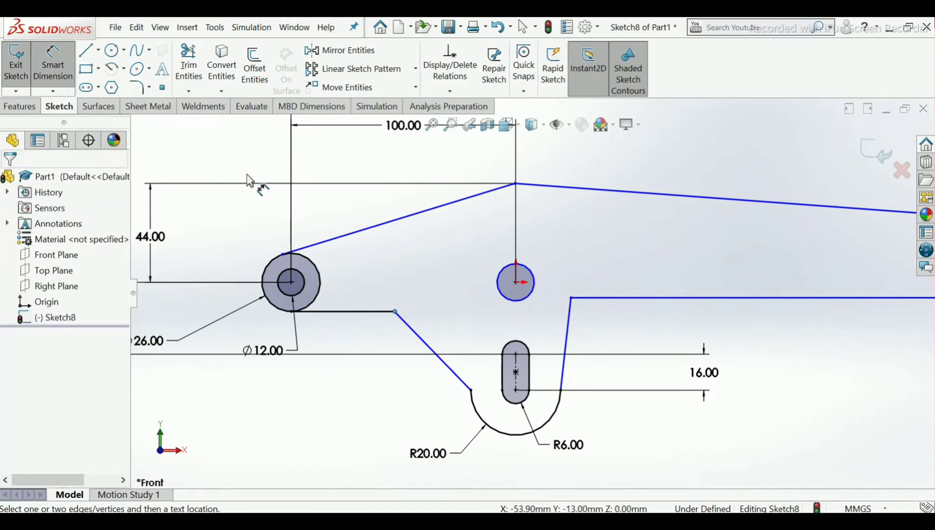
- Draw a vertical centerline about 86 mm long from the origin down through the slot and past the bottom arc
click(99, 50)
click(118, 83)
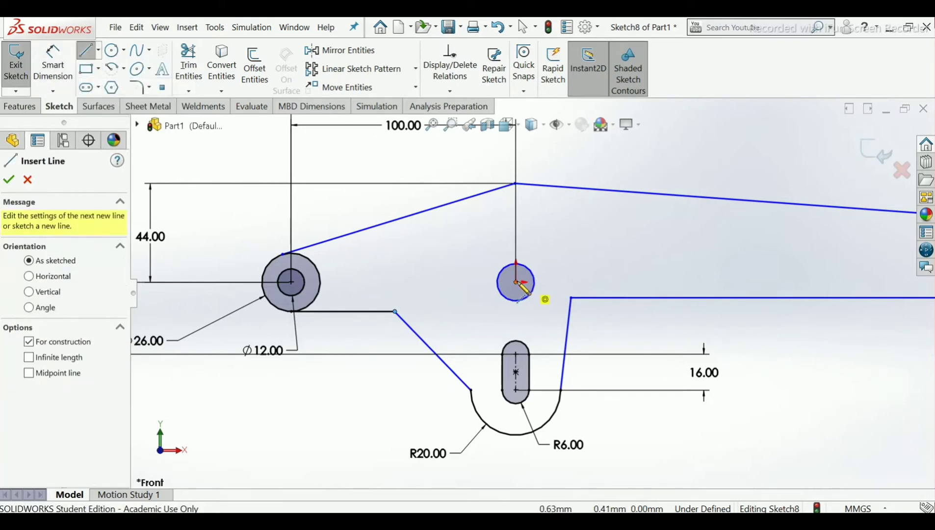
click(515, 282)
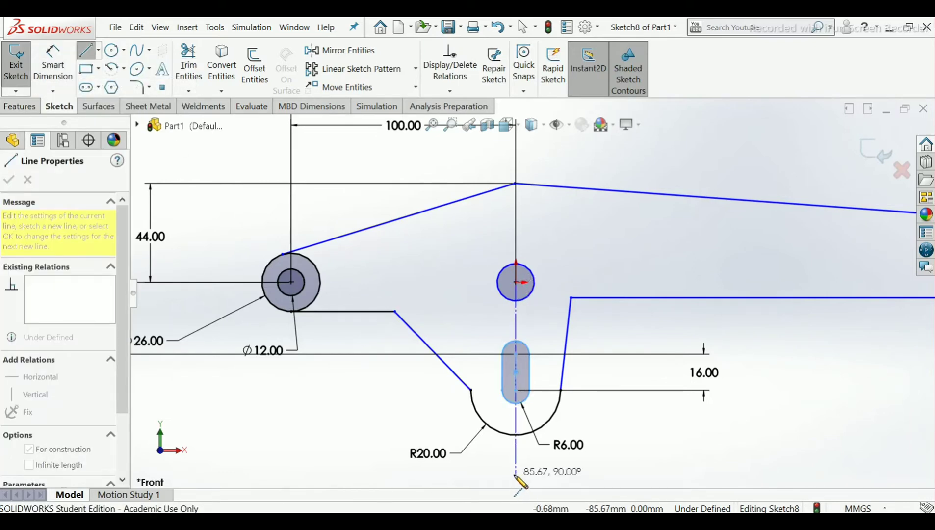
right_click(515, 478)
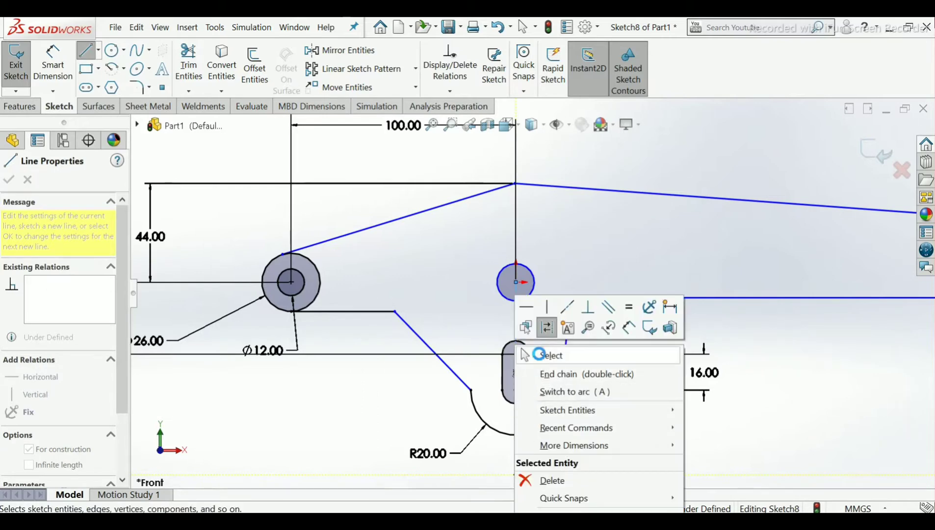
click(525, 354)
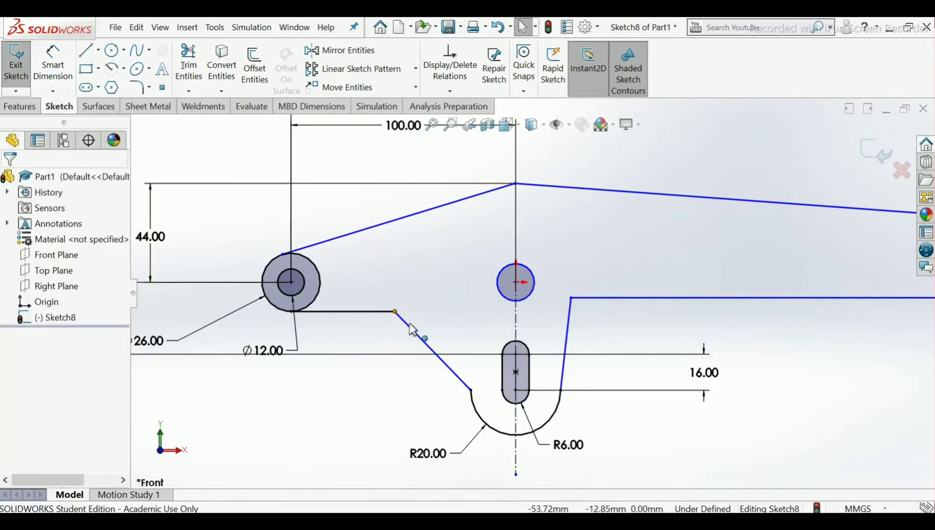
- Make the two upper corners of the lug around the slot symmetric about the vertical centerline
scroll(686, 330, up, 5)
scroll(681, 307, down, 5)
scroll(614, 302, up, 5)
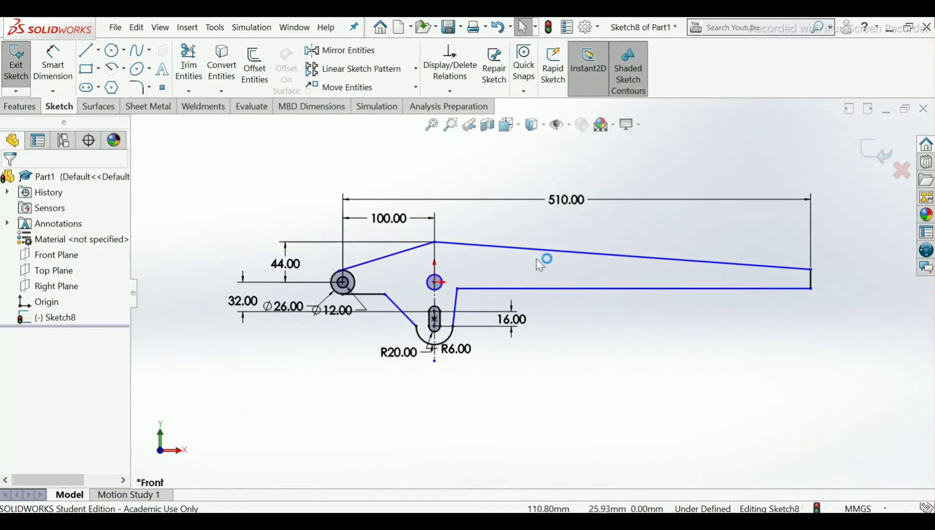
scroll(536, 267, down, 3)
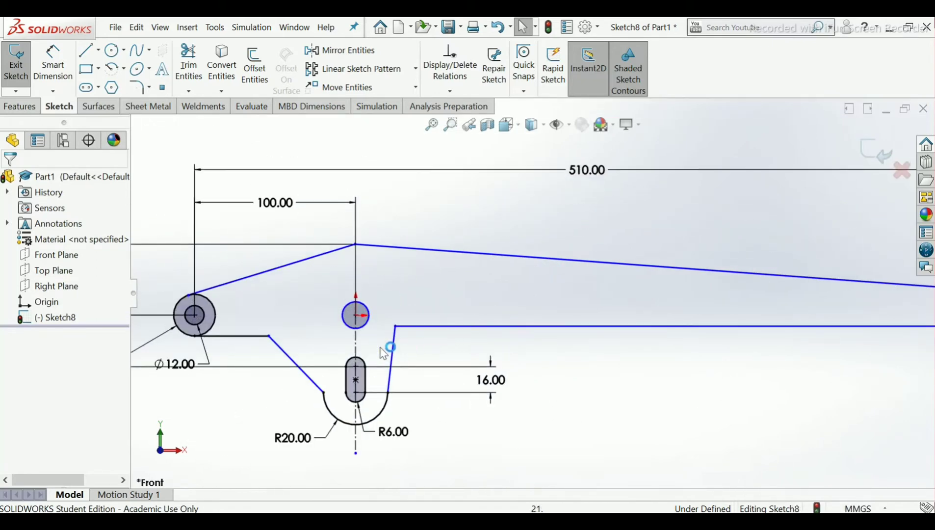
scroll(297, 345, down, 3)
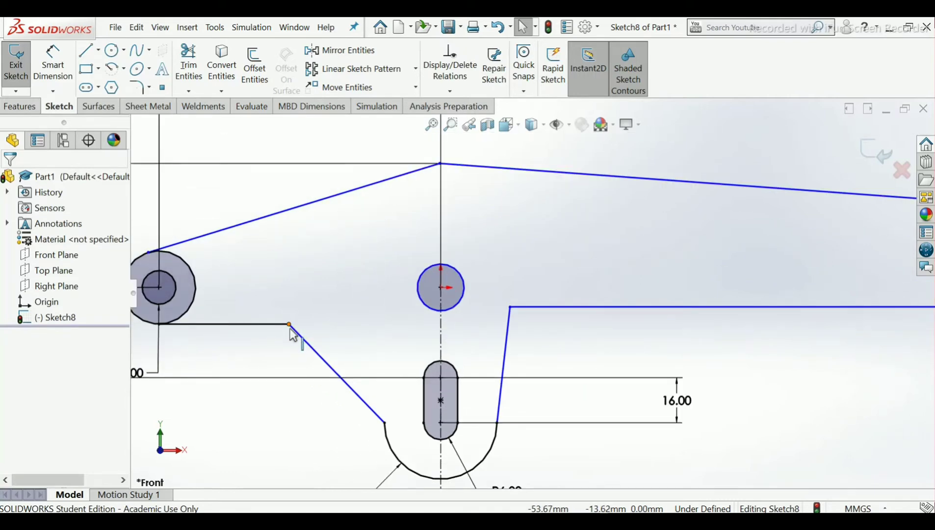
click(290, 324)
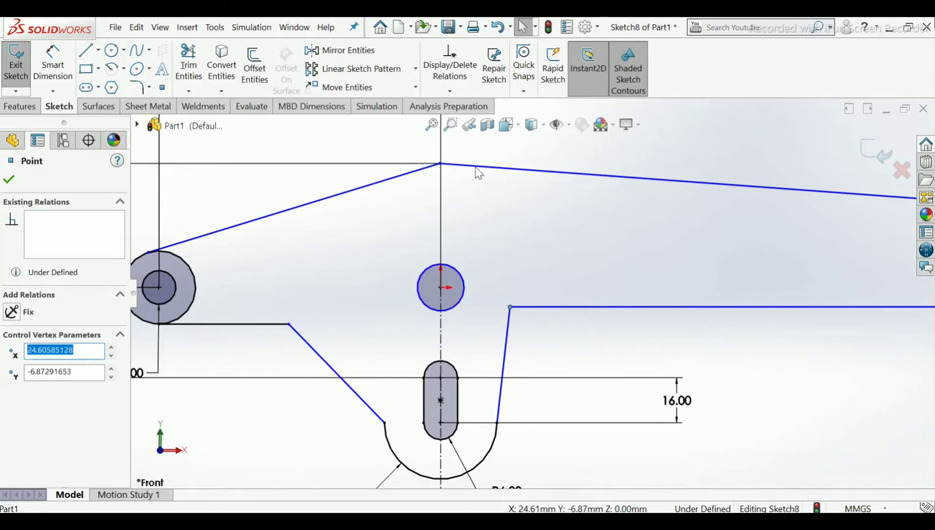
click(450, 90)
click(456, 124)
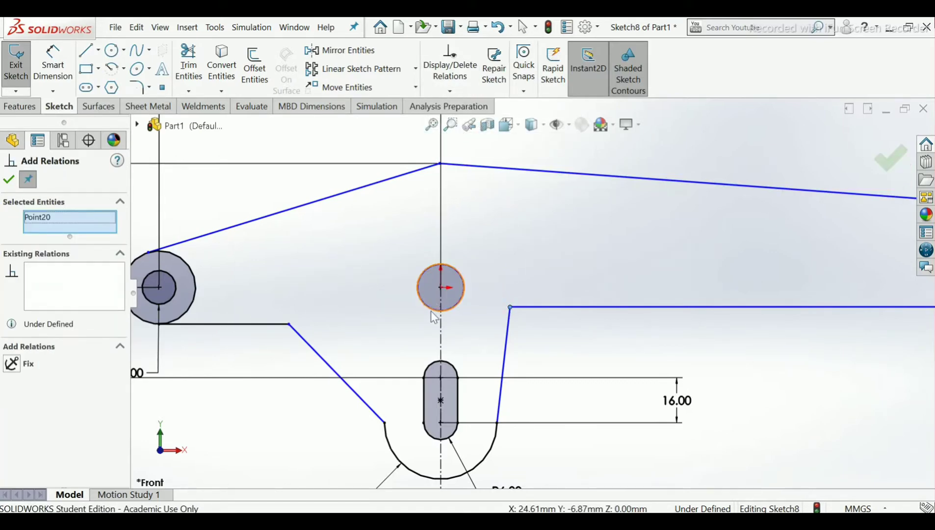
click(289, 325)
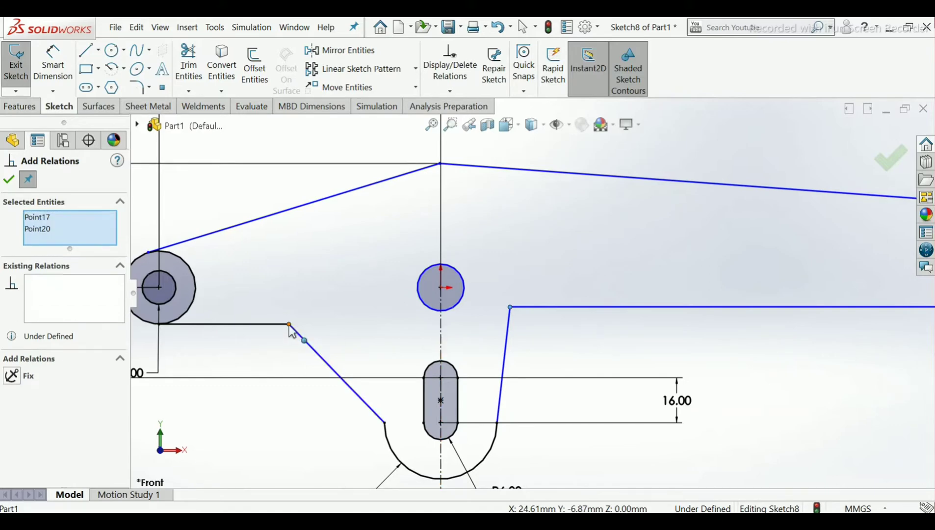
click(442, 328)
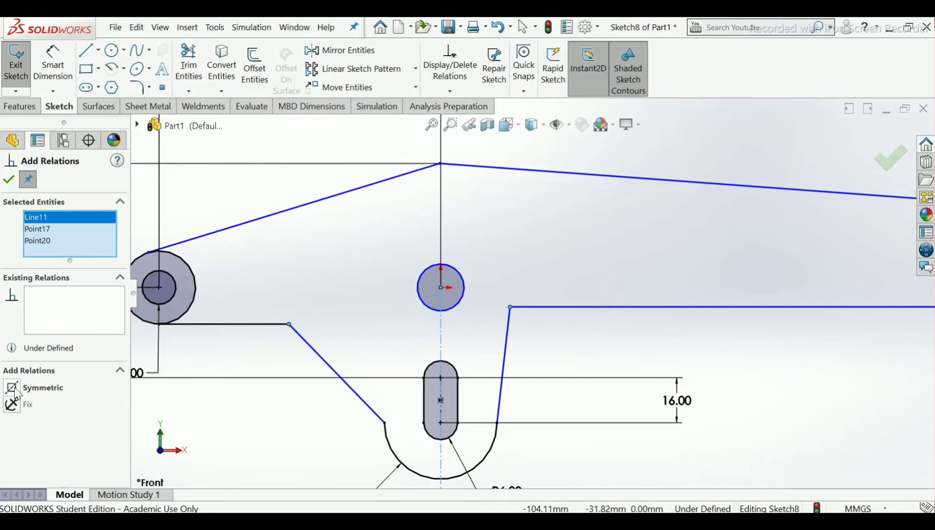
click(12, 387)
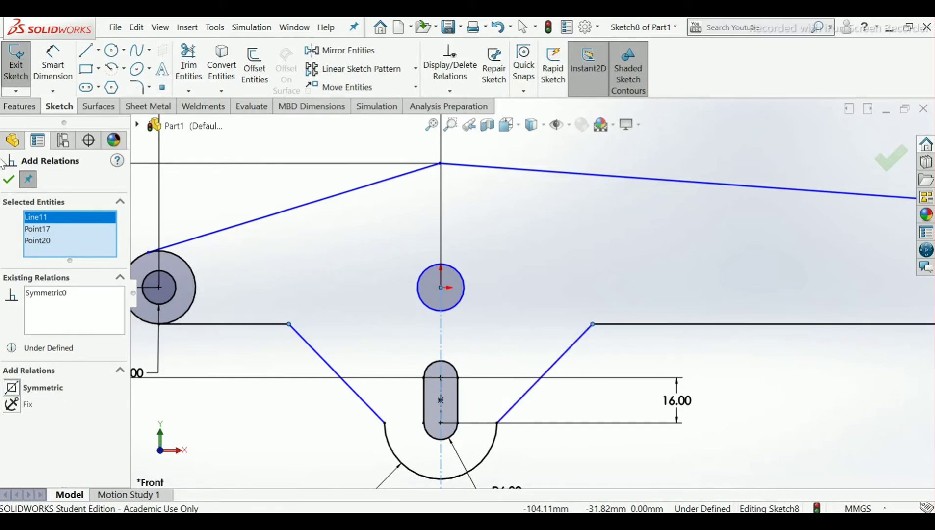
click(8, 179)
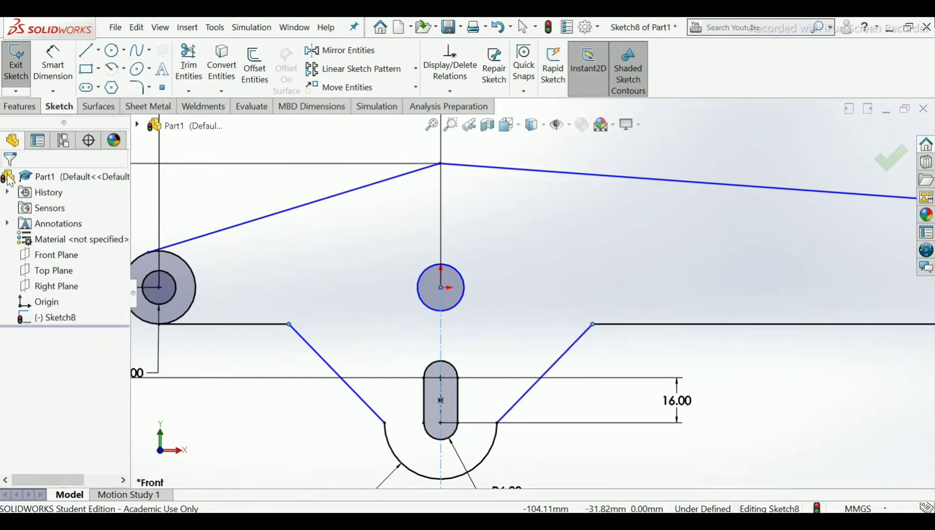
- Dimension the horizontal distance between the lug's two upper corners as 60 mm
click(53, 67)
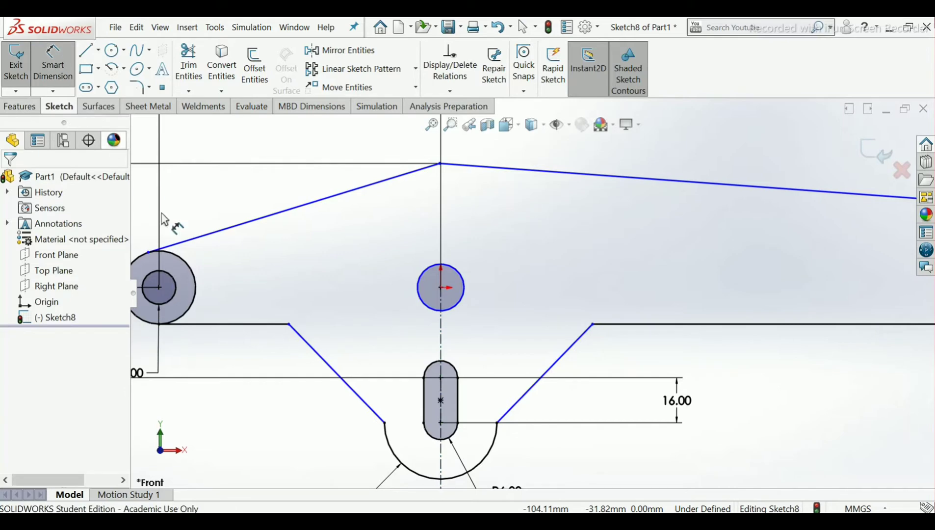
click(289, 325)
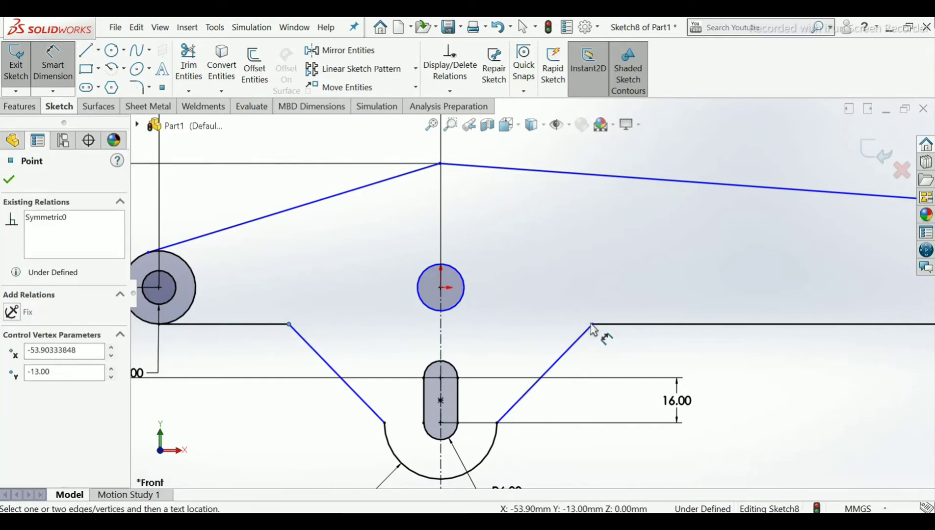
click(593, 324)
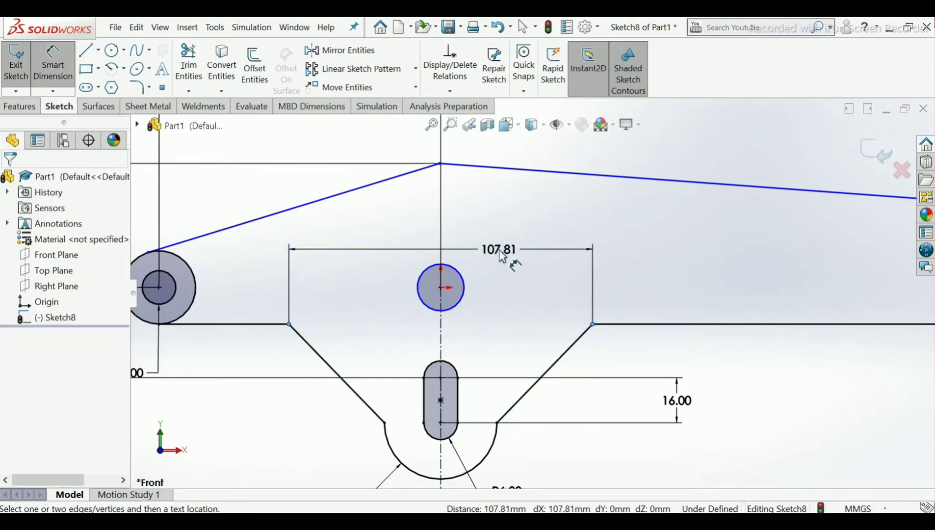
click(506, 261)
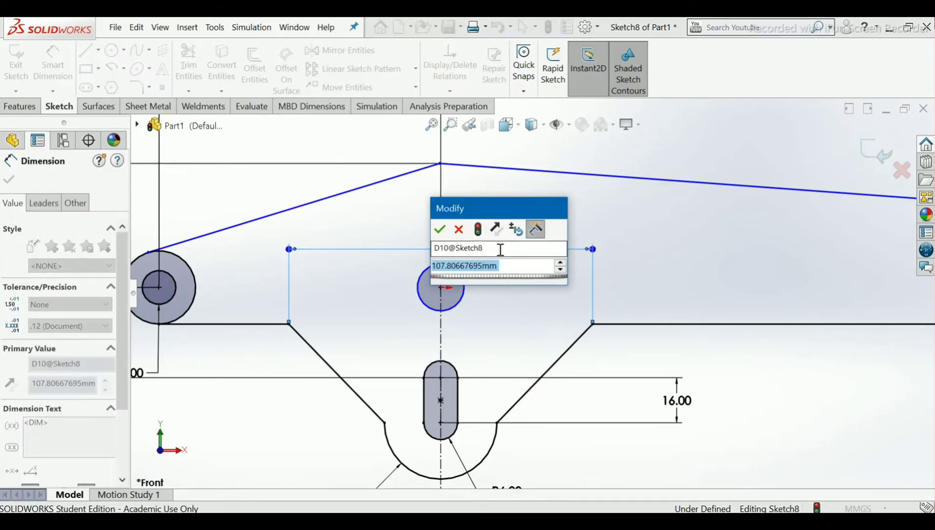
text(60)
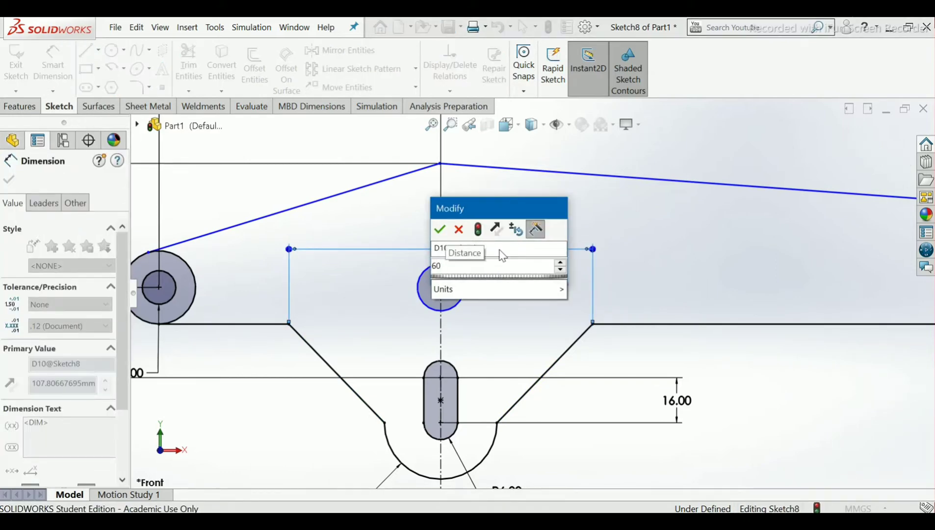
key(Return)
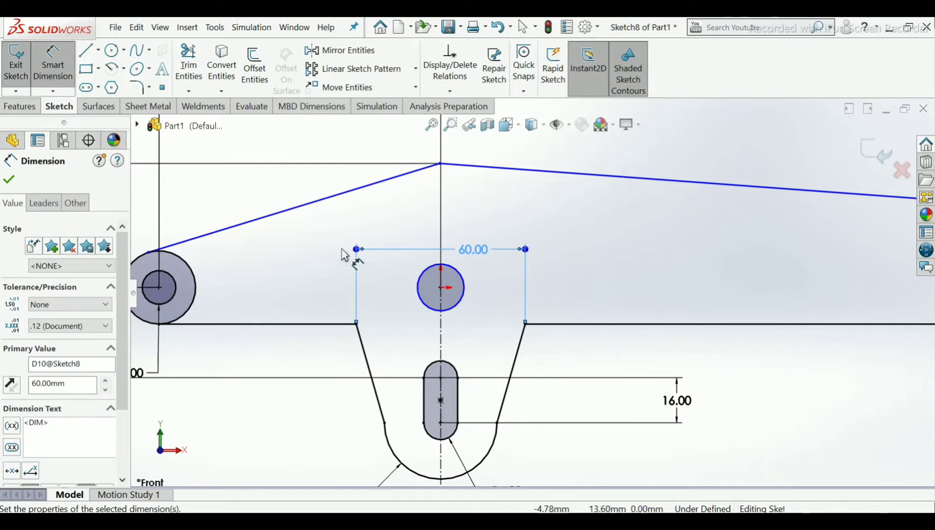
key(Escape)
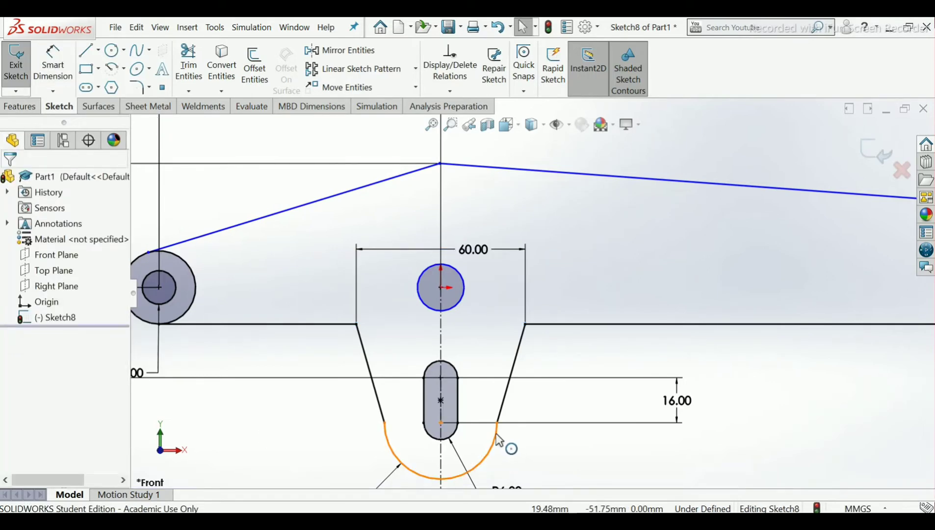
- Try to make the lug's left side line tangent to the R20 bottom arc, and delete the conflicting tangent relation
click(452, 94)
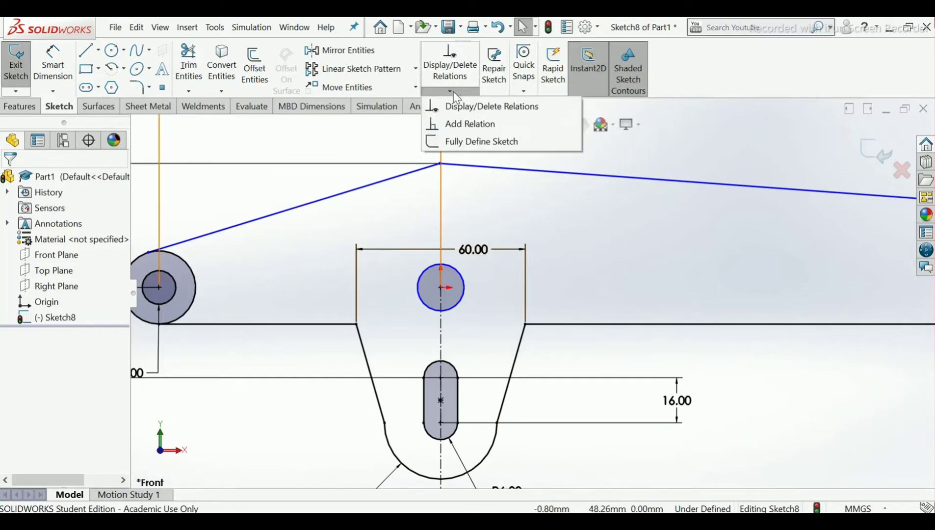
click(466, 124)
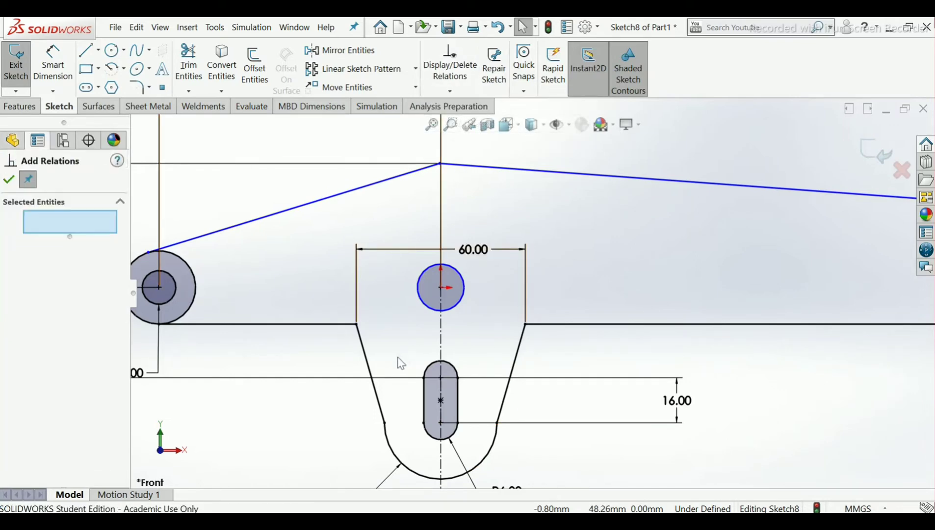
click(392, 448)
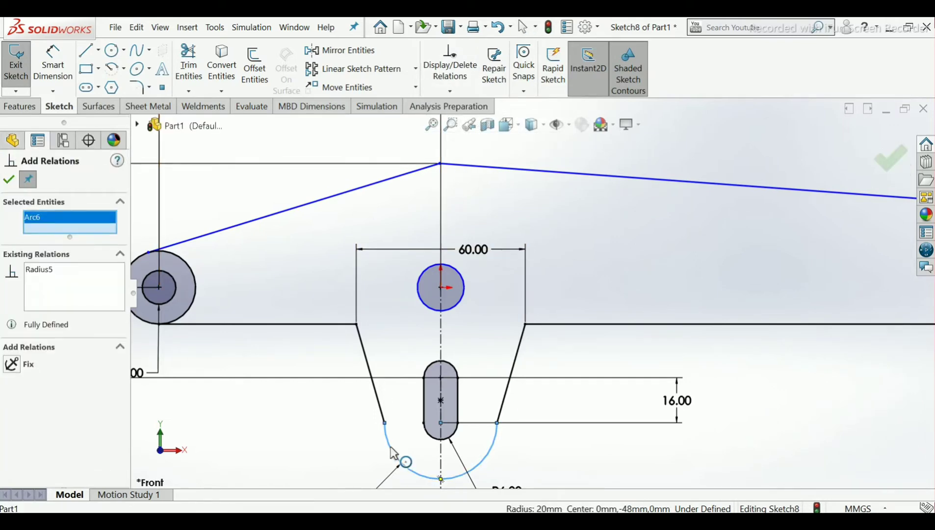
click(378, 400)
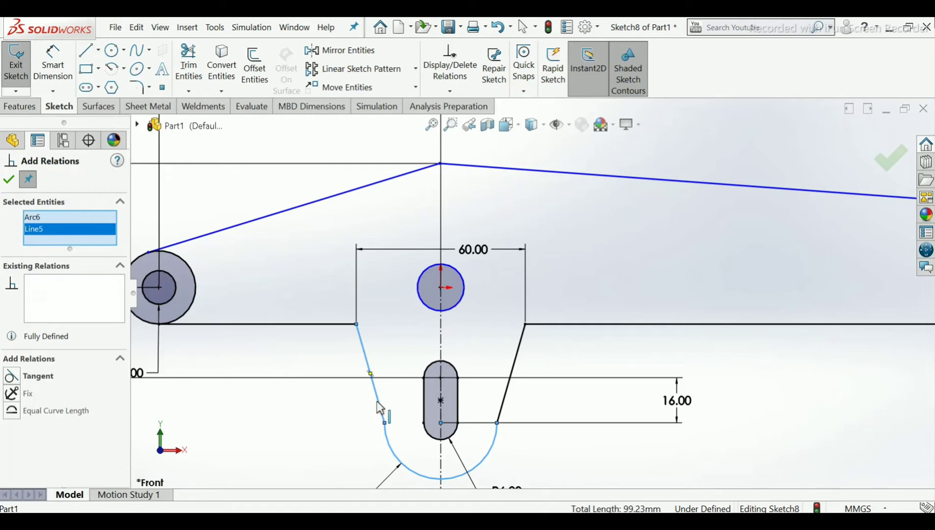
click(12, 376)
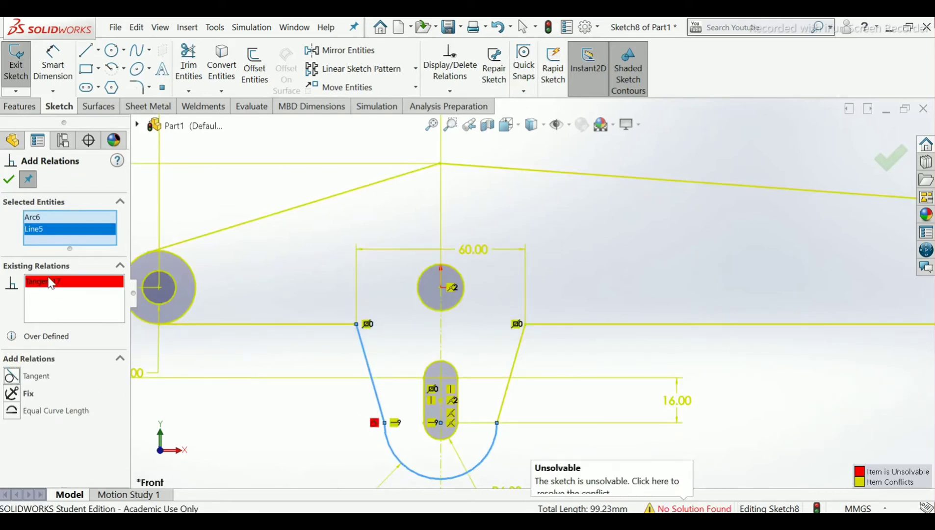
right_click(54, 283)
click(68, 300)
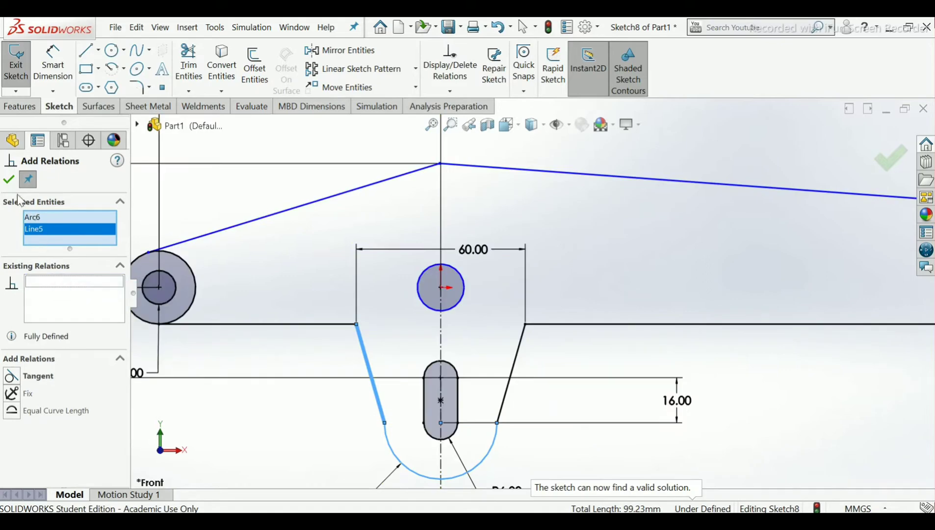
click(8, 179)
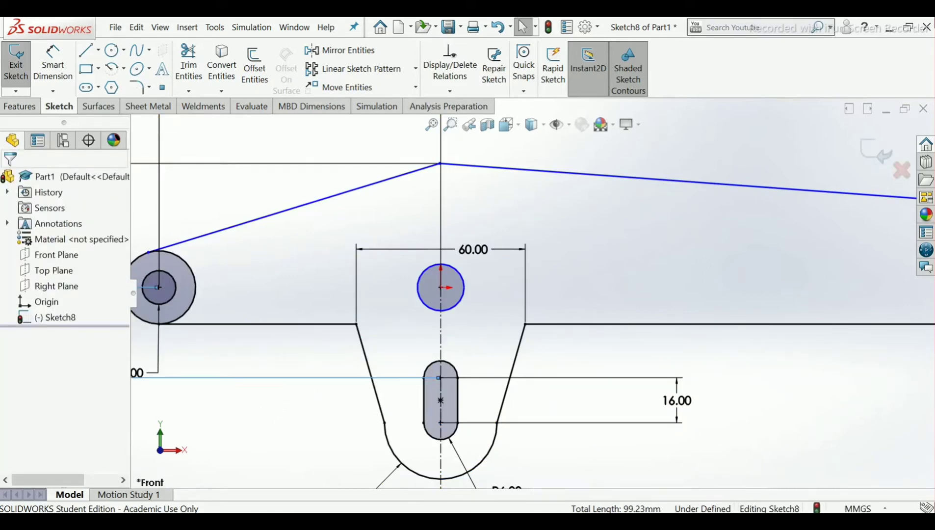
- Delete the 60 mm dimension between the lug's two upper corners
click(726, 407)
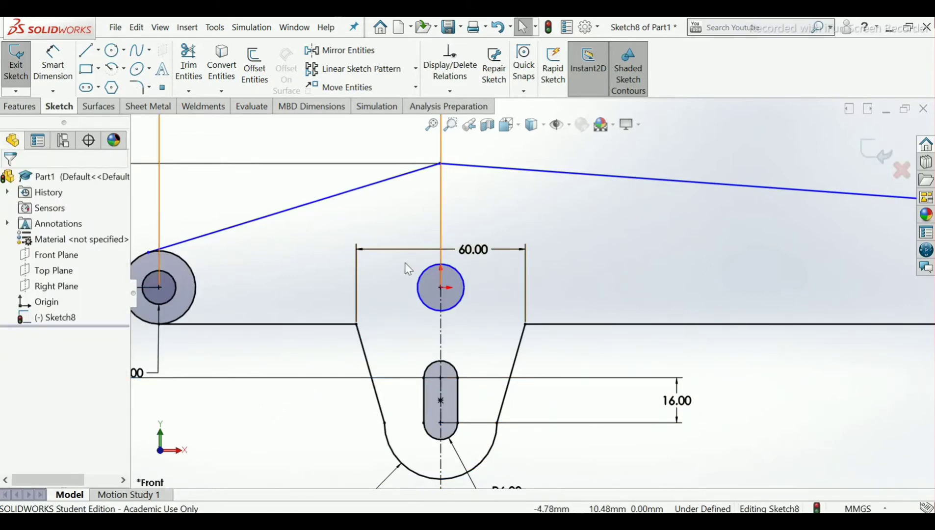
click(356, 281)
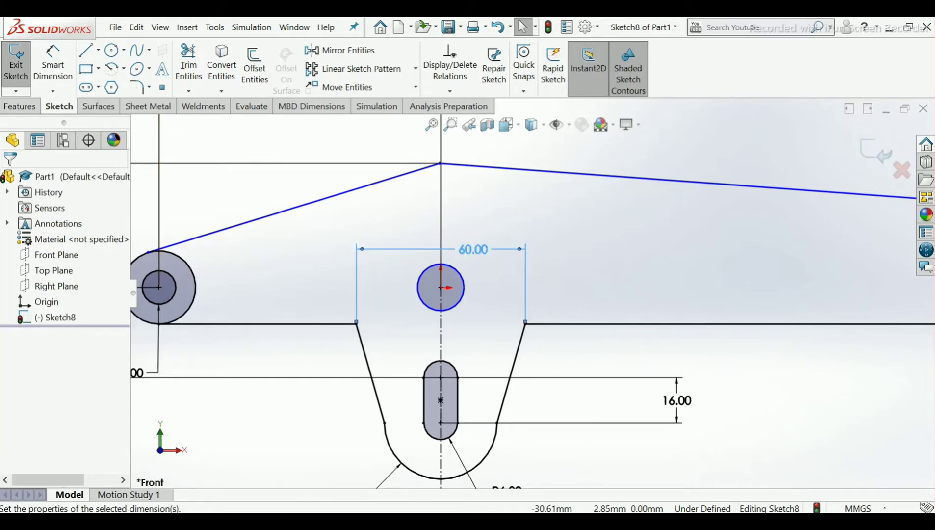
key(Delete)
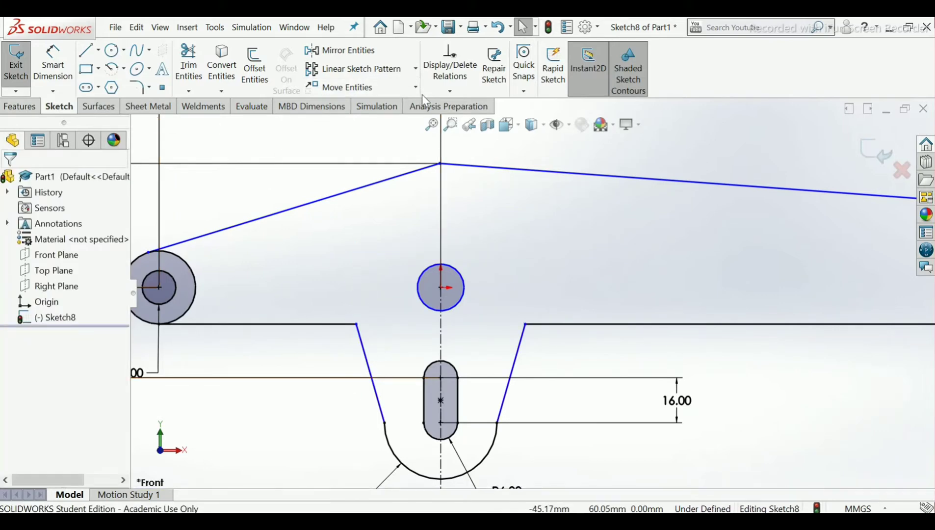
- Make the lug's left side line tangent to the R20 bottom arc
click(452, 91)
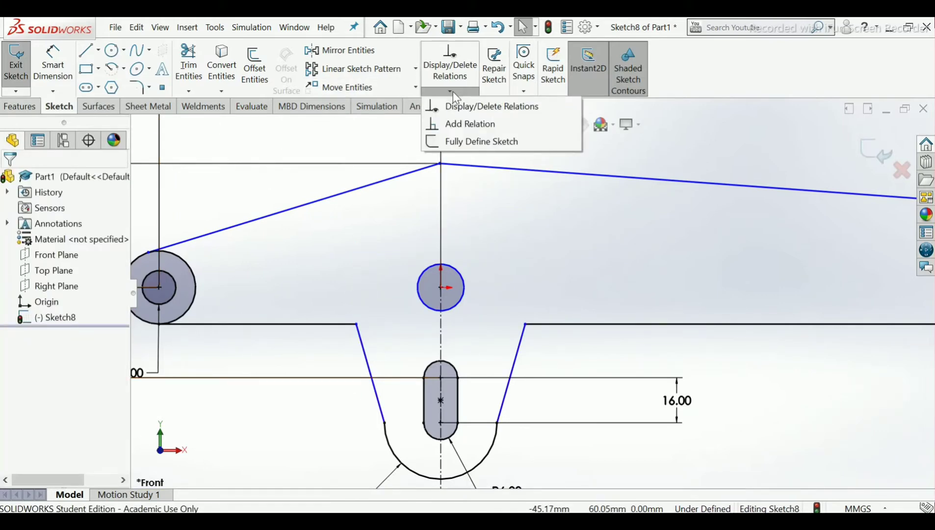
click(469, 124)
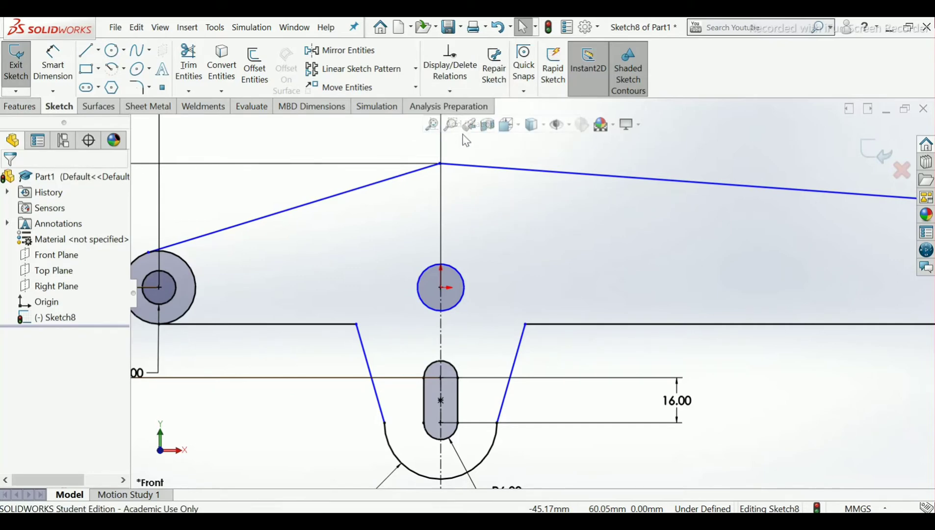
click(367, 357)
click(387, 443)
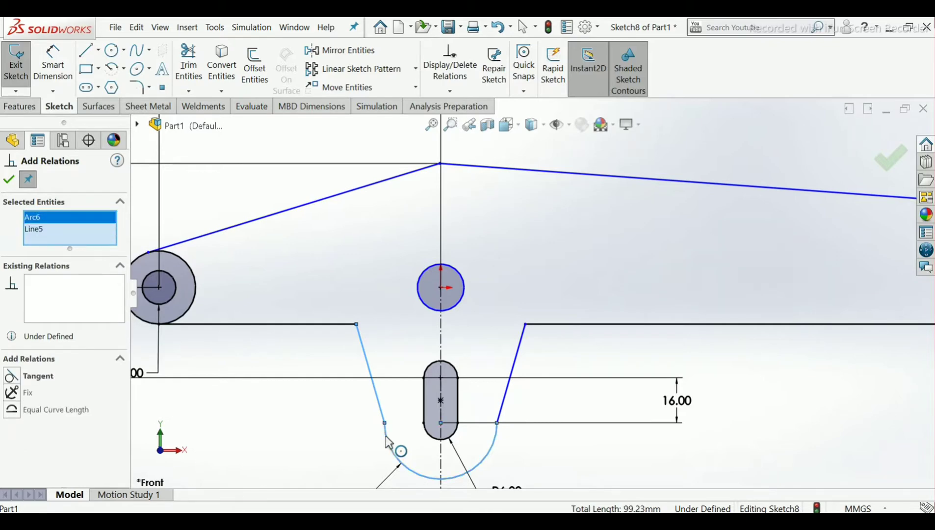
click(12, 376)
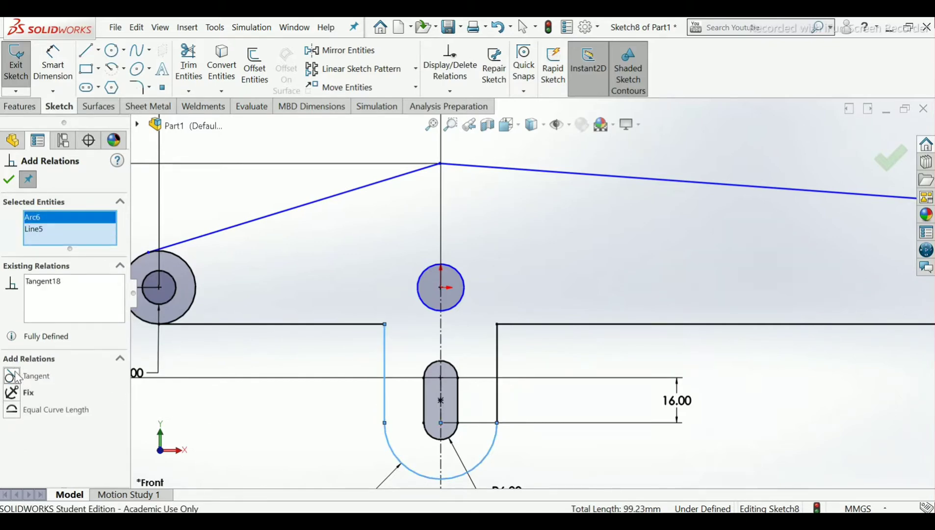
click(8, 180)
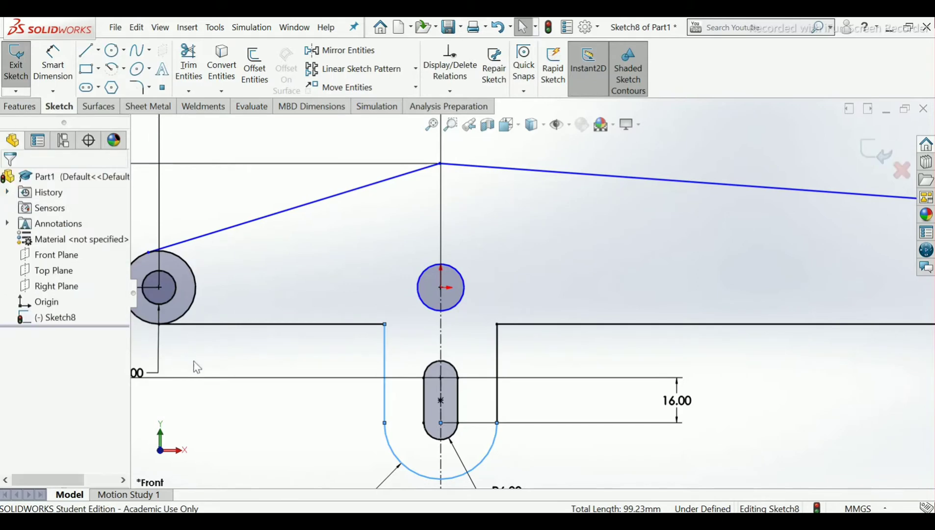
- Try to dimension the horizontal distance between the lug's two vertical side lines
click(286, 379)
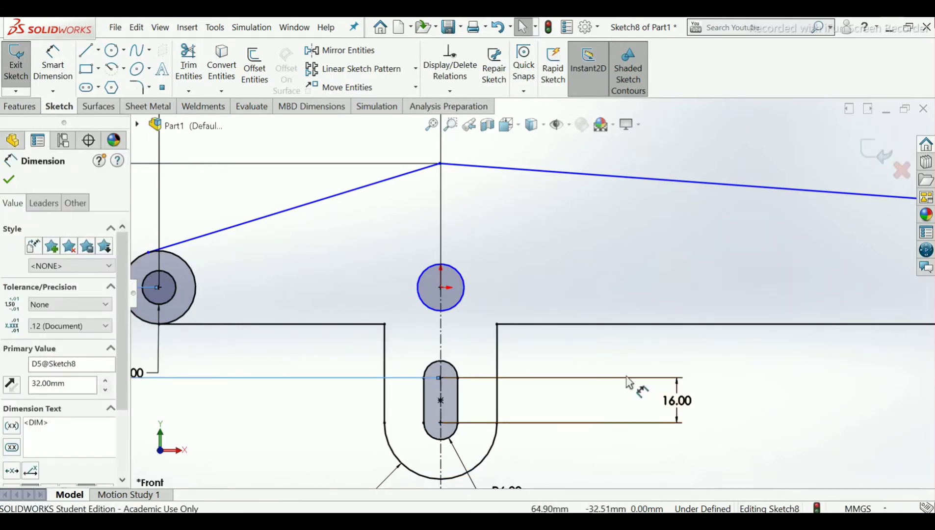
click(630, 355)
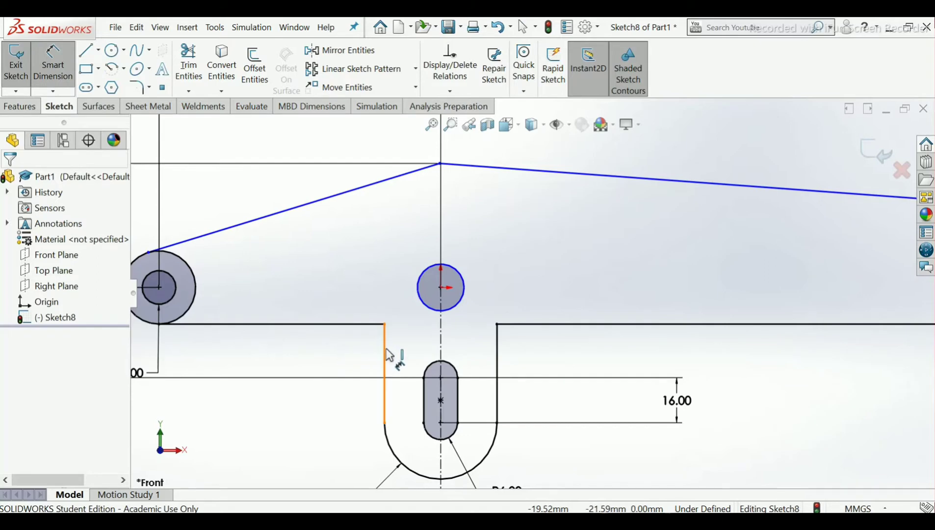
click(496, 354)
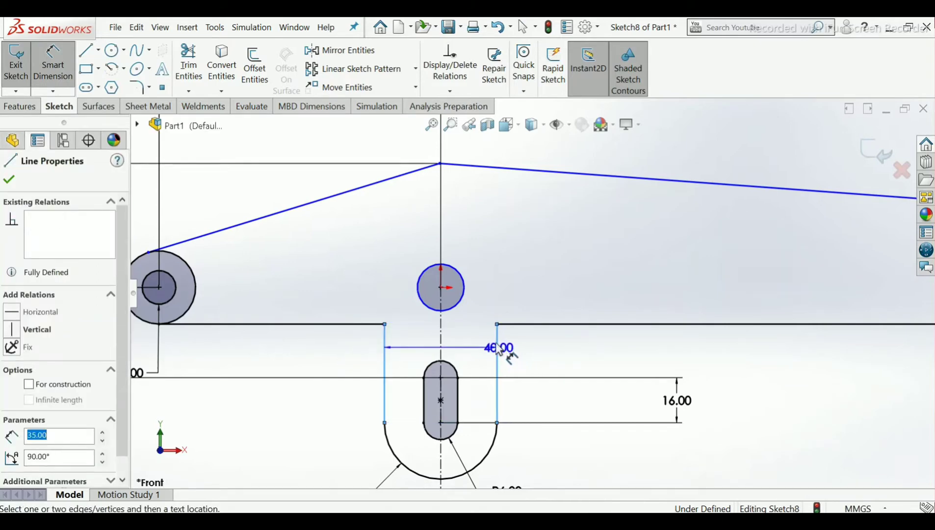
click(512, 269)
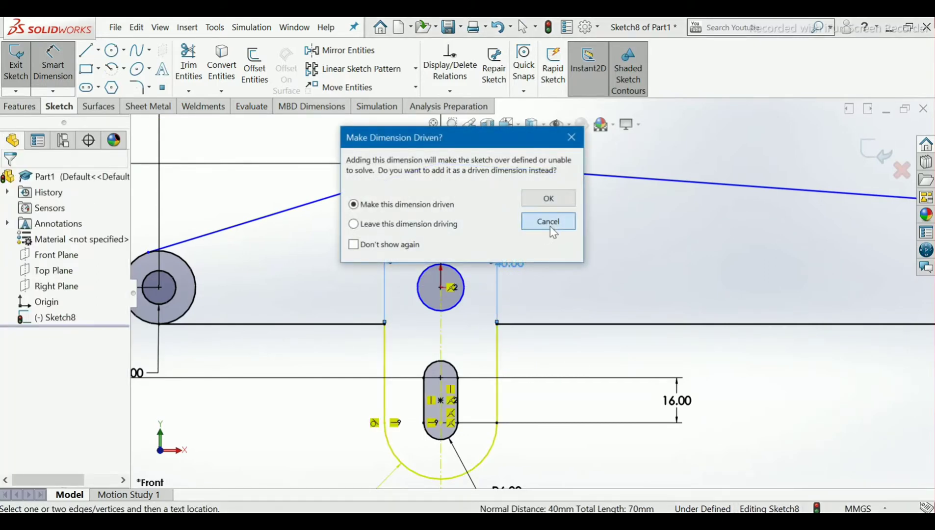
click(548, 221)
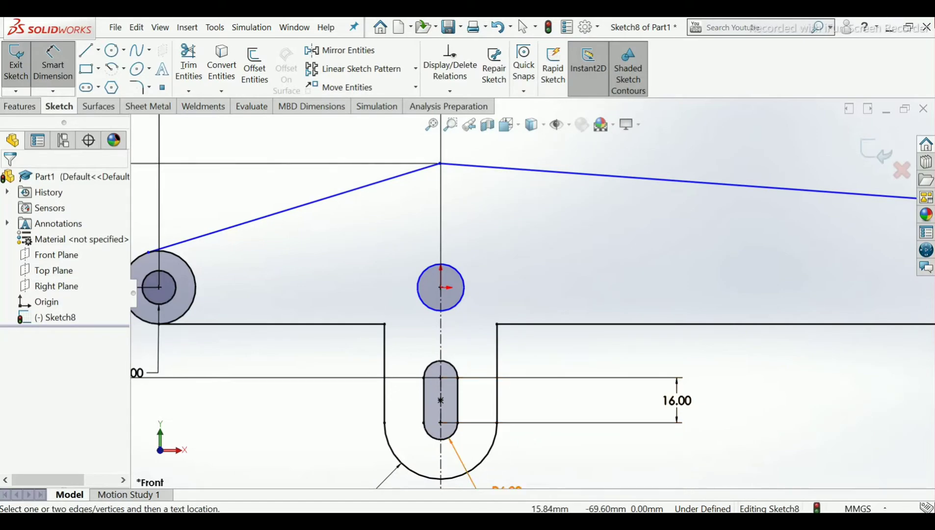
- Check the lug's shape in the Lever drawing of the safety valve PDF in the browser, and return to the SOLIDWORKS sketch
click(534, 521)
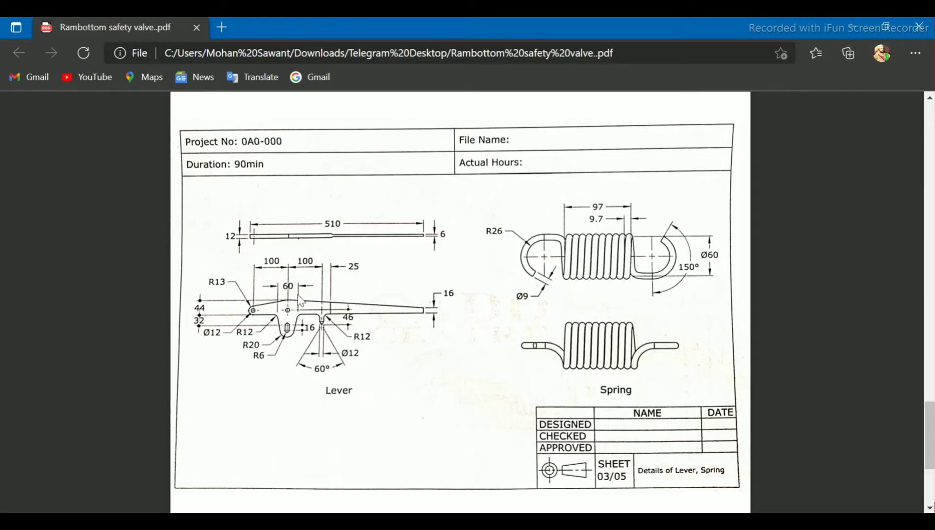
click(540, 521)
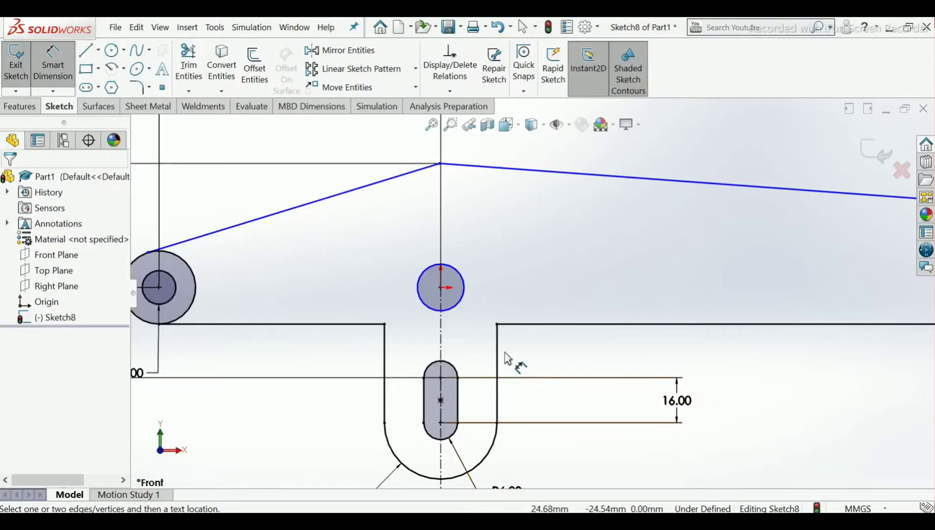
key(Escape)
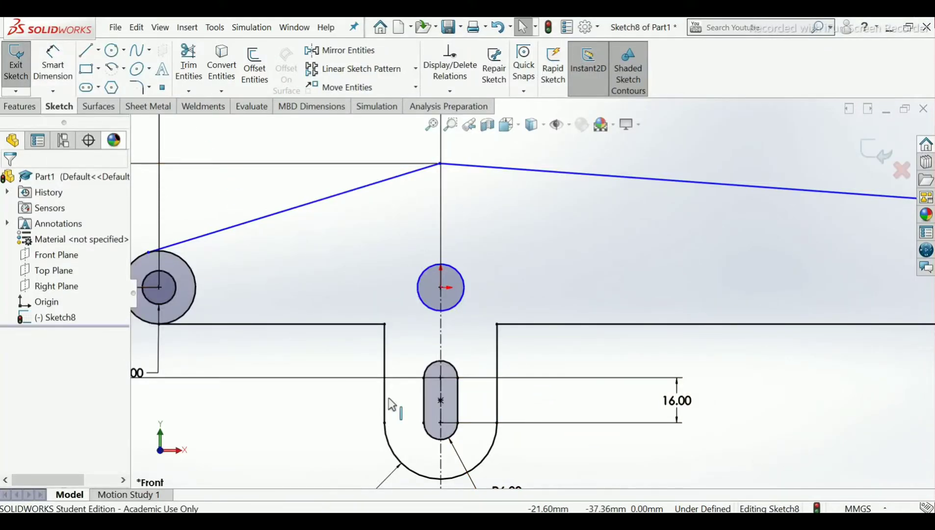
- Delete the lug's two vertical side lines between the horizontal edges and the bottom arc
click(385, 356)
key(Delete)
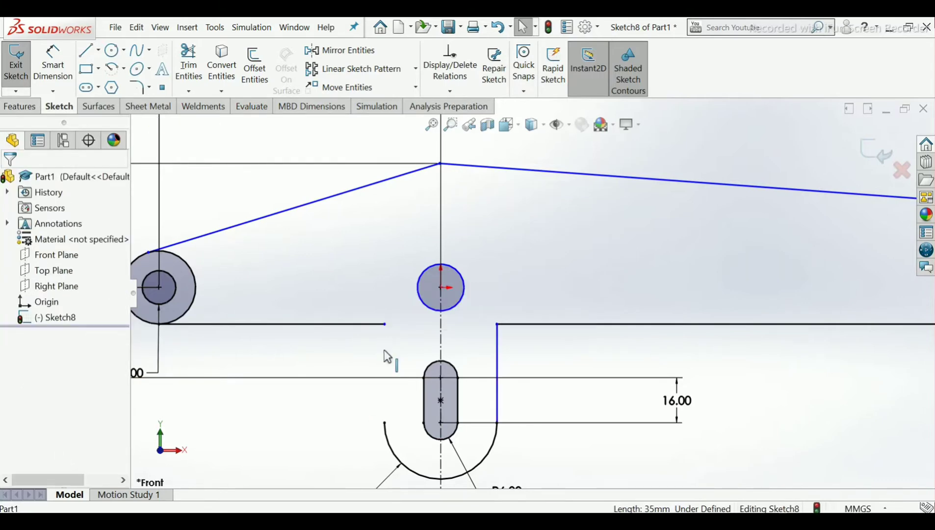
click(497, 352)
key(Delete)
- Draw a slanted line about 38 mm long, tangent to the bottom arc's left end, up to the left horizontal edge
click(90, 56)
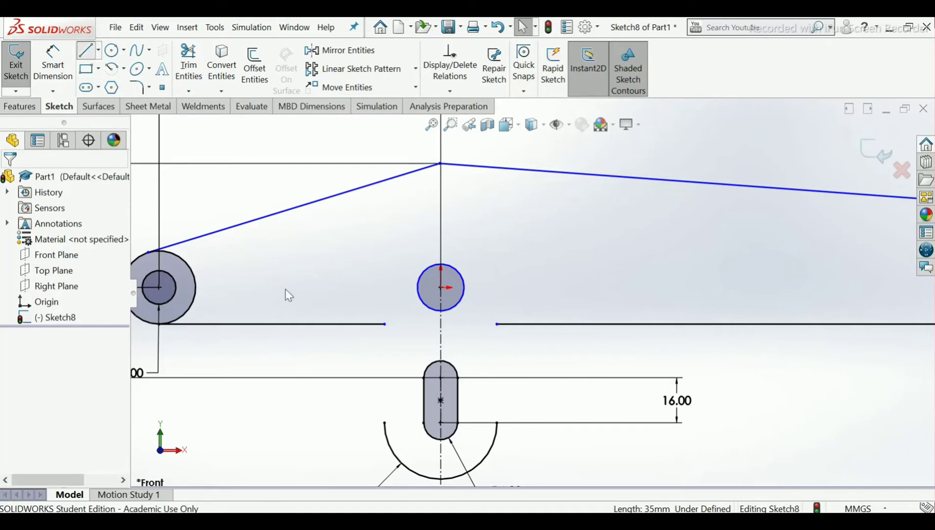
click(385, 424)
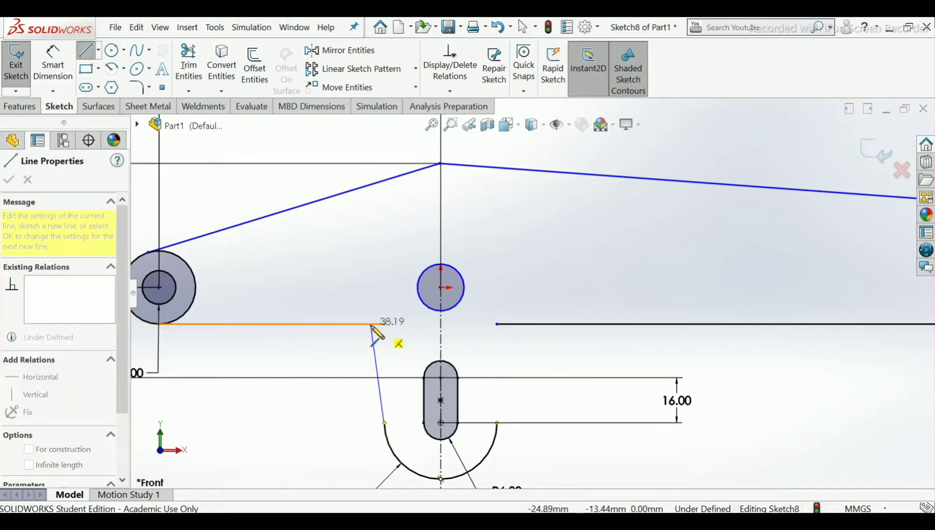
click(372, 325)
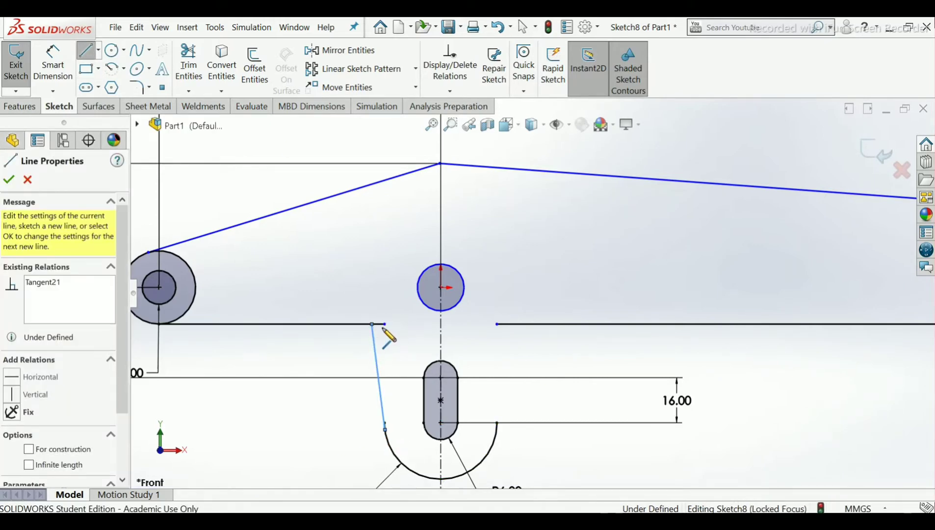
right_click(386, 333)
click(392, 334)
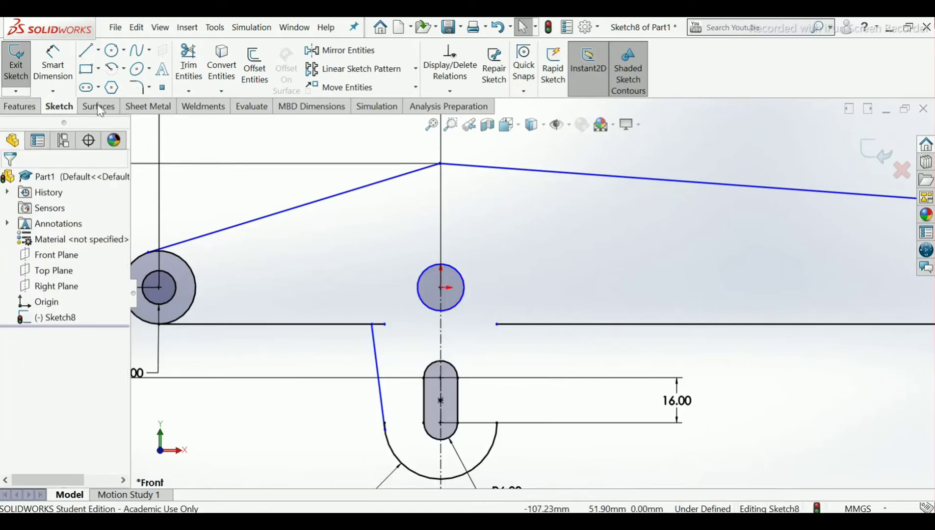
- Draw a slanted line tangent to the bottom arc's right end, outward and up to the right horizontal edge
click(497, 423)
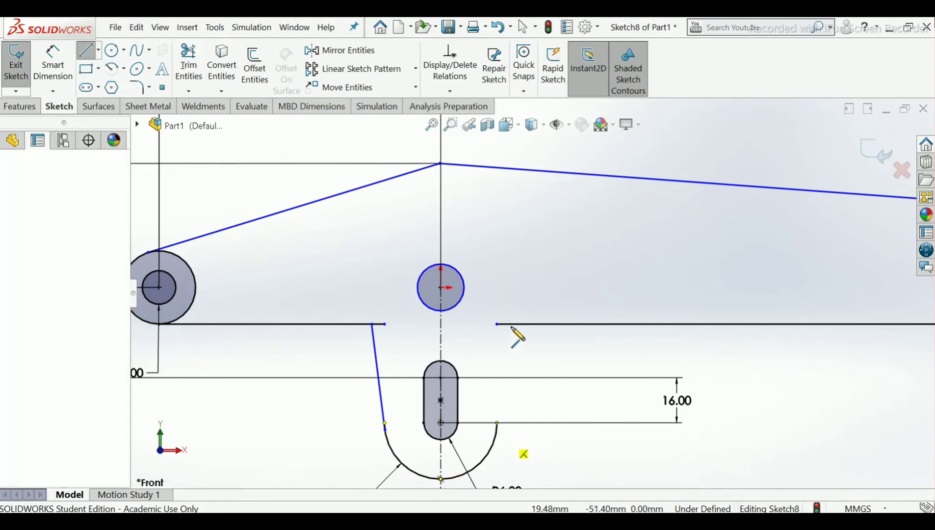
click(511, 324)
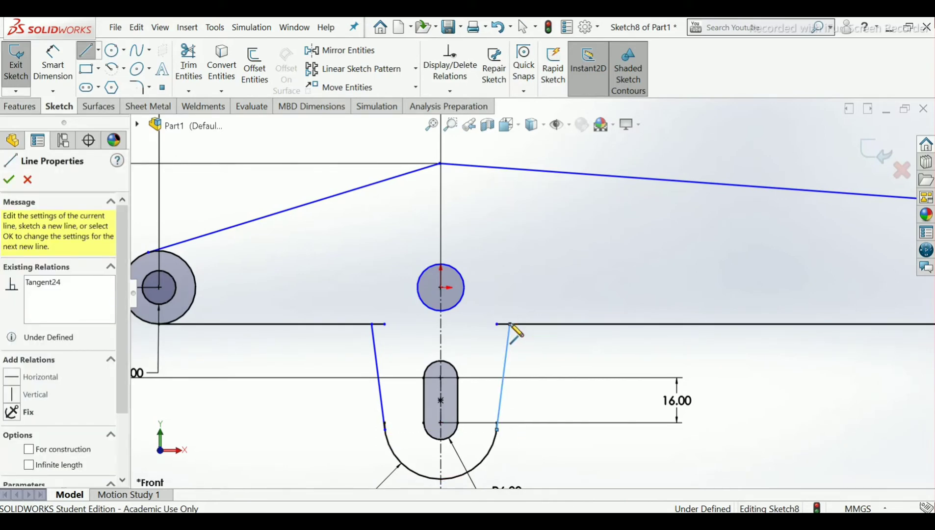
right_click(534, 334)
click(544, 334)
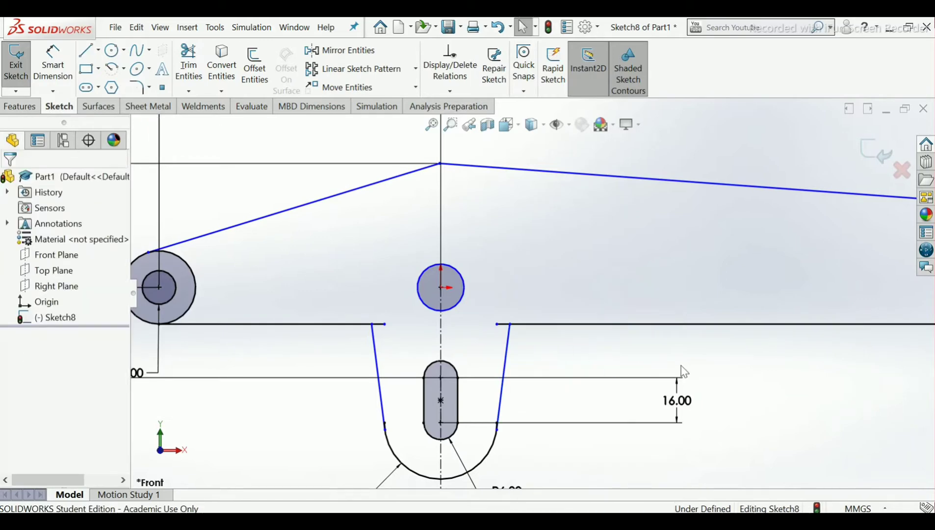
- Trim the short ends of both horizontal edges that extend inside the lug's slanted side lines
scroll(459, 379, down, 2)
scroll(469, 364, down, 2)
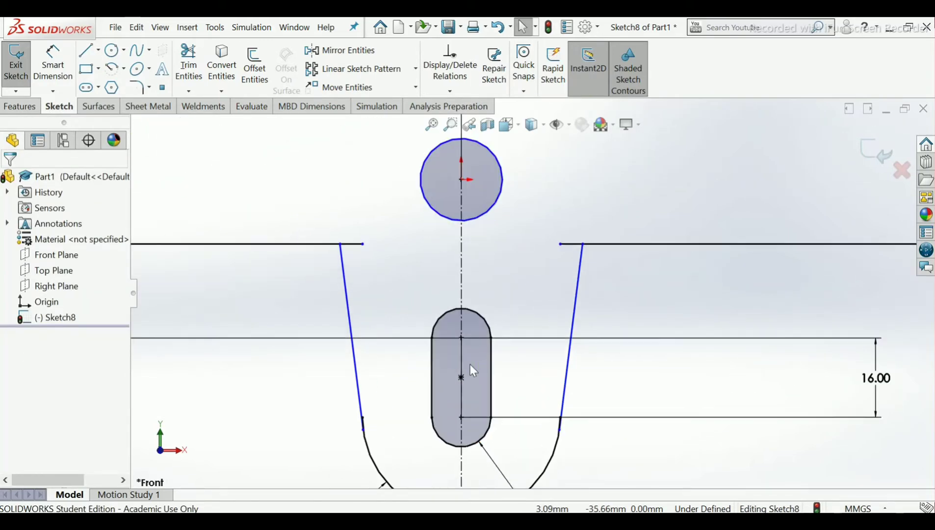
click(189, 64)
click(352, 244)
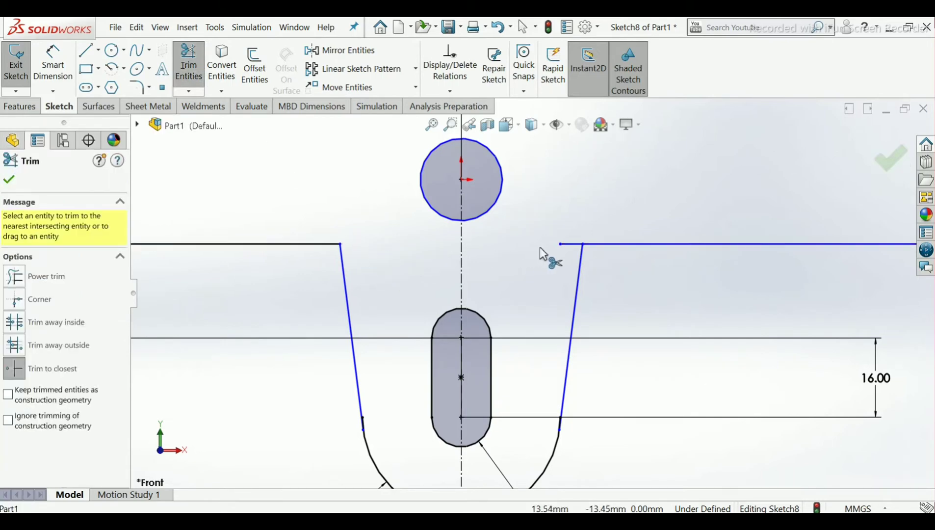
click(569, 245)
scroll(500, 279, up, 2)
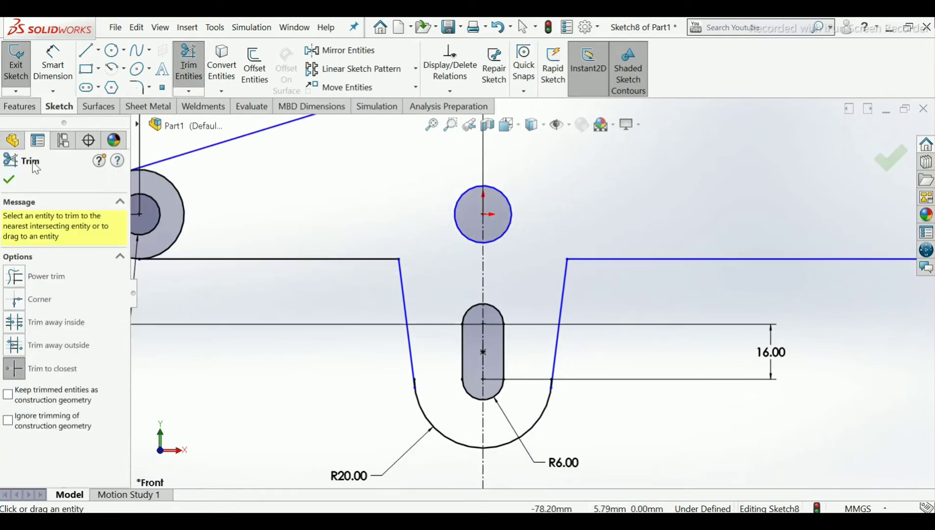
click(8, 180)
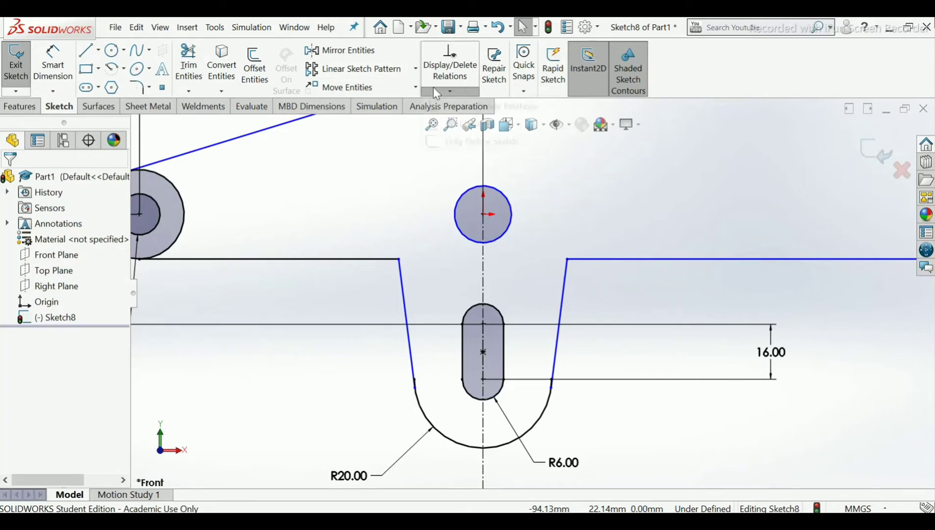
- Add a Collinear relation between the two horizontal bottom edges on either side of the lug
click(449, 91)
click(442, 122)
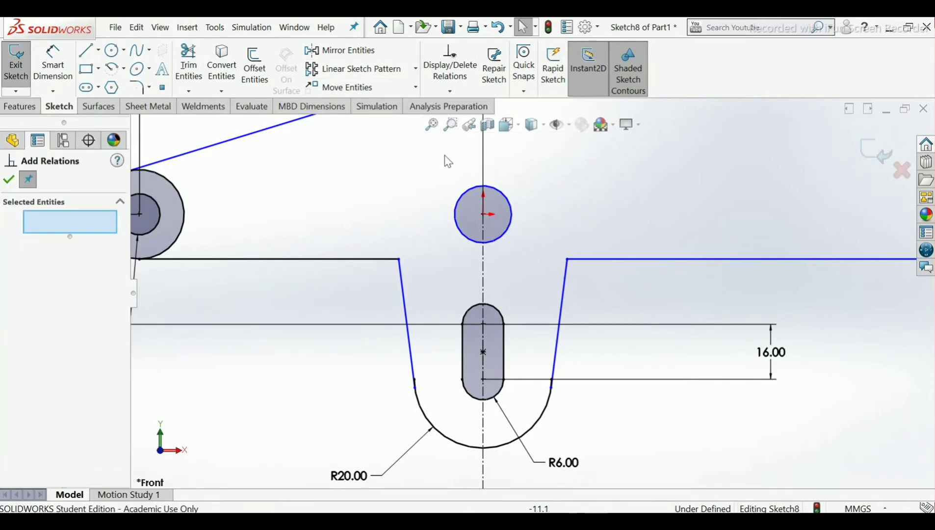
click(393, 261)
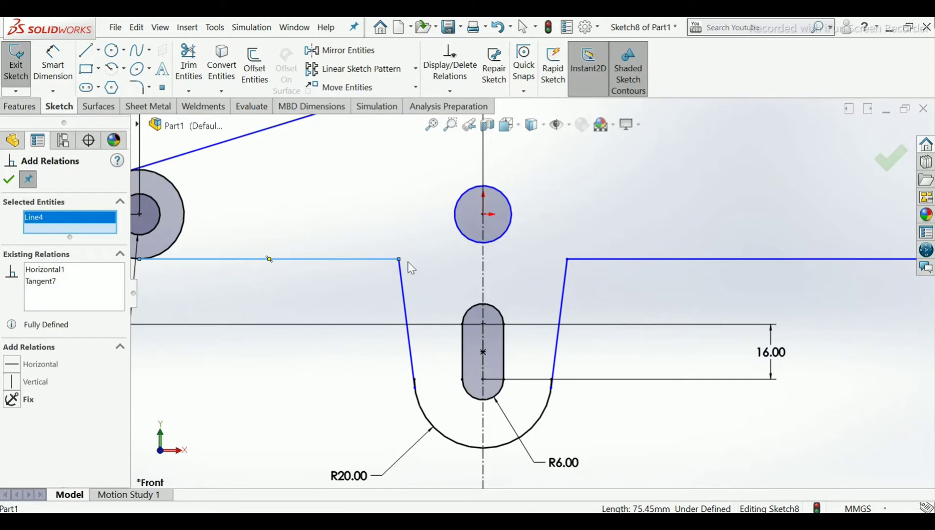
click(591, 259)
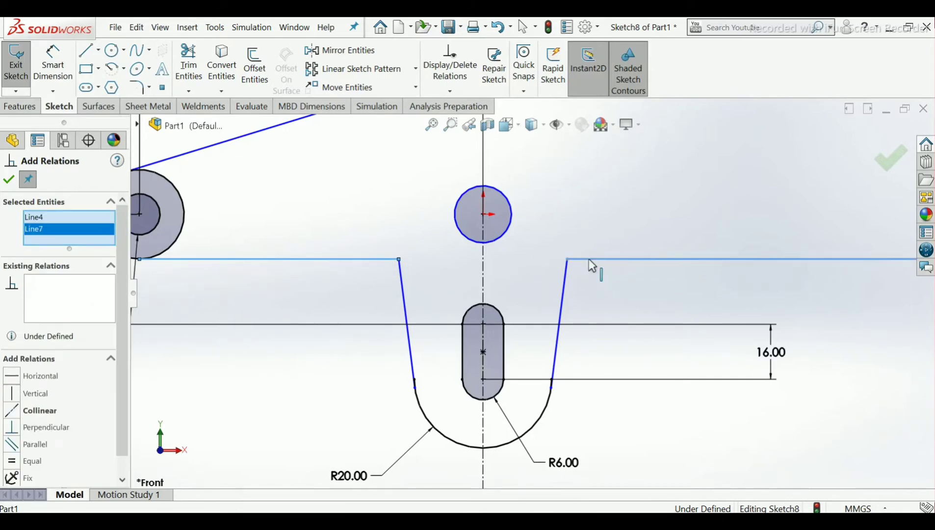
click(20, 415)
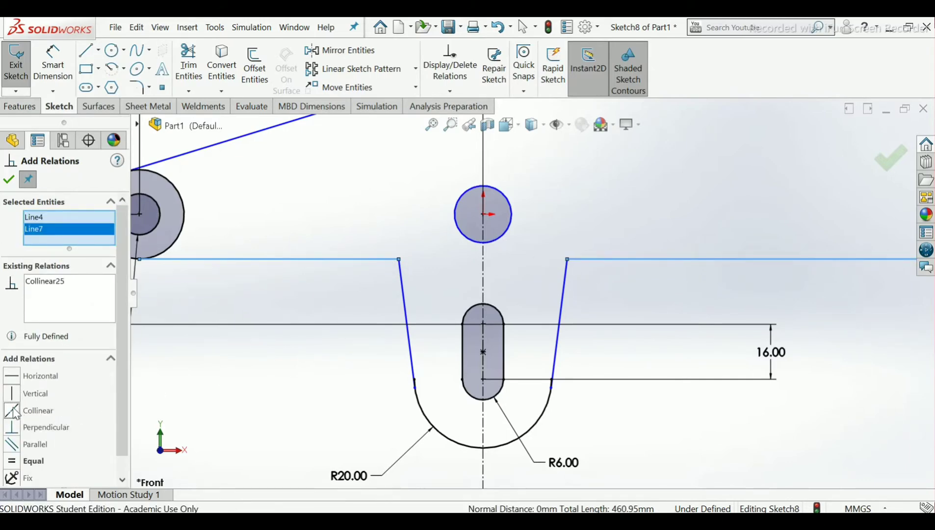
click(8, 181)
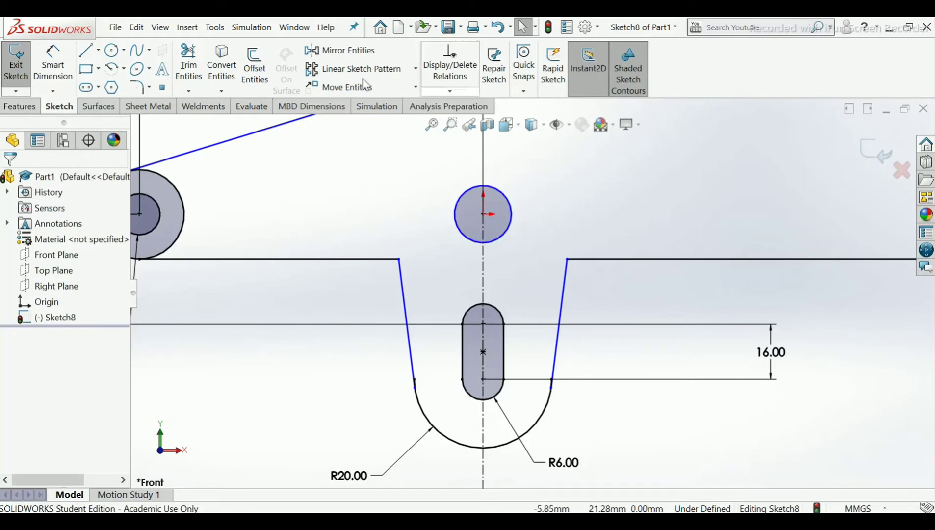
- Trim both short upper ends of the R20 arc that extend past the tangent points of the lug's slanted sides
click(195, 81)
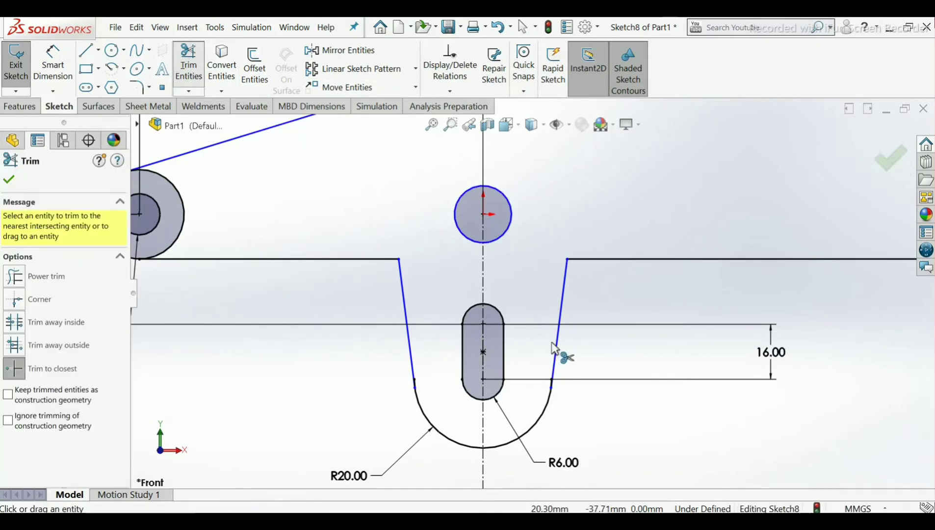
scroll(490, 358, down, 5)
scroll(456, 397, down, 3)
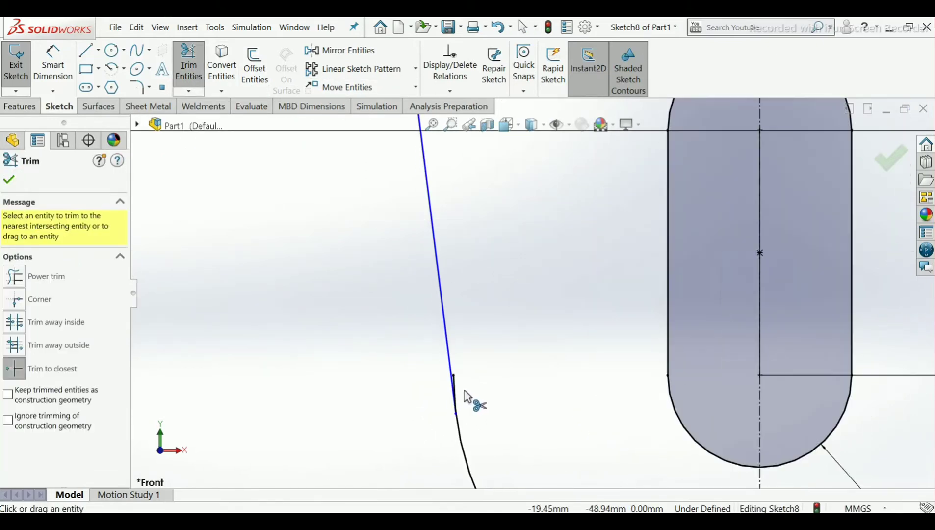
scroll(523, 389, up, 5)
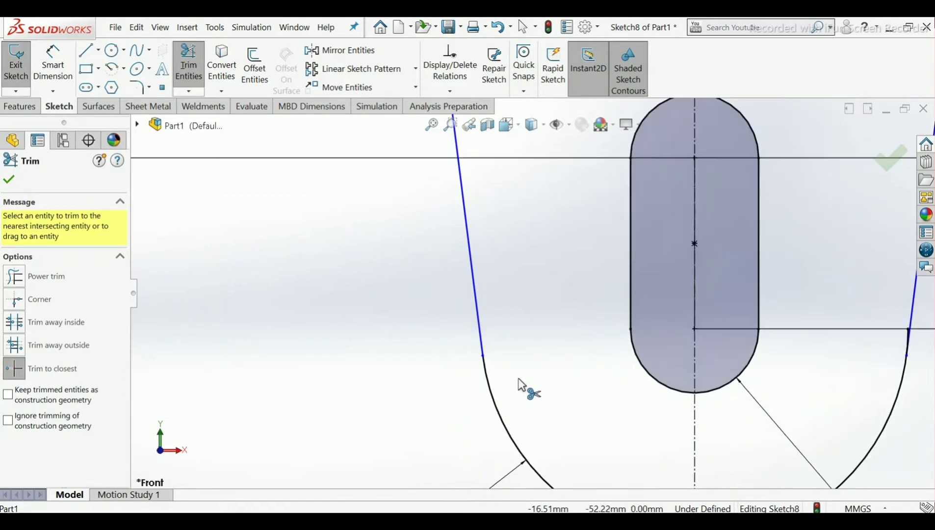
scroll(746, 311, down, 8)
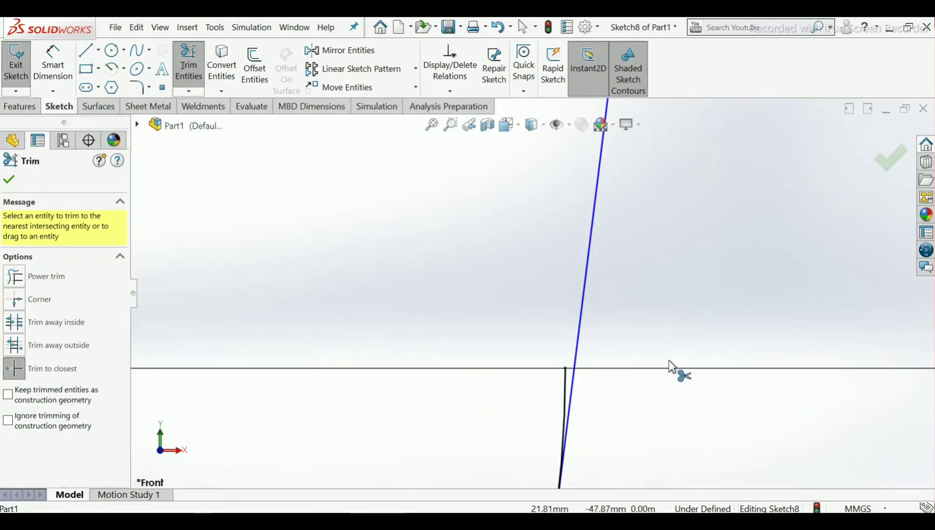
click(564, 392)
scroll(564, 390, up, 6)
scroll(566, 391, up, 4)
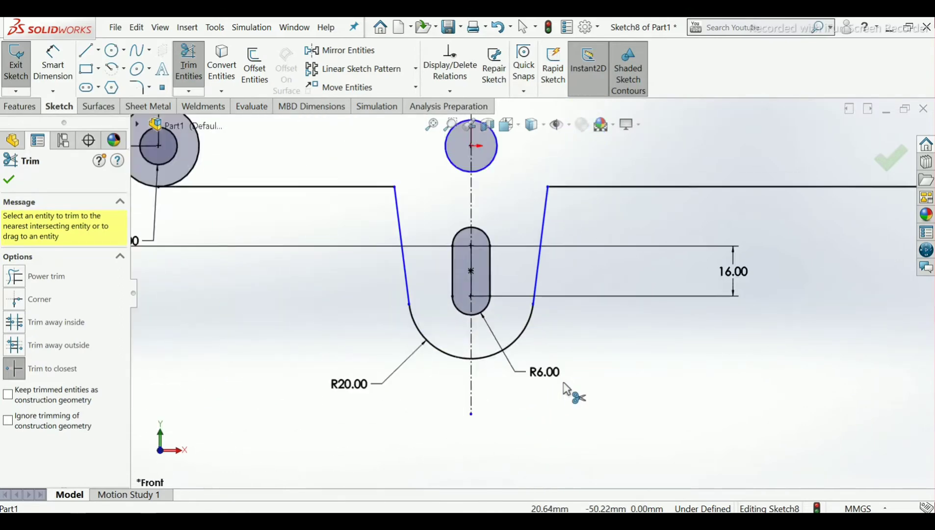
click(9, 179)
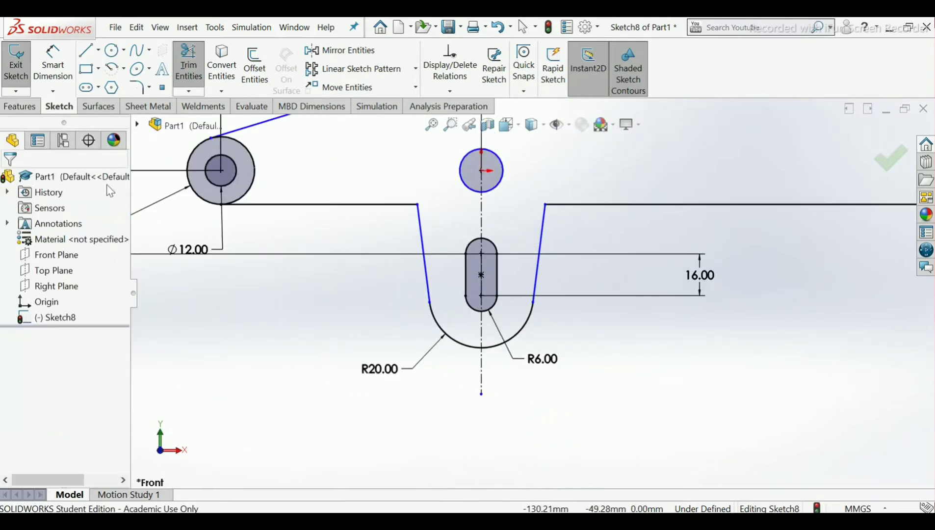
scroll(498, 219, down, 2)
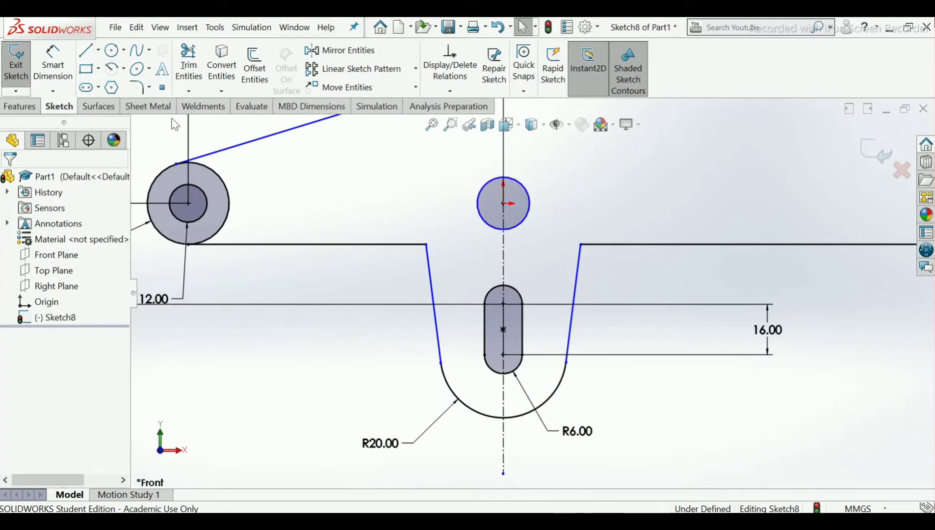
click(52, 63)
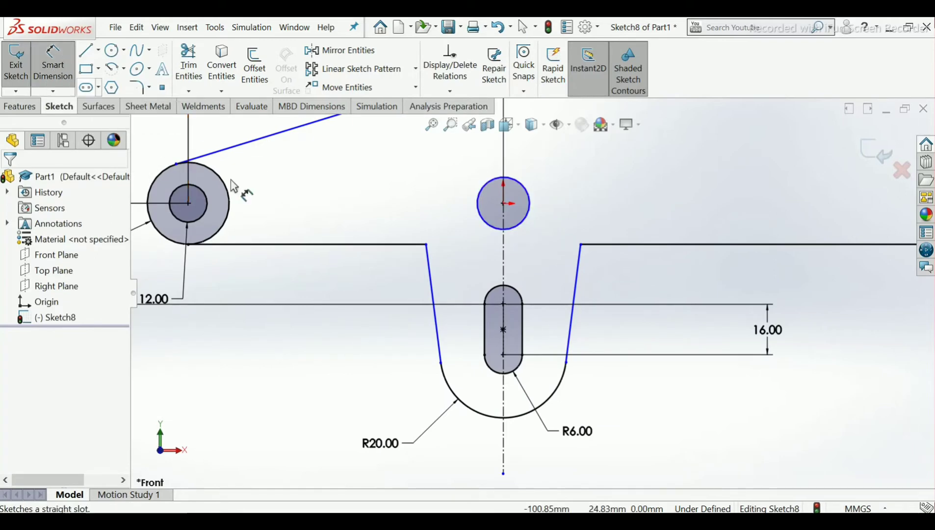
click(433, 284)
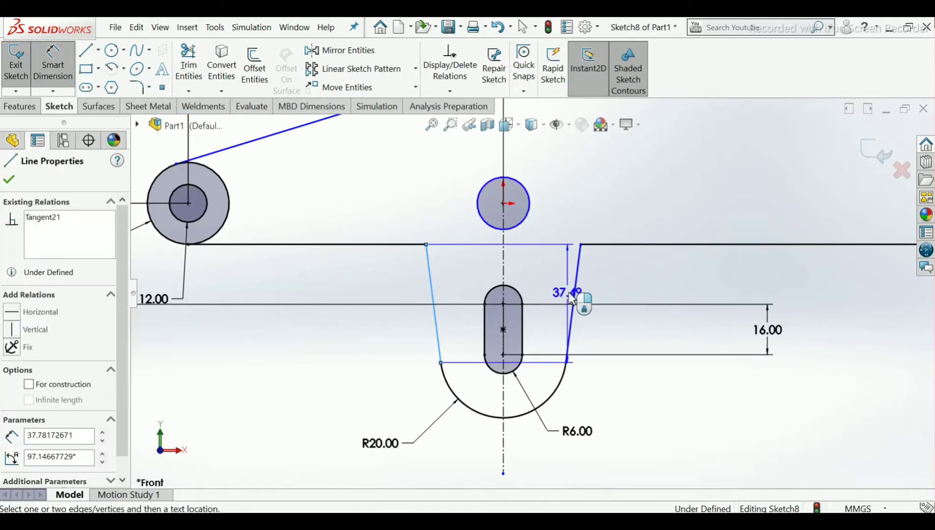
click(574, 294)
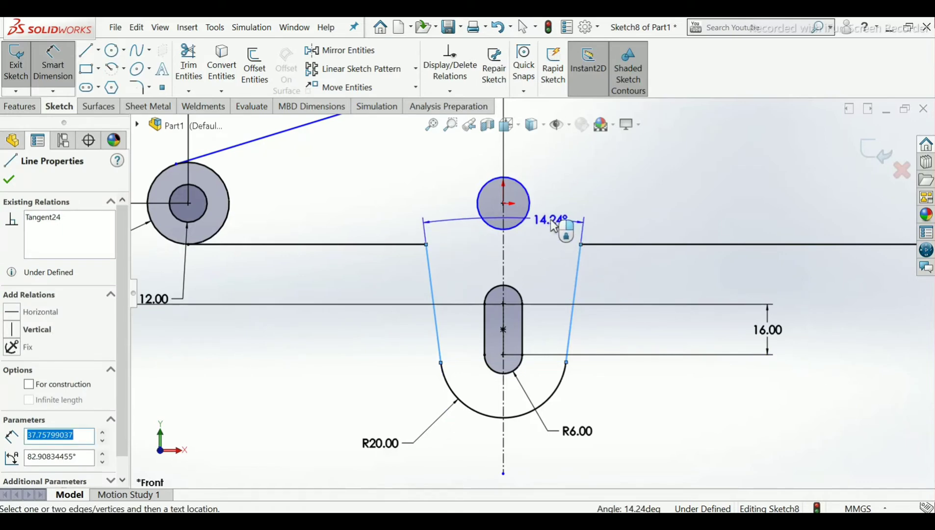
key(XF86AudioMute)
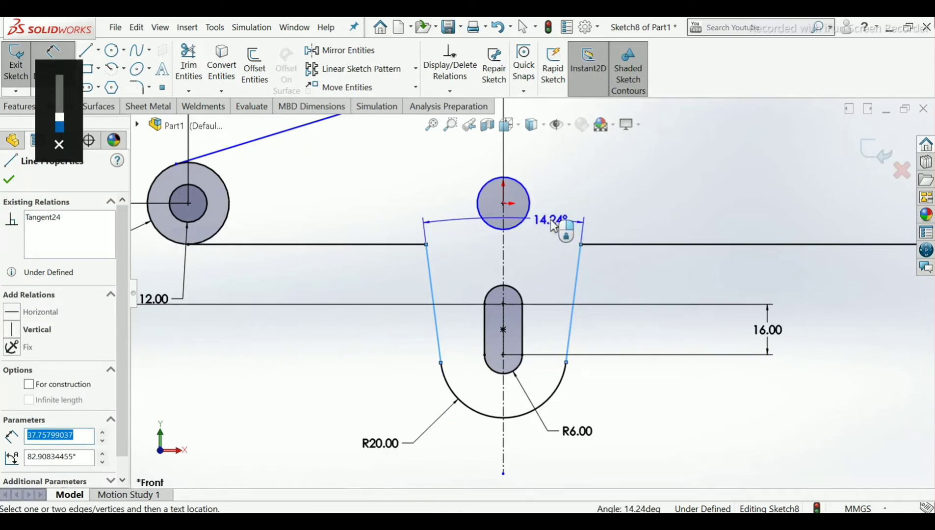
key(XF86AudioMute)
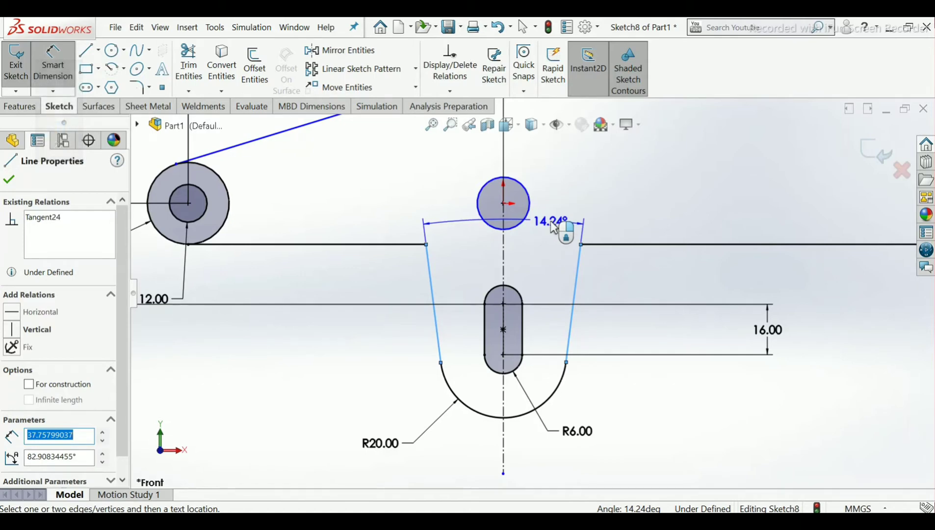
key(Escape)
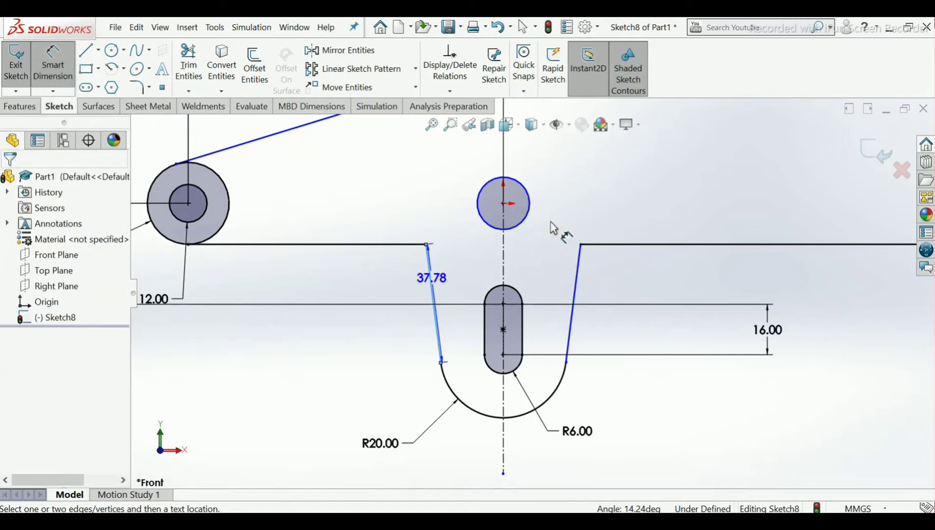
click(69, 89)
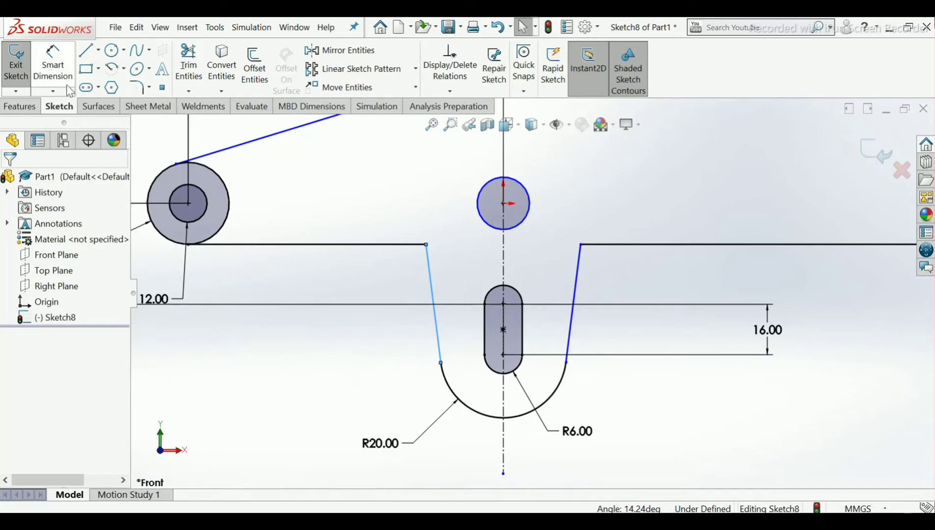
click(410, 409)
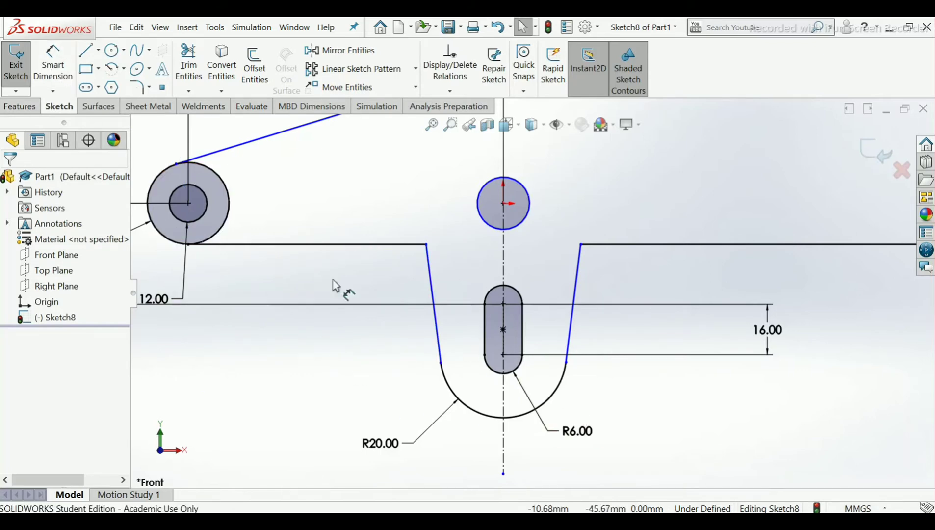
- Dimension the horizontal distance between the upper endpoints of the lug's two slanted sides as 60 mm
click(63, 68)
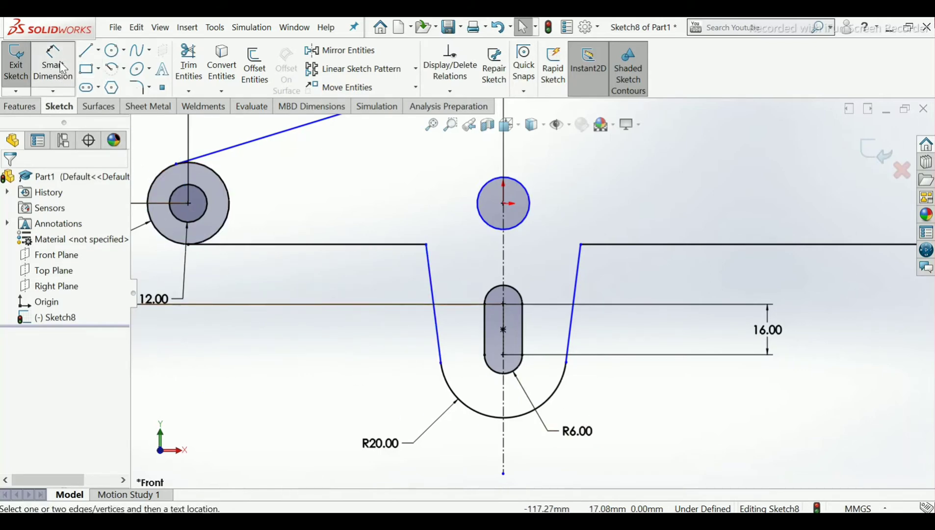
click(427, 245)
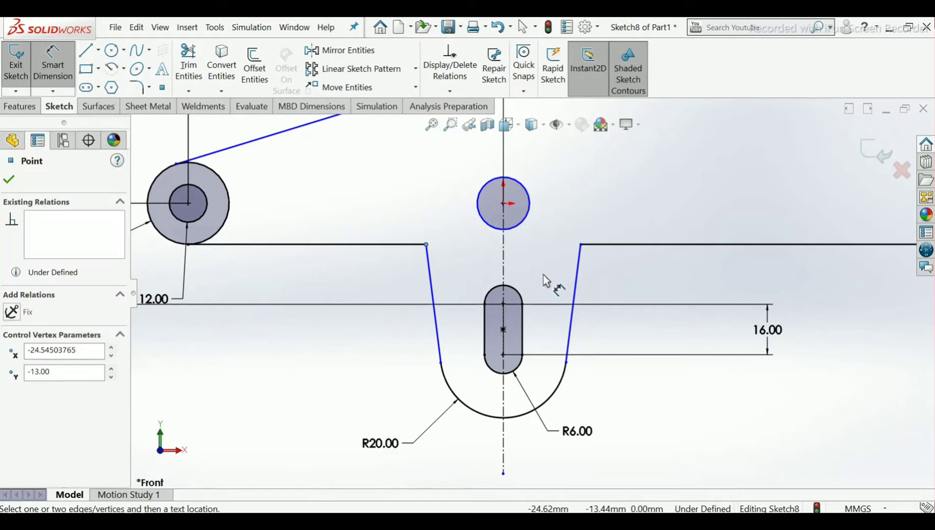
click(581, 245)
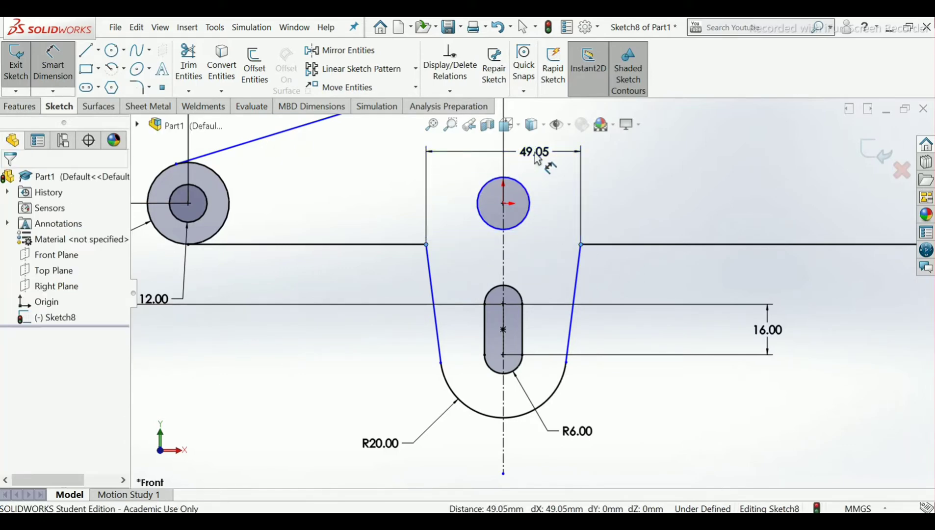
click(537, 158)
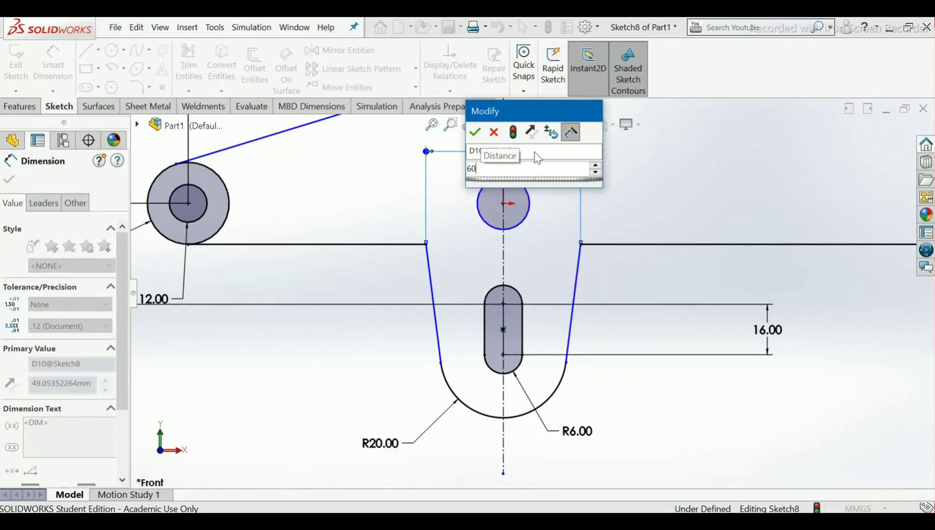
key(Return)
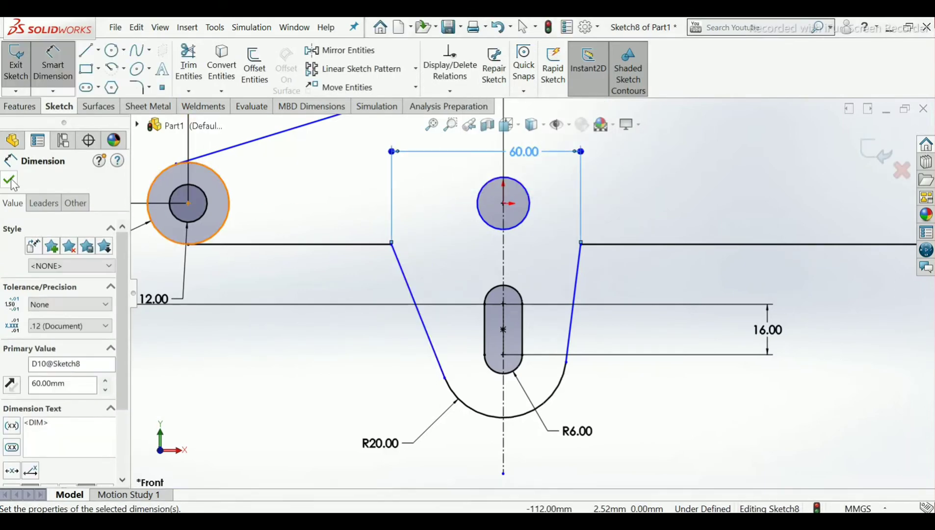
click(212, 352)
key(Escape)
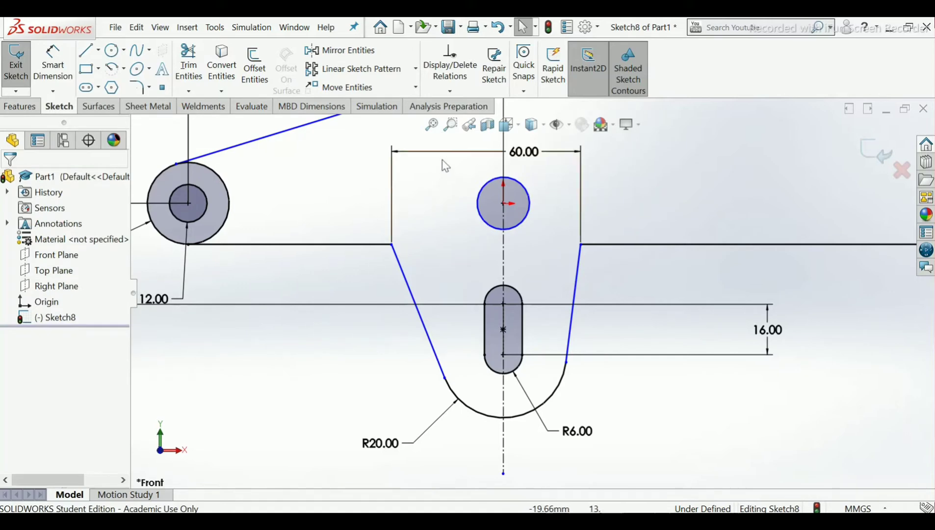
- Make the upper endpoints of the lug's two slanted sides symmetric about the vertical centreline
click(451, 91)
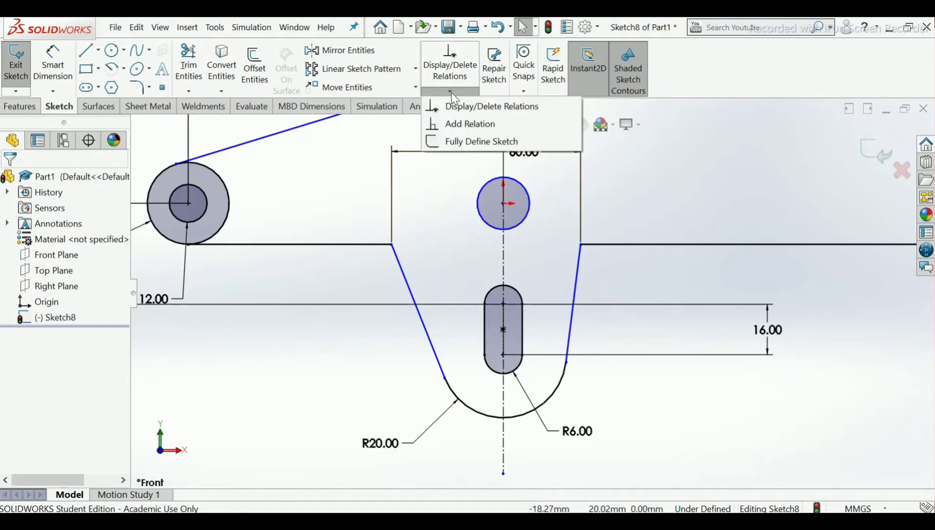
click(463, 124)
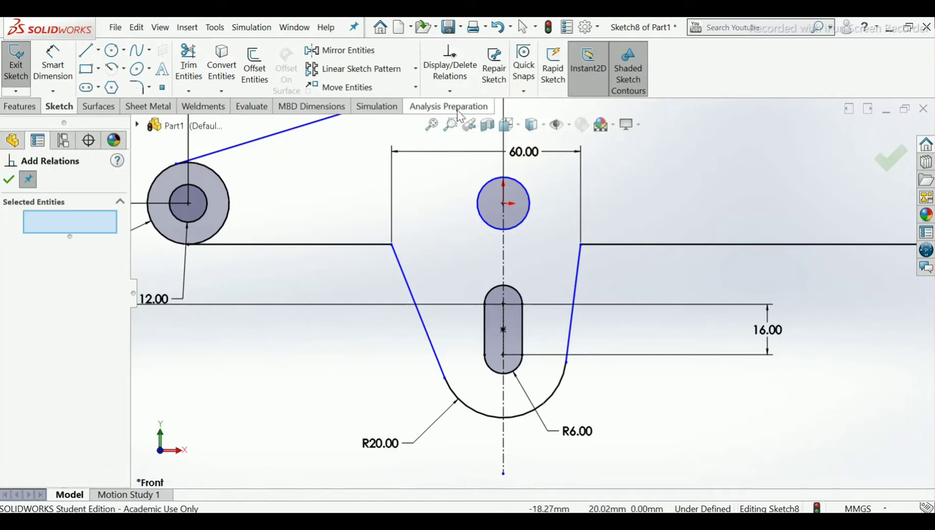
click(391, 244)
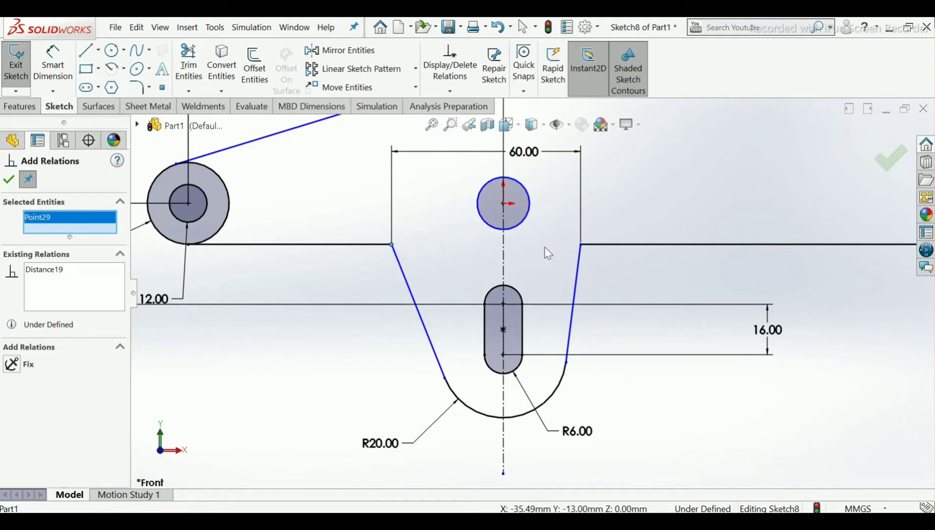
click(581, 246)
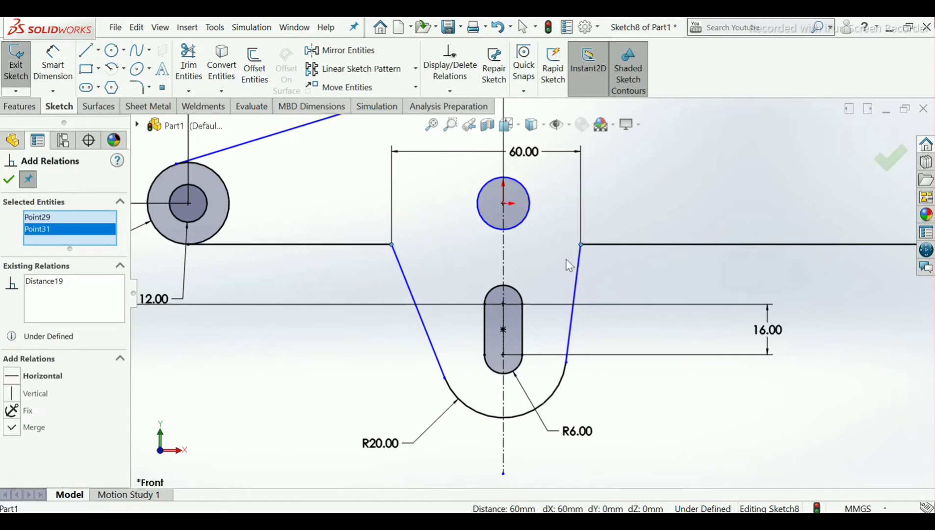
click(504, 269)
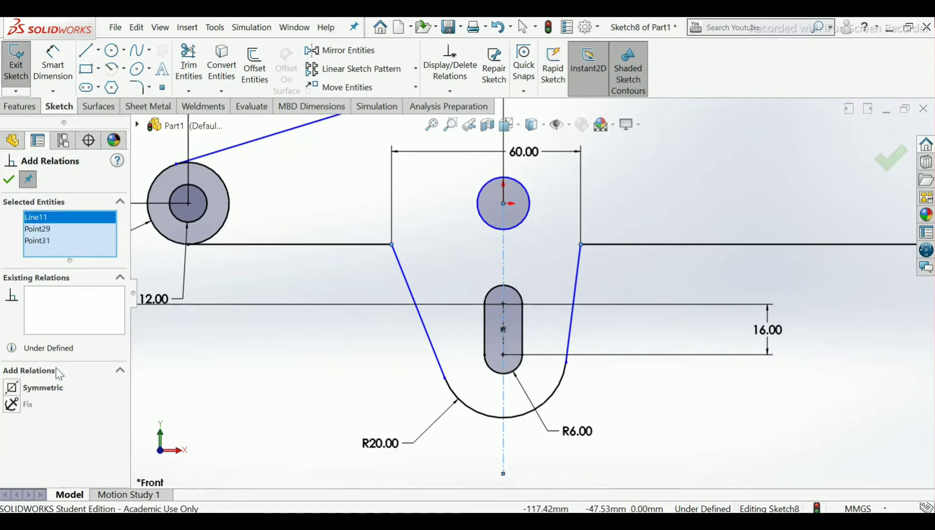
click(13, 389)
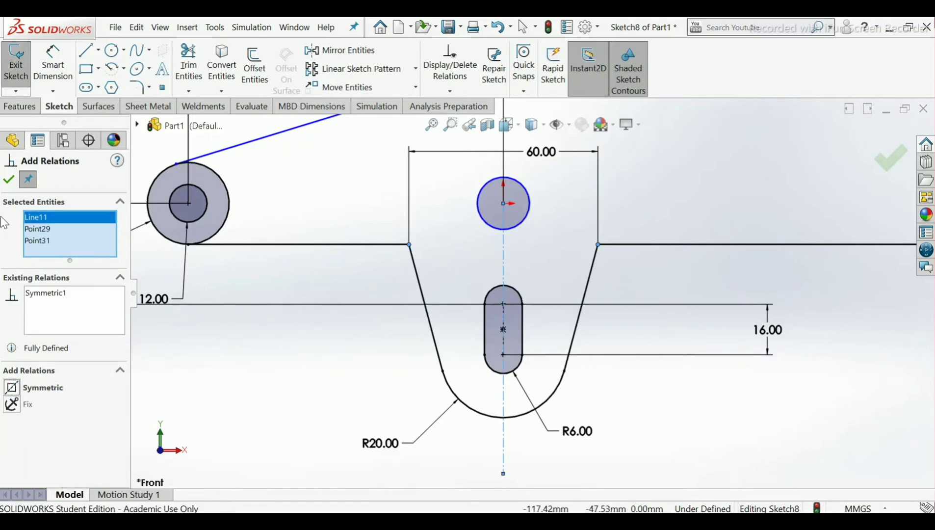
click(10, 180)
scroll(504, 311, up, 3)
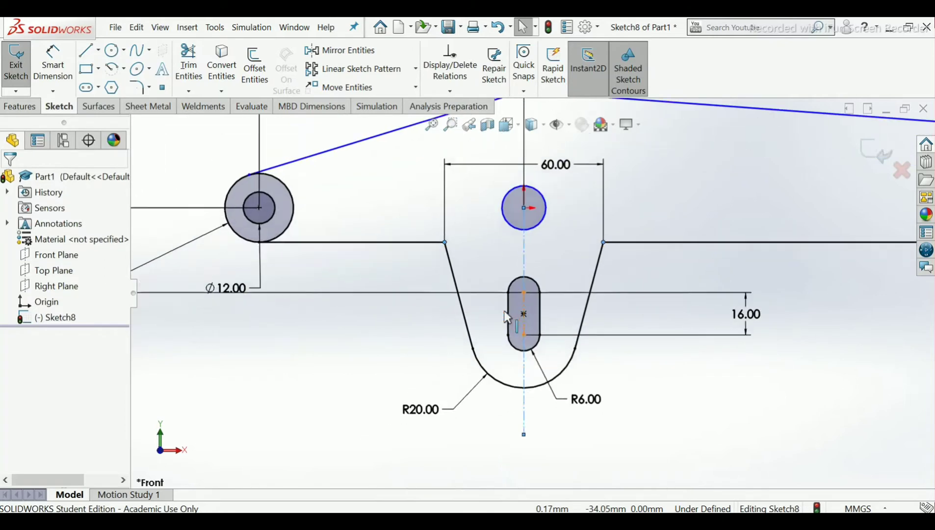
scroll(532, 270, up, 4)
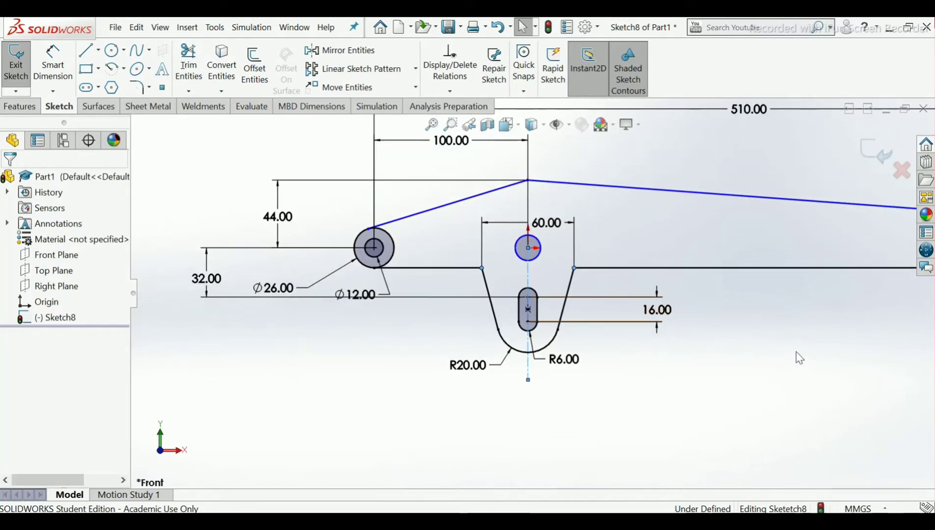
scroll(663, 167, down, 2)
scroll(588, 287, up, 3)
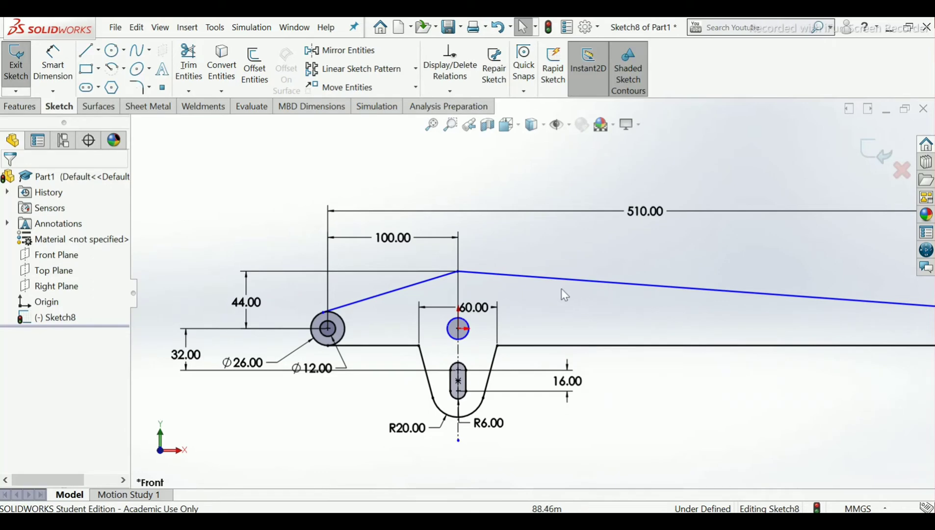
- Trim away the inner arc of the 26 mm circle between the slanted upper line and the horizontal bottom edge
scroll(424, 317, down, 3)
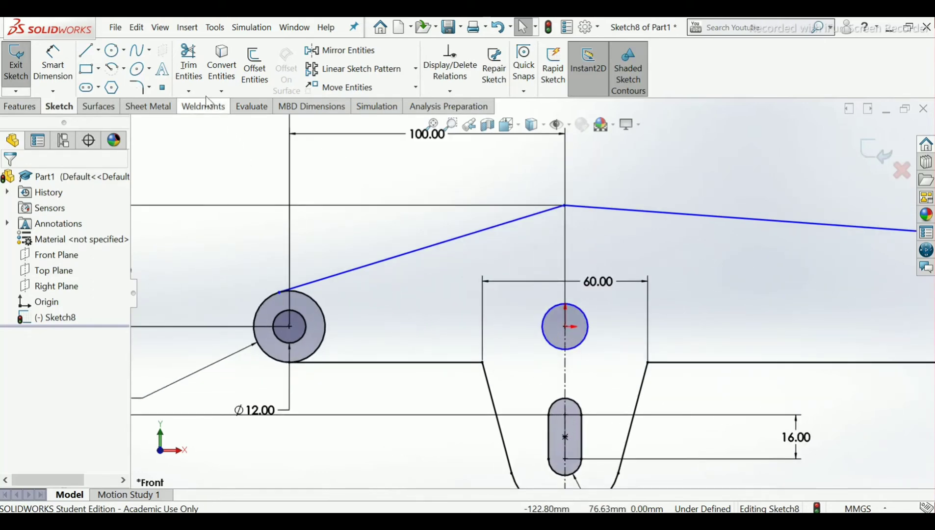
click(189, 66)
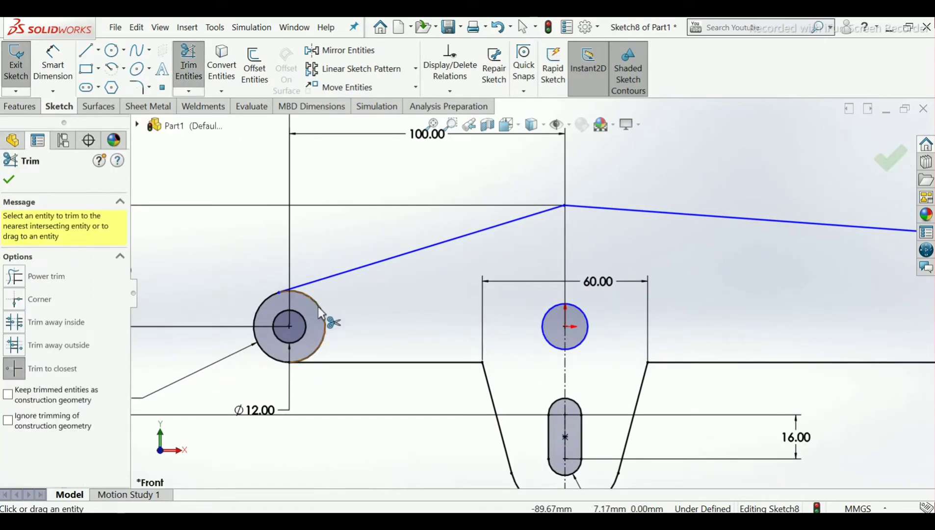
click(319, 307)
scroll(387, 314, up, 2)
scroll(395, 316, up, 1)
scroll(343, 321, down, 1)
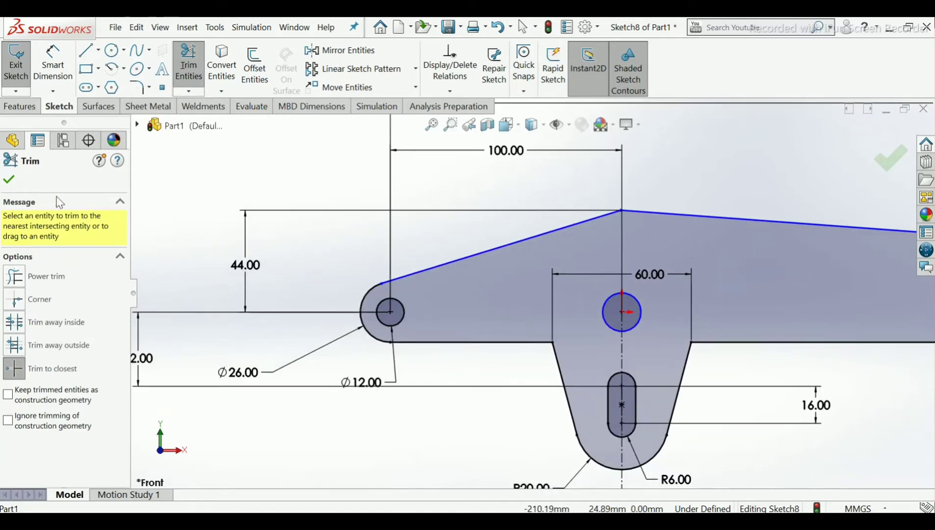
click(8, 179)
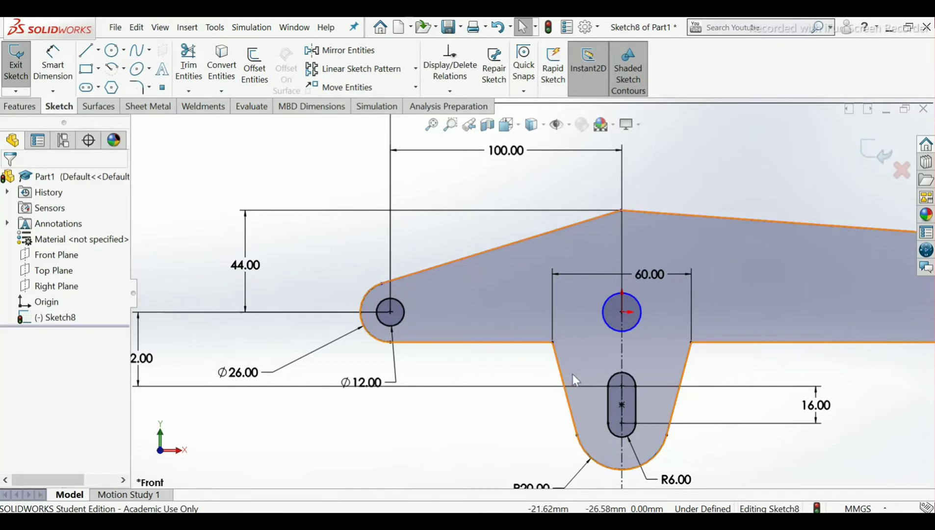
- Dimension the diameter of the circle at the origin as 9 mm
scroll(572, 375, up, 2)
click(47, 64)
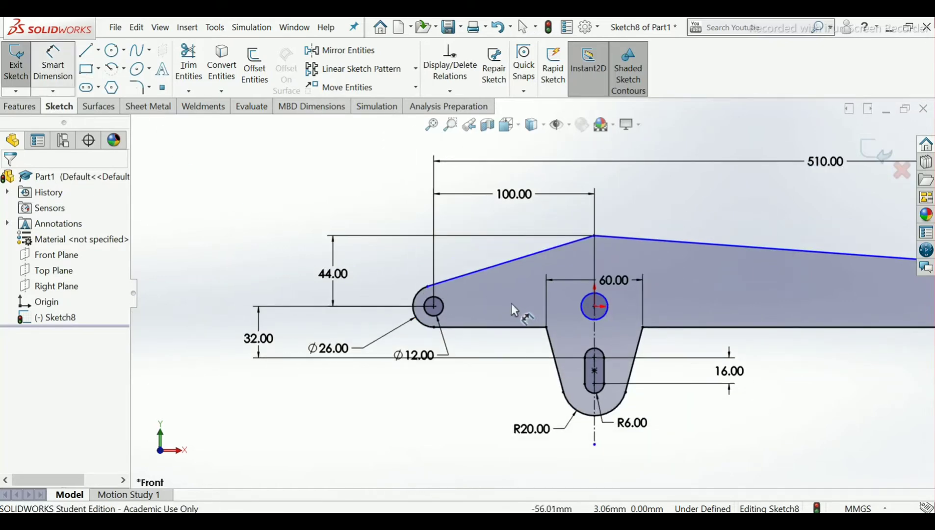
click(595, 322)
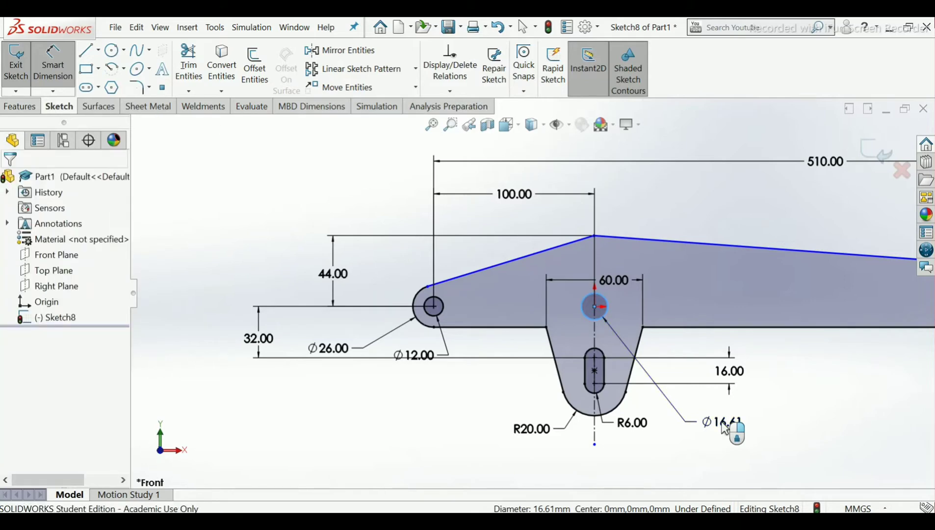
click(725, 428)
text(9)
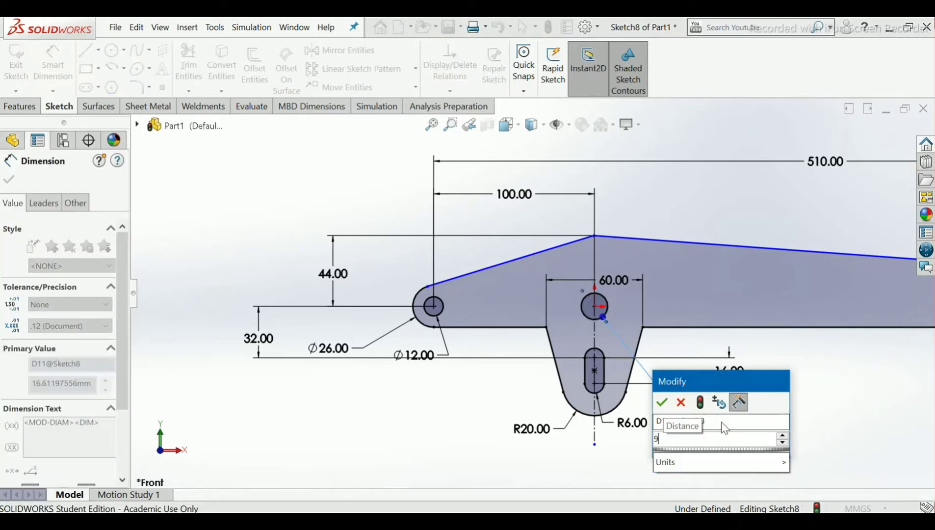
key(Return)
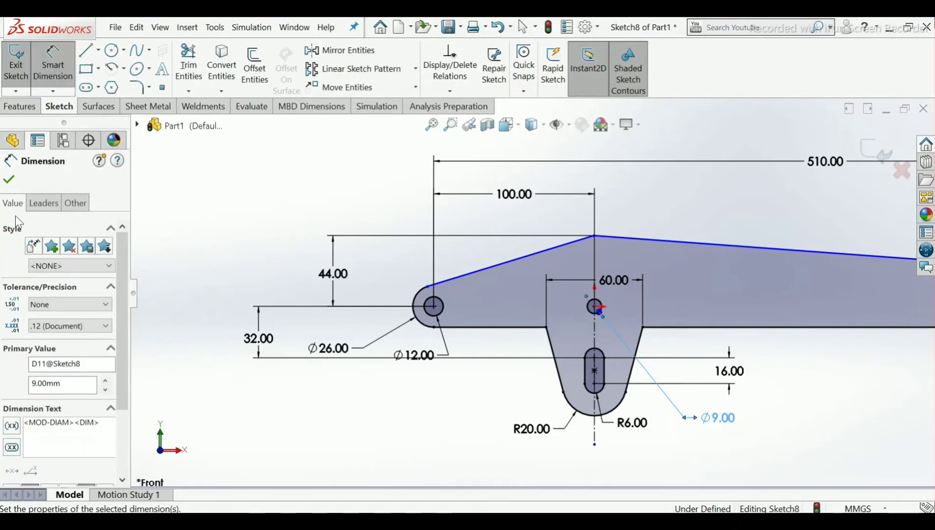
click(9, 180)
key(Escape)
- Try to dimension the vertical distance between the profile's upper peak point and the centre of the 9 mm circle
scroll(646, 291, up, 5)
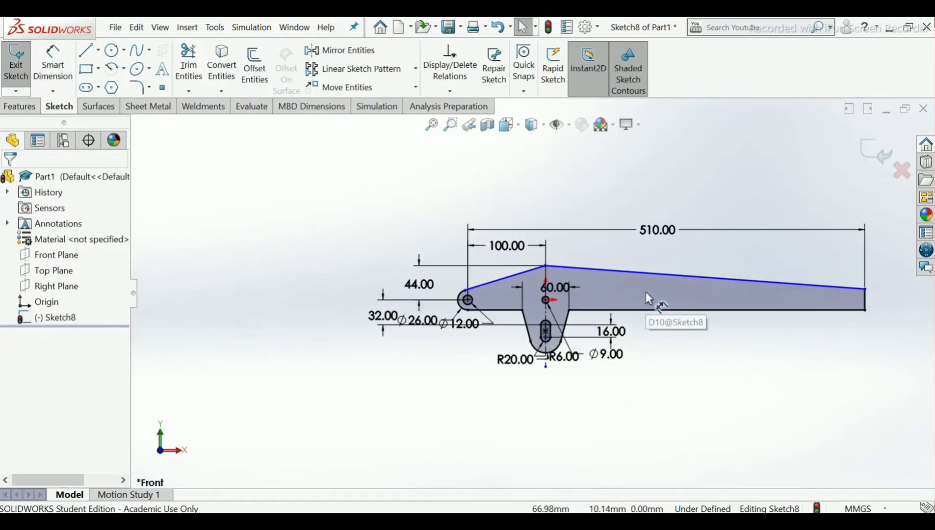
scroll(645, 291, up, 2)
scroll(633, 264, down, 3)
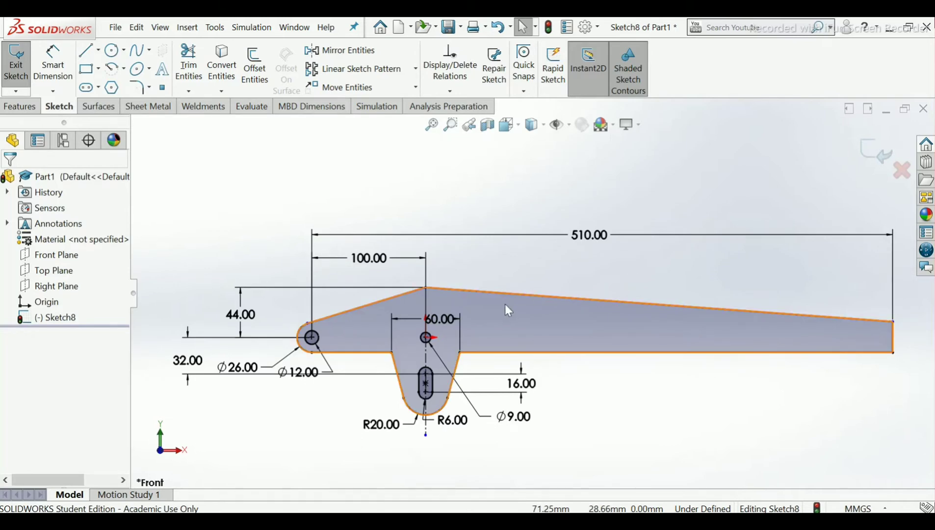
scroll(504, 304, down, 3)
click(58, 73)
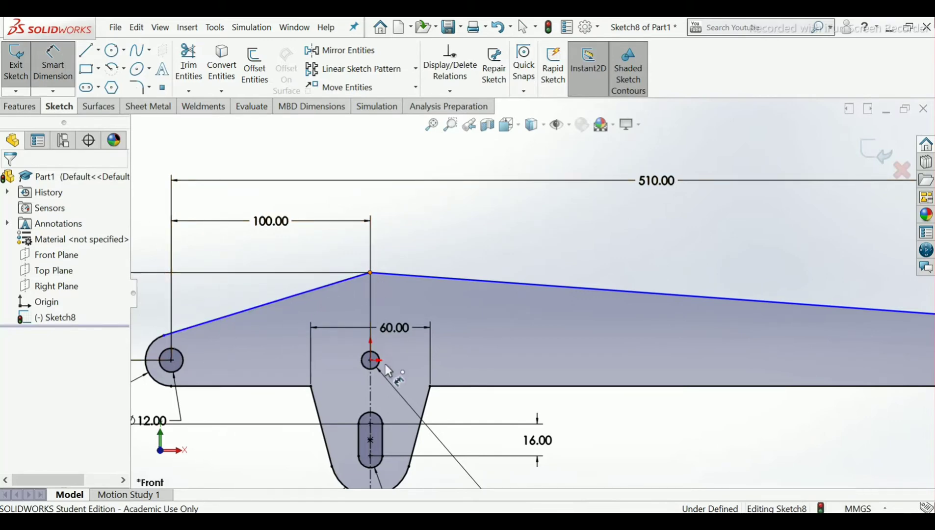
click(371, 362)
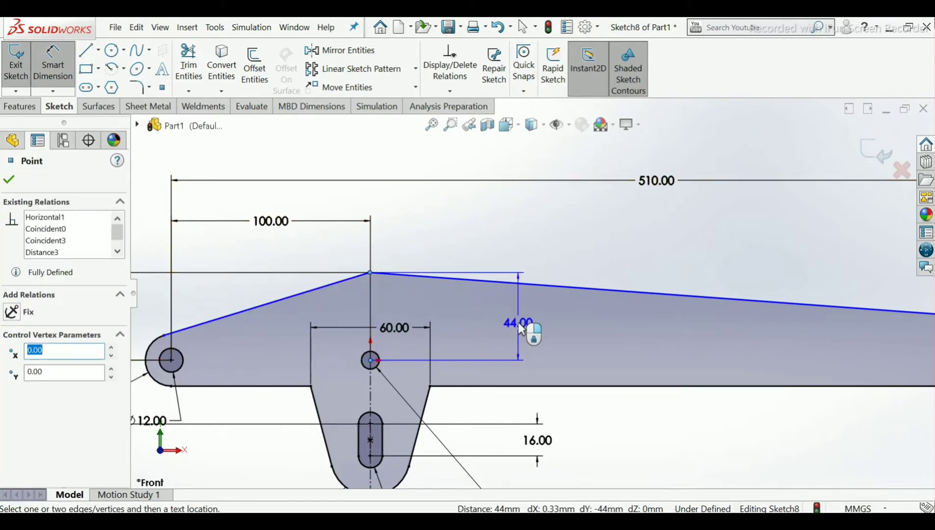
click(518, 323)
click(559, 225)
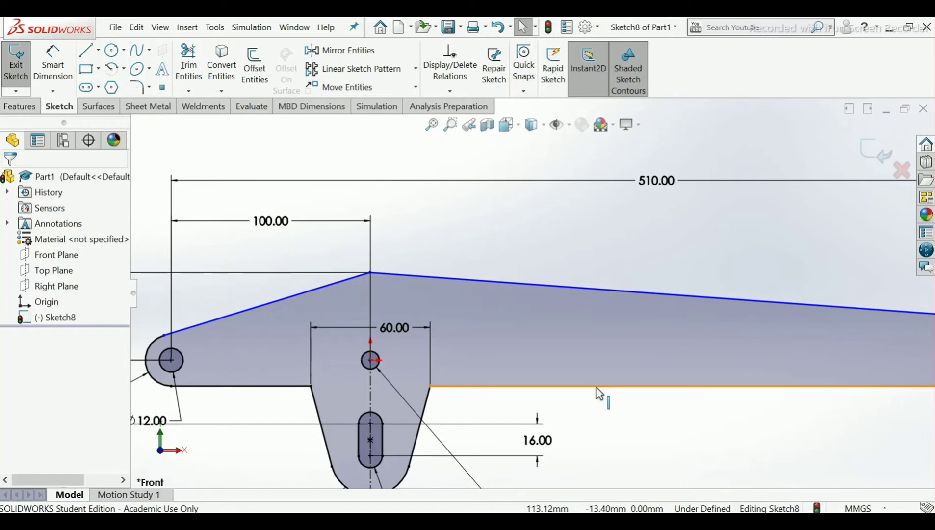
- Dimension the short vertical edge at the far end of the lever as 16 mm
scroll(597, 387, up, 7)
scroll(580, 300, down, 3)
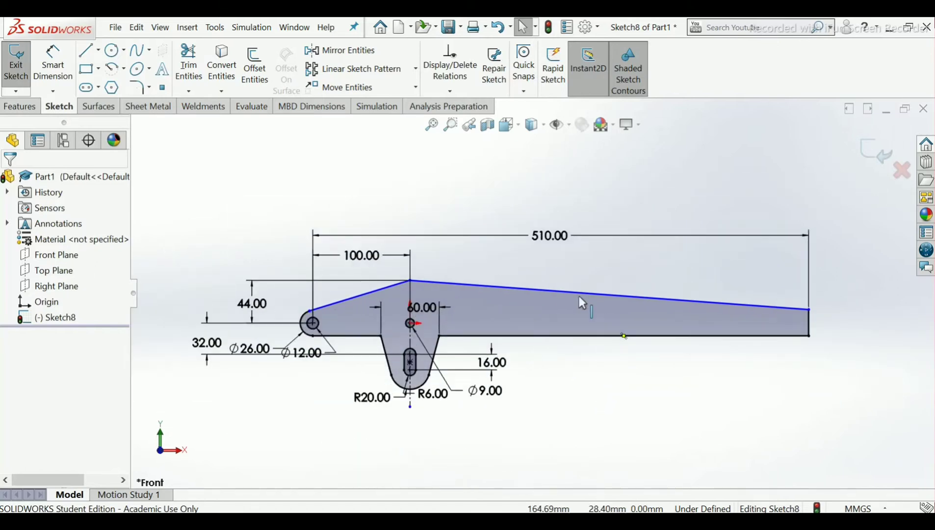
scroll(555, 272, down, 3)
scroll(554, 298, up, 2)
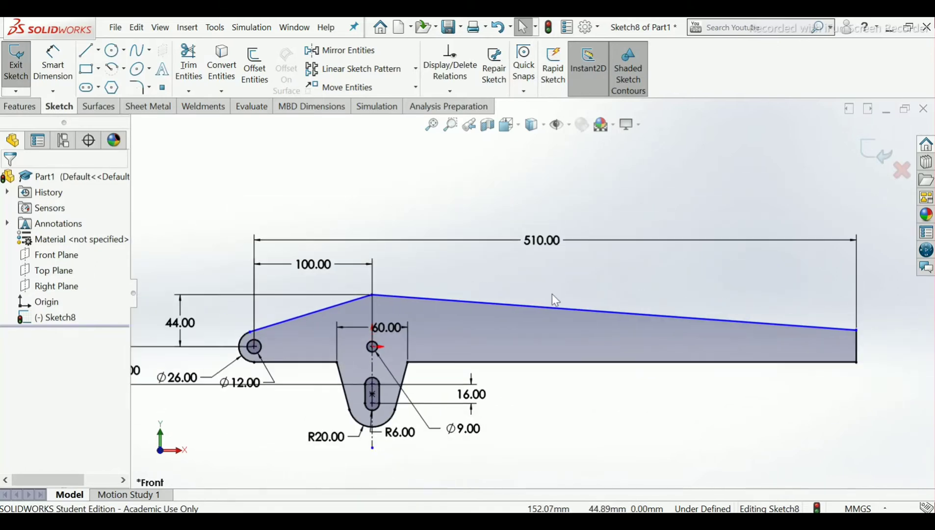
scroll(559, 302, down, 1)
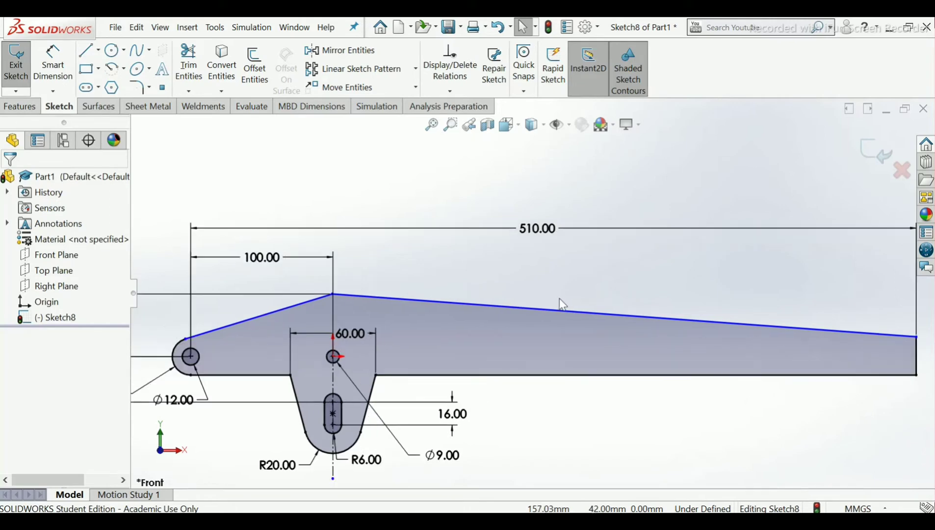
click(58, 73)
scroll(852, 427, down, 1)
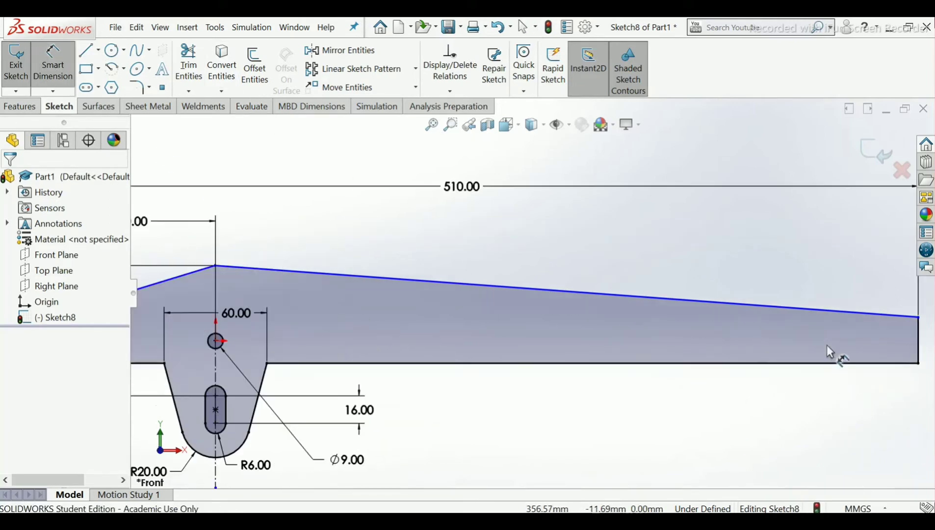
scroll(835, 355, up, 2)
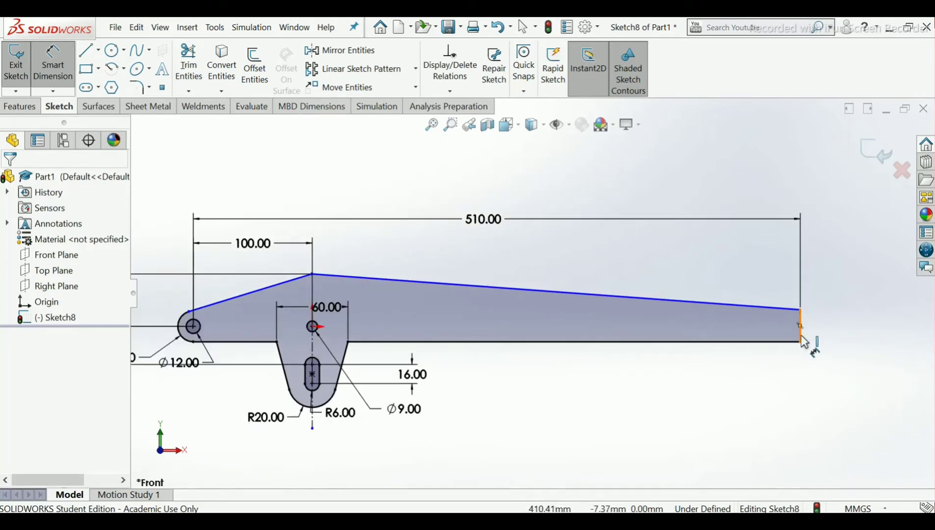
click(822, 342)
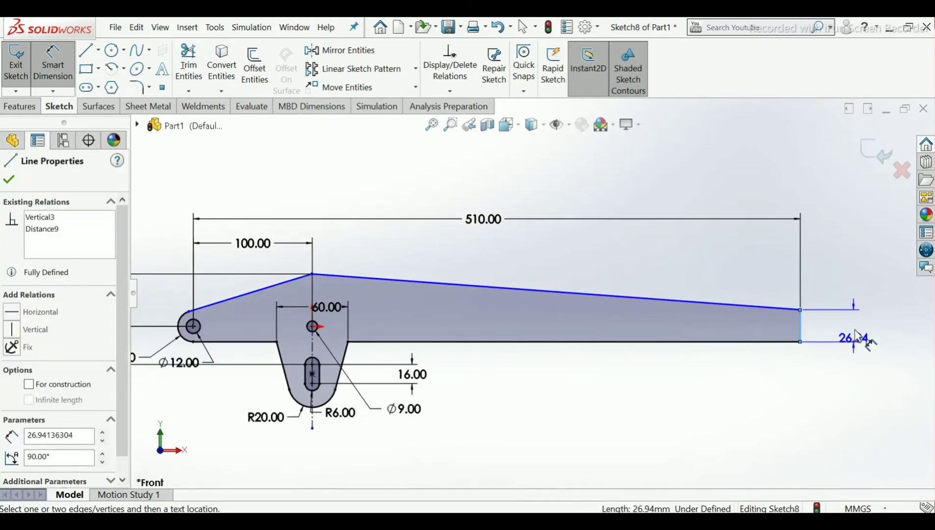
click(856, 331)
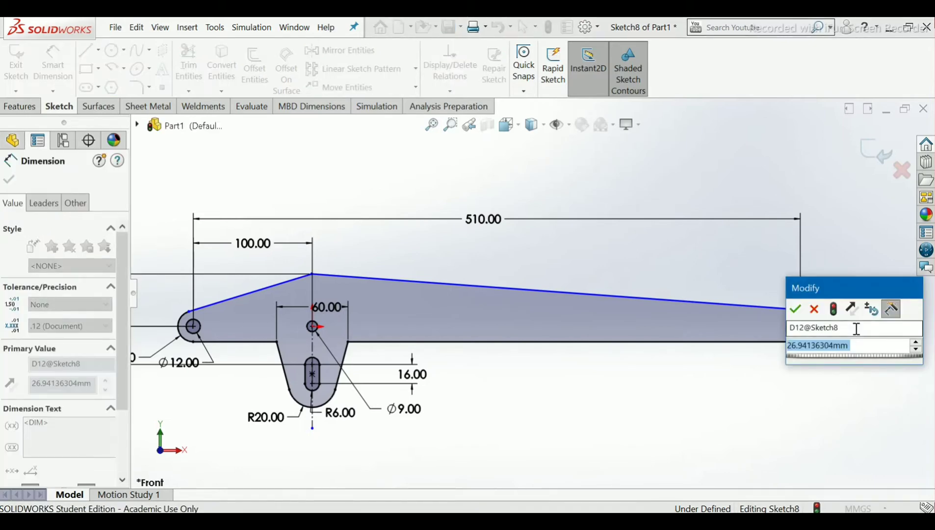
text(16)
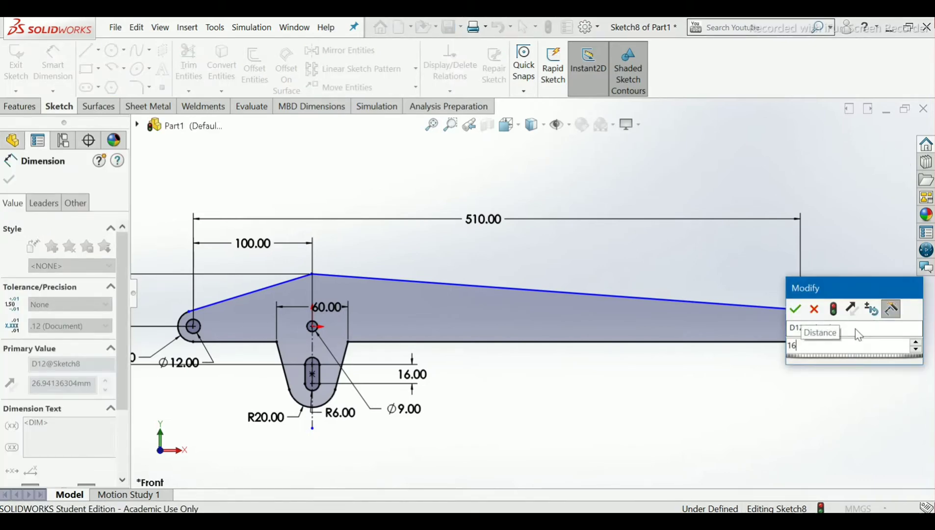
key(Return)
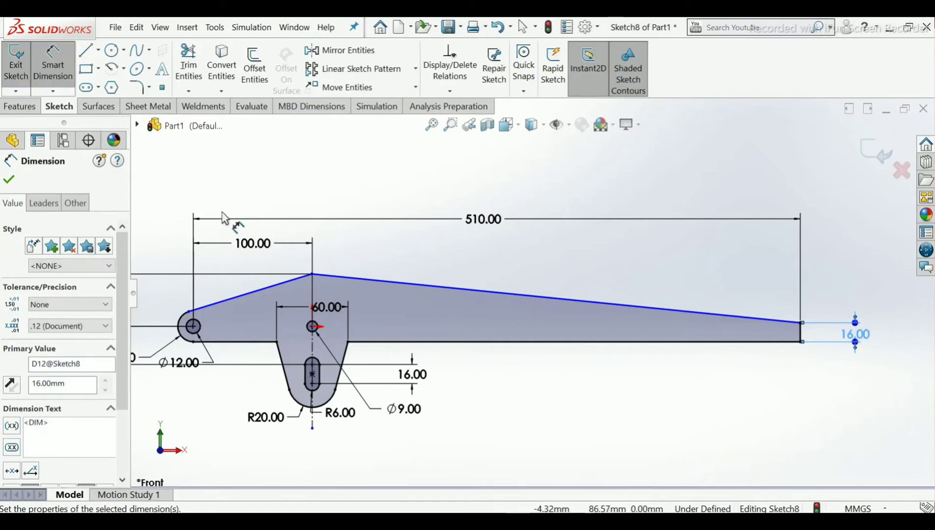
click(9, 180)
key(Escape)
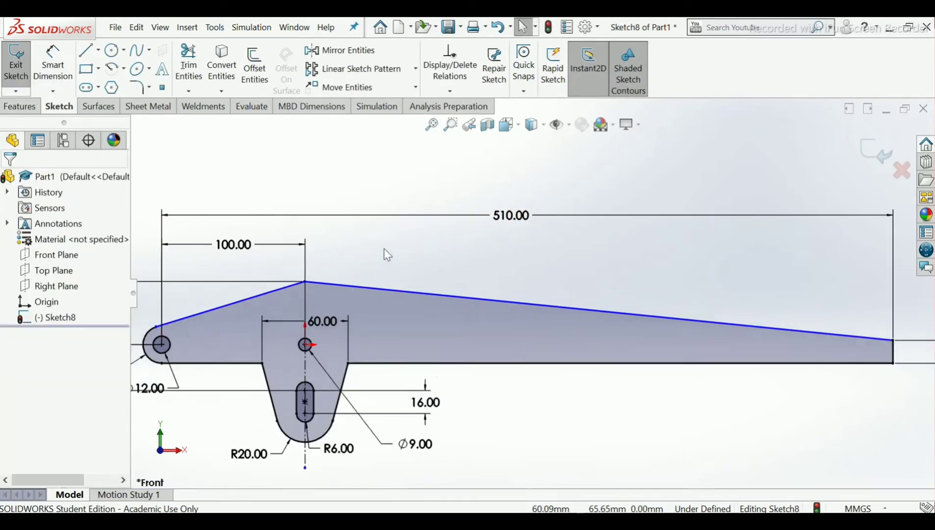
- Add a Vertical relation between the profile's upper peak point and the centre of the 9 mm circle at the origin
scroll(389, 277, down, 5)
scroll(264, 365, down, 1)
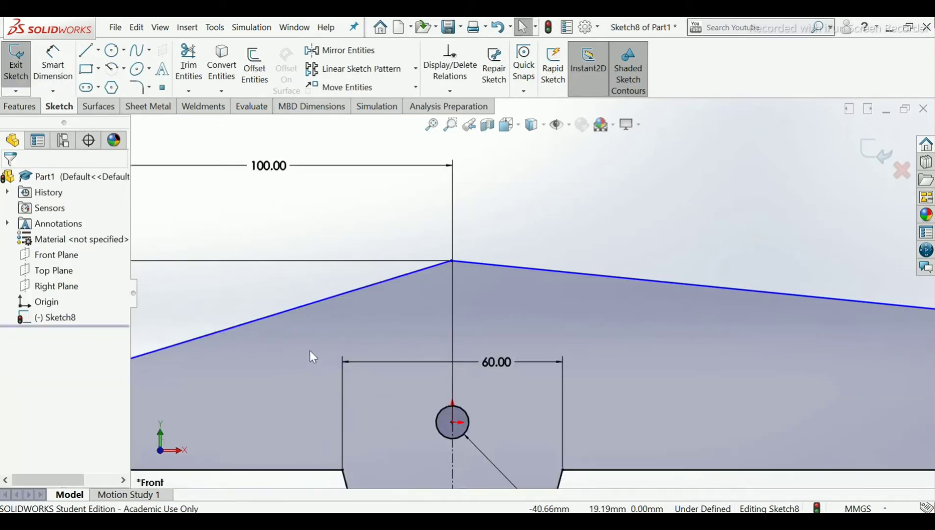
scroll(344, 350, up, 3)
scroll(378, 348, down, 4)
scroll(402, 315, down, 6)
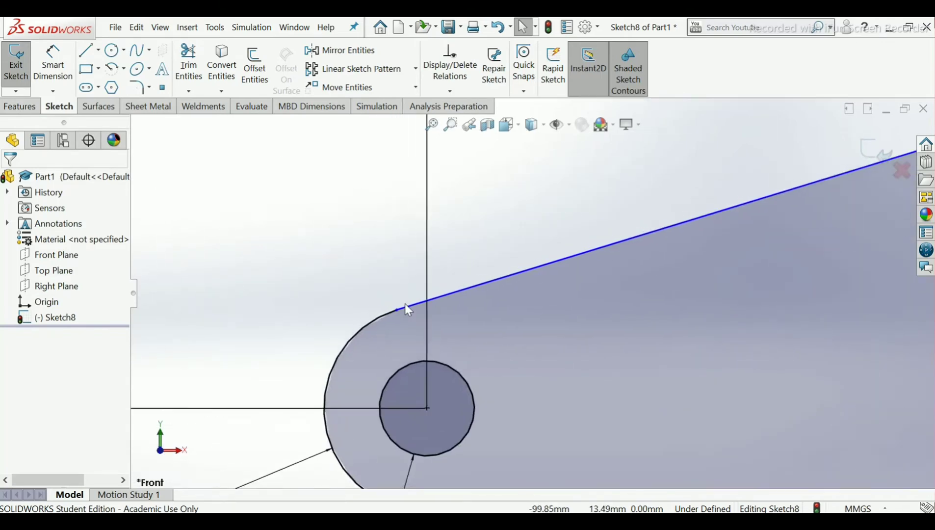
scroll(456, 291, up, 6)
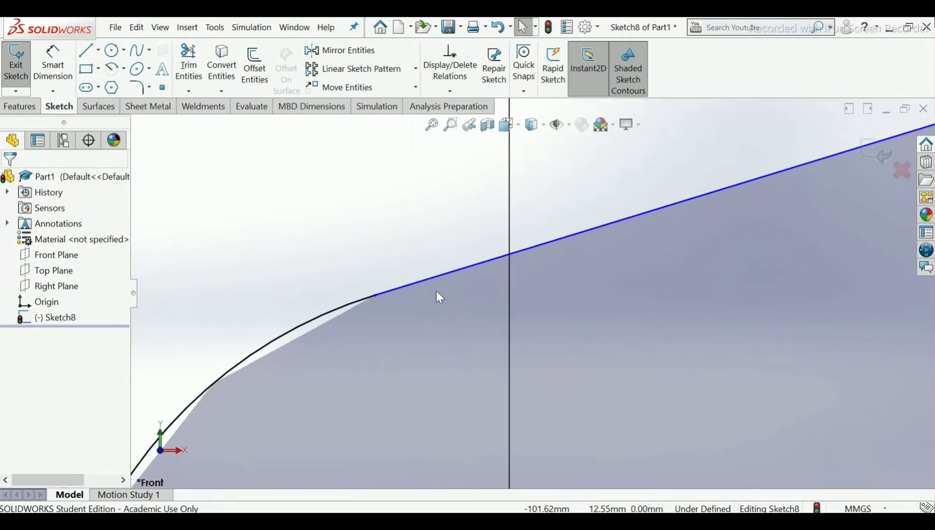
scroll(538, 325, up, 2)
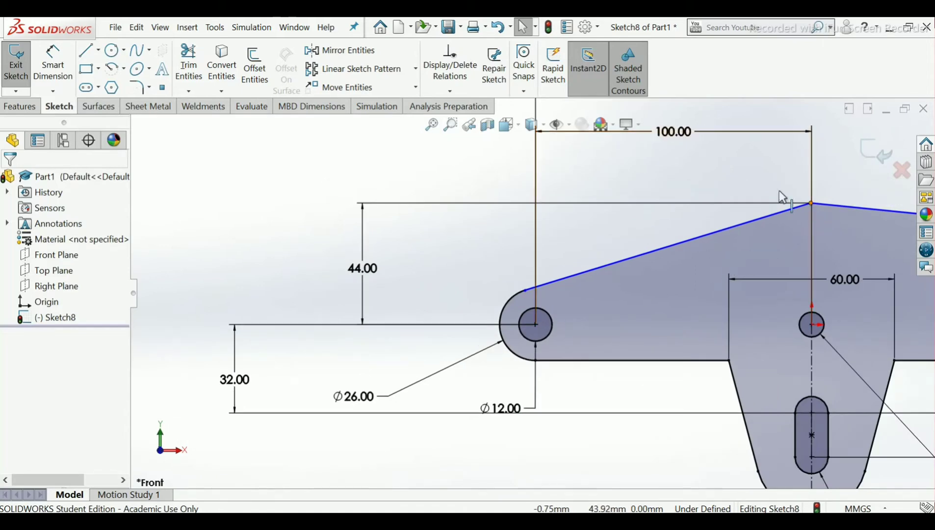
click(435, 91)
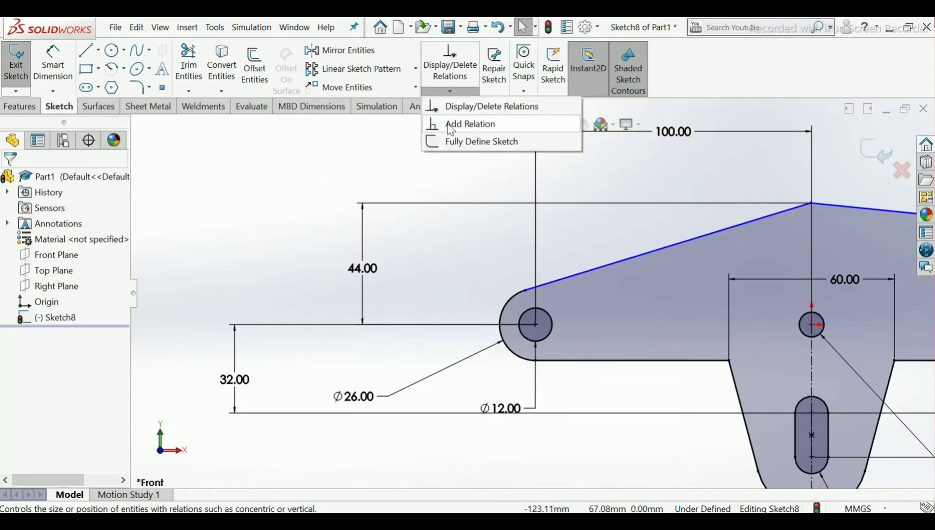
click(449, 124)
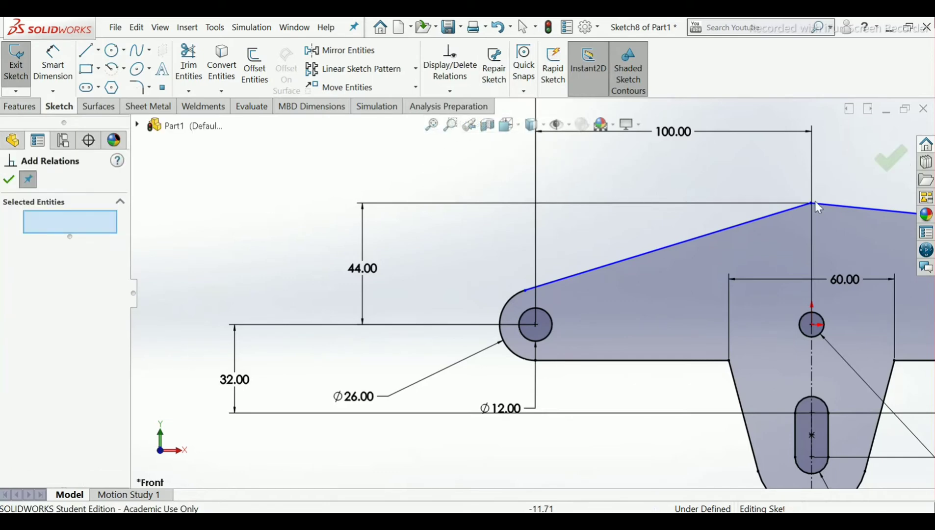
scroll(861, 262, down, 2)
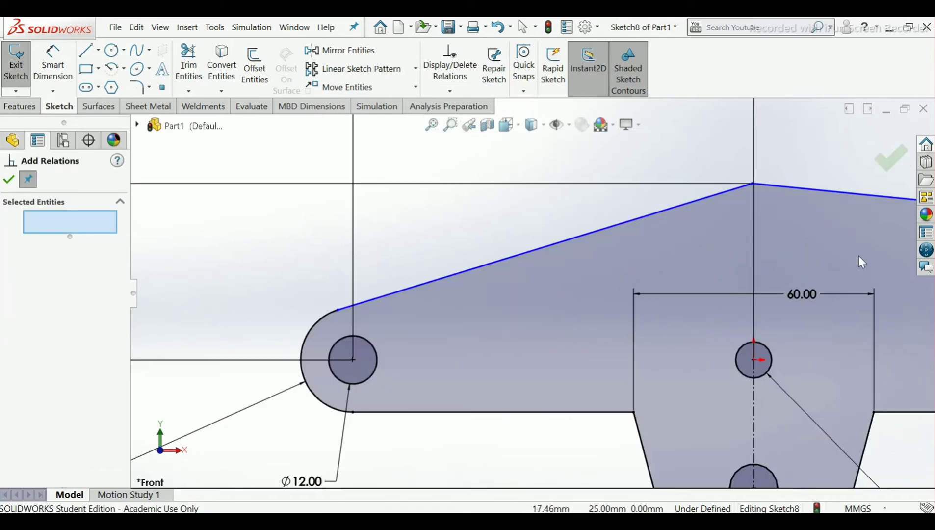
click(753, 183)
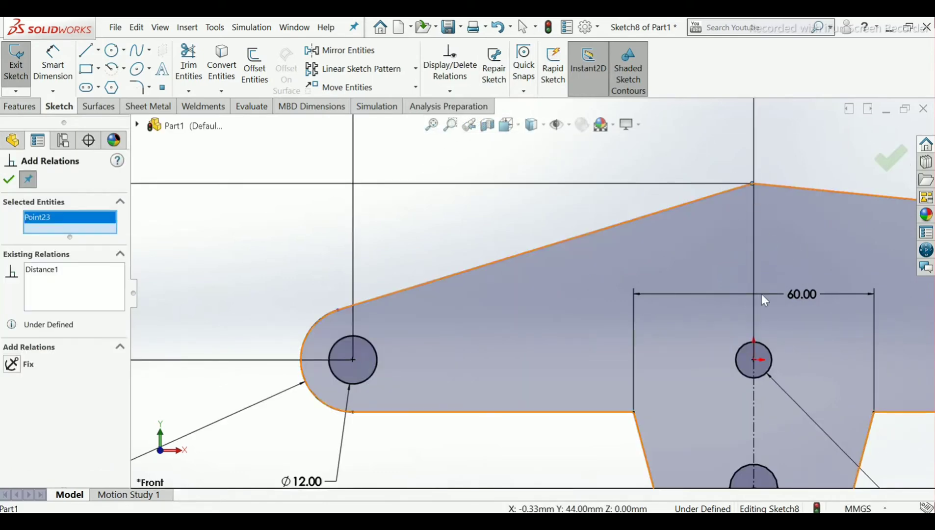
click(754, 360)
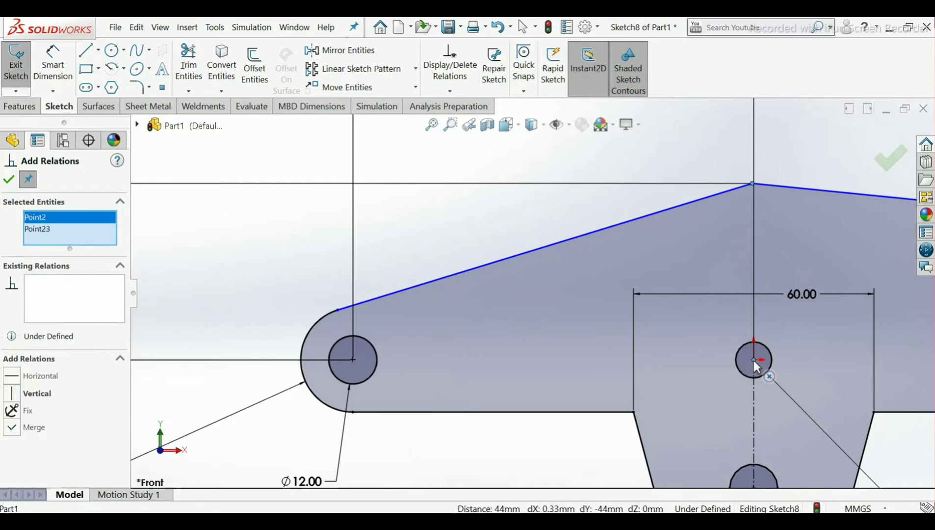
click(22, 394)
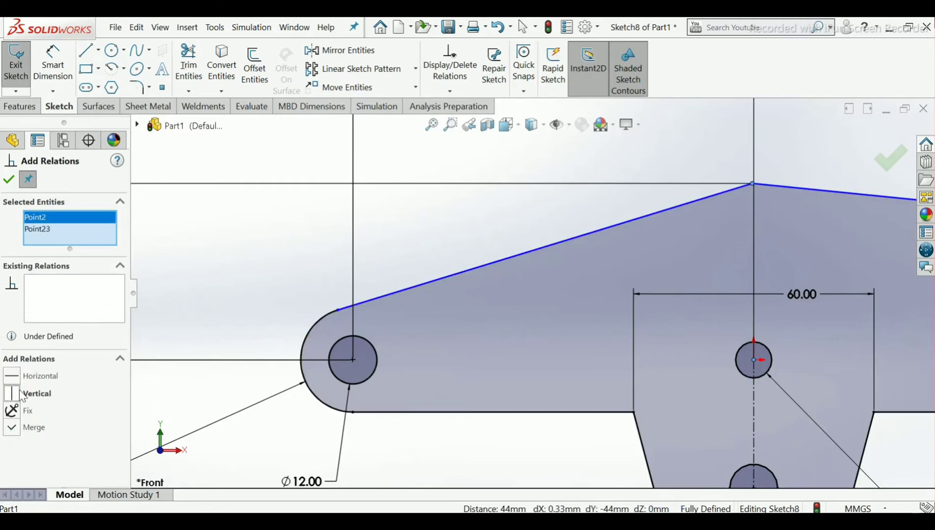
click(10, 181)
scroll(494, 222, up, 2)
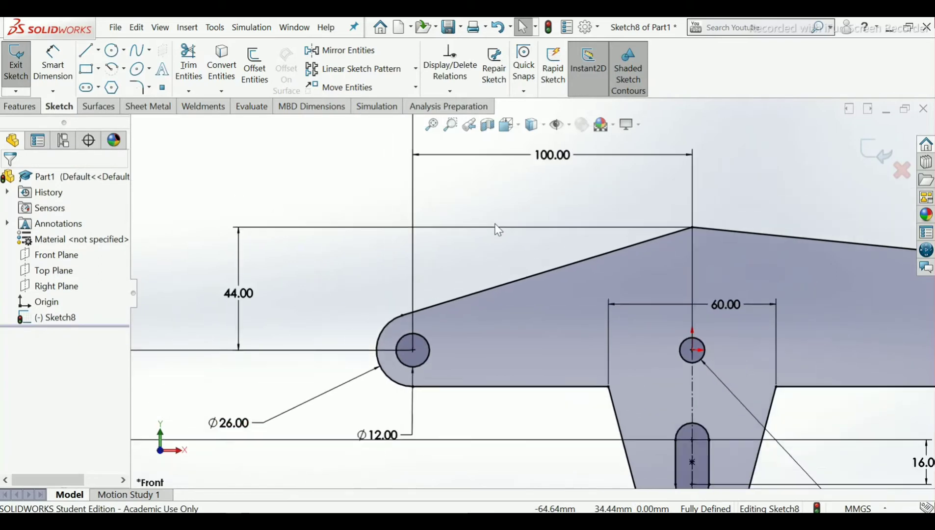
scroll(496, 228, up, 8)
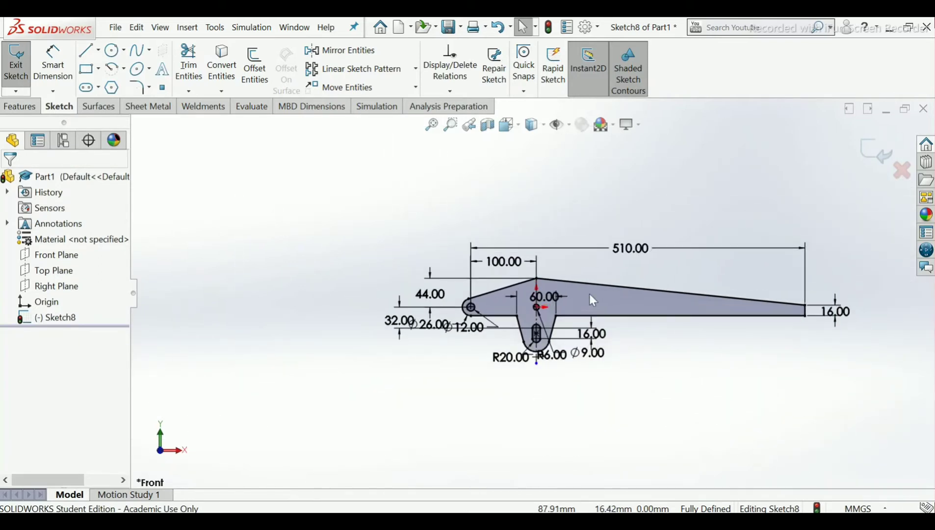
- Sketch a vertical line about 43 mm long from the upper sloped edge to the lower edge, about 141 mm beyond the origin
scroll(568, 299, down, 5)
scroll(582, 324, up, 2)
scroll(579, 337, down, 1)
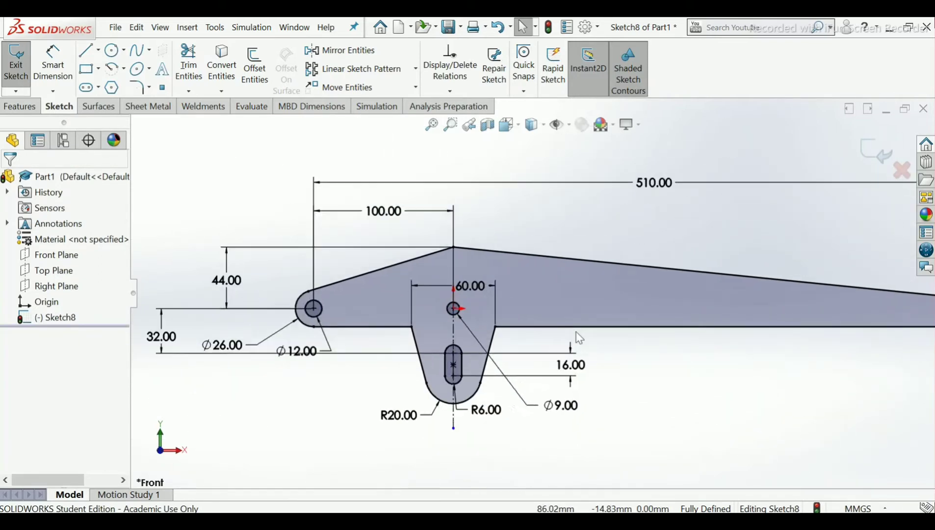
scroll(580, 337, up, 1)
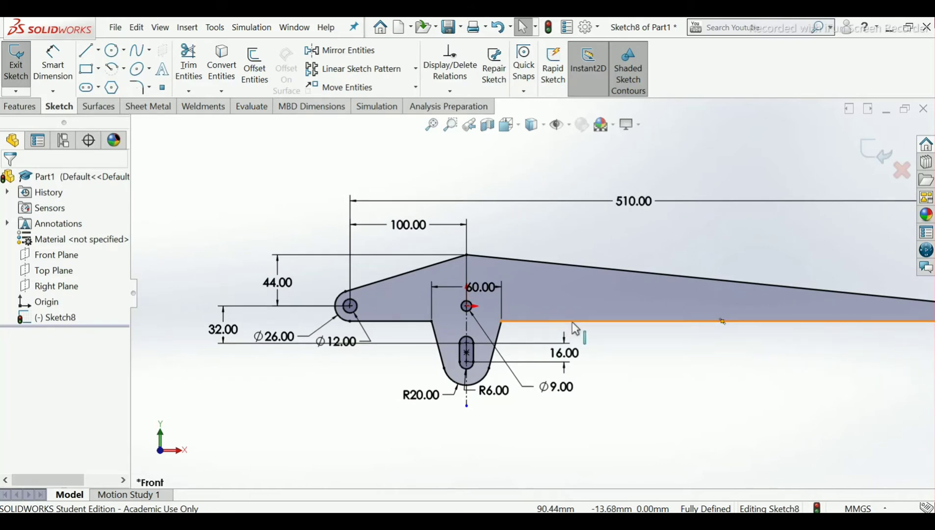
click(86, 51)
scroll(653, 277, down, 2)
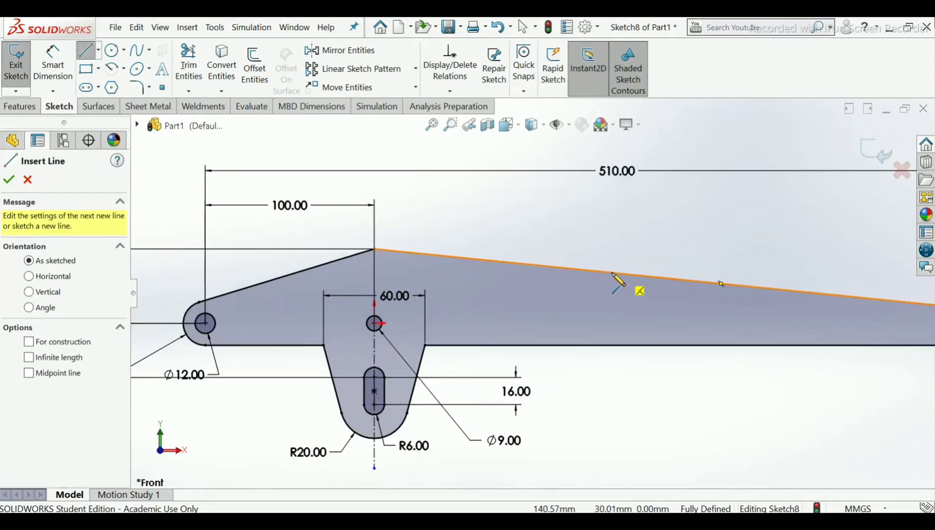
click(612, 273)
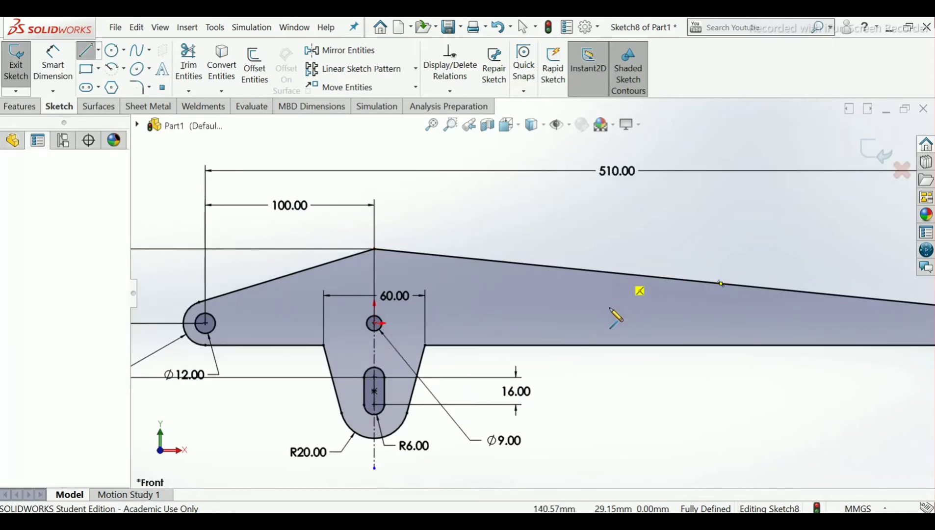
click(611, 346)
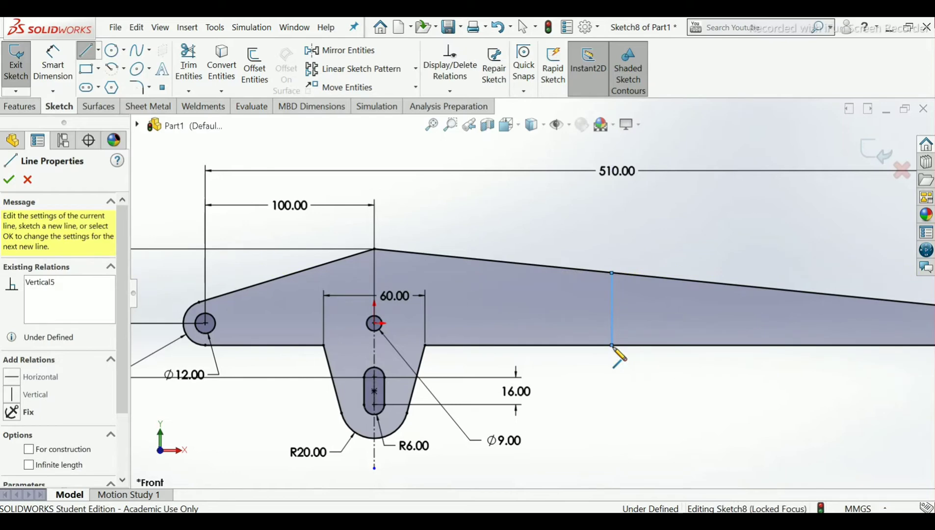
right_click(613, 346)
click(650, 372)
key(Escape)
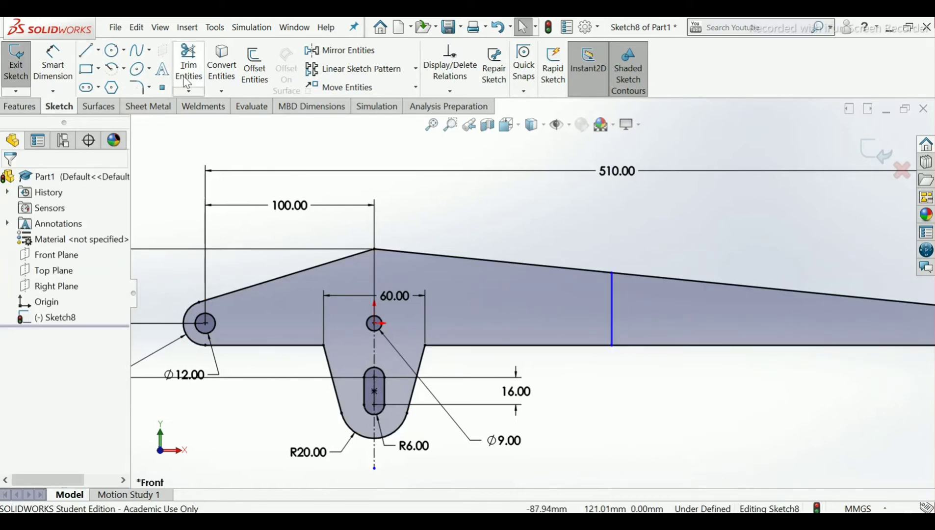
- Sketch a vertical centreline about 103 mm long across the lever, between the lug and the new vertical line, about 99 mm from the origin
click(98, 49)
click(118, 87)
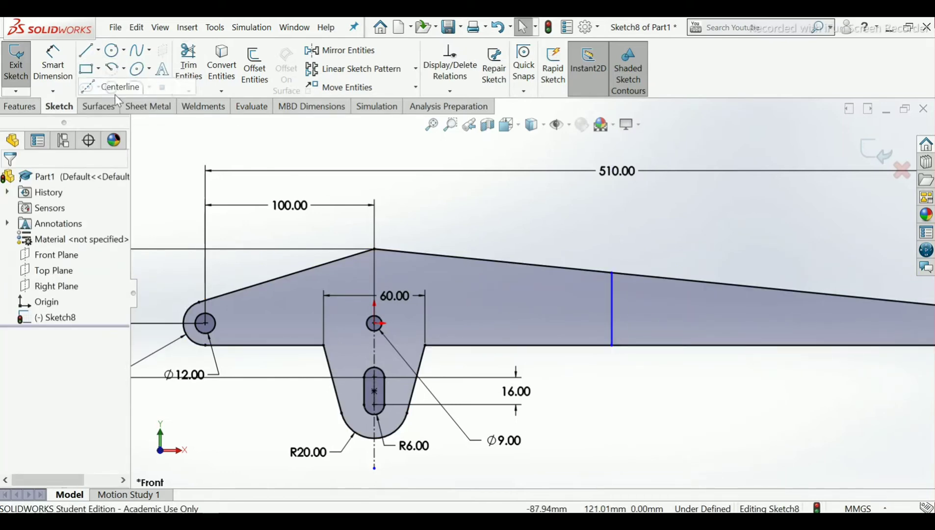
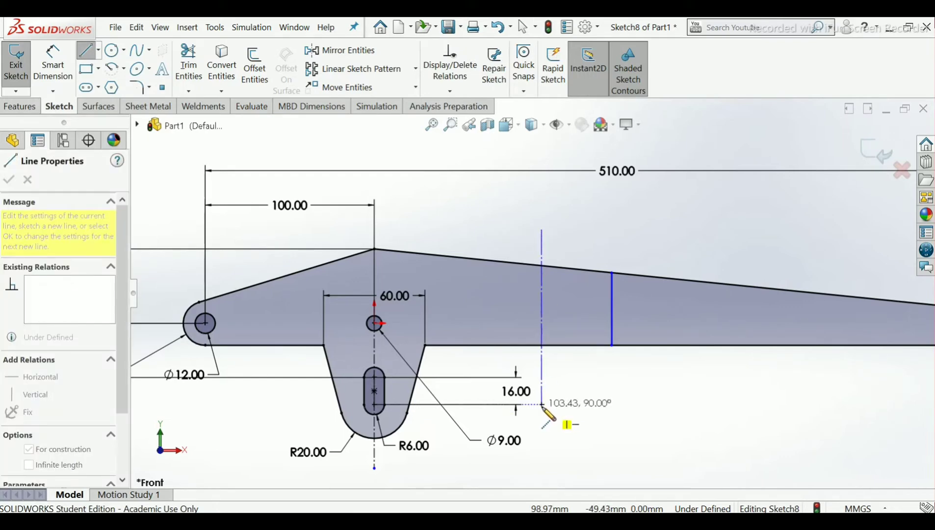
click(541, 406)
right_click(543, 406)
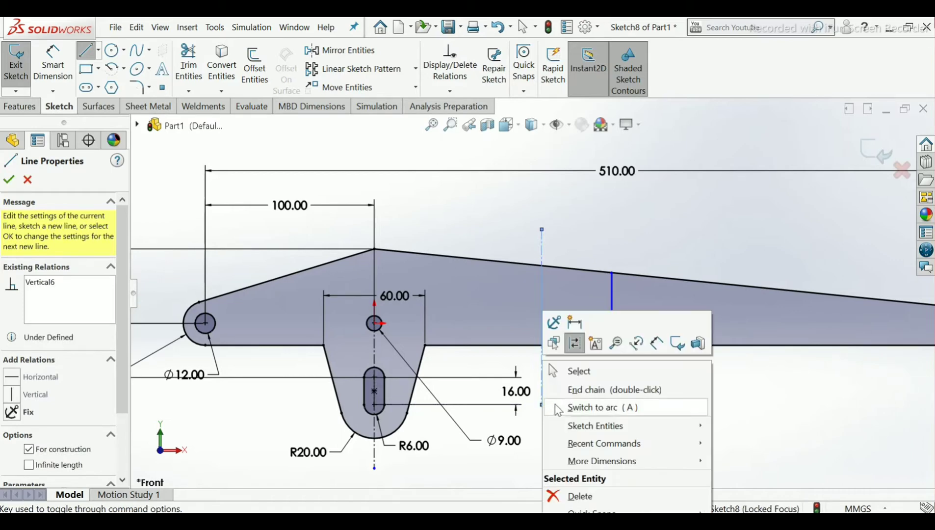
click(589, 388)
key(Escape)
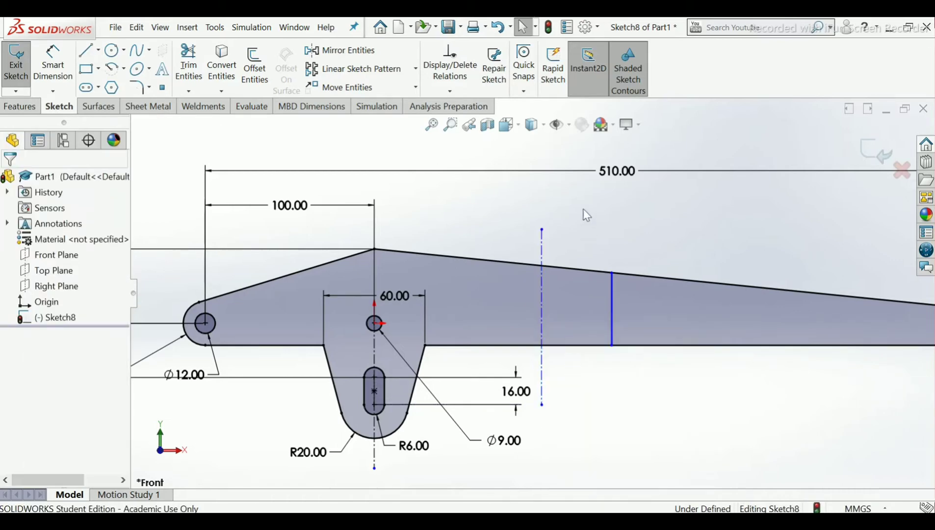
- Dimension the horizontal distance from the 9 mm circle's centre to the new vertical centreline as 100 mm
click(57, 69)
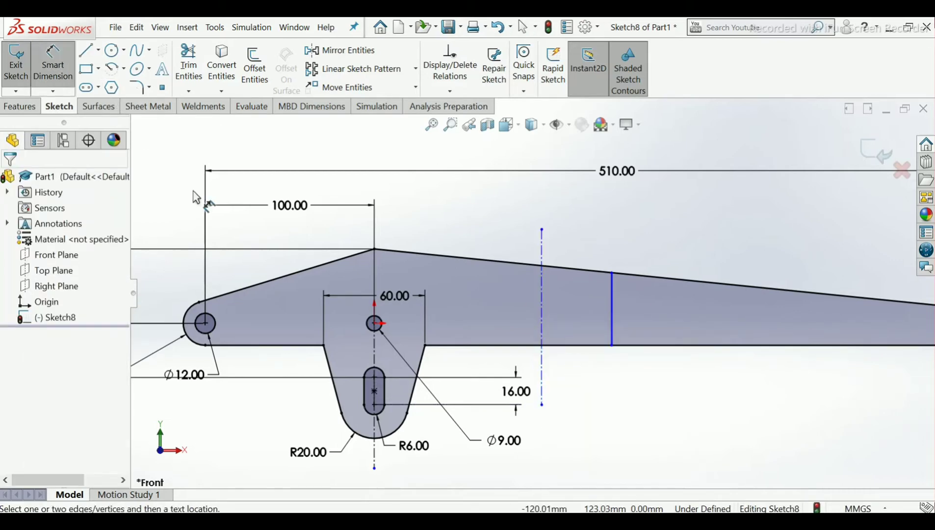
click(374, 324)
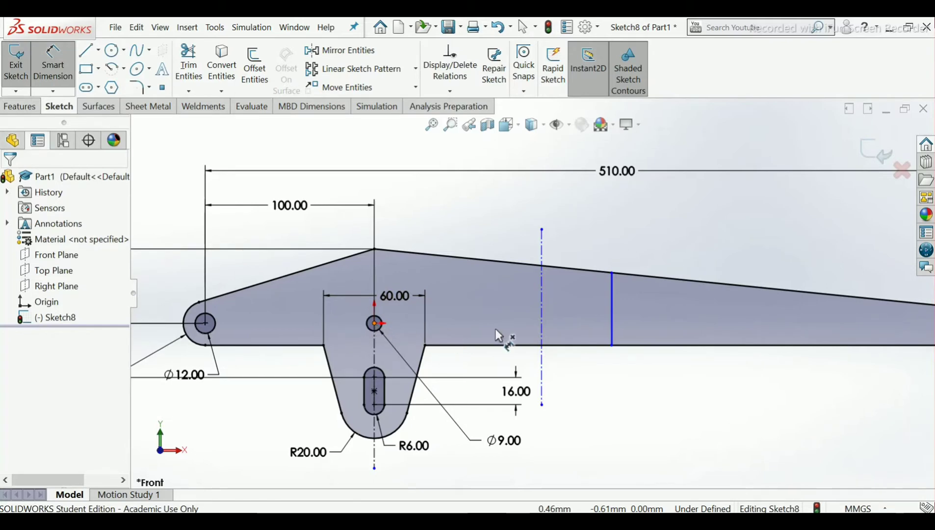
click(540, 327)
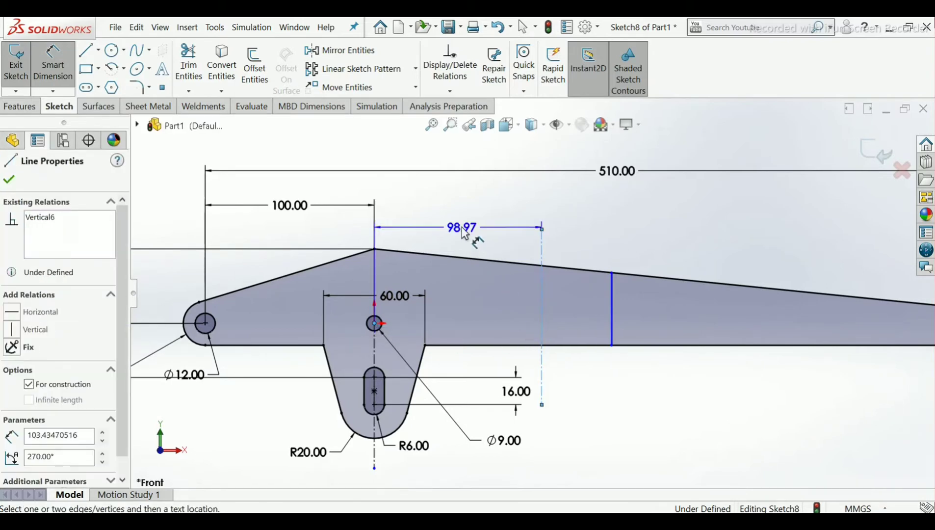
click(461, 229)
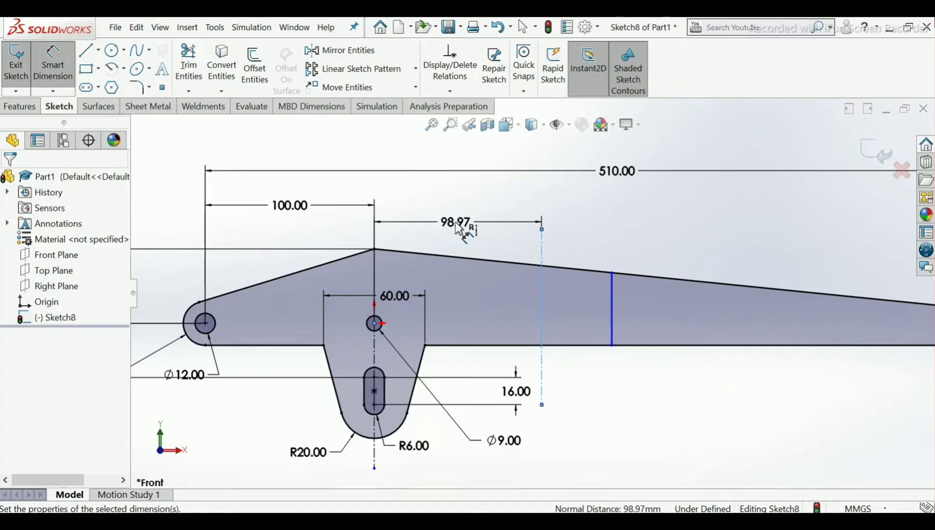
text(100)
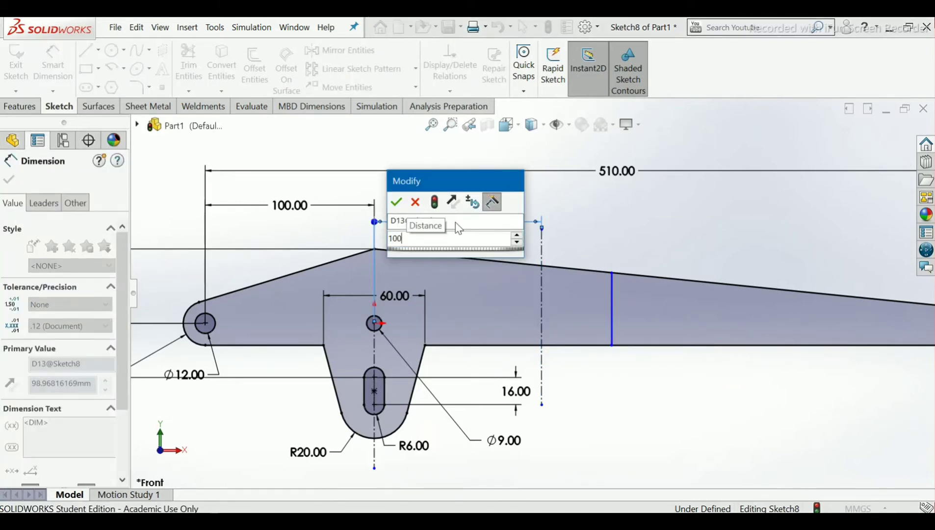
key(Escape)
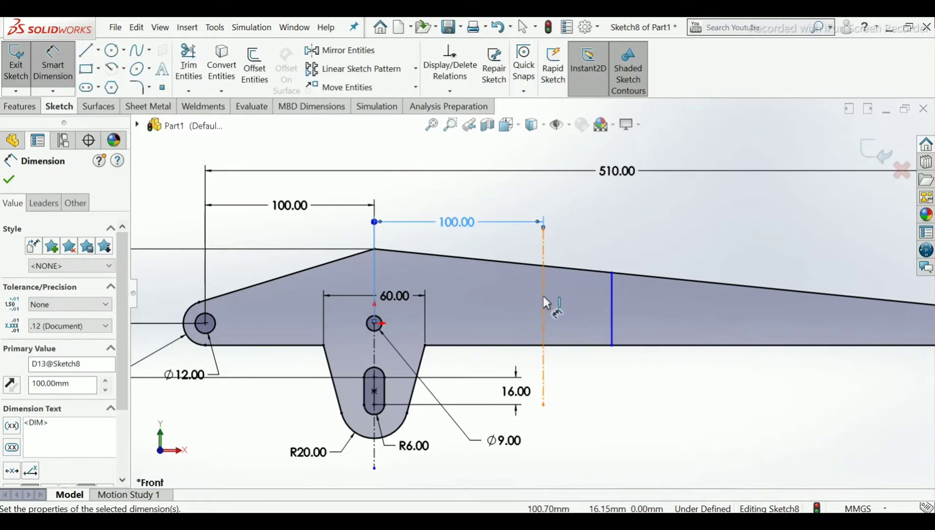
- Dimension the distance between the new centreline and the solid vertical line beside it as 25 mm
click(612, 314)
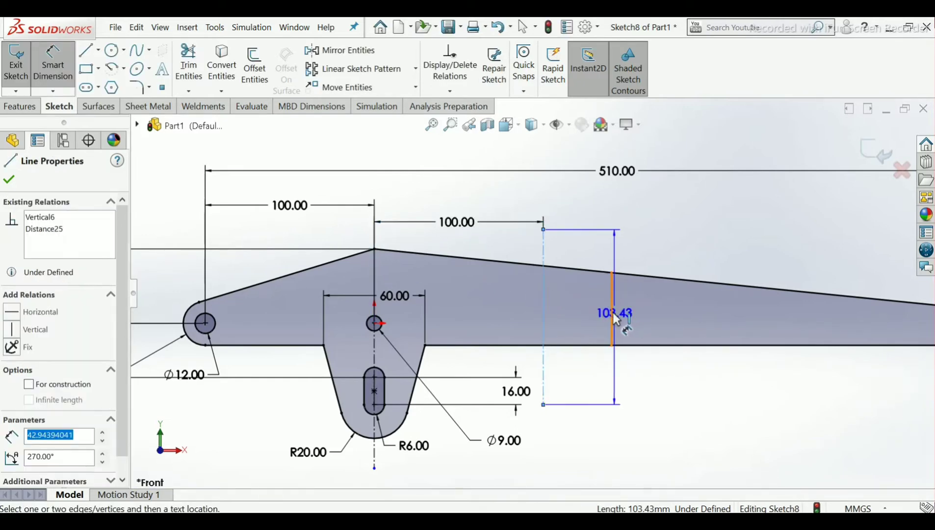
click(544, 265)
click(586, 227)
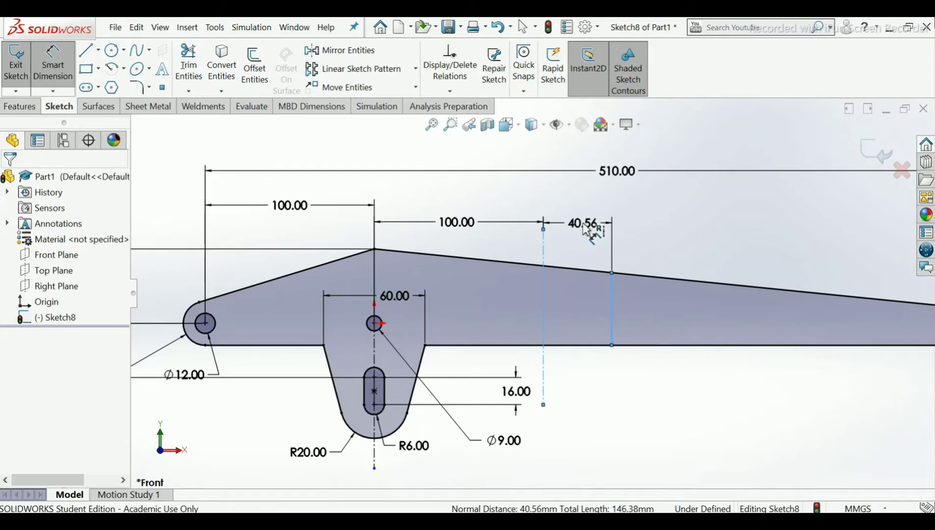
click(586, 228)
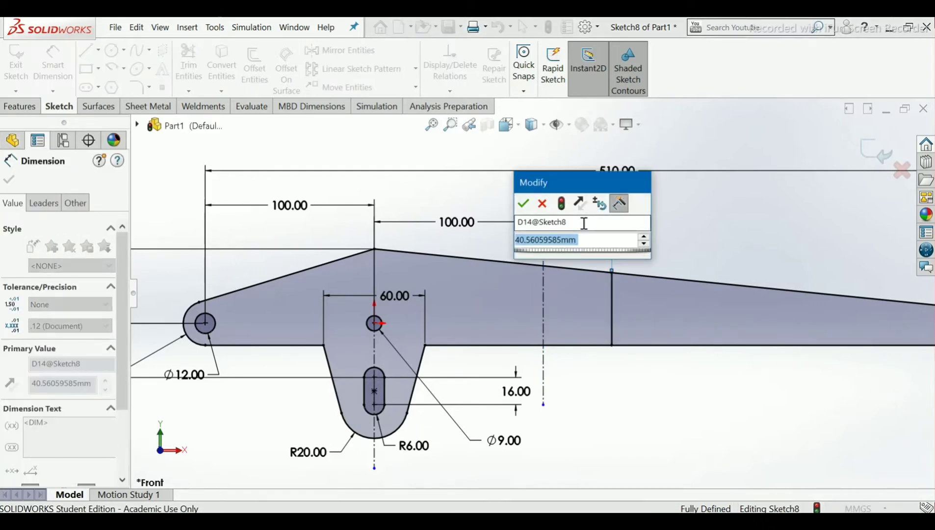
text(25)
key(Return)
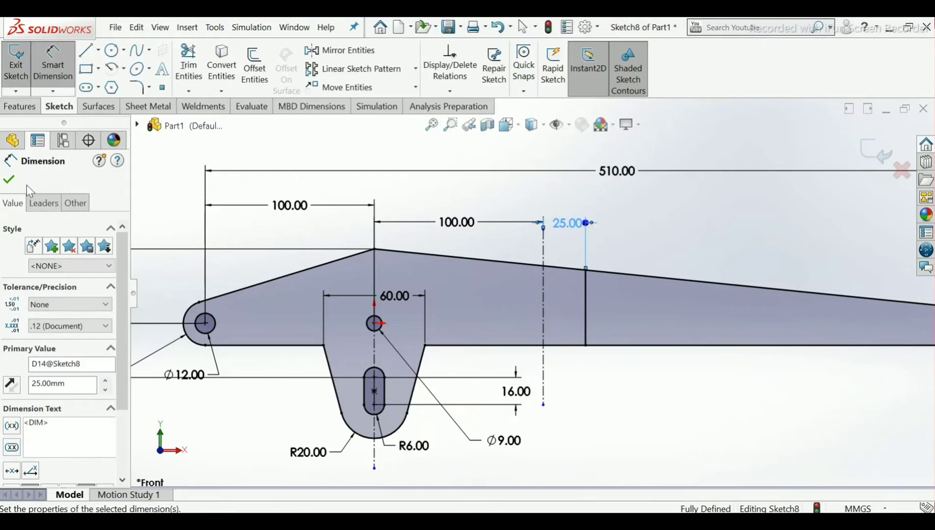
click(9, 180)
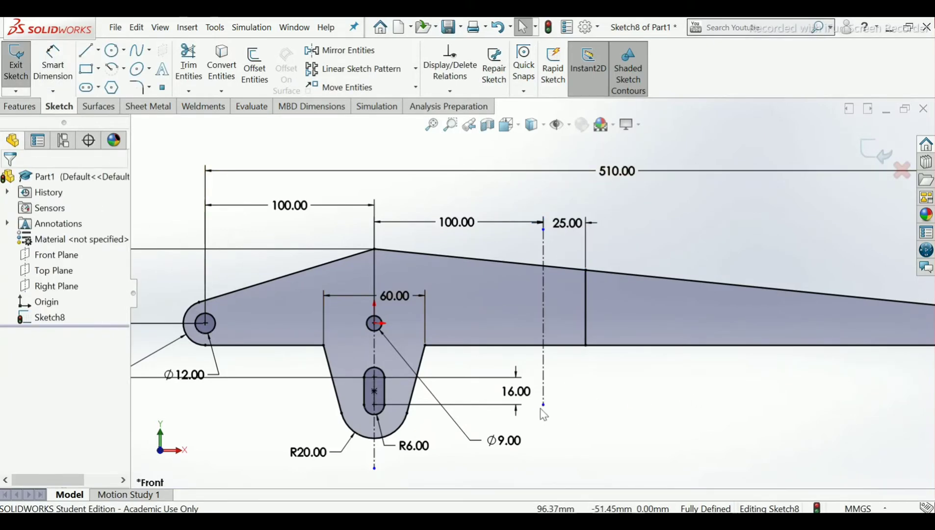
- Extend the lower end of the new centreline downward to about 92 mm below the origin
drag(543, 406, 542, 478)
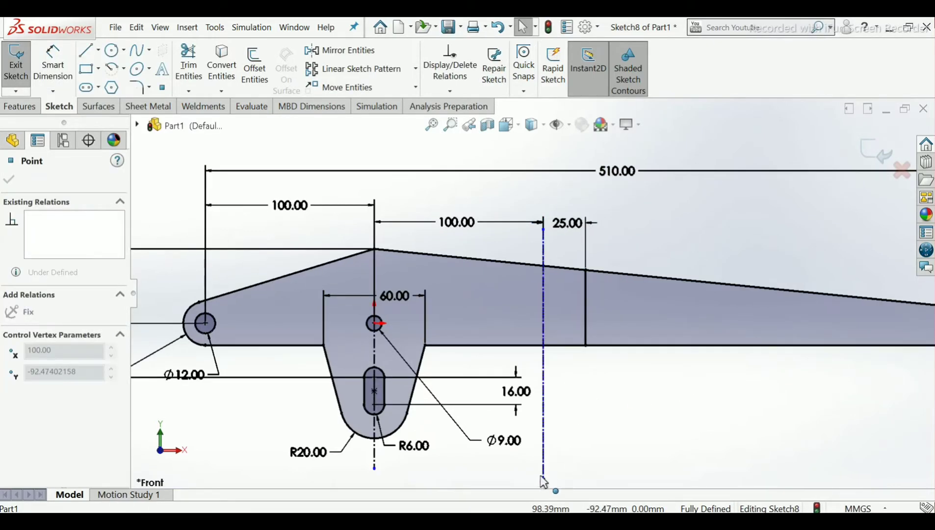
click(659, 369)
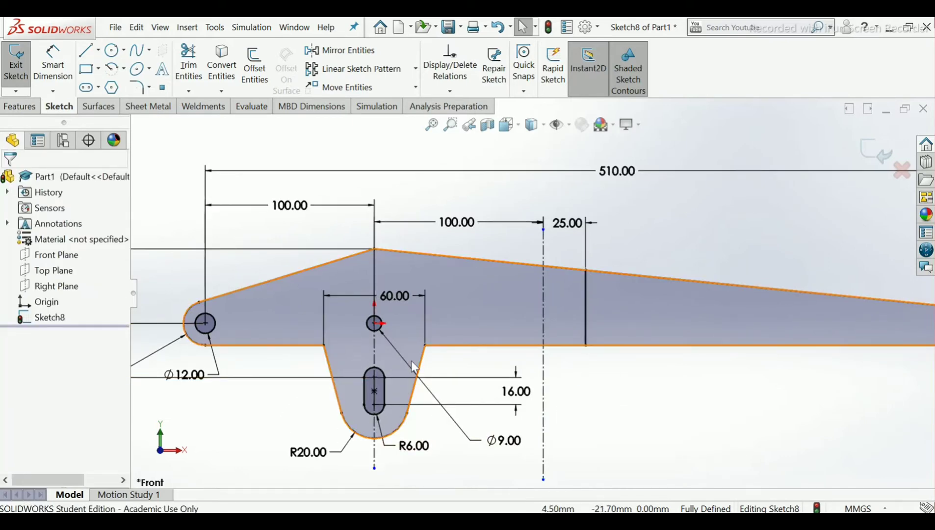
- Delete the 44 mm height dimension of the profile's upper peak point
middle_drag(411, 361, 441, 390)
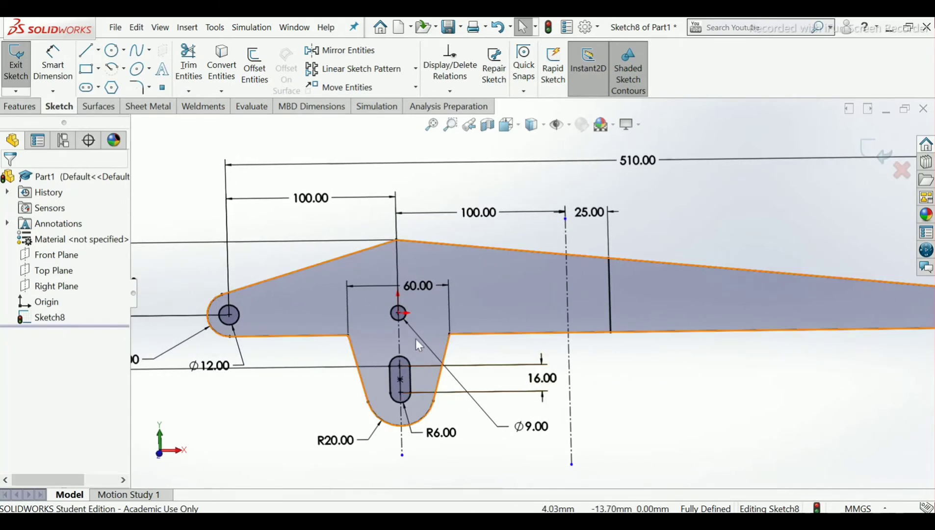
scroll(415, 338, up, 3)
click(325, 263)
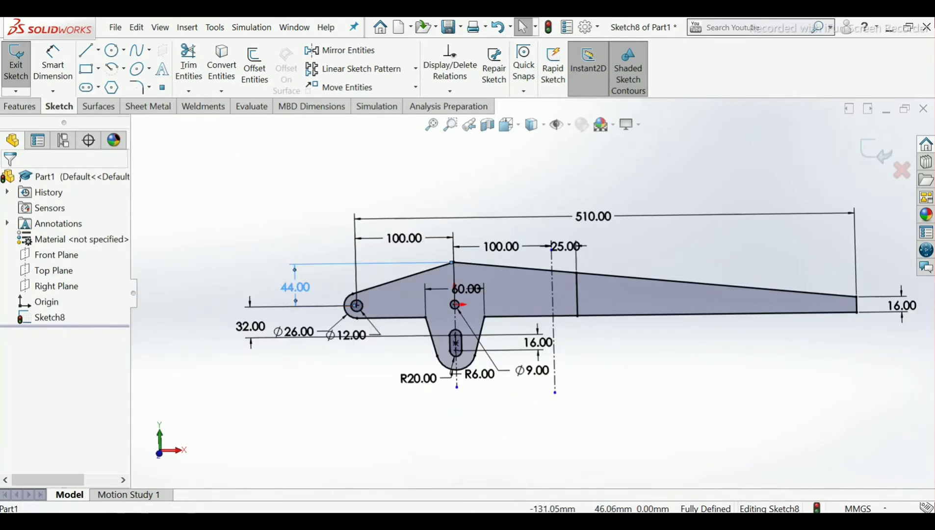
key(Delete)
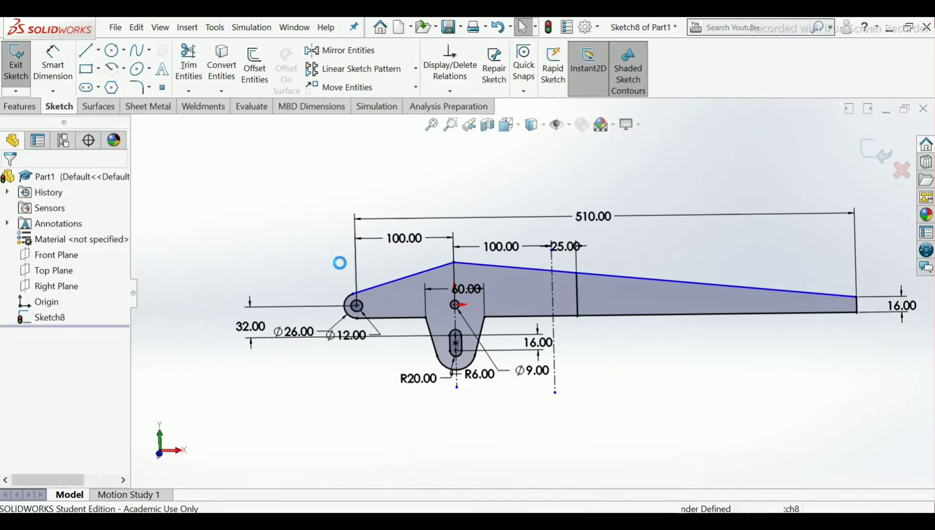
- Move the profile's upper peak point straight down towards the 9 mm circle, lowering both sloped upper edges
scroll(468, 273, down, 4)
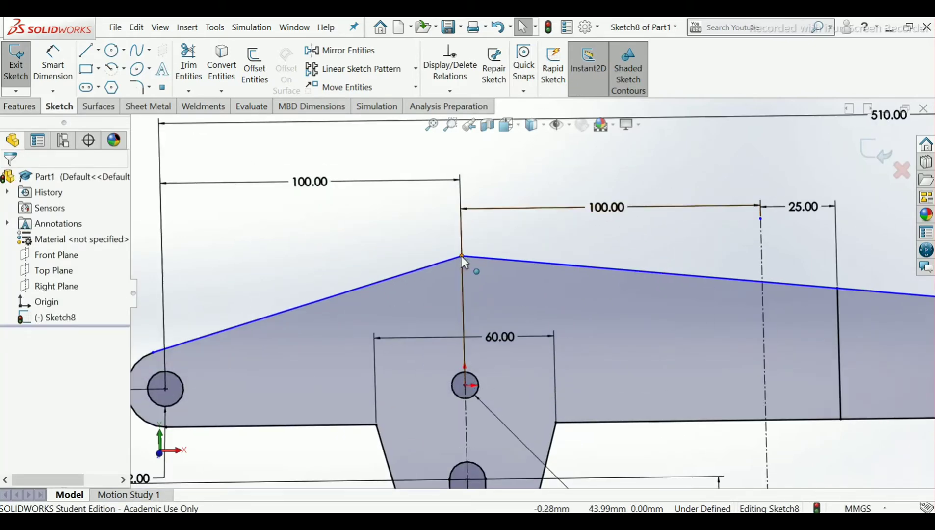
drag(462, 255, 465, 308)
click(364, 273)
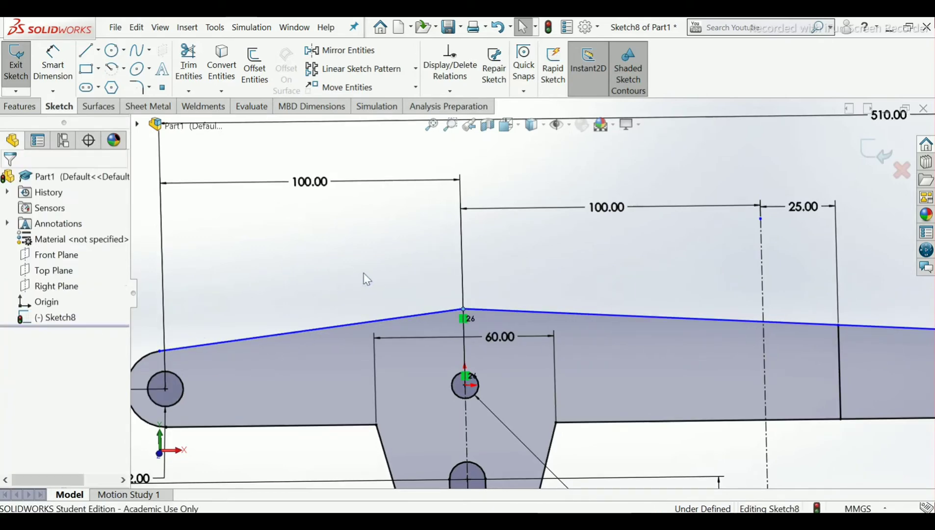
- Try to add a Tangent relation between the short sloped upper edge and the rounded end arc around the 12 mm hole
scroll(364, 272, up, 5)
scroll(433, 301, up, 2)
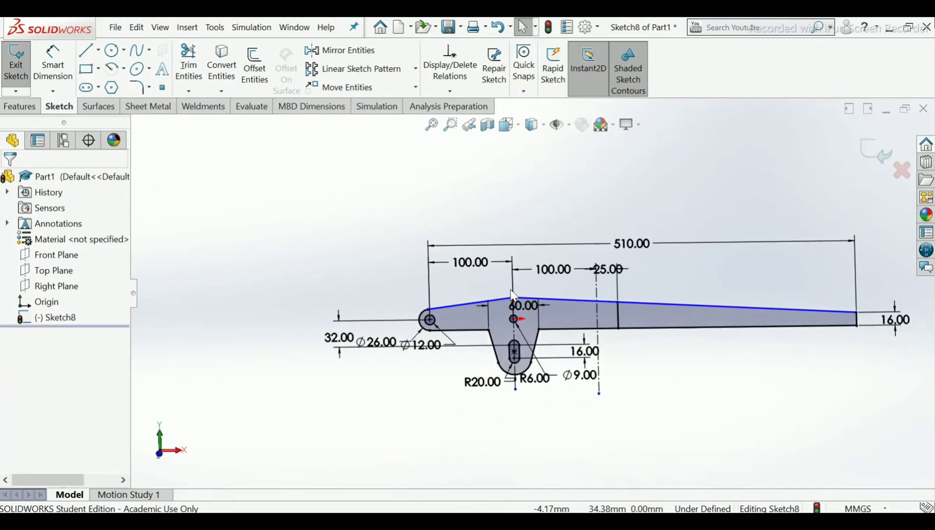
scroll(510, 303, down, 8)
scroll(532, 314, up, 3)
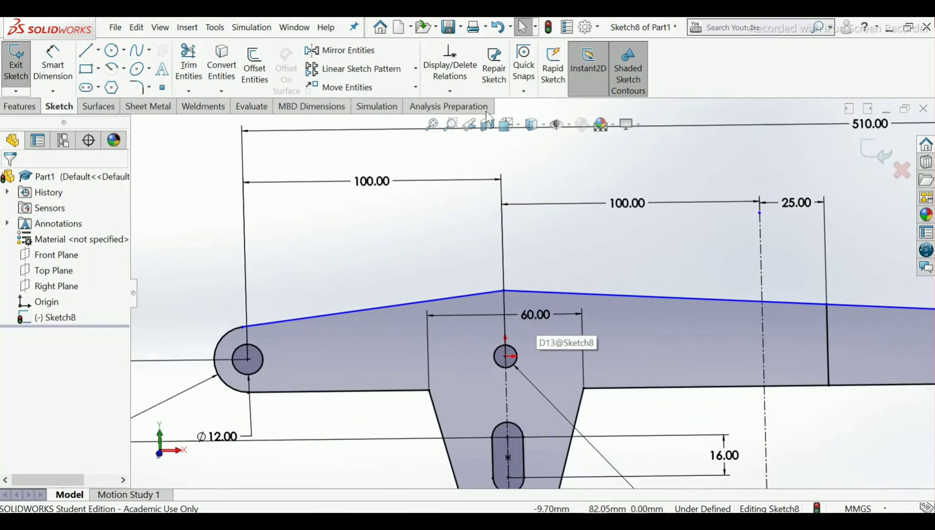
click(450, 91)
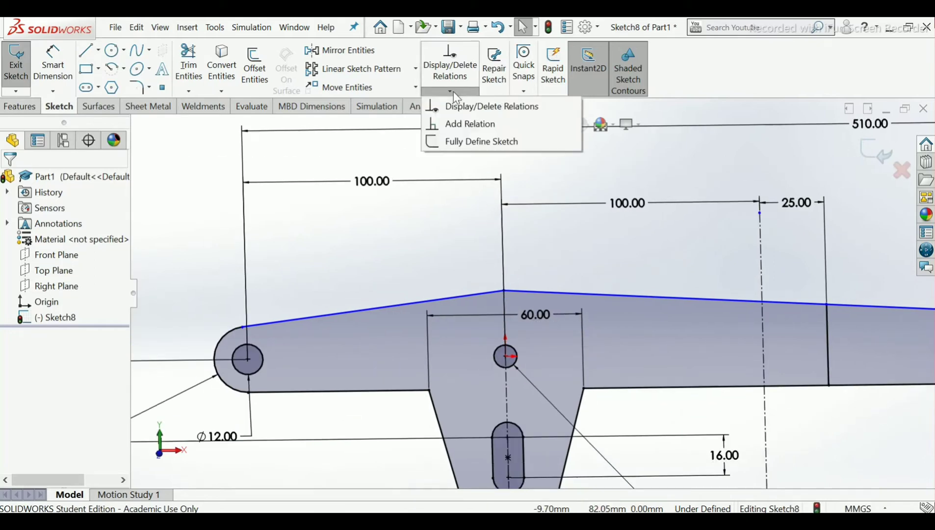
click(461, 123)
click(371, 313)
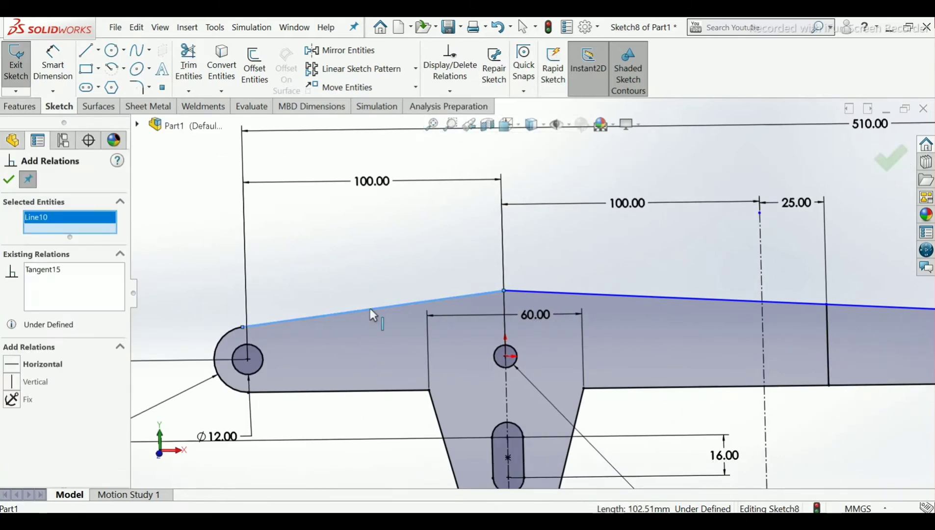
click(235, 332)
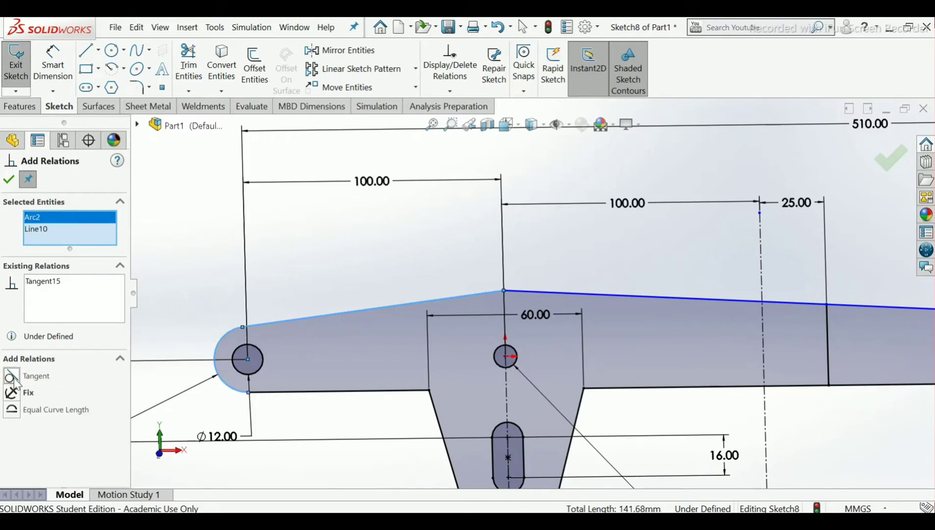
click(9, 181)
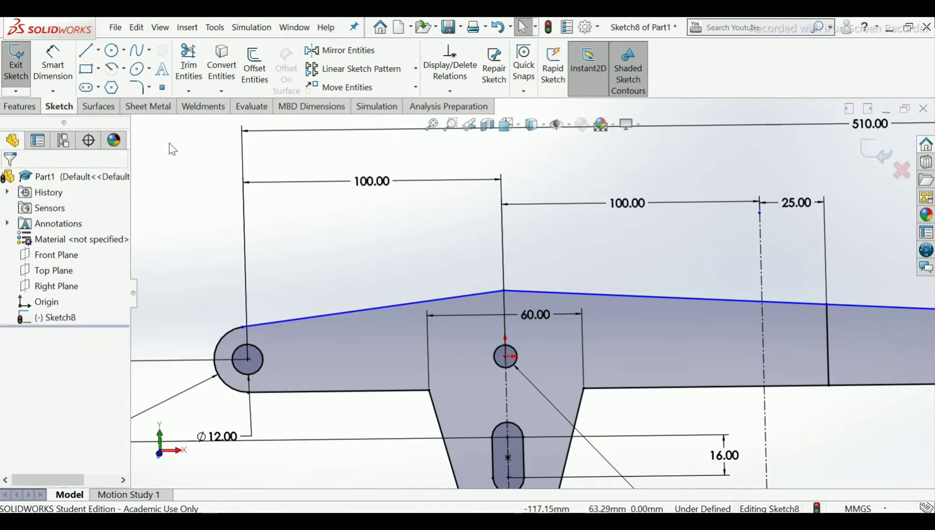
- Dimension the vertical height from the 12 mm hole's centre to the profile's upper peak point as 44 mm
click(57, 71)
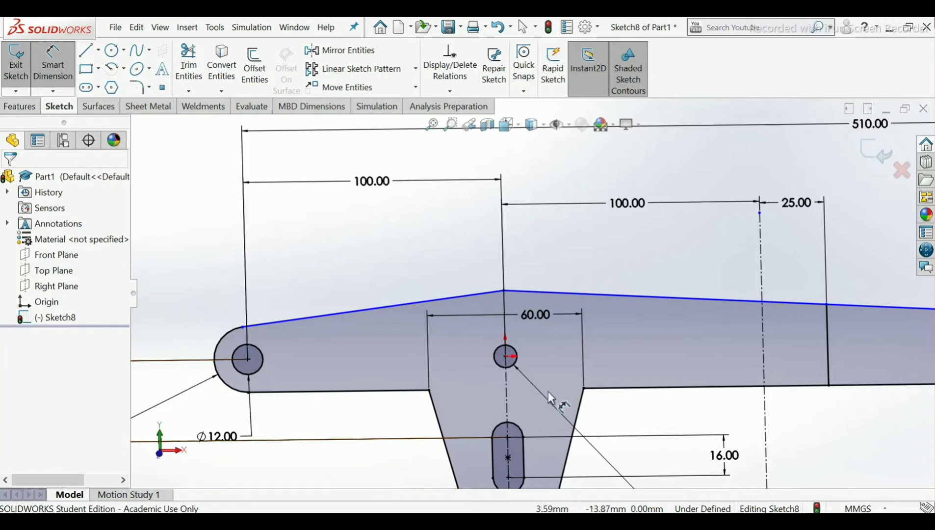
click(257, 361)
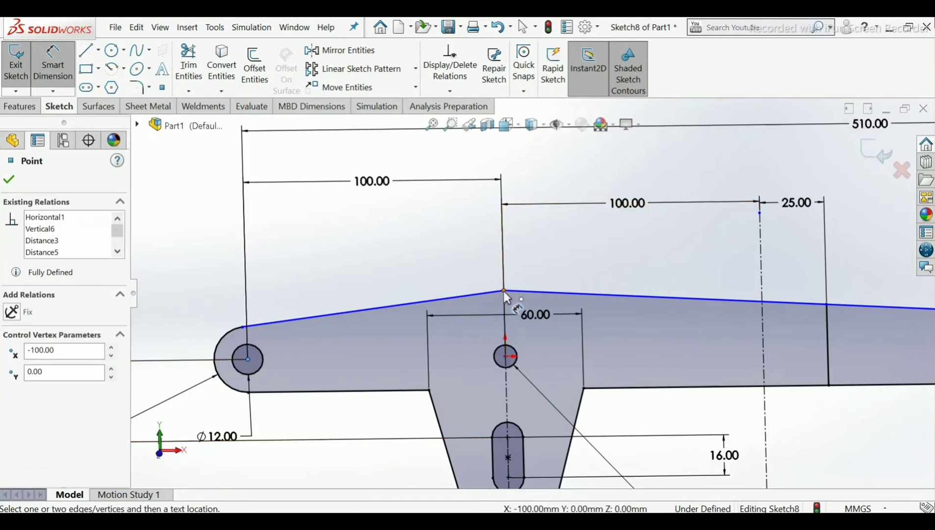
click(503, 291)
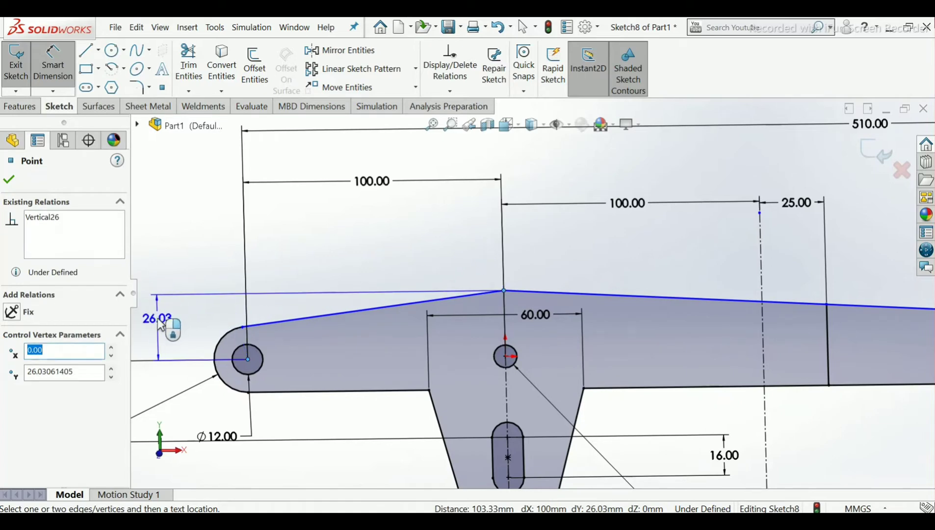
click(159, 322)
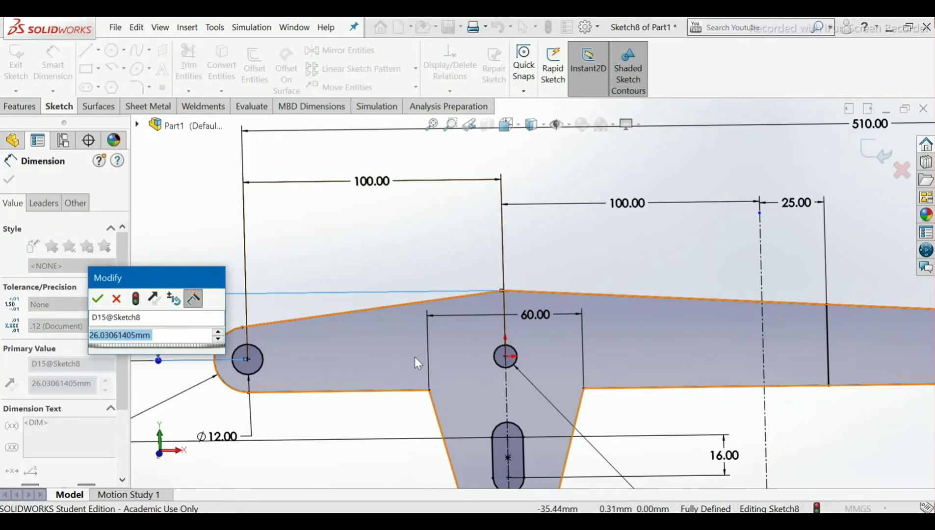
scroll(415, 358, up, 2)
text(46)
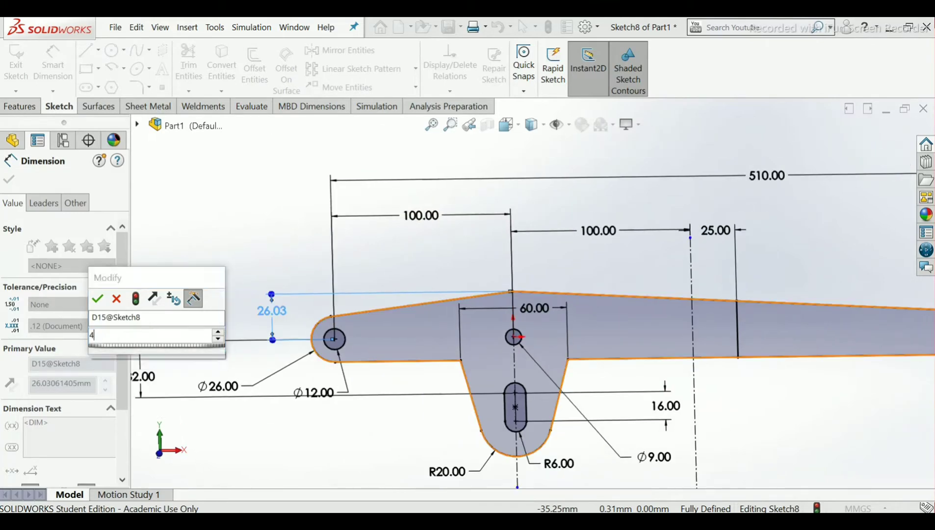
key(Return)
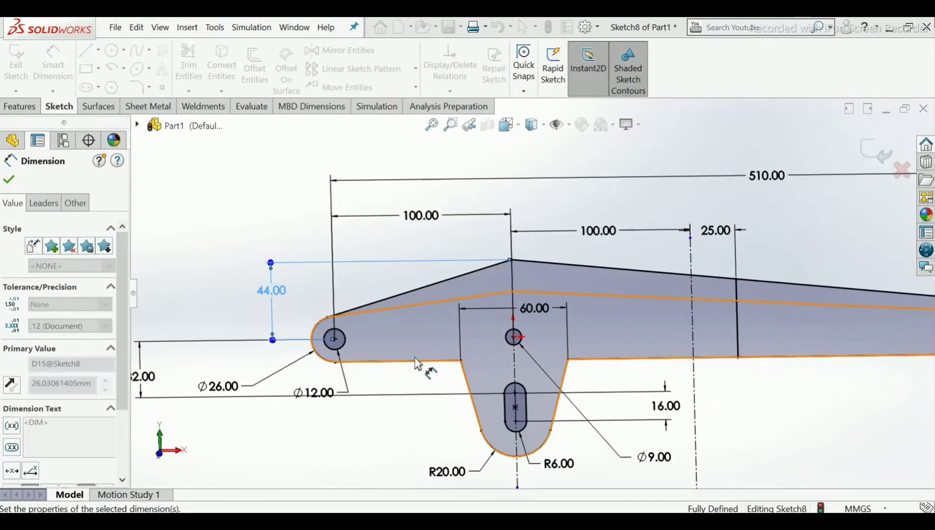
click(9, 179)
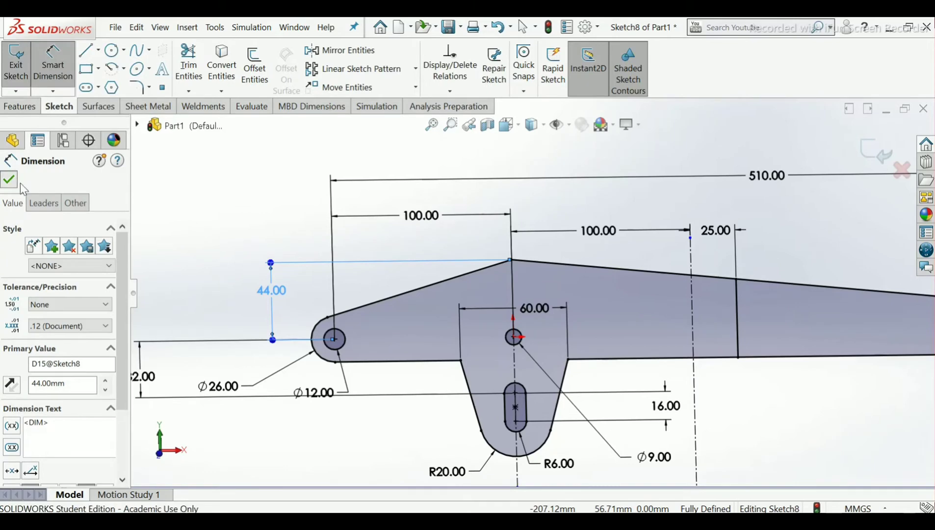
- Add 12 mm sketch fillets at both corners where the slotted lug meets the lower edges, and exit the sketch
scroll(618, 404, up, 5)
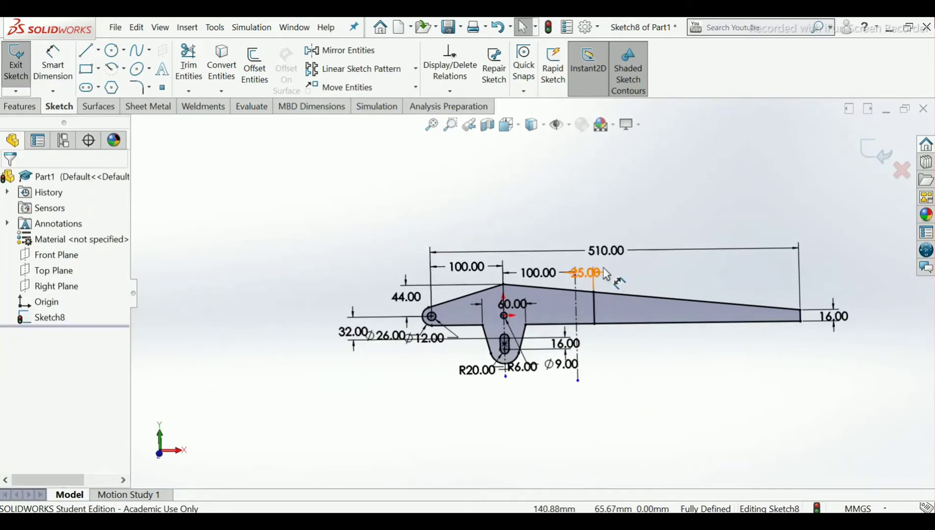
scroll(629, 293, down, 2)
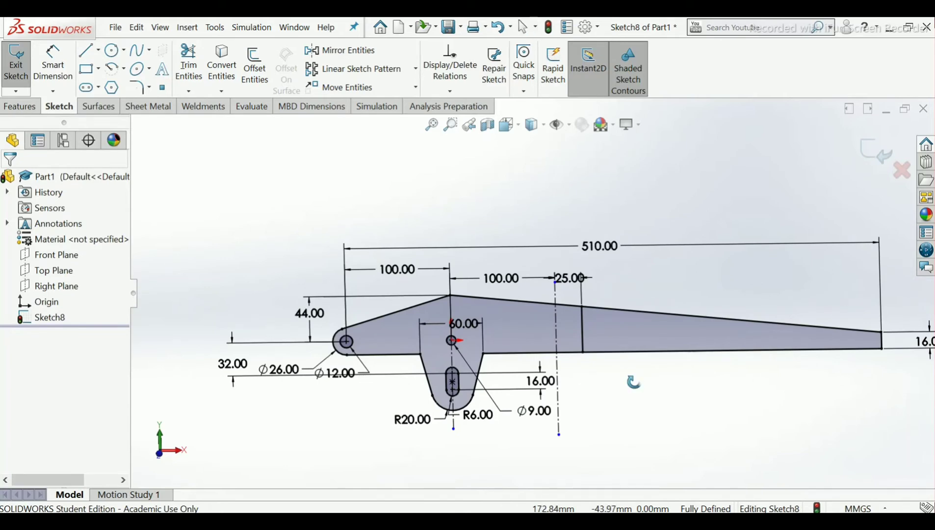
scroll(437, 338, down, 3)
scroll(523, 380, down, 3)
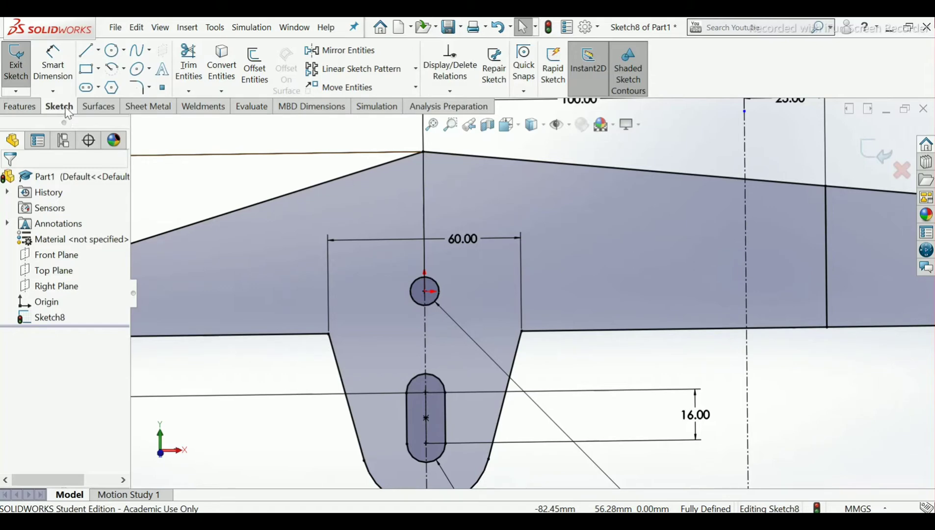
click(139, 87)
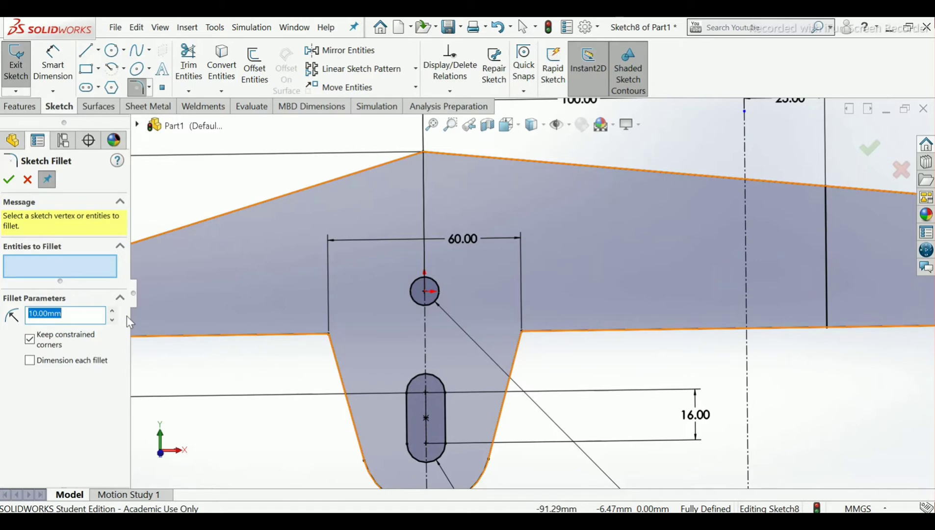
text(12)
click(329, 337)
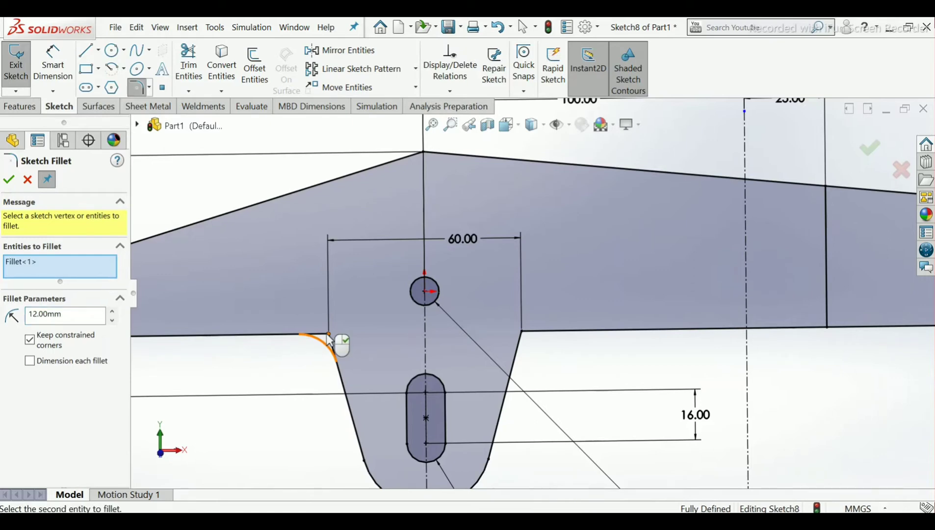
click(523, 334)
scroll(552, 362, down, 2)
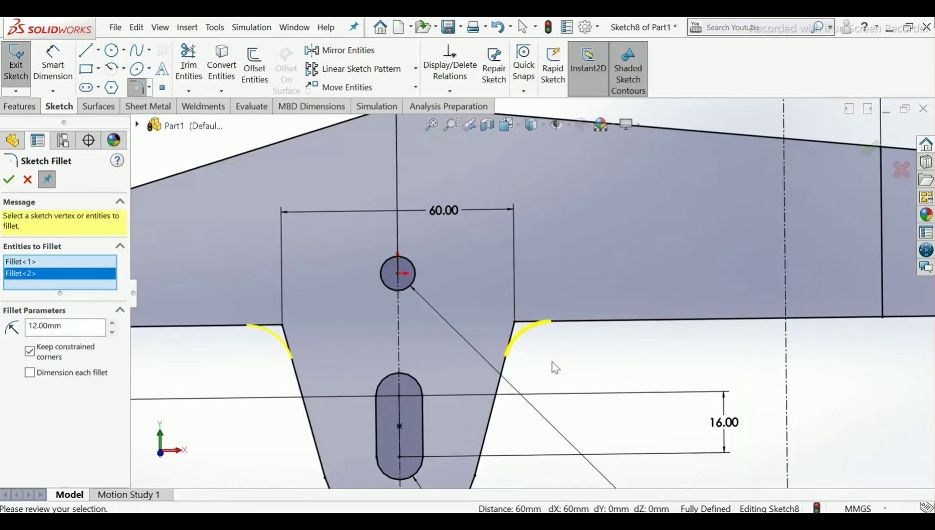
scroll(554, 368, down, 1)
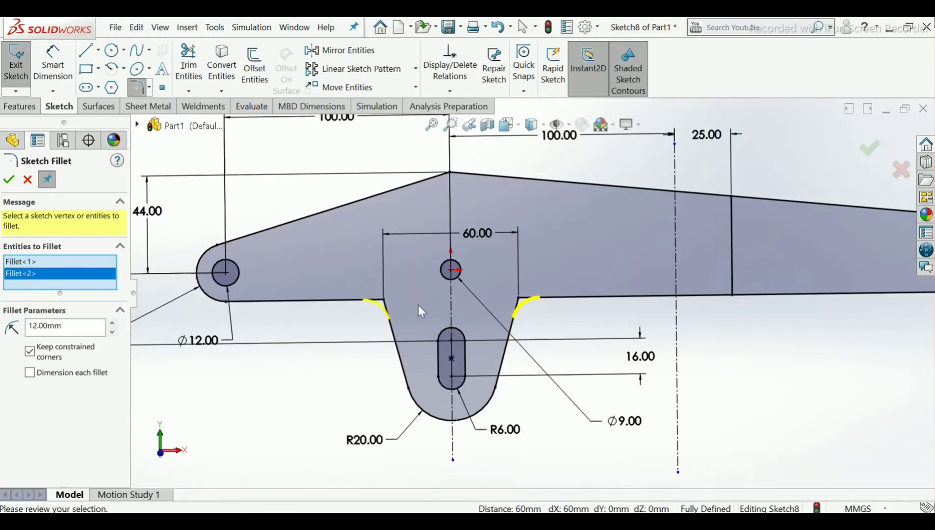
click(9, 179)
click(3, 177)
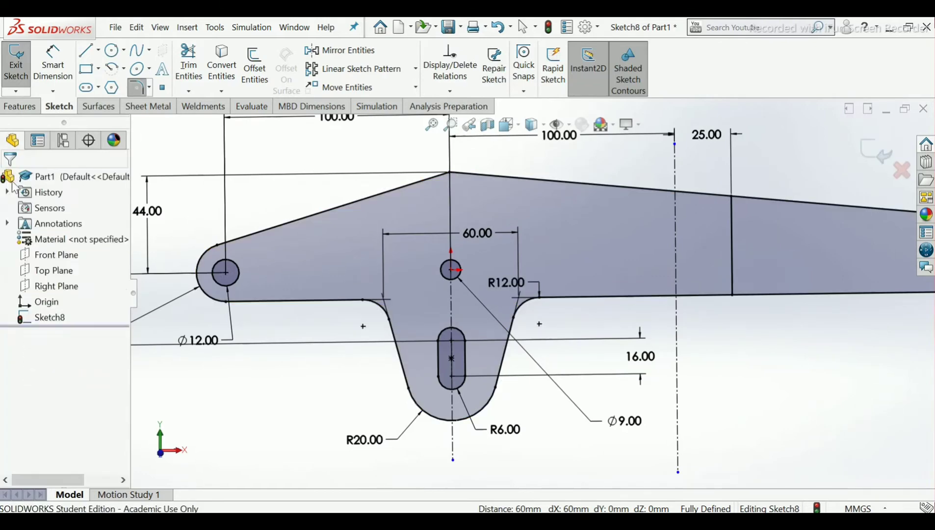
scroll(656, 308, down, 3)
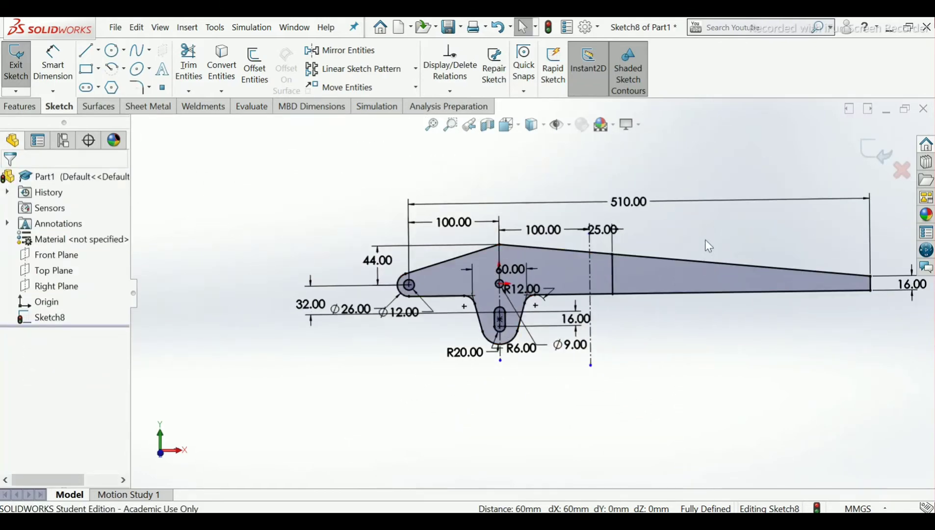
scroll(705, 240, down, 1)
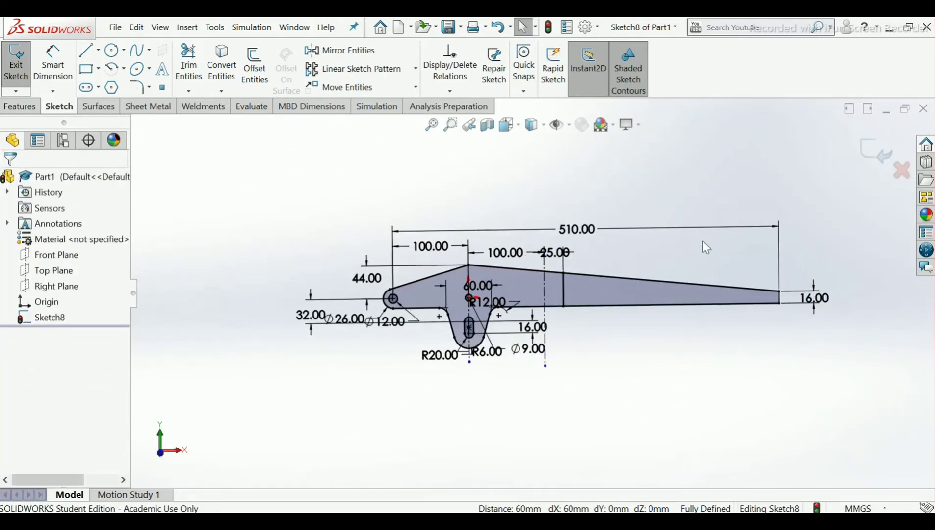
click(883, 155)
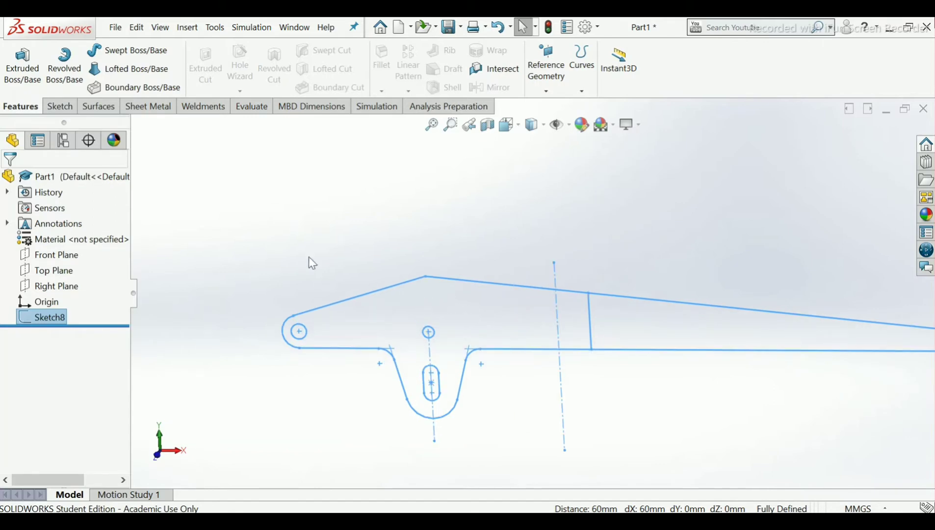
- Extrude the sketch region with the holes and slot, up to the vertical dividing line, 12 mm with the Mid Plane end condition
click(8, 76)
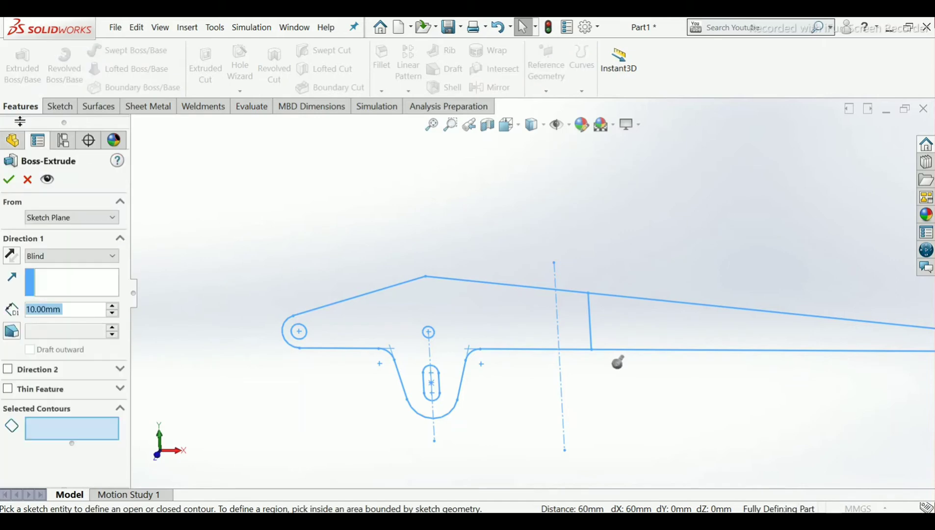
click(376, 323)
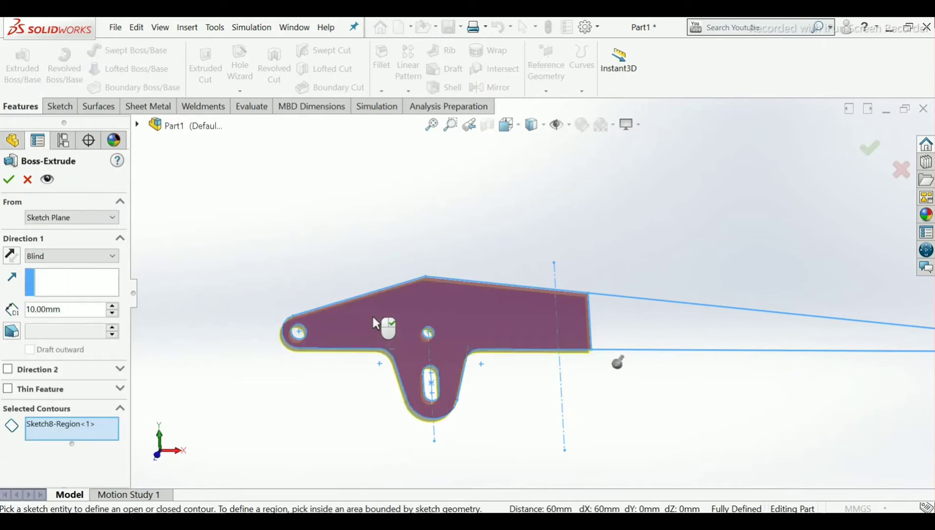
middle_drag(489, 334, 480, 371)
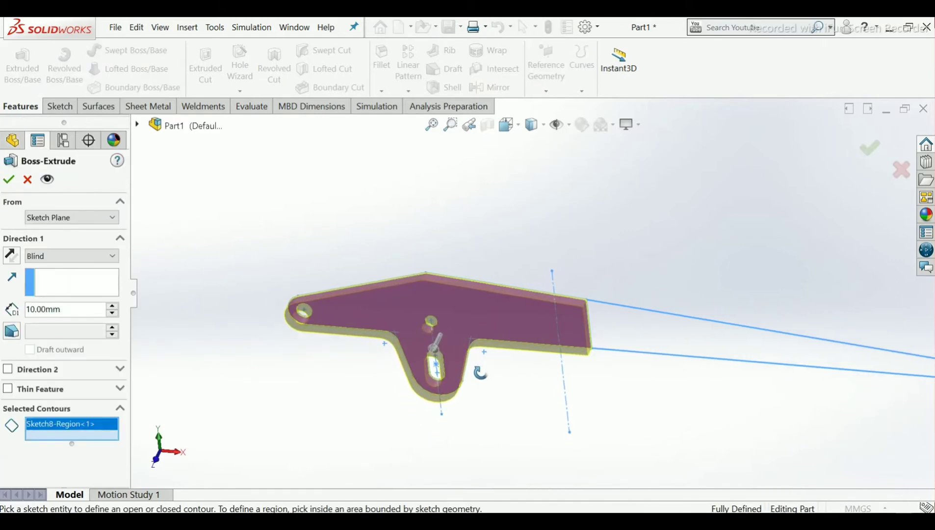
click(112, 256)
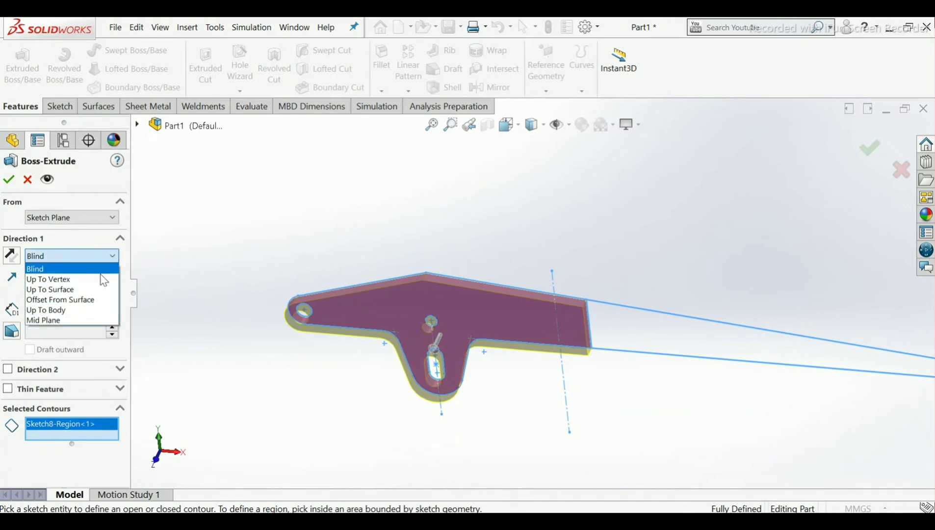
click(79, 321)
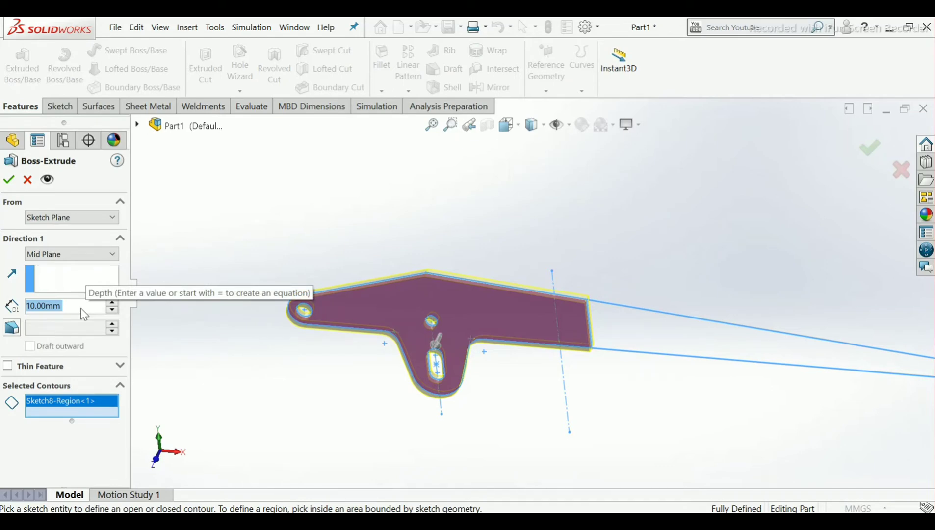
text(12)
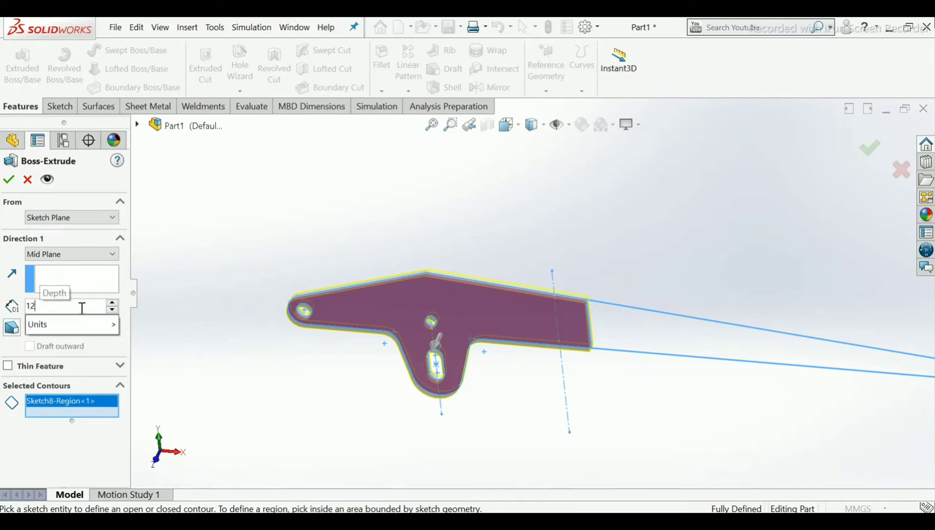
key(Return)
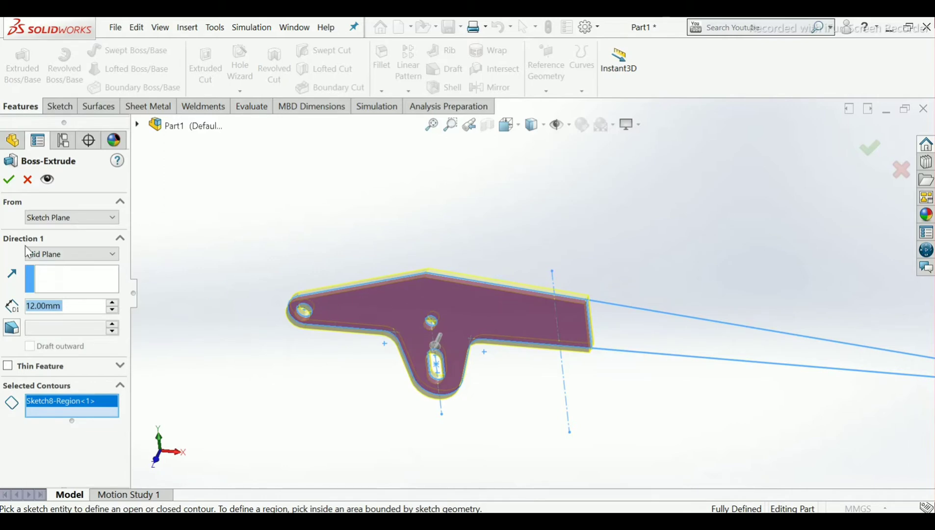
click(8, 179)
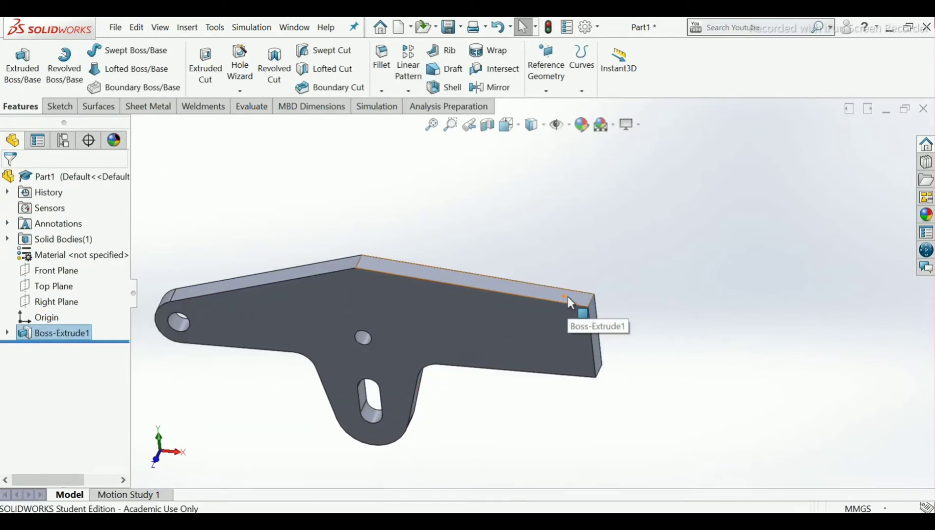
- Extrude the tapered arm region of the existing profile sketch 6 mm with the Mid Plane end condition
scroll(568, 297, up, 2)
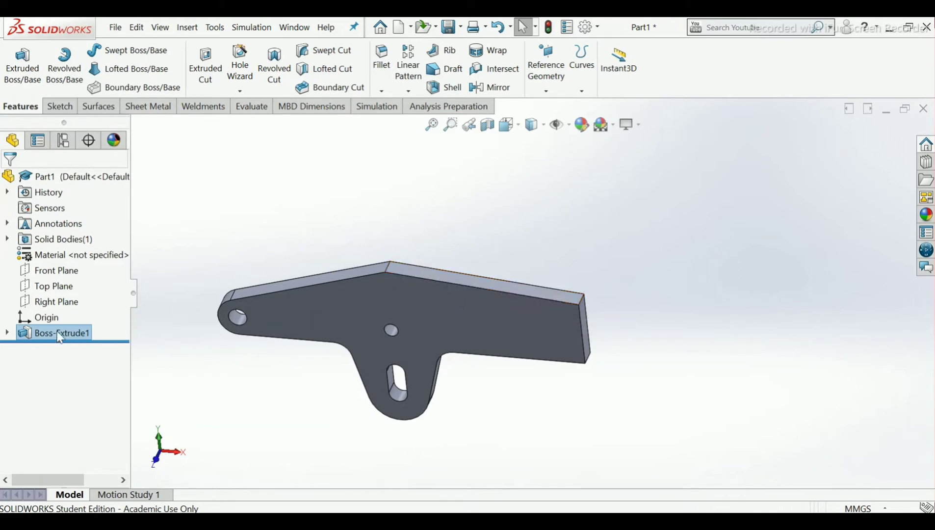
click(21, 68)
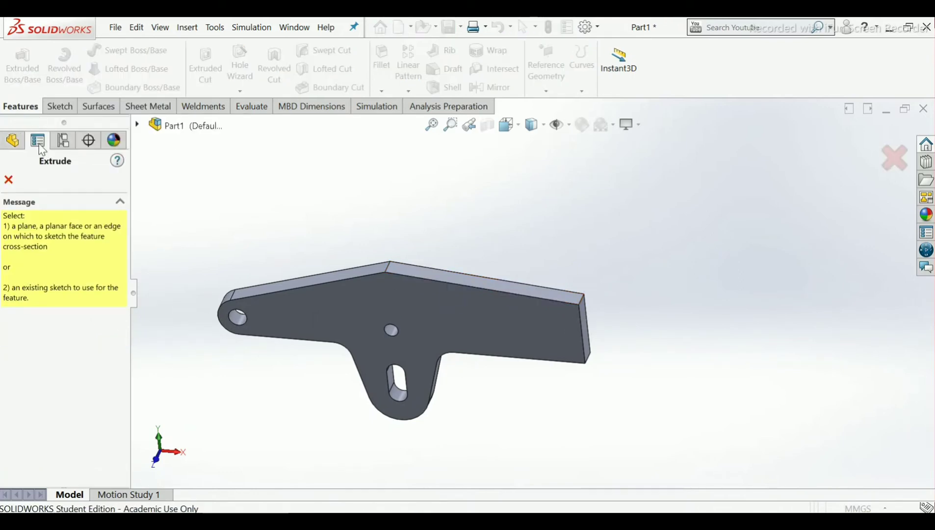
click(138, 125)
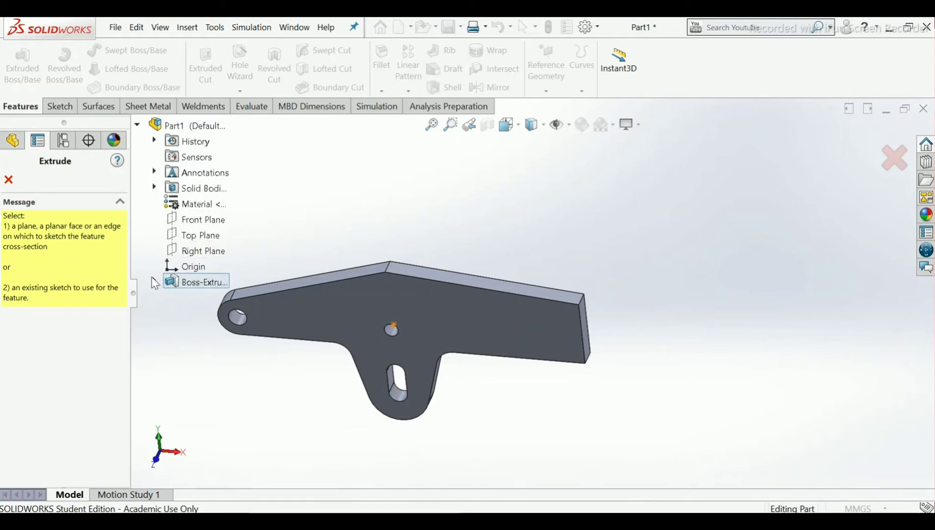
click(153, 280)
click(197, 297)
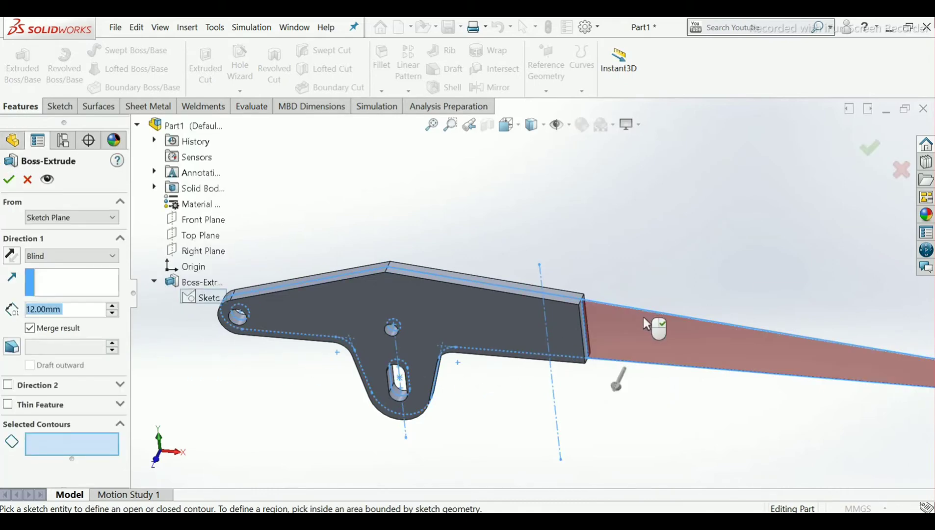
scroll(662, 324, up, 3)
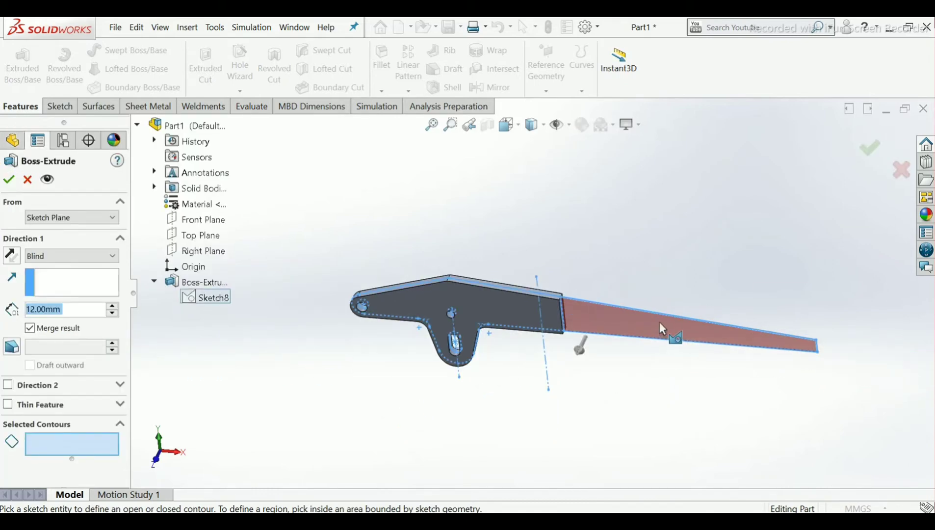
click(639, 322)
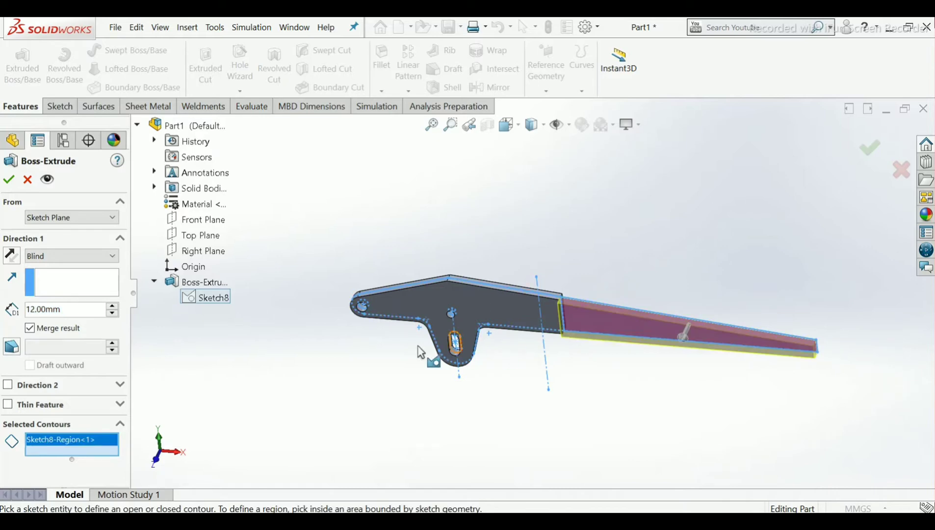
click(108, 258)
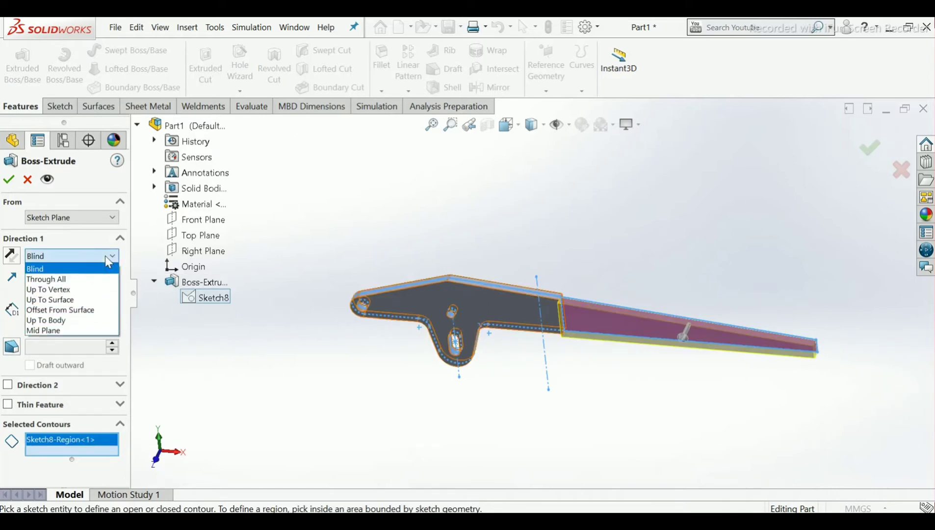
click(93, 333)
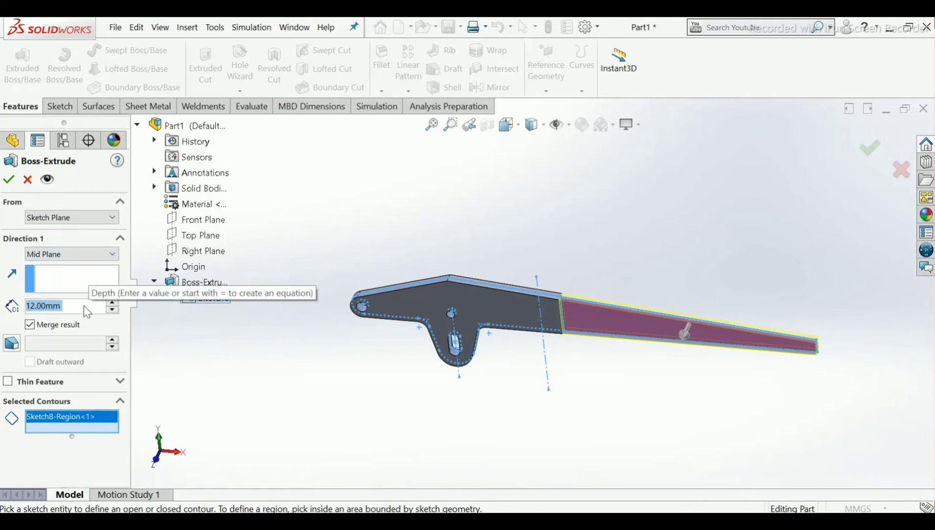
text(6)
key(Return)
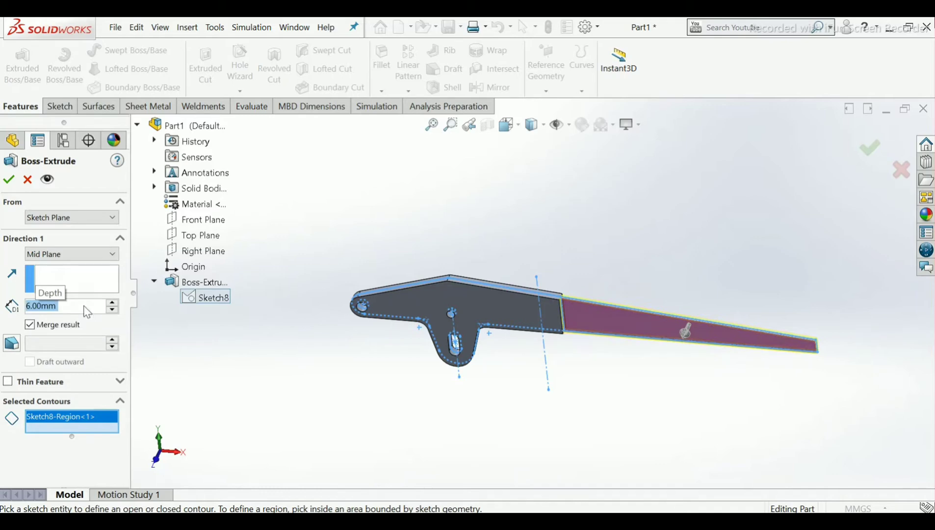
scroll(601, 278, down, 2)
scroll(605, 349, down, 2)
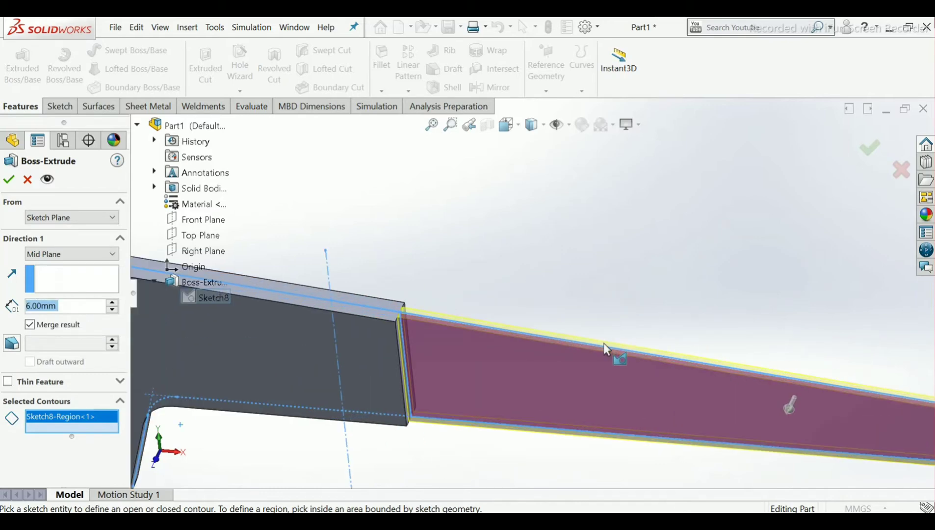
click(9, 181)
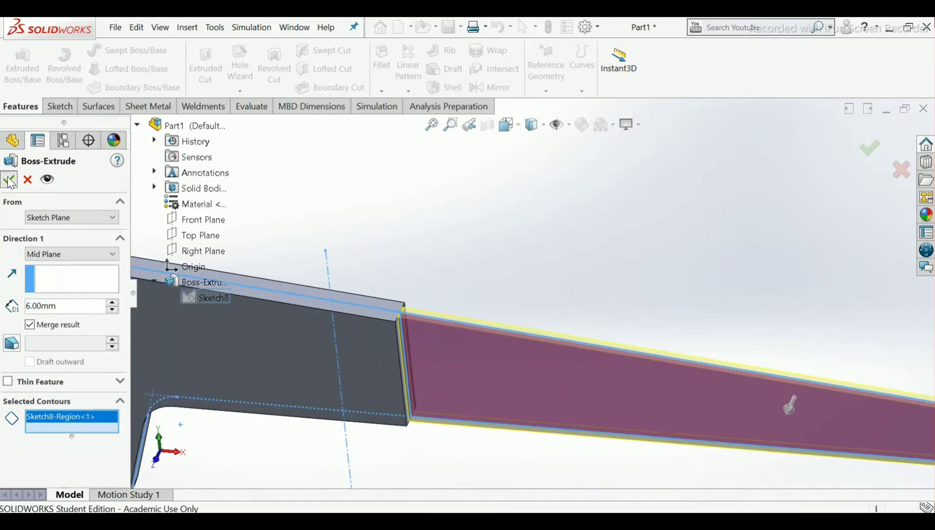
scroll(491, 307, up, 6)
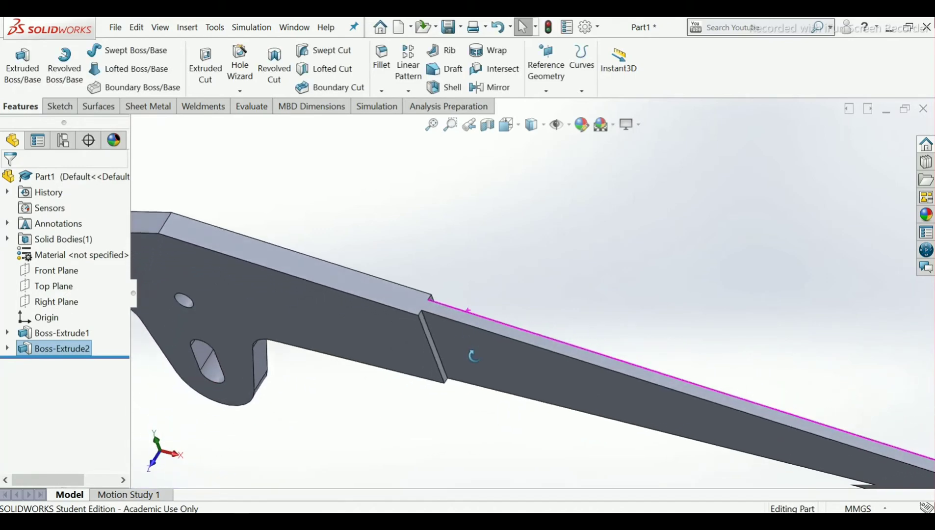
middle_drag(486, 355, 451, 260)
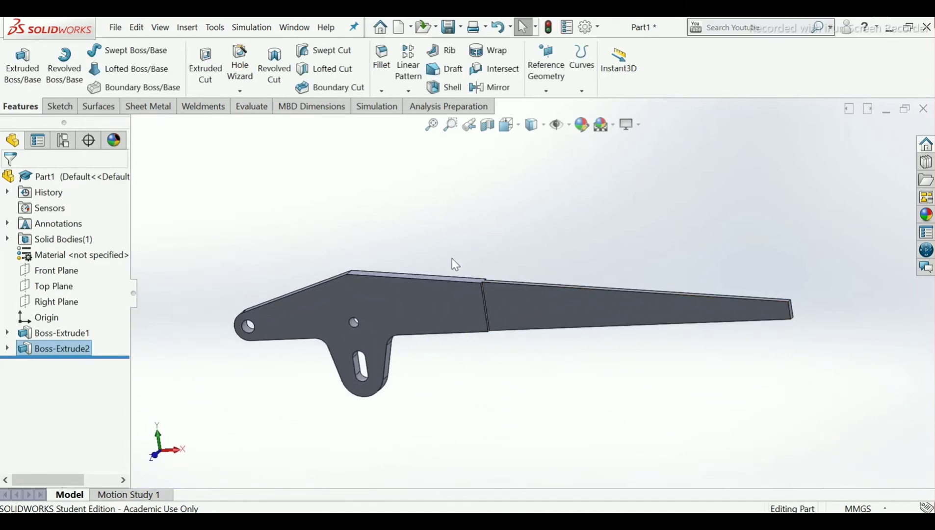
scroll(449, 339, down, 2)
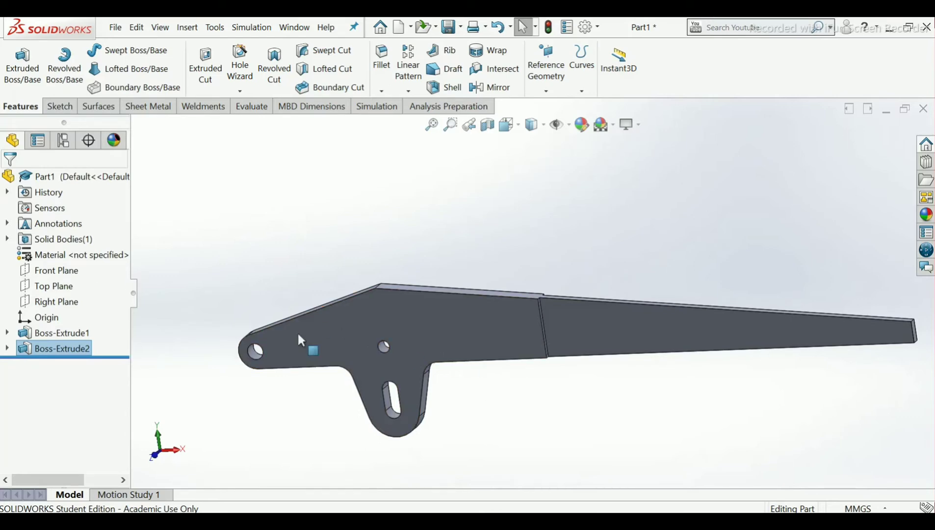
- Start a sketch on the Front Plane and consult the lever drawing in Rambottom safety valve.pdf for the small lower pin's dimensions
click(276, 254)
click(72, 270)
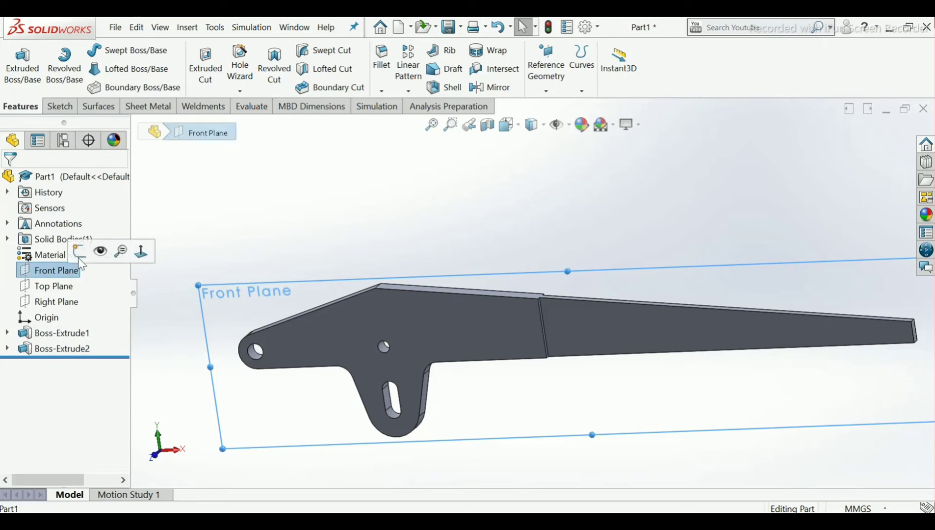
click(83, 259)
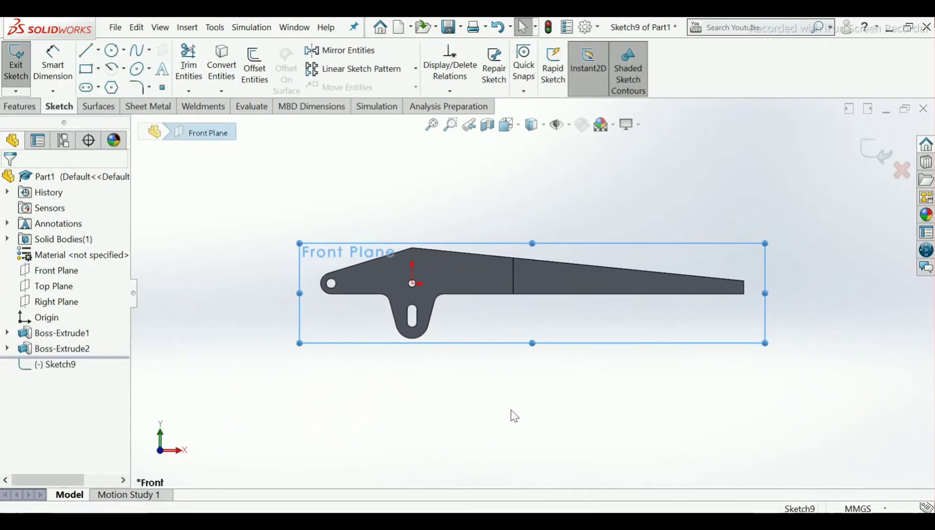
click(590, 459)
key(alt+Tab)
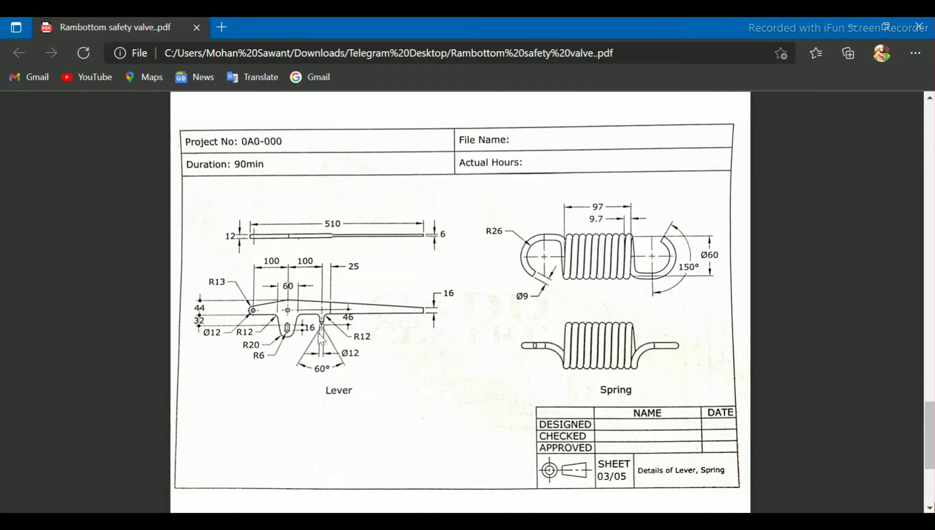
key(alt+Tab)
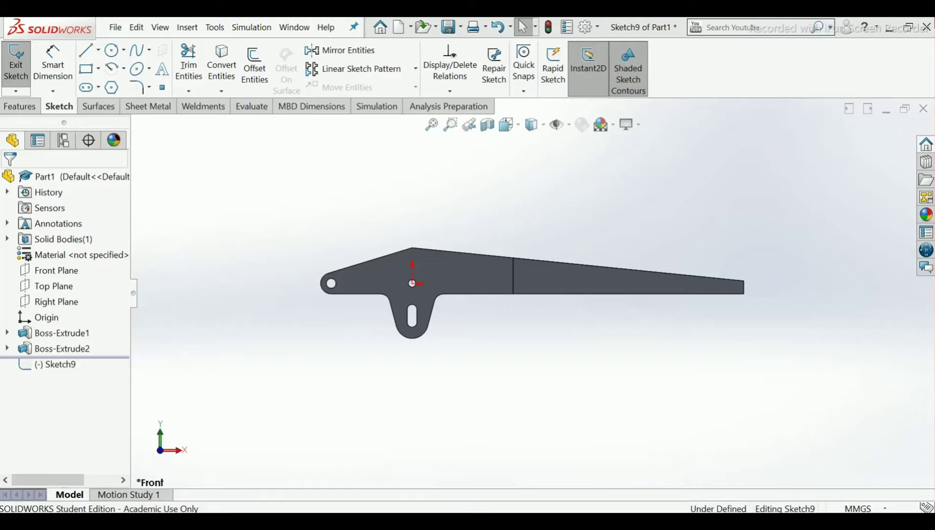
key(f)
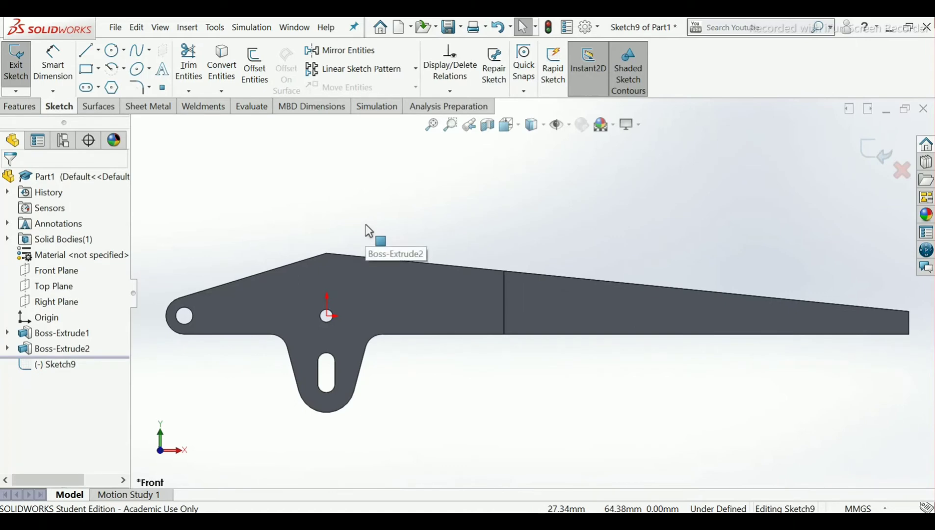
- Sketch a vertical centerline about 136 mm long across the main body, between the slotted lug and the thickness step
click(100, 51)
click(98, 86)
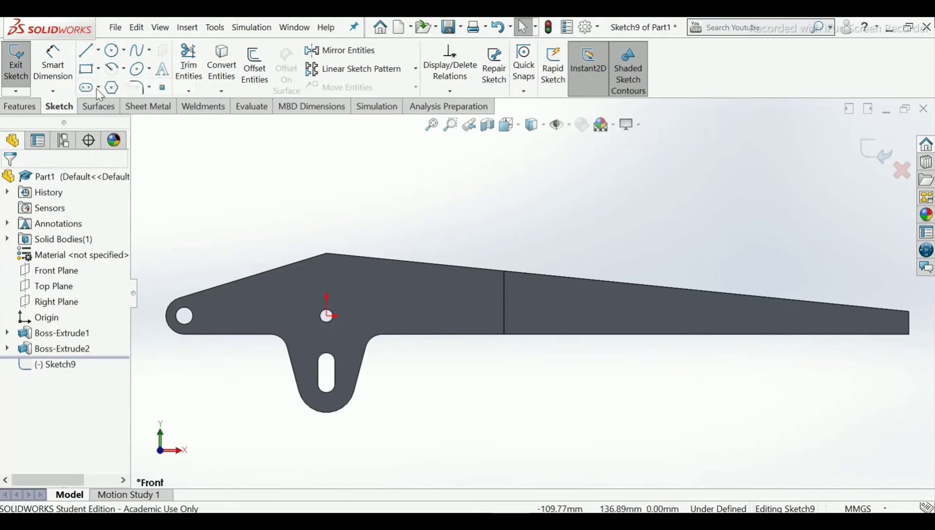
click(447, 246)
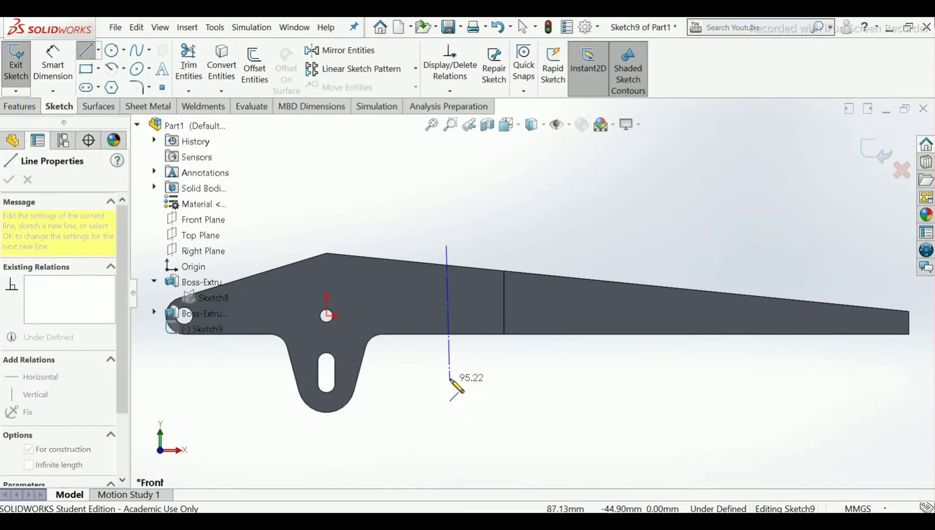
click(446, 438)
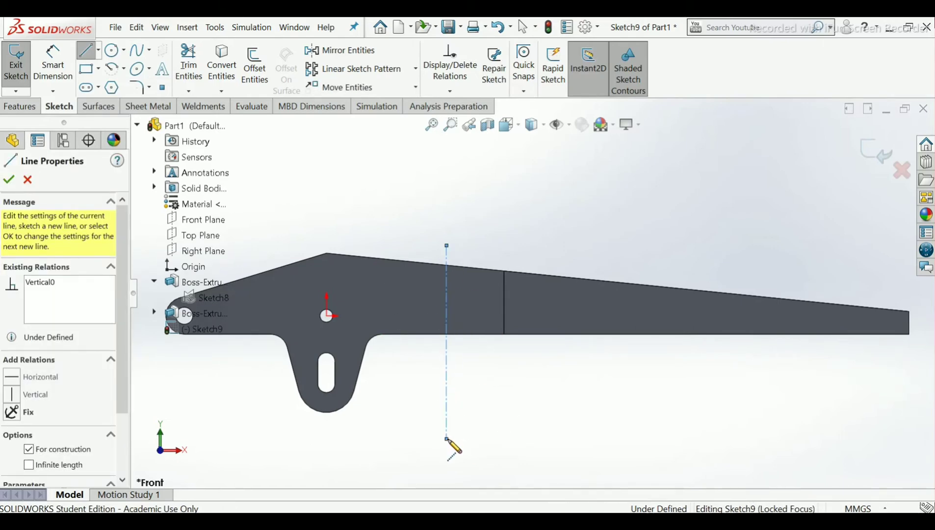
right_click(447, 299)
click(477, 354)
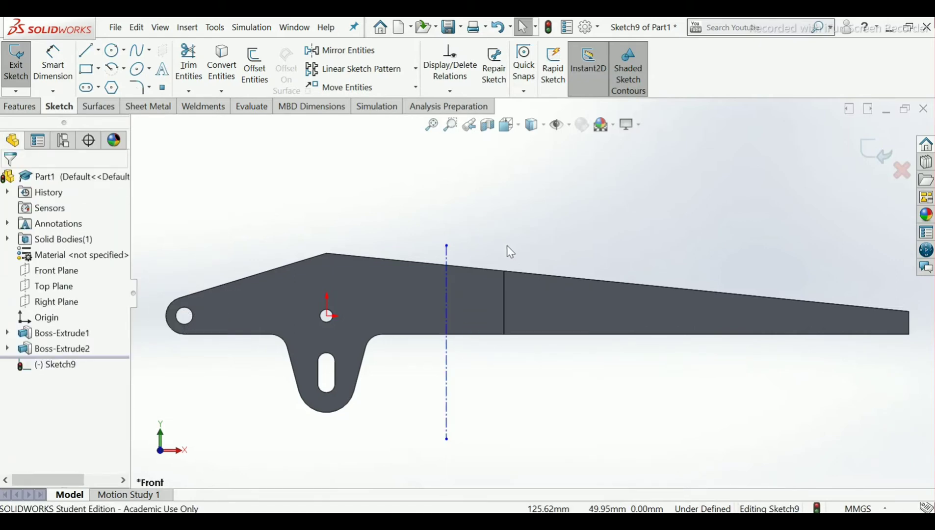
- Dimension the horizontal distance between the vertical centerline and the edge where the thinner arm begins
click(55, 73)
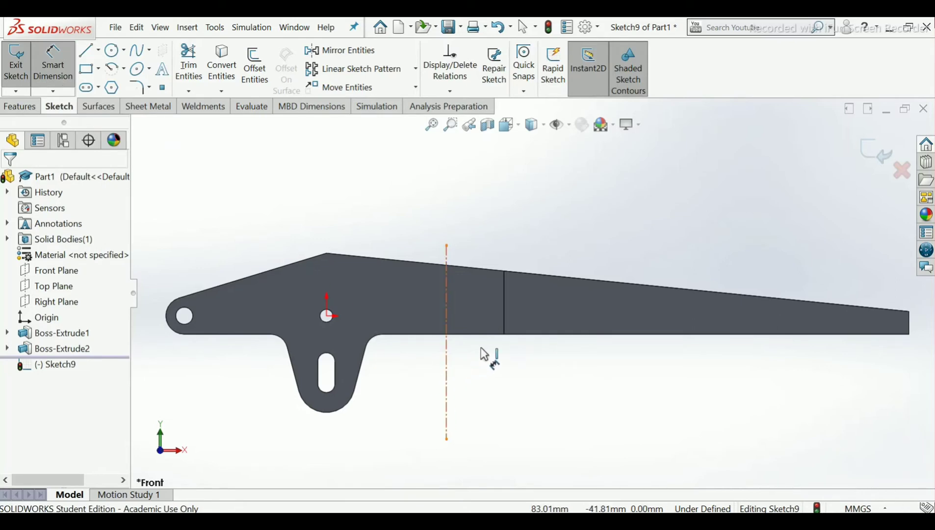
click(505, 338)
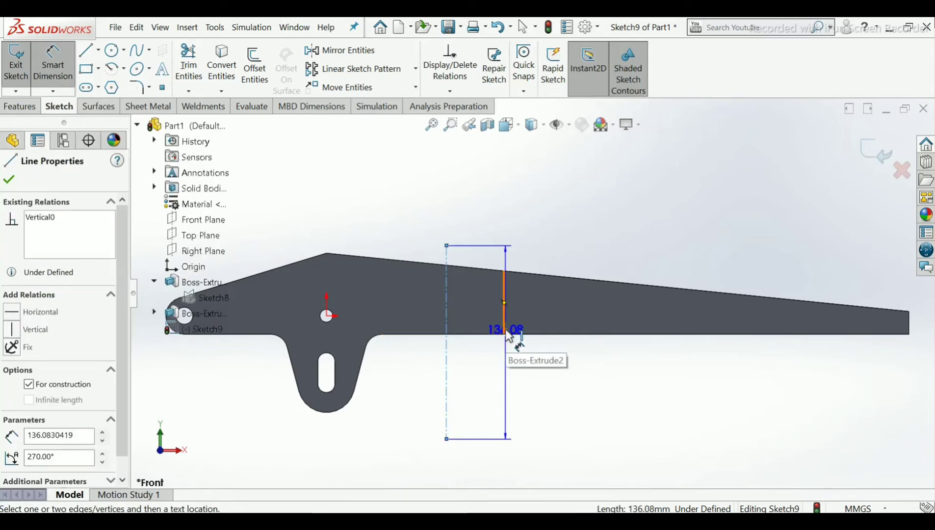
click(505, 325)
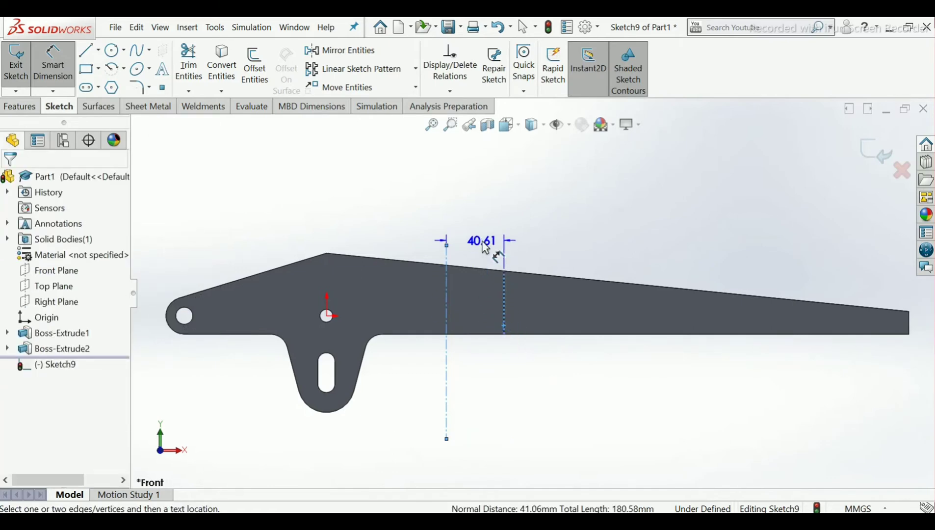
click(485, 249)
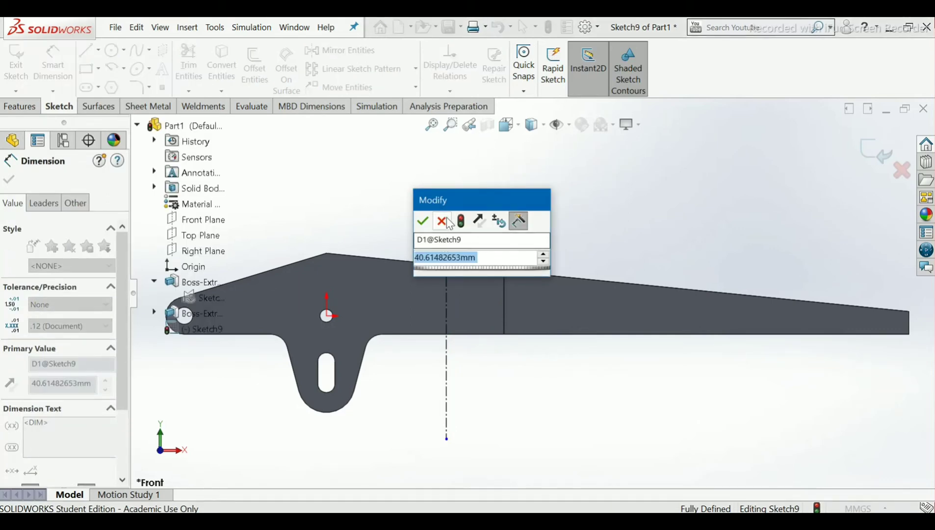
key(Return)
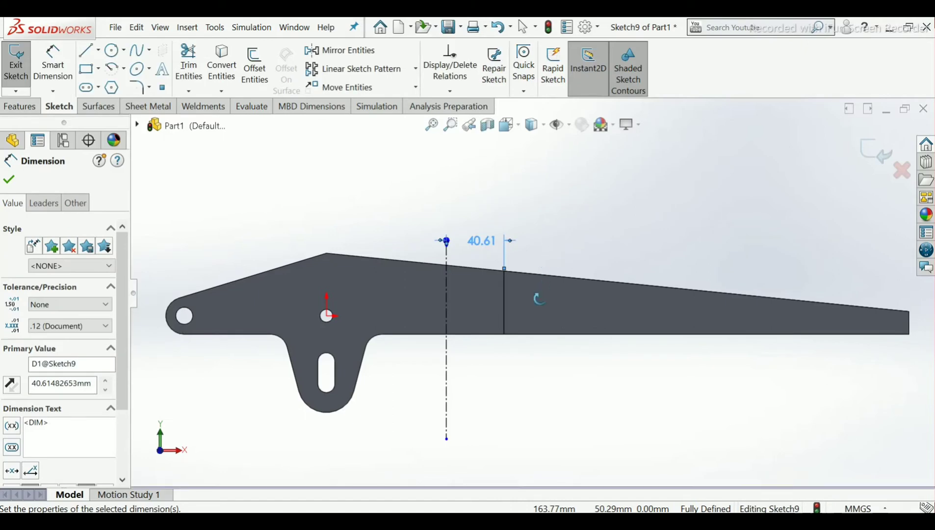
middle_drag(539, 298, 536, 270)
scroll(527, 271, down, 5)
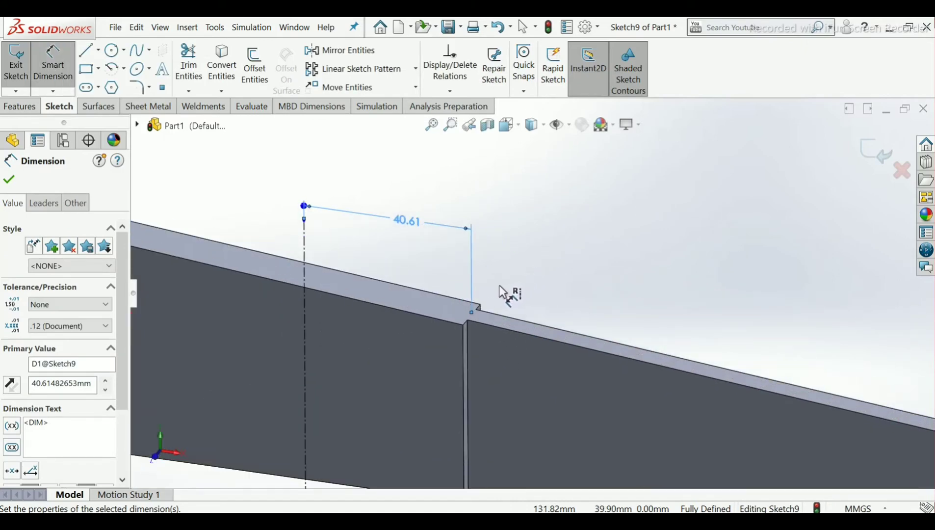
- Set the distance between the vertical centerline and the step edge on the arm to 25 mm
double_click(396, 217)
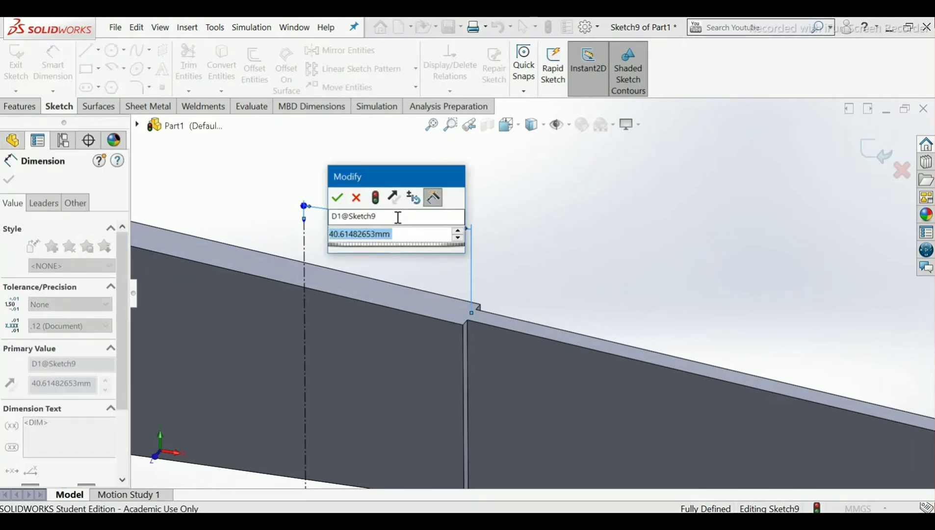
text(25)
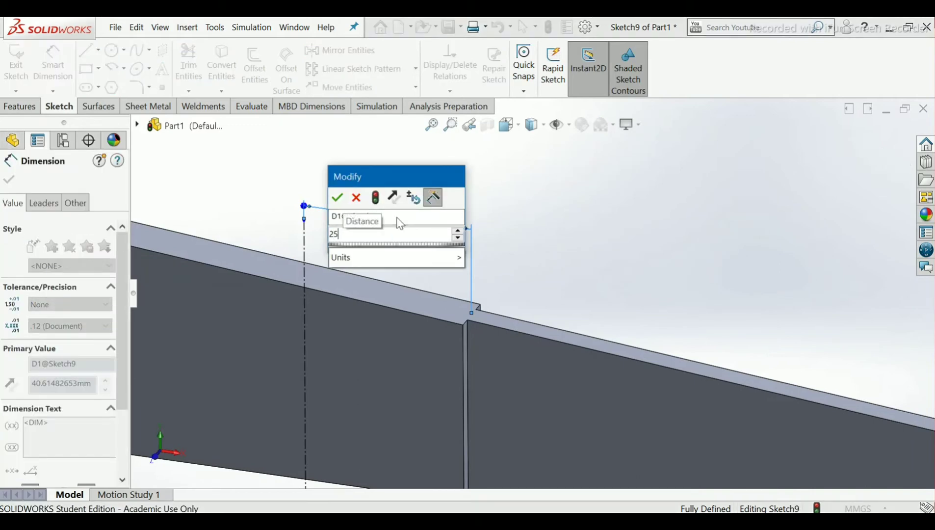
key(Return)
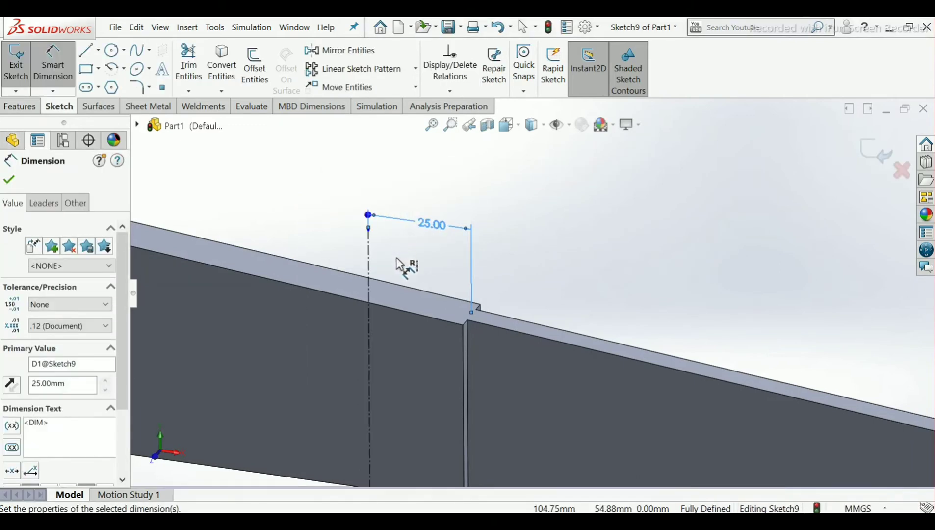
scroll(397, 266, up, 2)
click(9, 181)
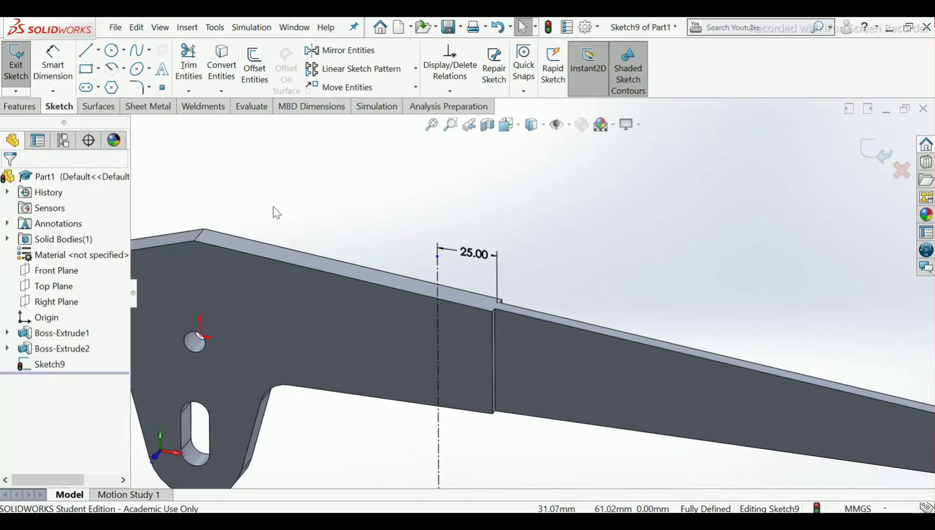
- In the front view, measure the horizontal distance from the origin to the vertical centerline without keeping a dimension
key(ctrl+1)
scroll(455, 247, down, 2)
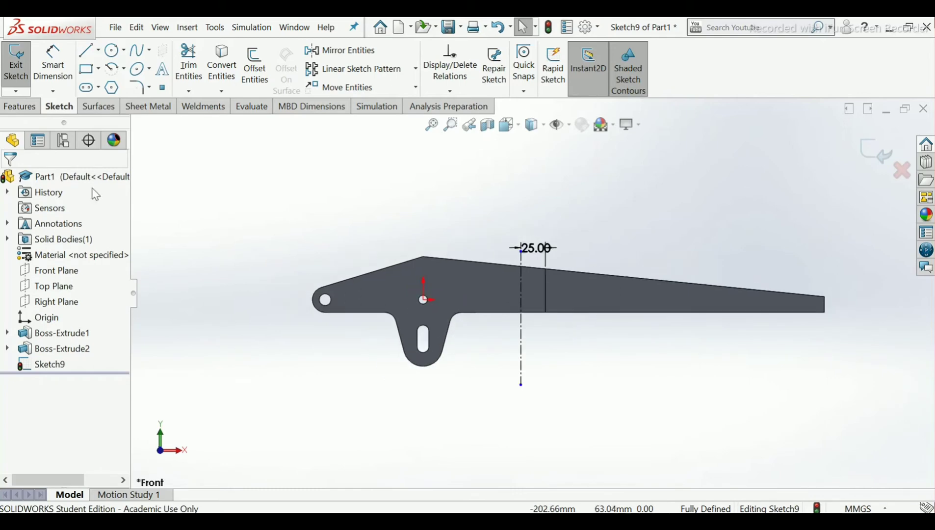
click(53, 63)
scroll(461, 292, down, 2)
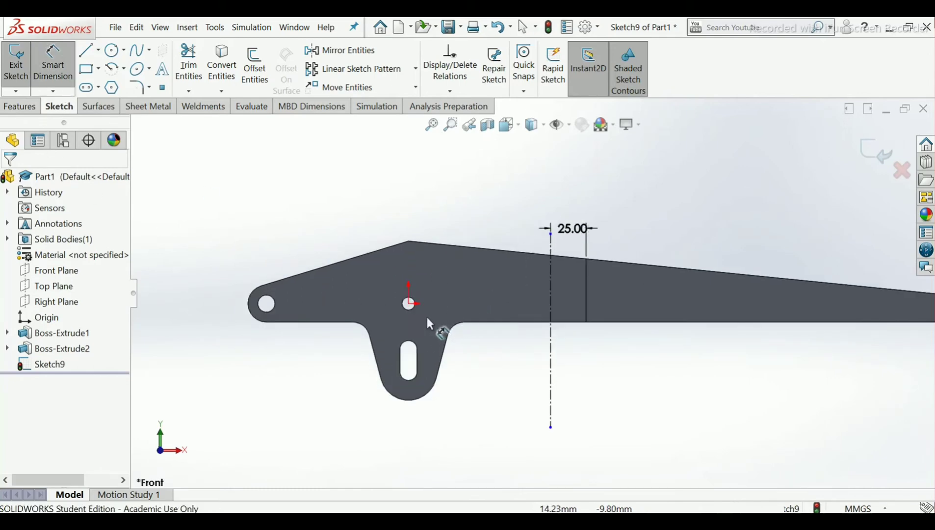
click(410, 305)
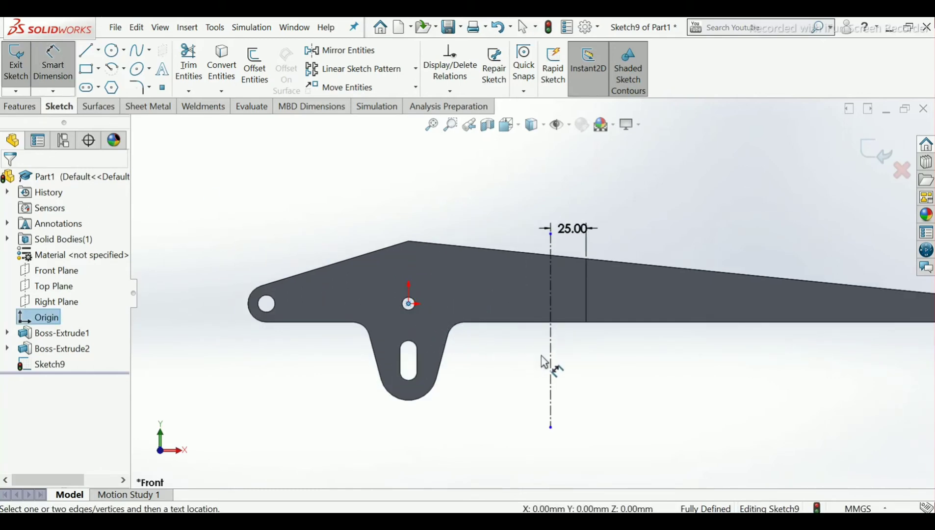
click(551, 360)
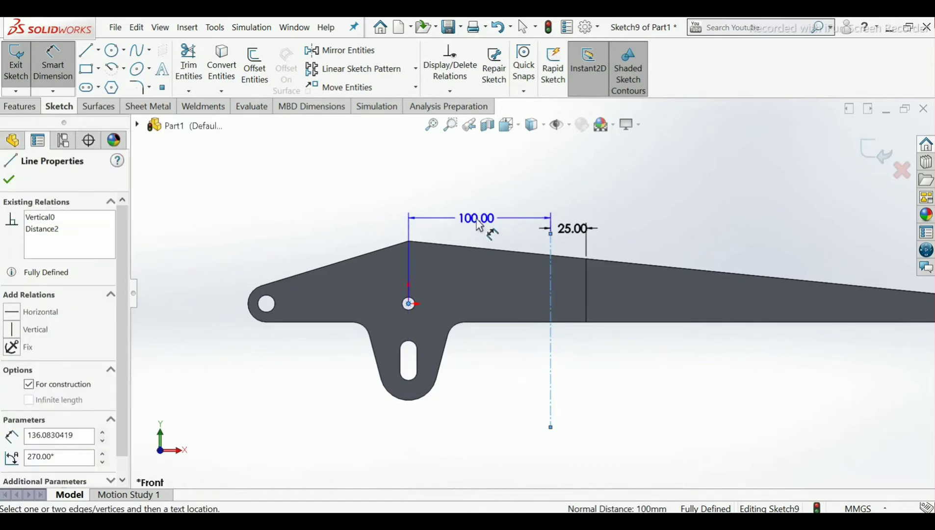
key(Escape)
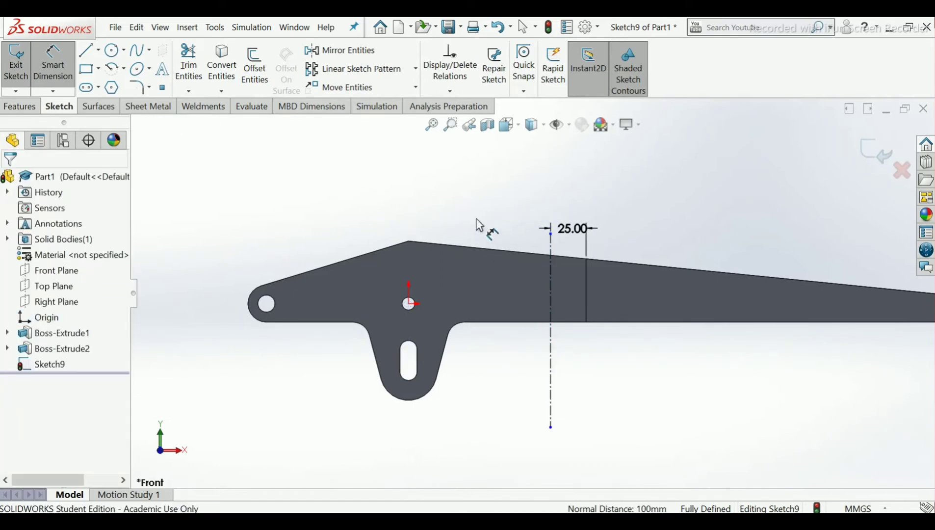
key(Escape)
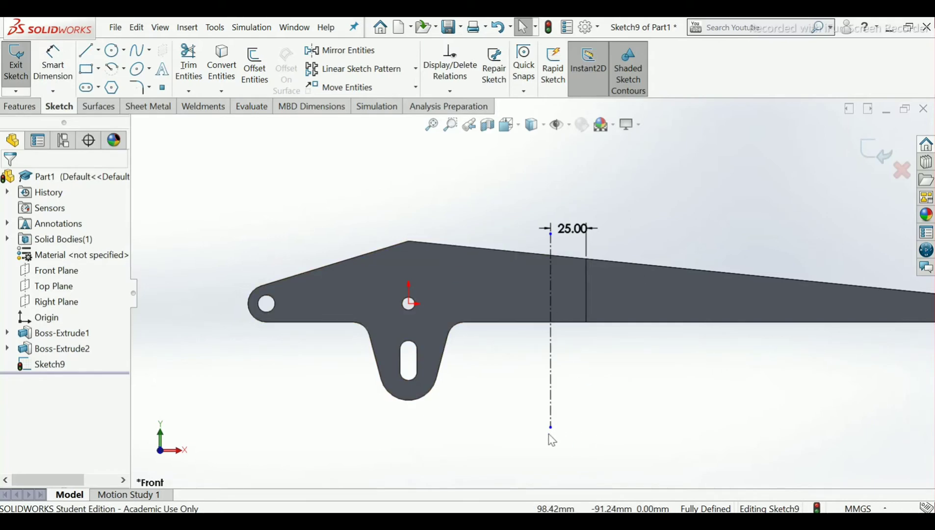
- Extend the vertical centerline further below the arm by moving its lower endpoint down
drag(551, 429, 556, 459)
click(640, 344)
scroll(639, 342, down, 1)
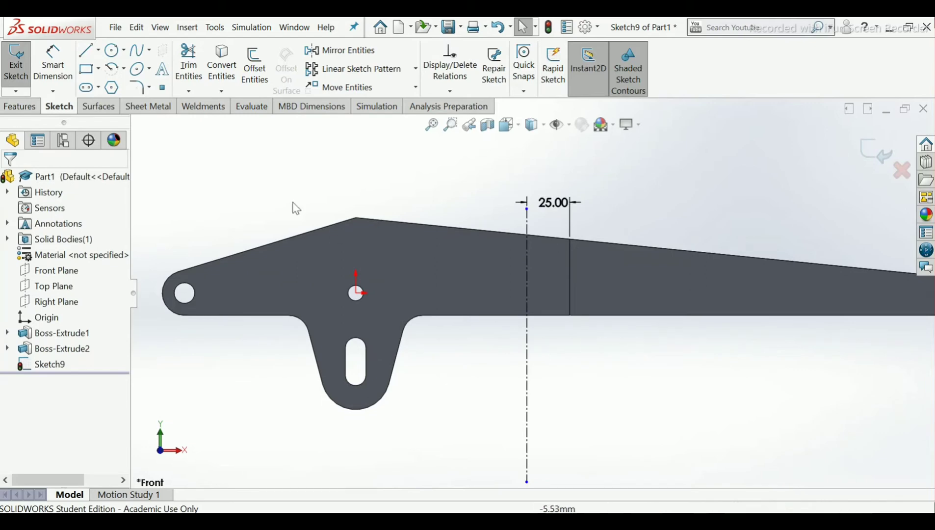
- Sketch a closed four-sided profile below the arm's lower edge, against the centerline, about 15 mm wide with a sloped bottom about 19 mm long
scroll(68, 59, up, 1)
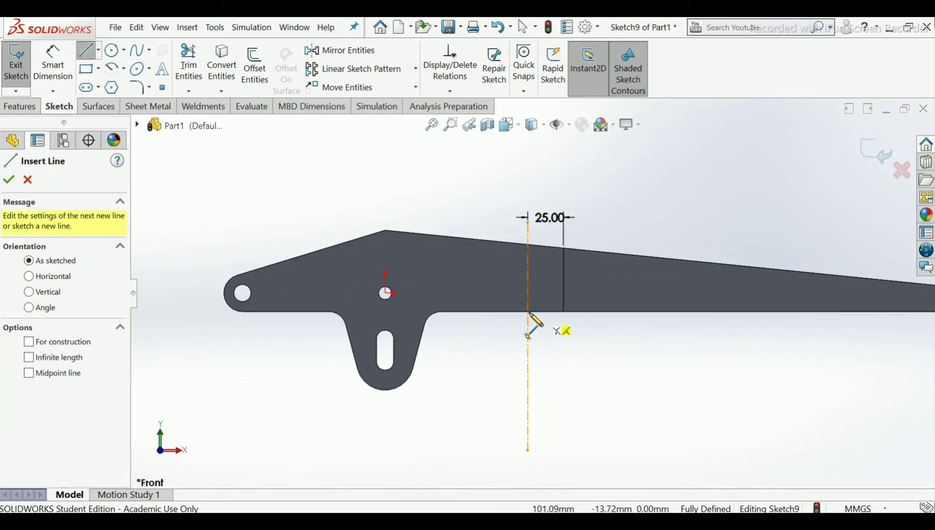
scroll(528, 312, down, 2)
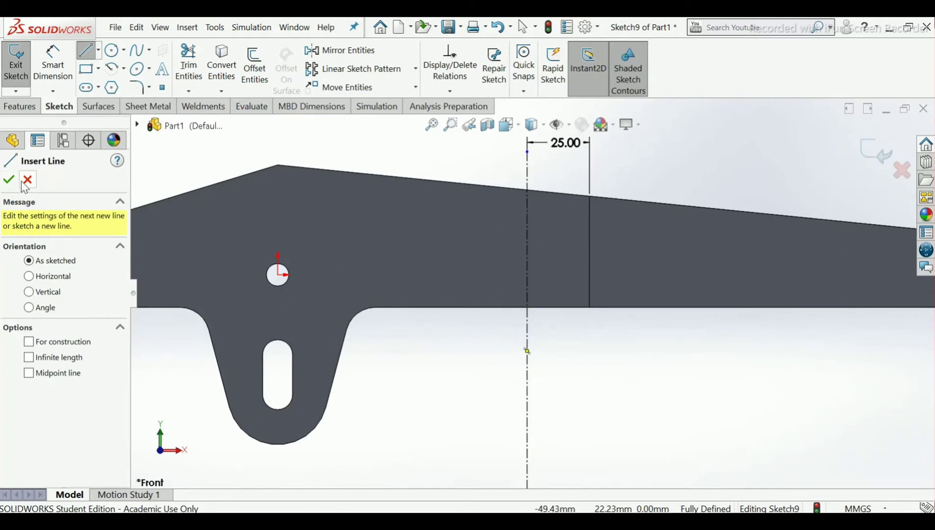
click(528, 308)
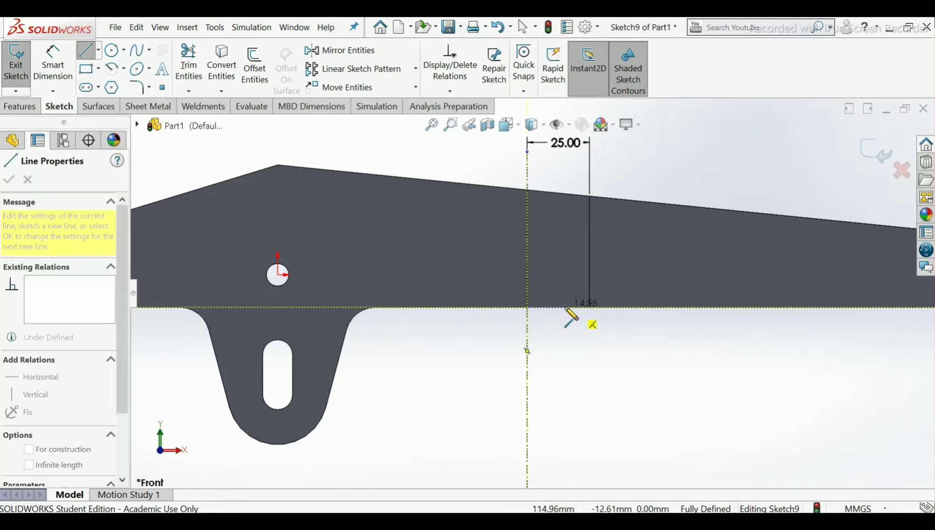
click(564, 307)
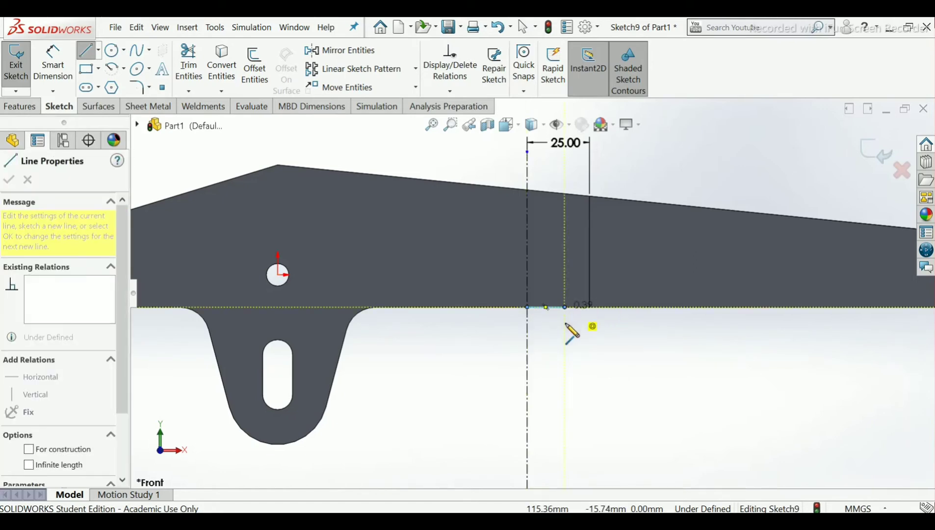
double_click(565, 394)
click(565, 394)
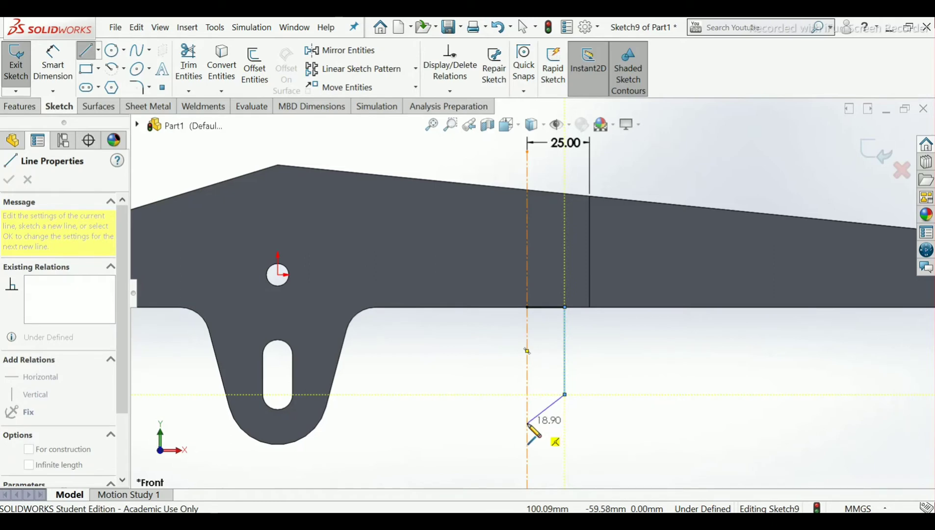
click(527, 423)
click(527, 307)
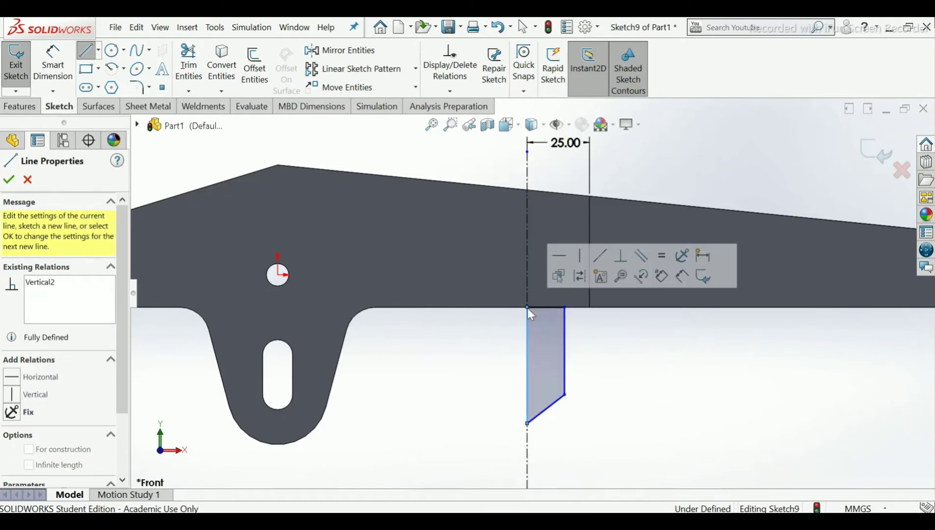
right_click(527, 307)
click(545, 321)
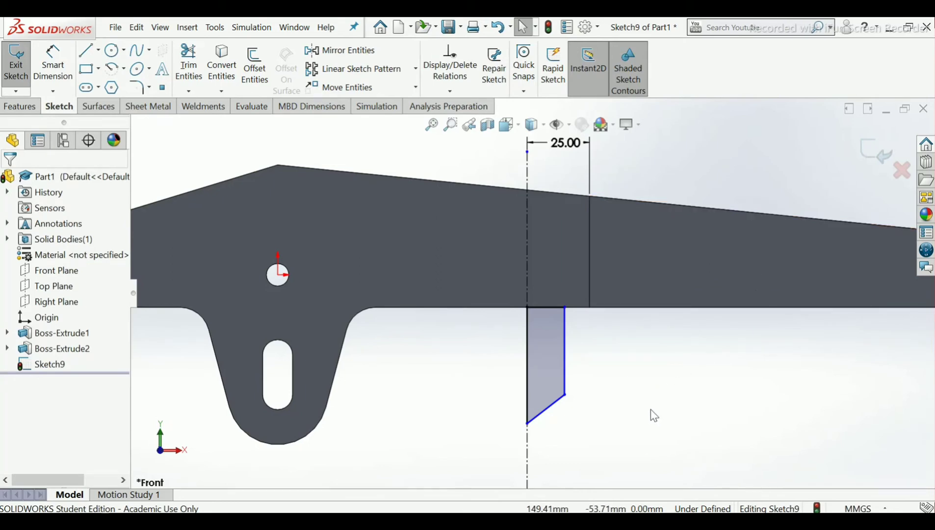
- Dimension the vertical distance from the origin to the lower tip of the pin profile as 46 mm
scroll(650, 409, up, 1)
scroll(649, 408, down, 1)
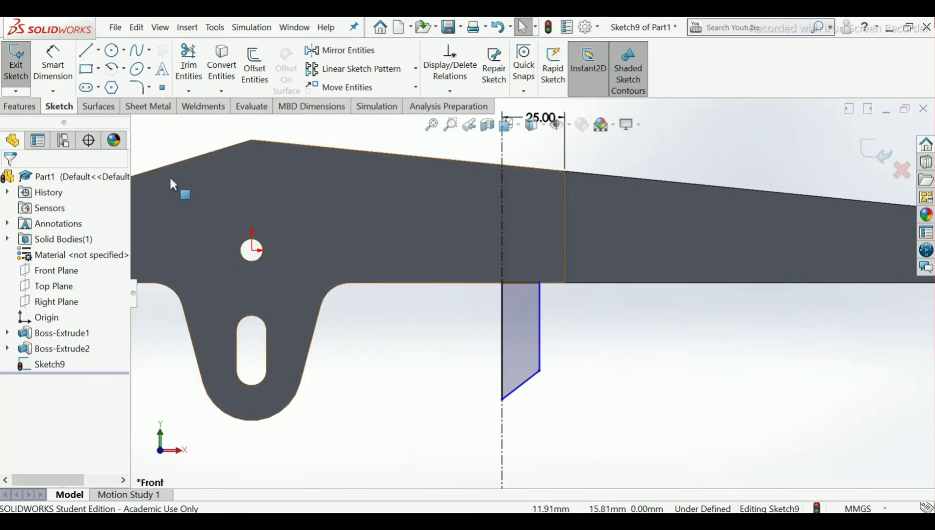
click(54, 67)
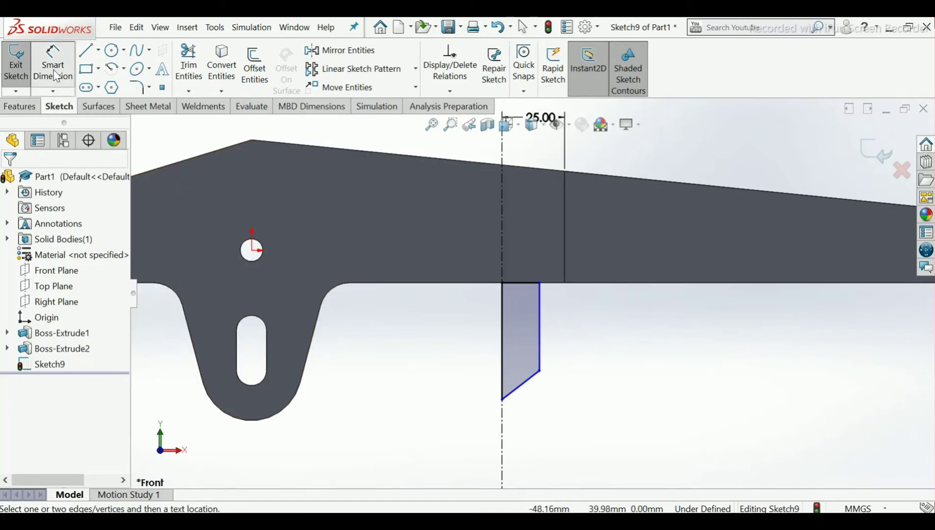
click(252, 250)
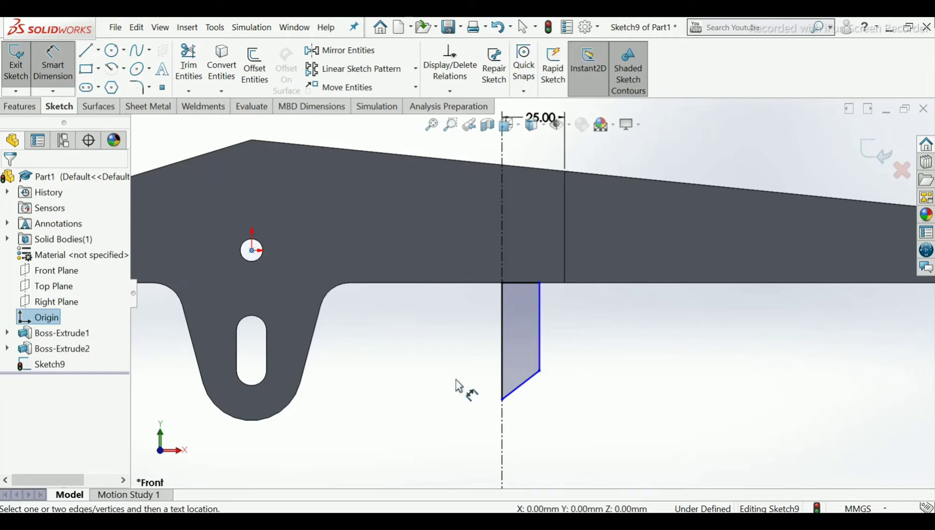
click(503, 400)
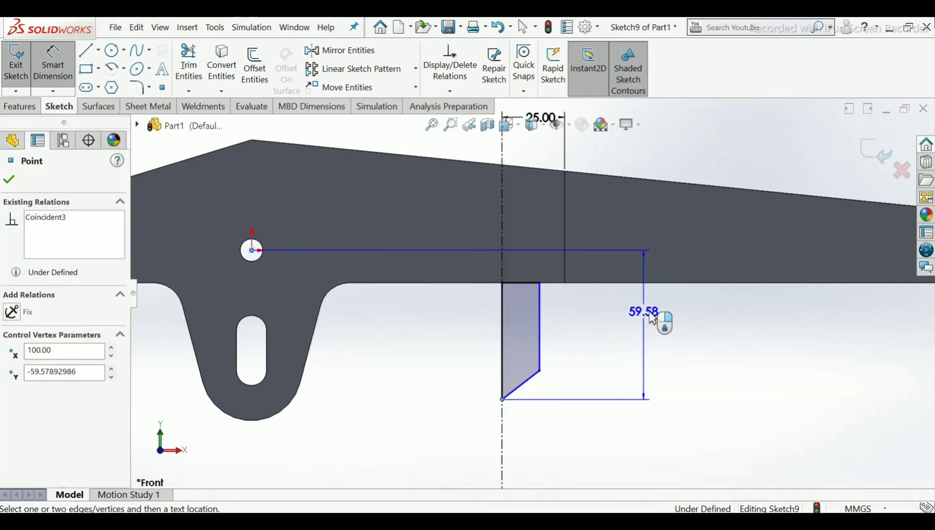
click(671, 321)
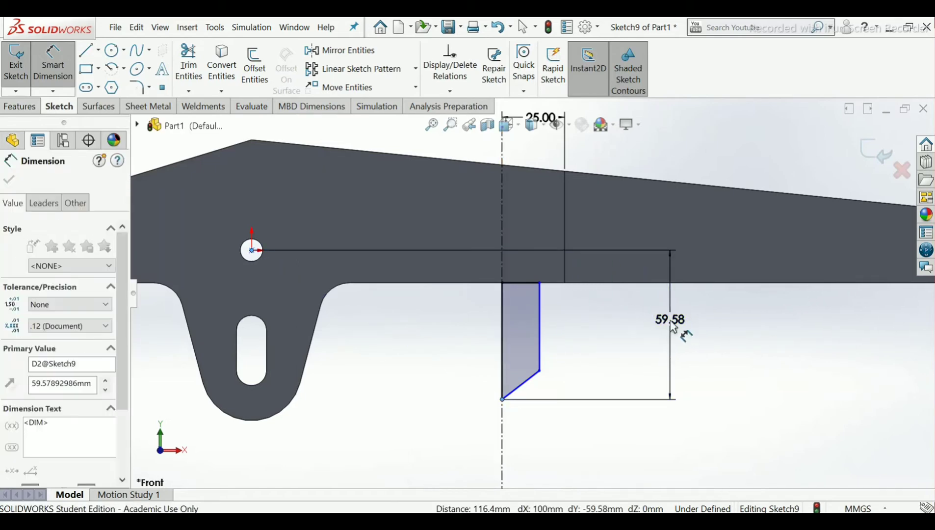
text(46)
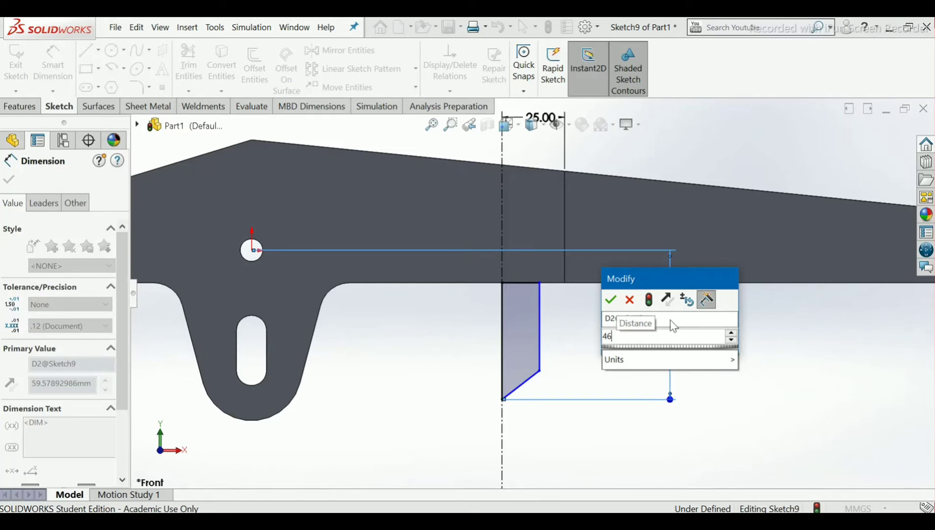
key(Return)
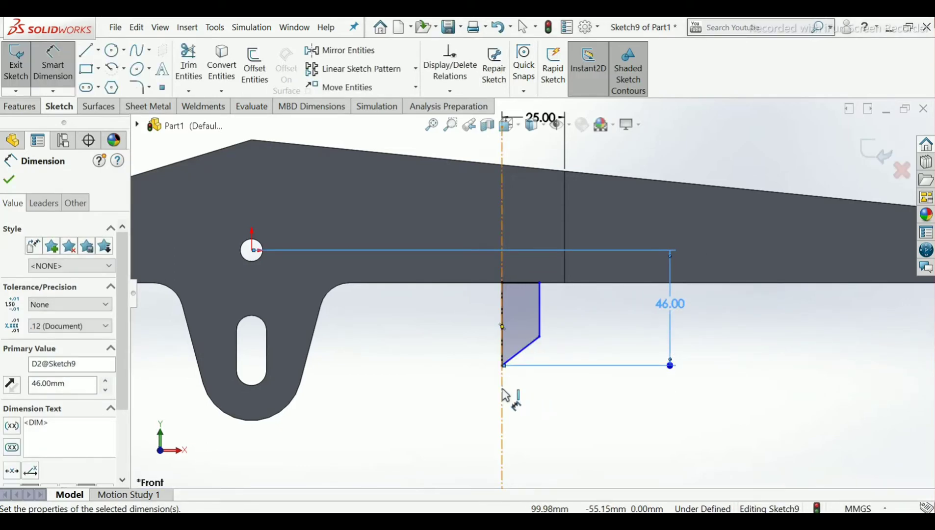
scroll(505, 395, up, 2)
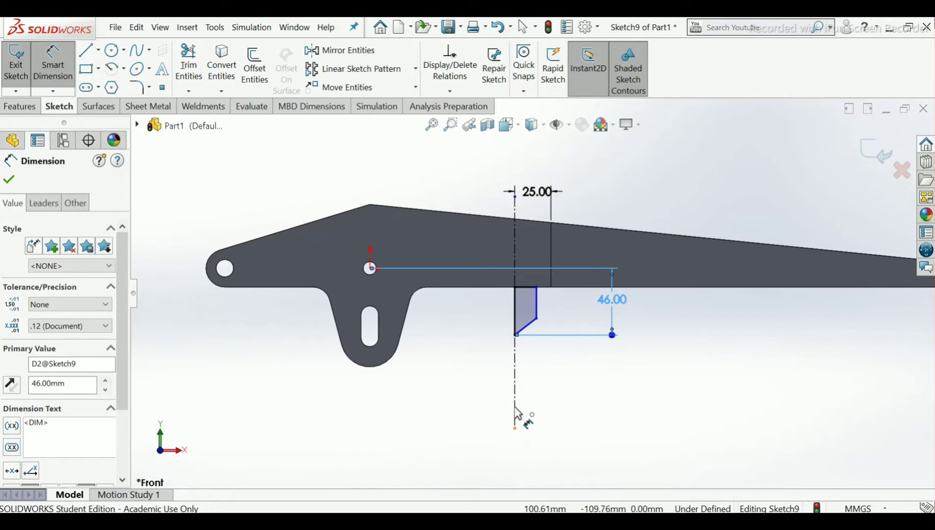
click(515, 428)
click(515, 428)
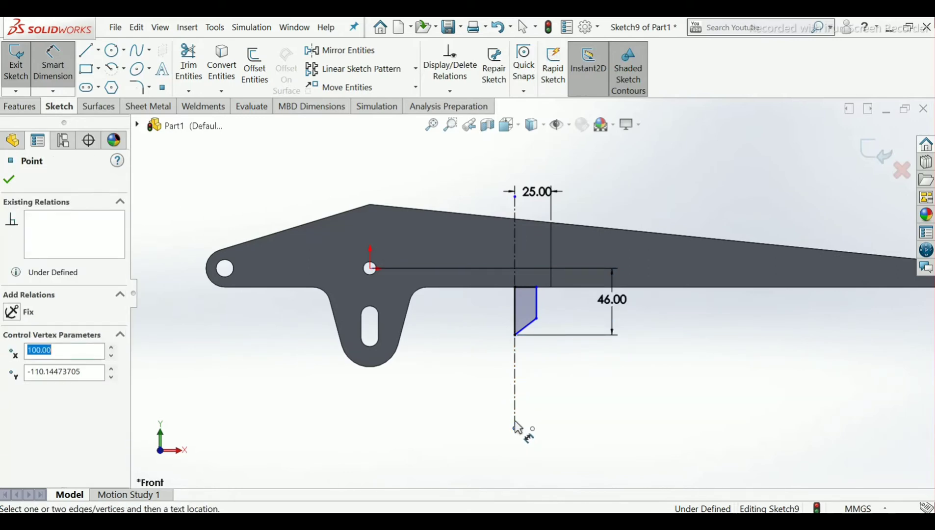
click(9, 180)
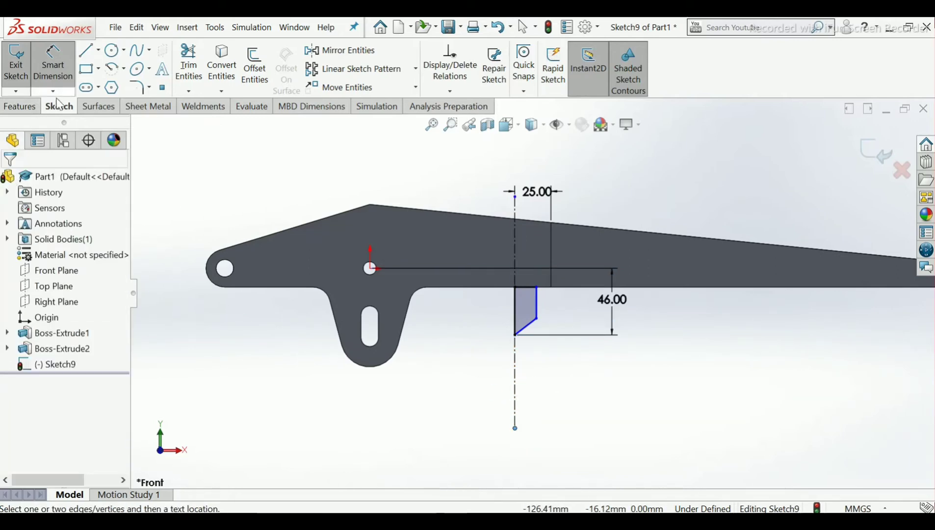
scroll(582, 271, down, 5)
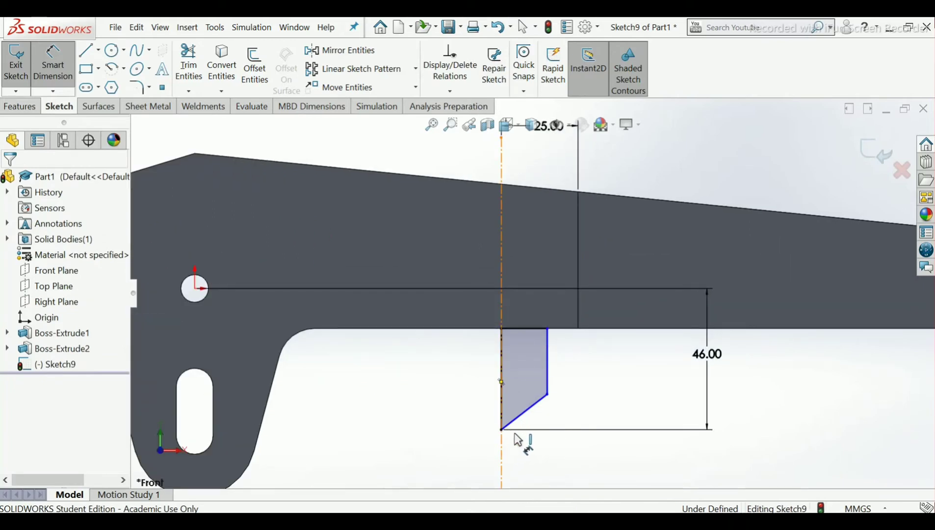
click(549, 395)
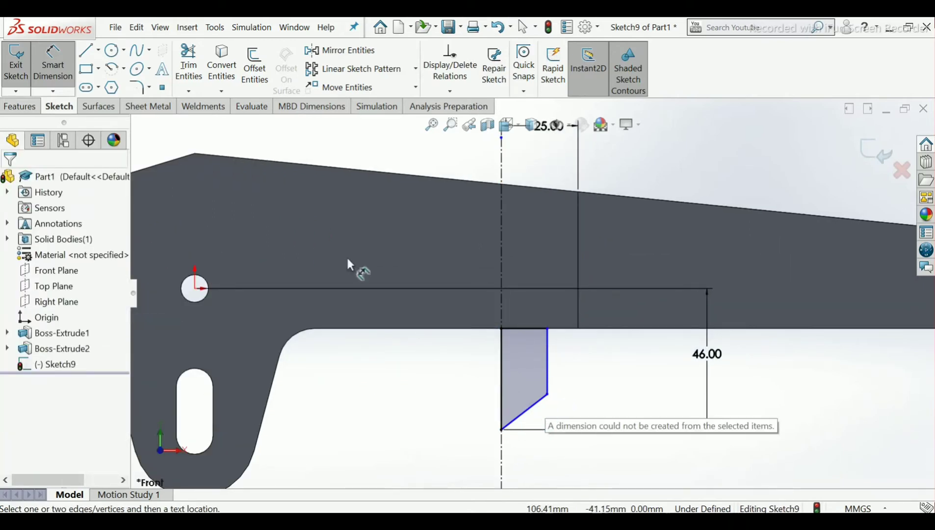
- Dimension the profile's outer vertical line to the centerline as a doubled diameter distance of 12 mm
click(62, 80)
click(63, 87)
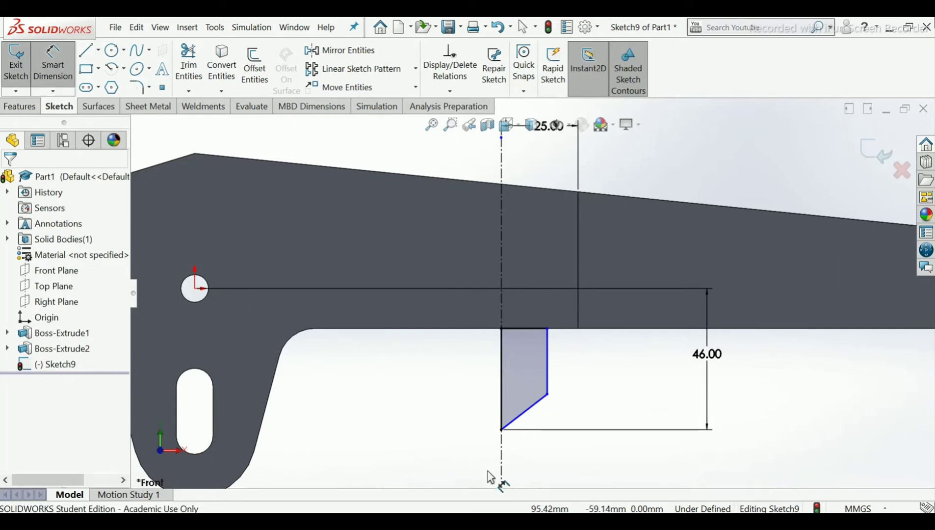
click(549, 407)
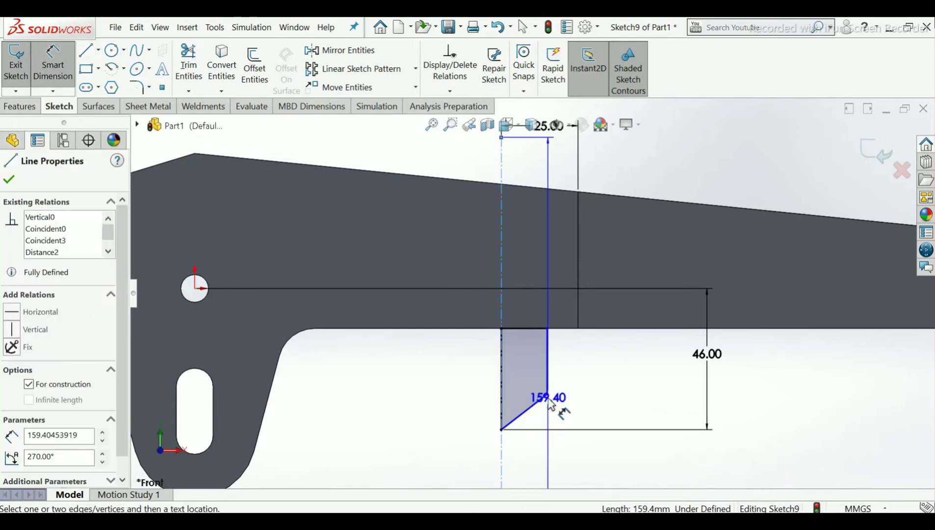
click(547, 393)
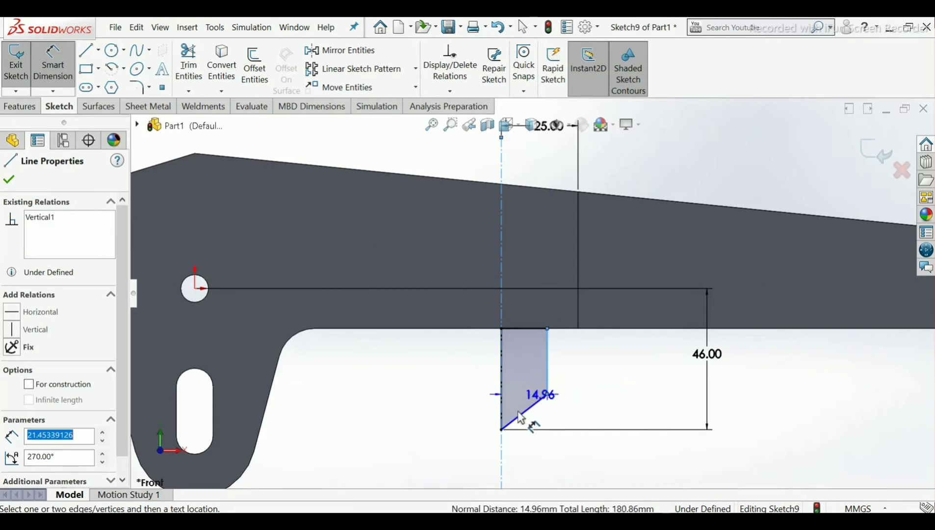
click(441, 414)
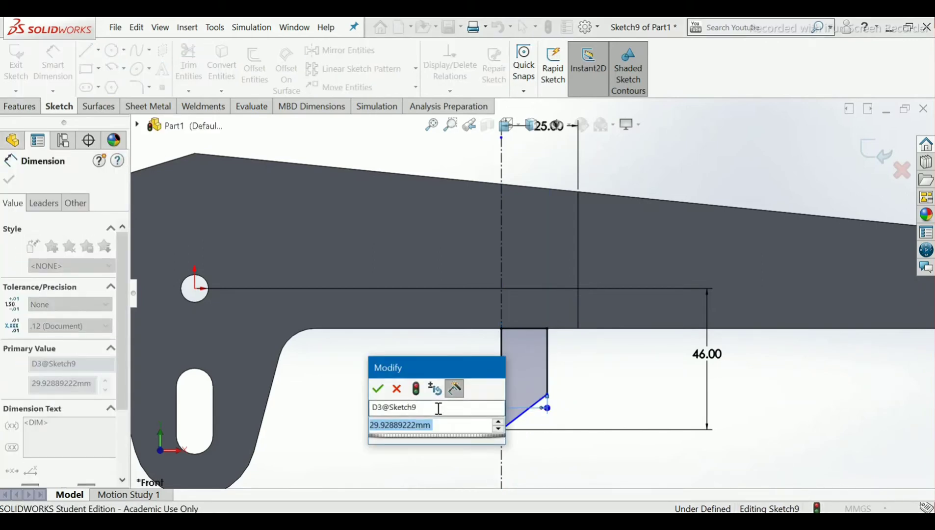
text(30)
key(Return)
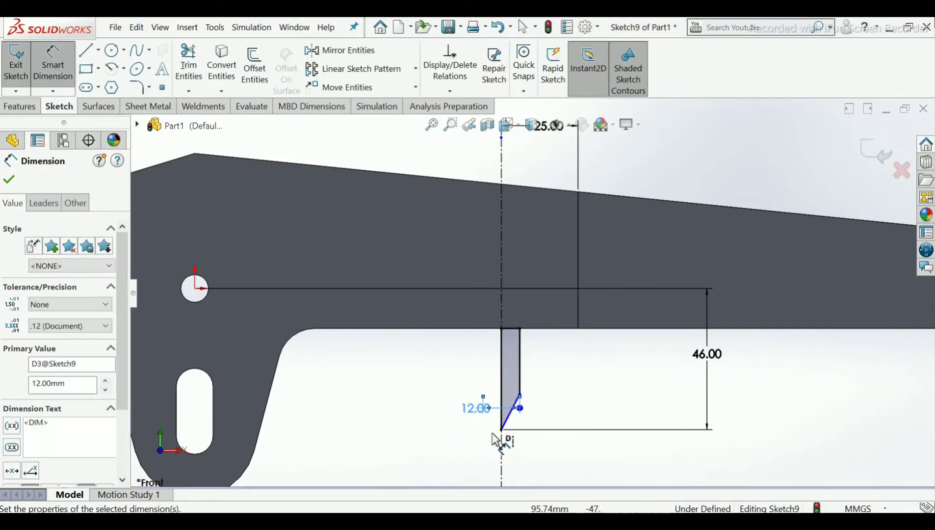
scroll(526, 410, down, 3)
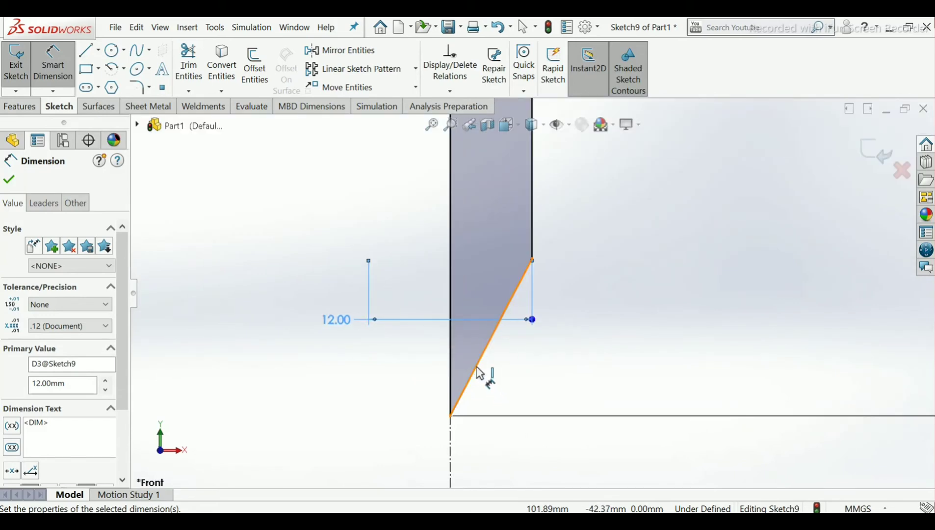
click(477, 367)
click(451, 436)
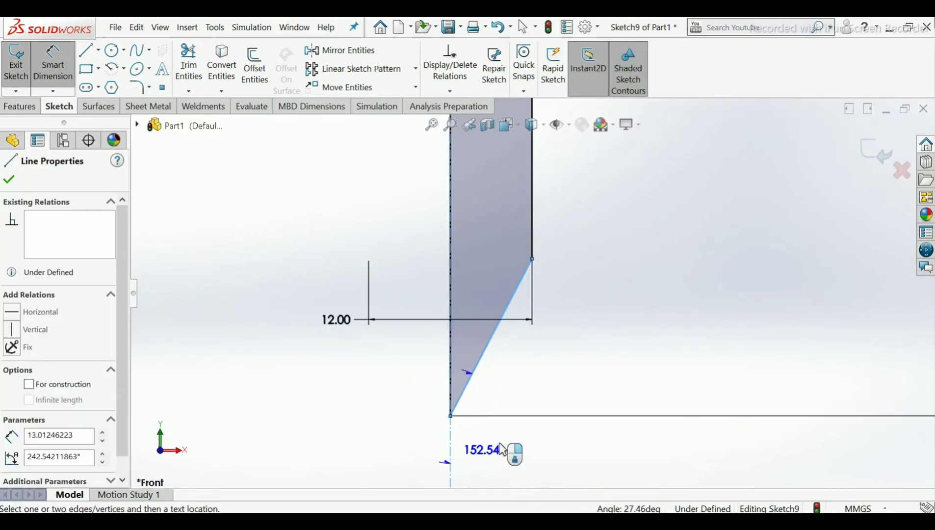
click(530, 444)
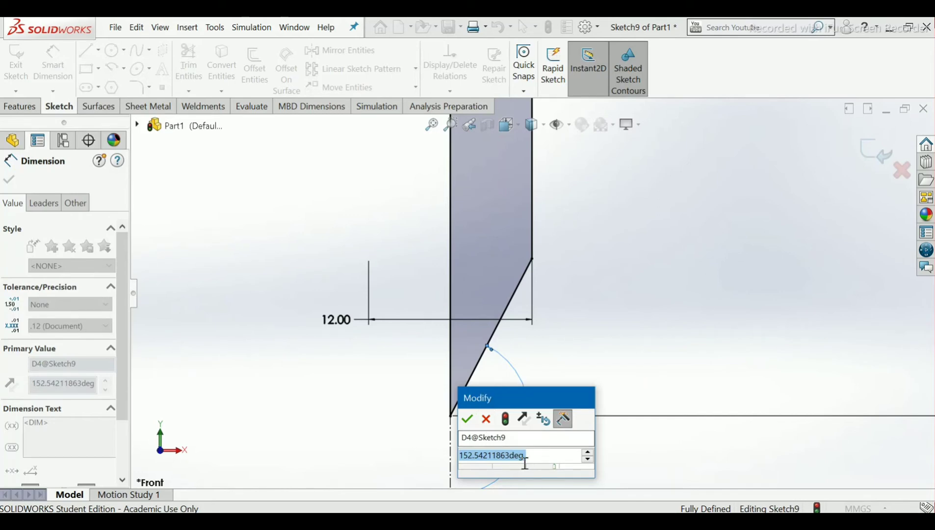
text(12)
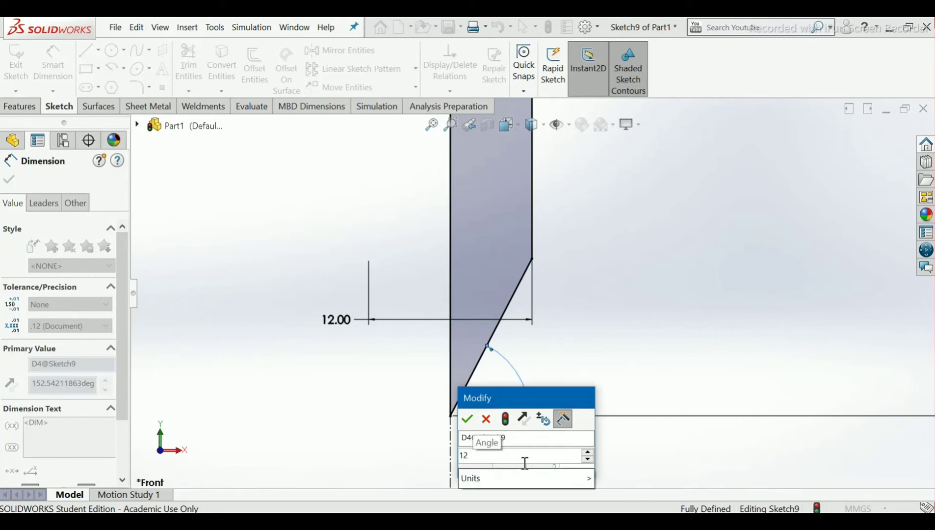
text(0)
key(Return)
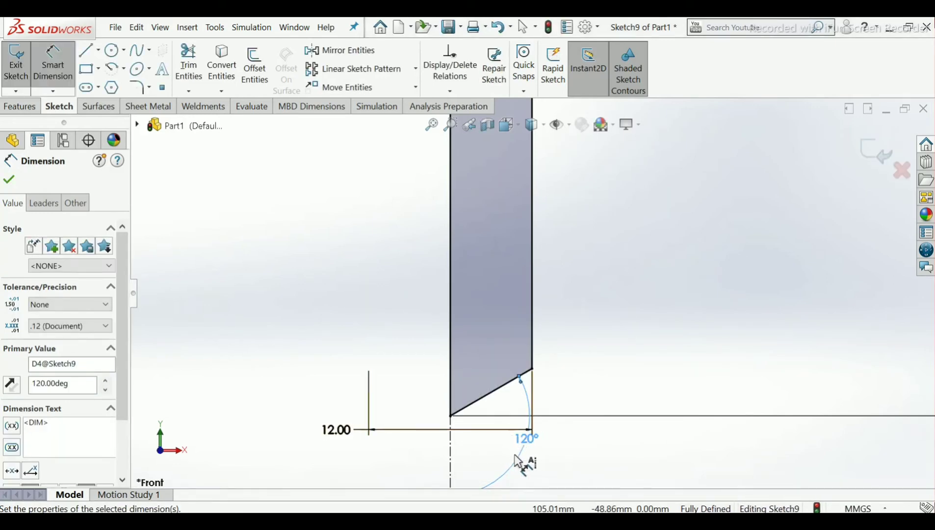
key(Delete)
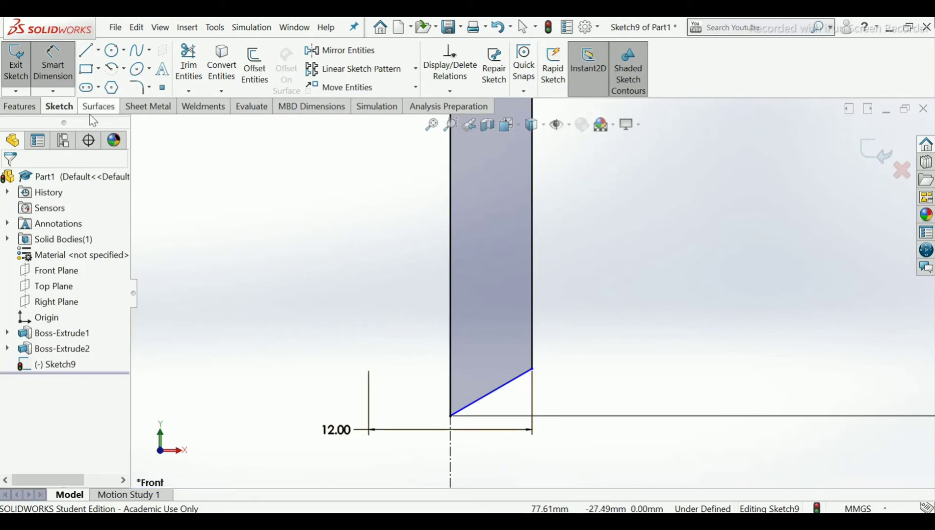
- Dimension the angle between the pin profile's sloped bottom line and the vertical centerline as 30°
click(465, 433)
click(505, 386)
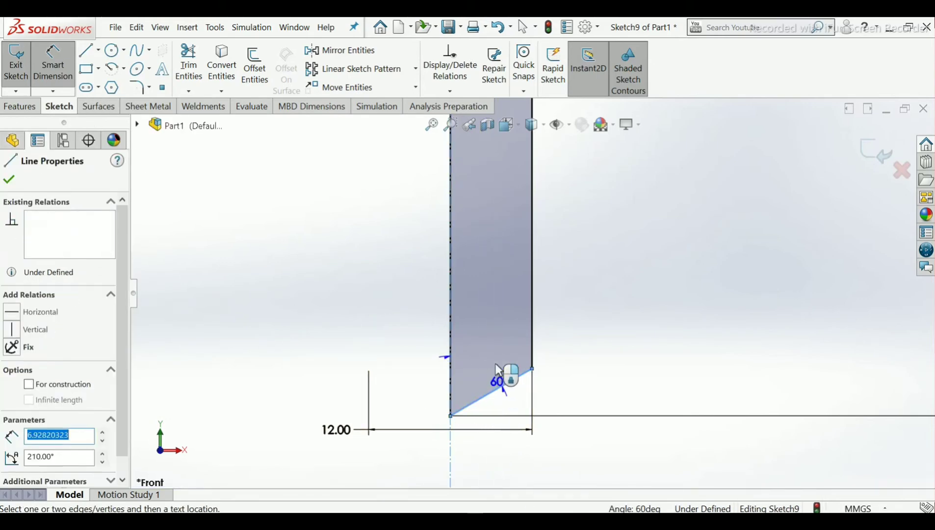
click(495, 351)
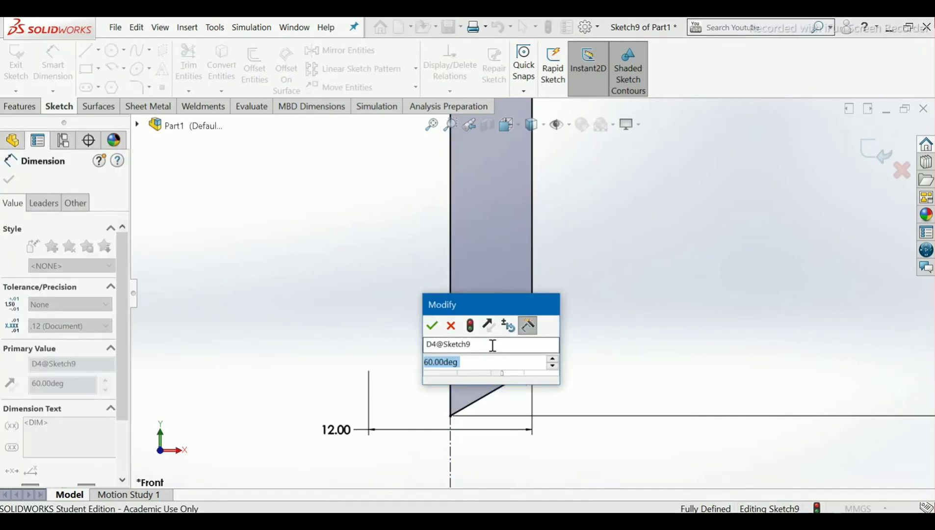
text(30)
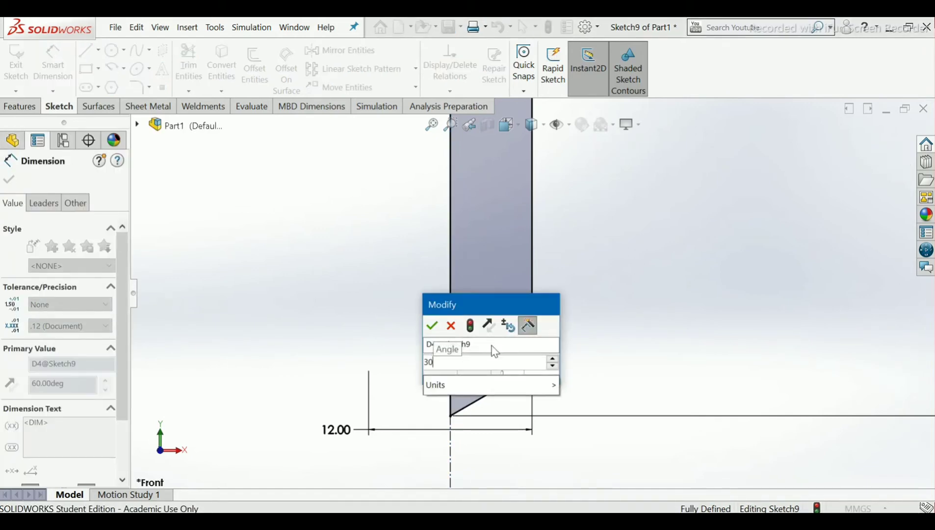
key(Return)
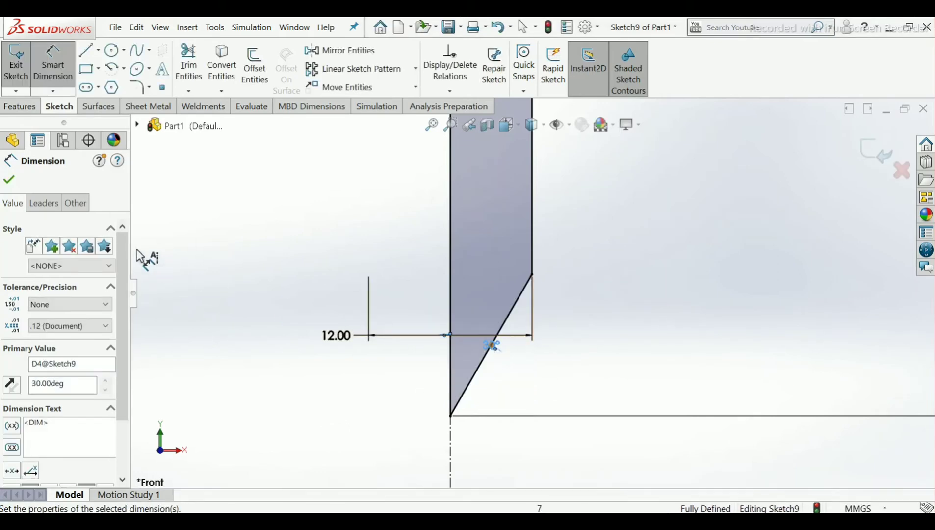
key(Escape)
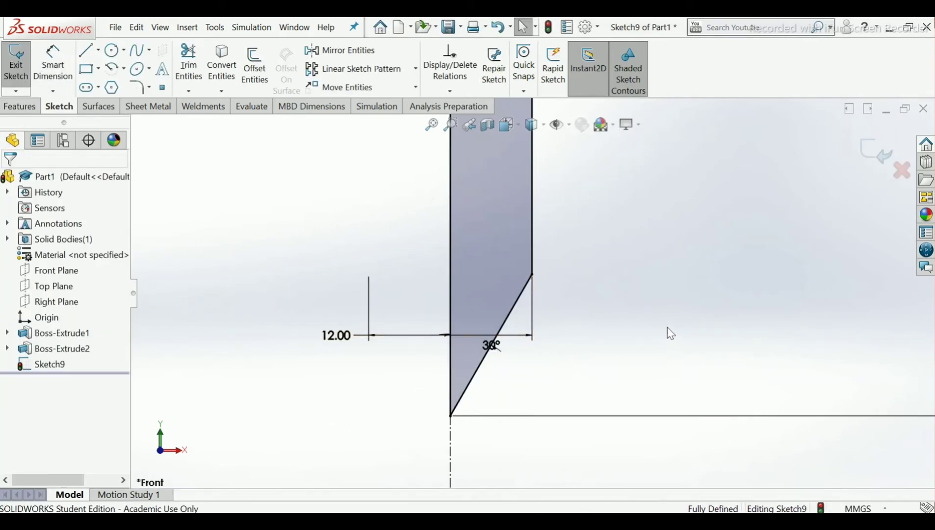
- Shorten the vertical centerline by moving its lower endpoint up to about 60 mm below the origin
key(z)
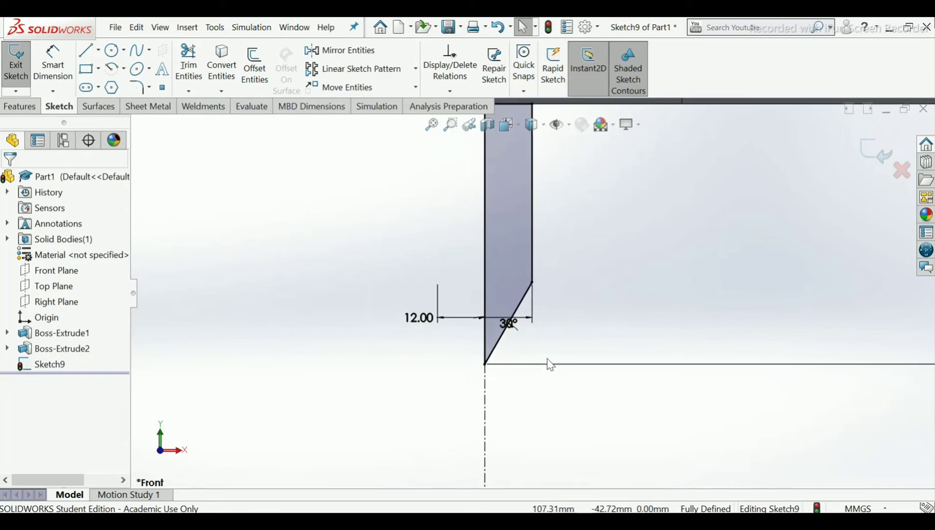
key(z)
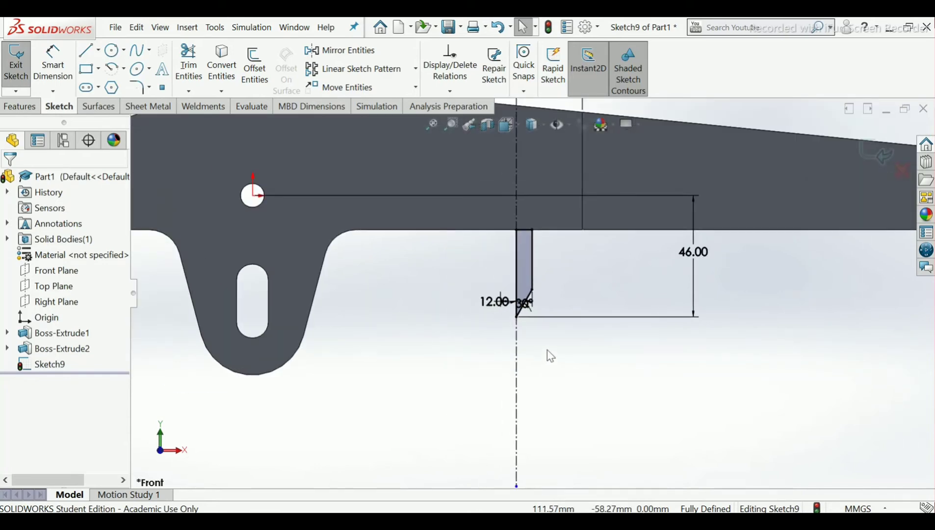
key(z)
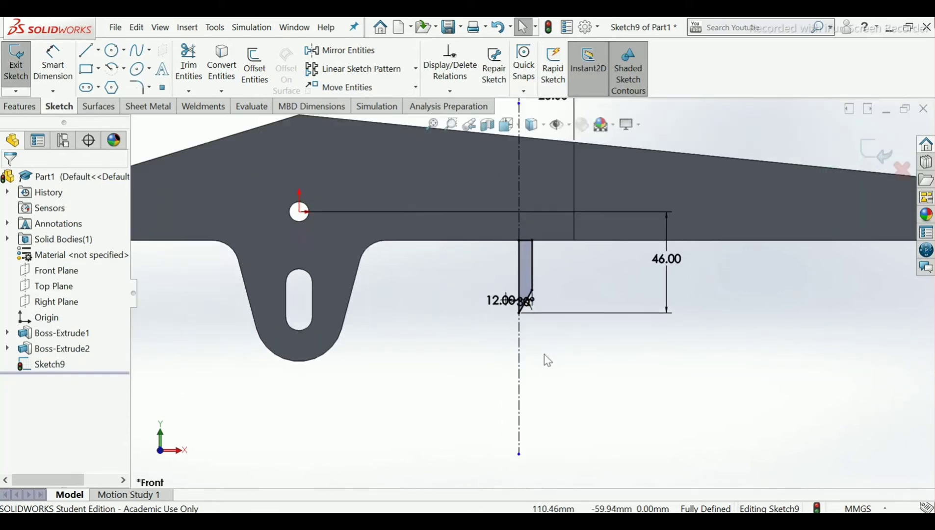
drag(523, 404, 523, 328)
- Reposition the 30° angle dimension text outside the profile, beside the sloped tip
scroll(537, 271, down, 5)
scroll(543, 284, down, 4)
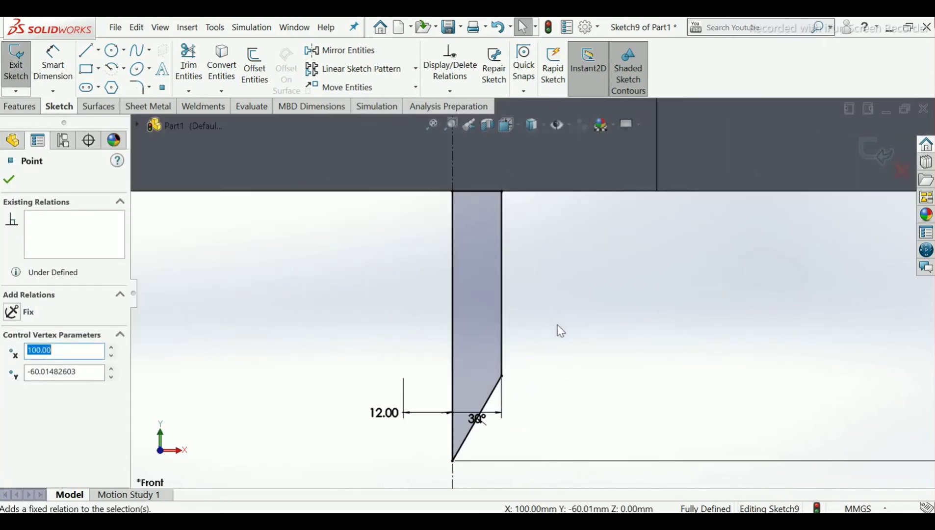
drag(478, 418, 515, 447)
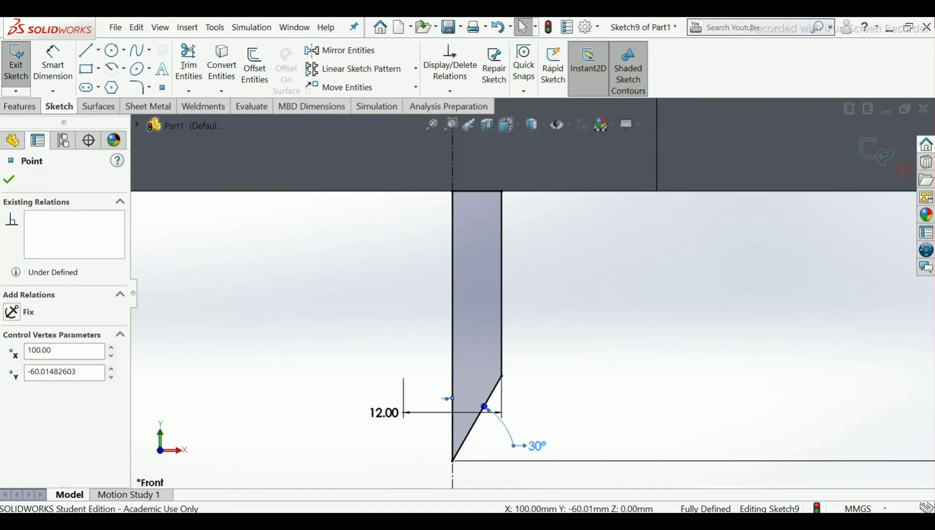
click(582, 374)
- Finish the sketch and revolve the half pin profile 360° about the vertical centerline, merged with the arm
scroll(582, 373, up, 2)
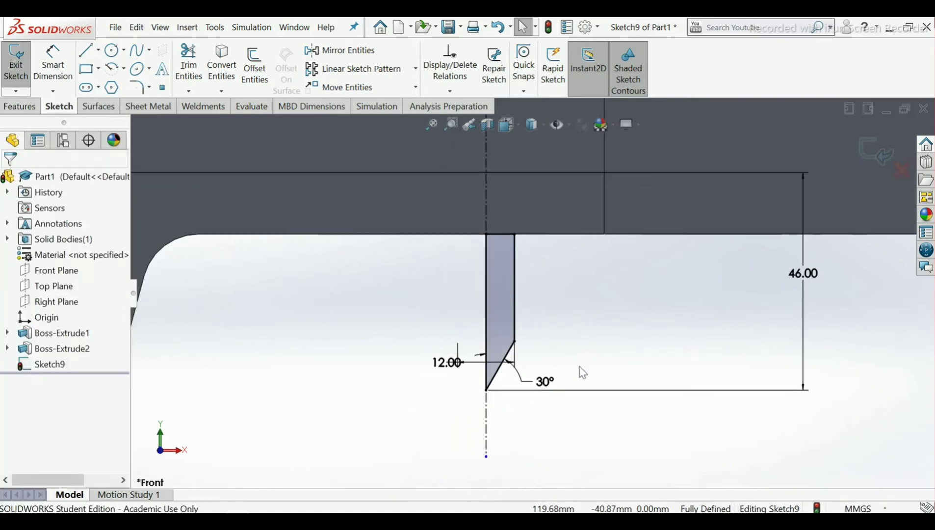
scroll(532, 294, up, 2)
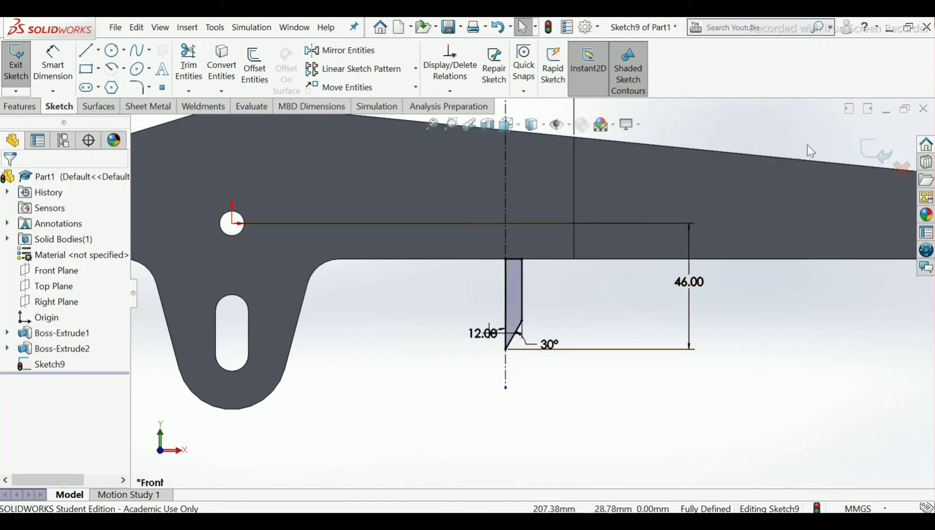
click(869, 154)
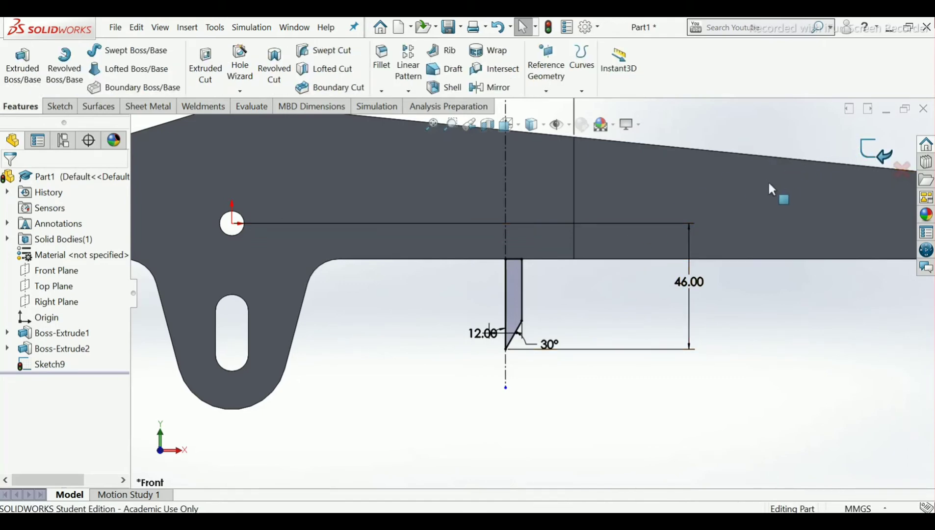
click(66, 74)
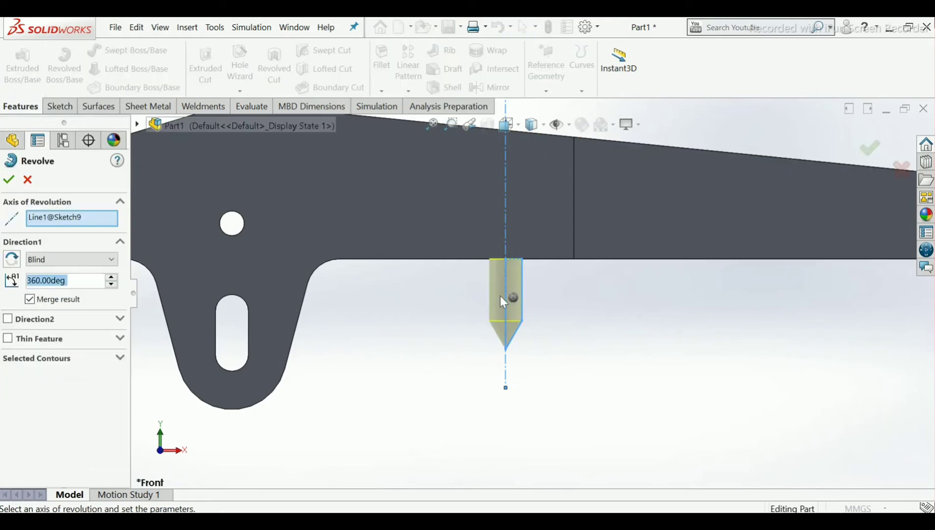
middle_drag(523, 280, 507, 211)
scroll(515, 260, down, 2)
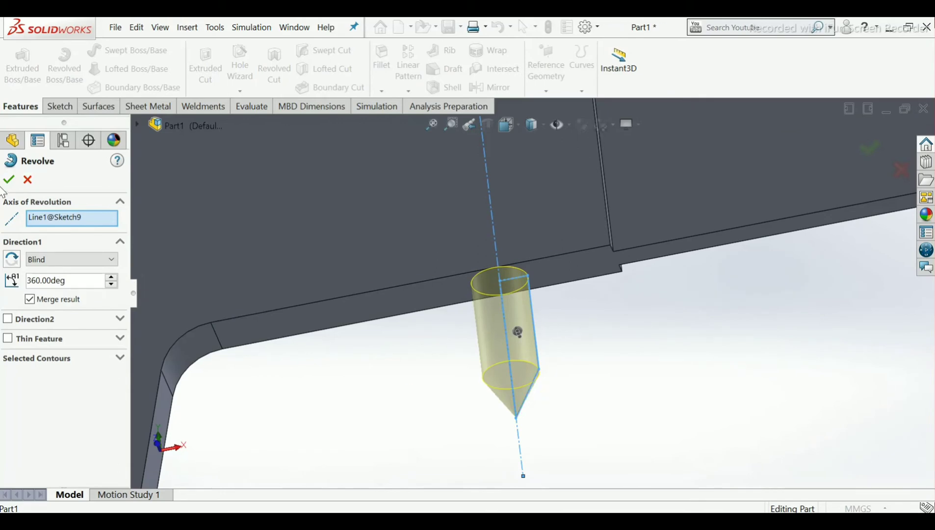
click(8, 179)
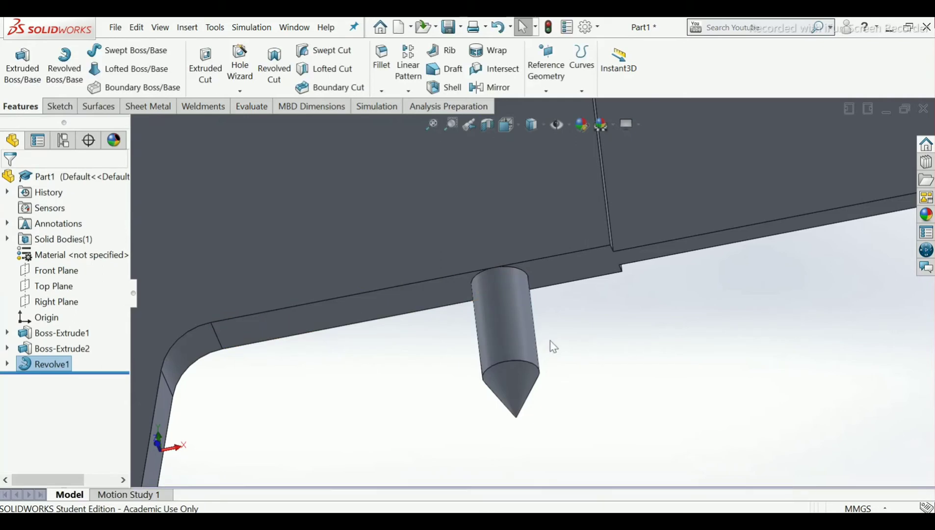
- Fillet the edge where the round pin meets the arm's lower face with a 12 mm radius
scroll(554, 346, up, 5)
scroll(500, 278, down, 1)
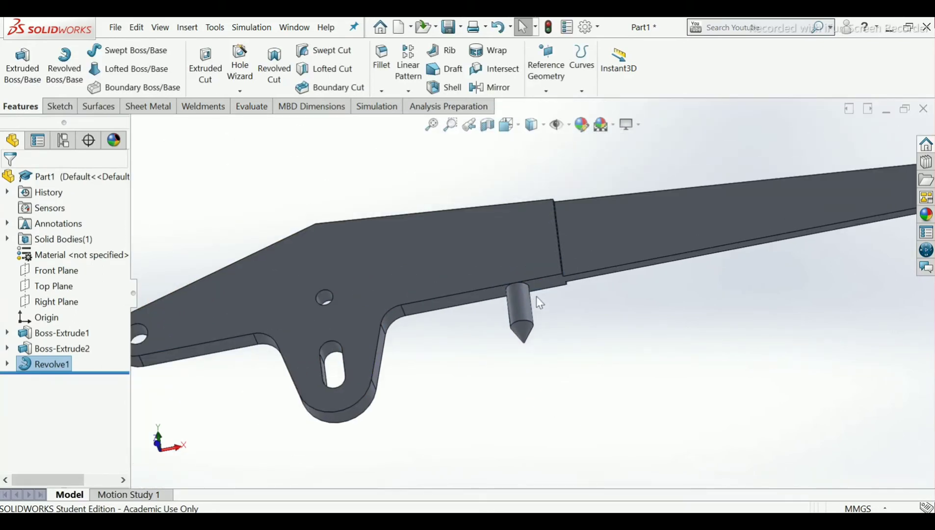
scroll(537, 296, down, 1)
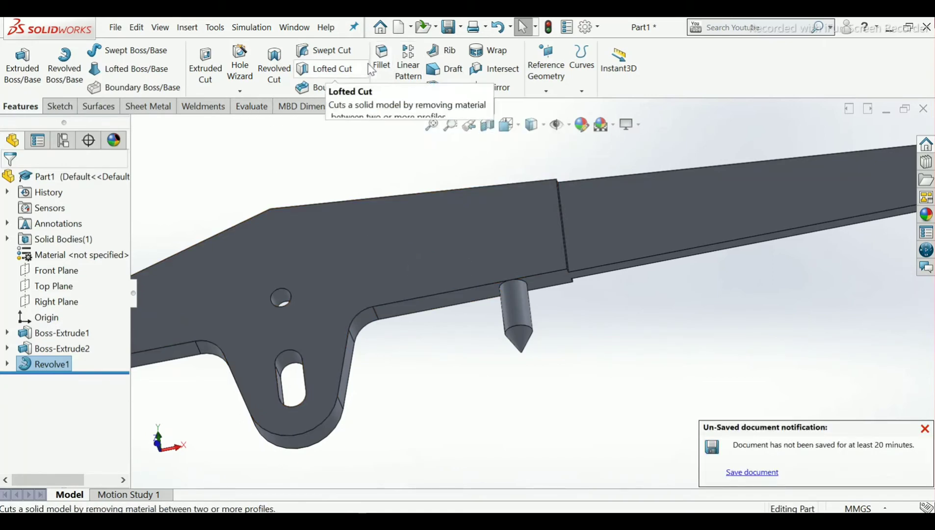
click(384, 73)
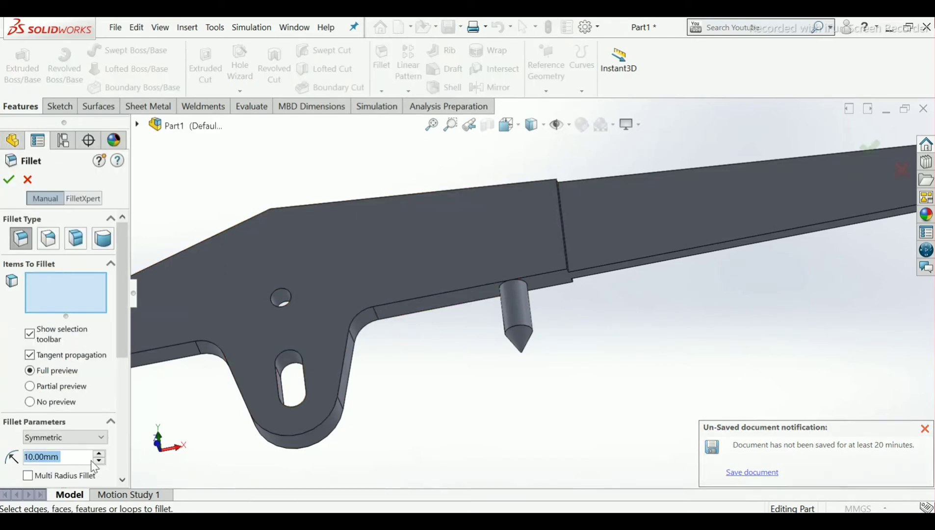
text(12)
key(Return)
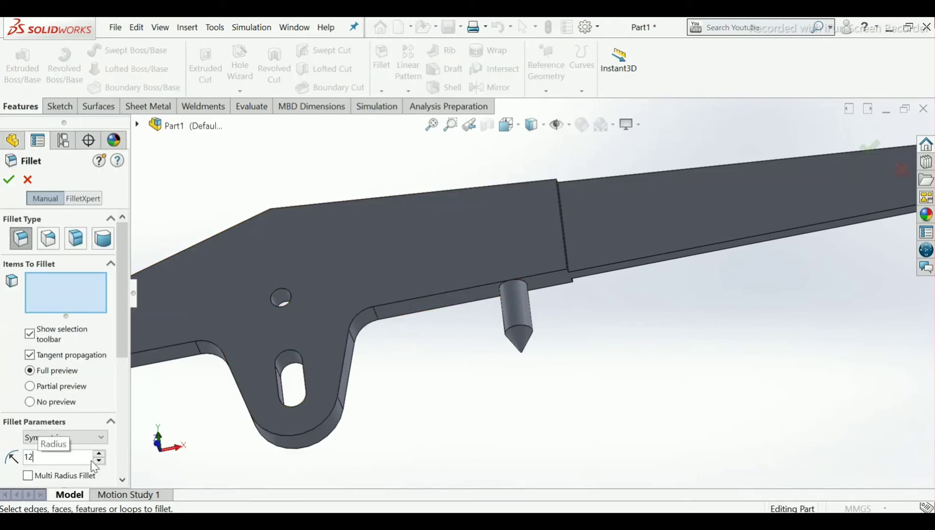
scroll(518, 291, down, 2)
scroll(517, 287, down, 3)
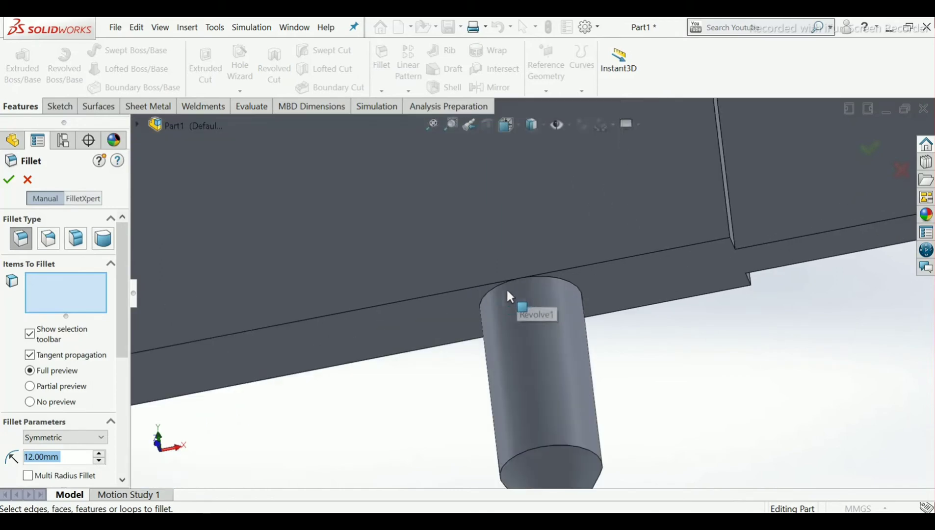
click(487, 294)
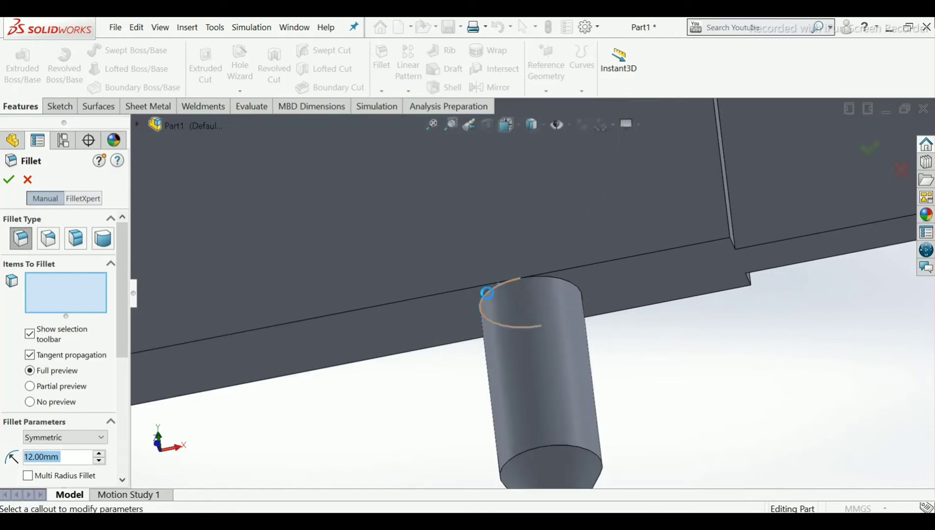
scroll(581, 324, up, 2)
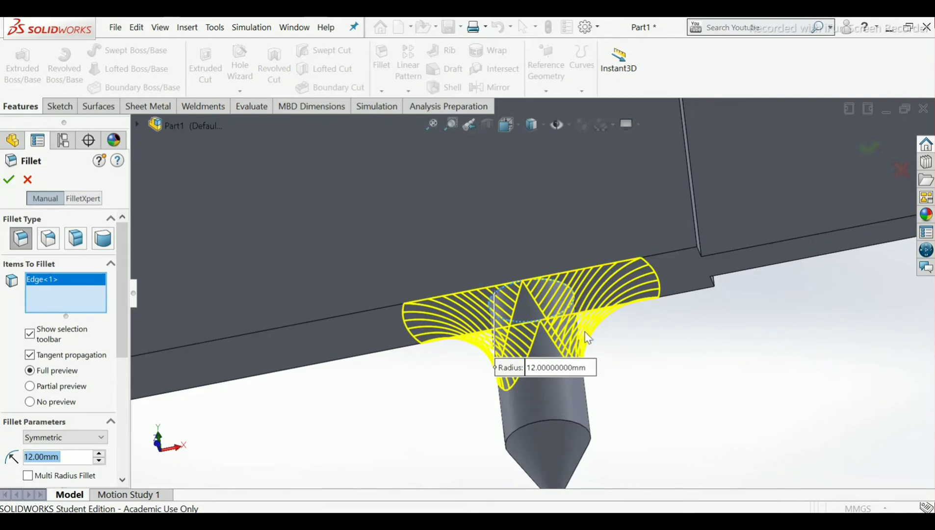
scroll(588, 337, up, 5)
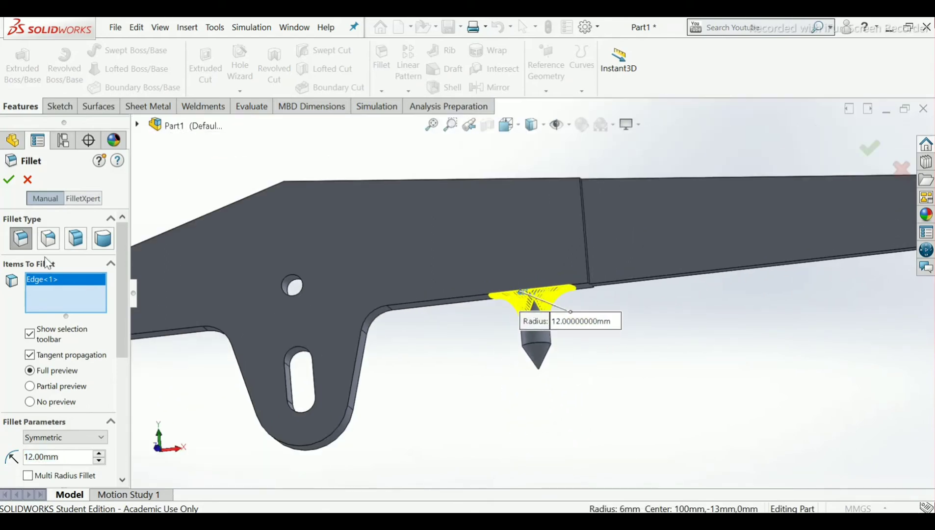
click(6, 181)
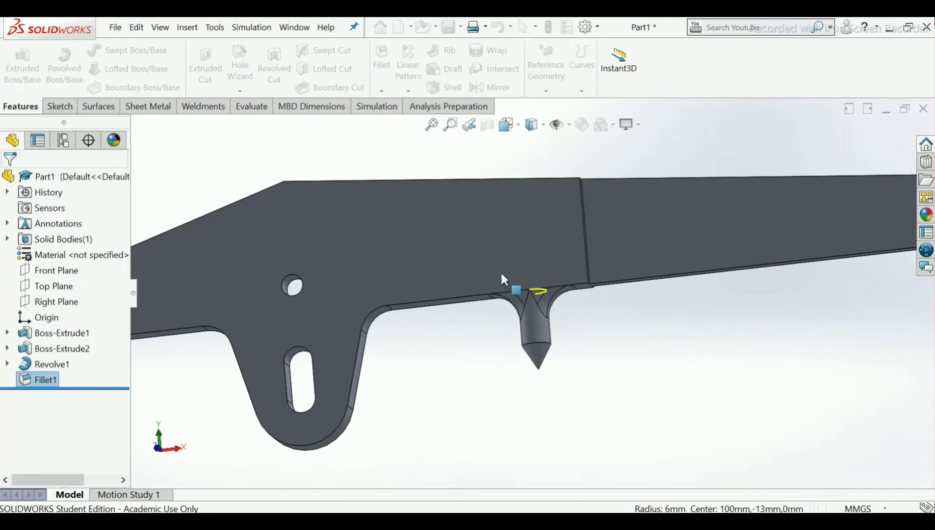
- Start a 2 mm fillet on the inner edge of the thickness step on one side of the arm
scroll(625, 157, up, 4)
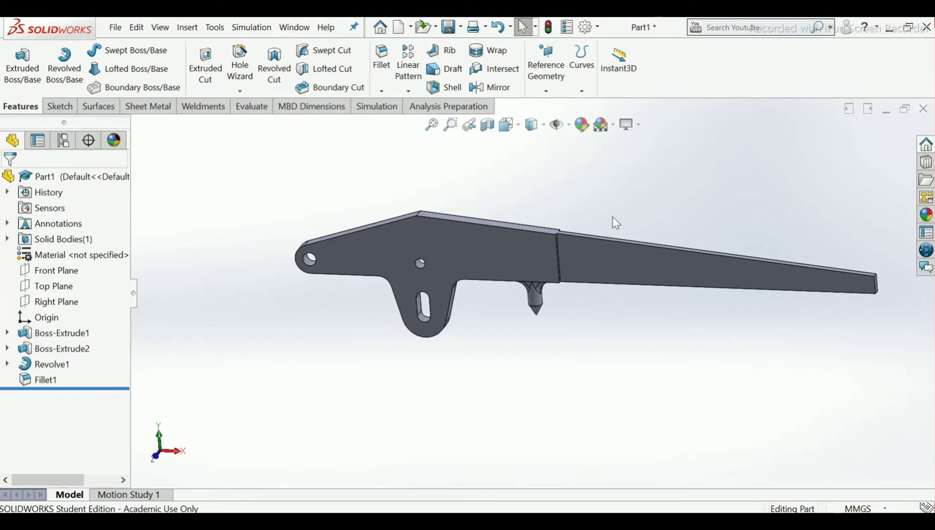
scroll(611, 219, down, 8)
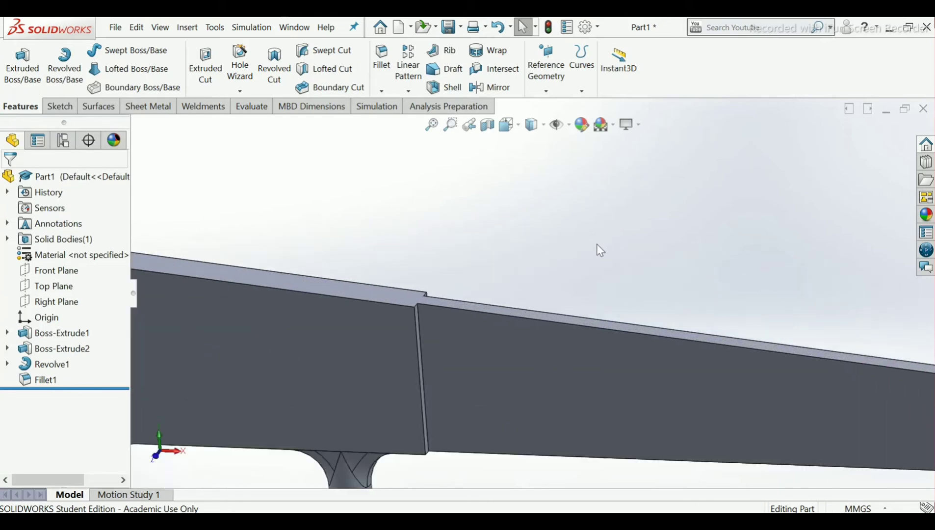
scroll(550, 307, up, 1)
middle_drag(543, 322, 453, 330)
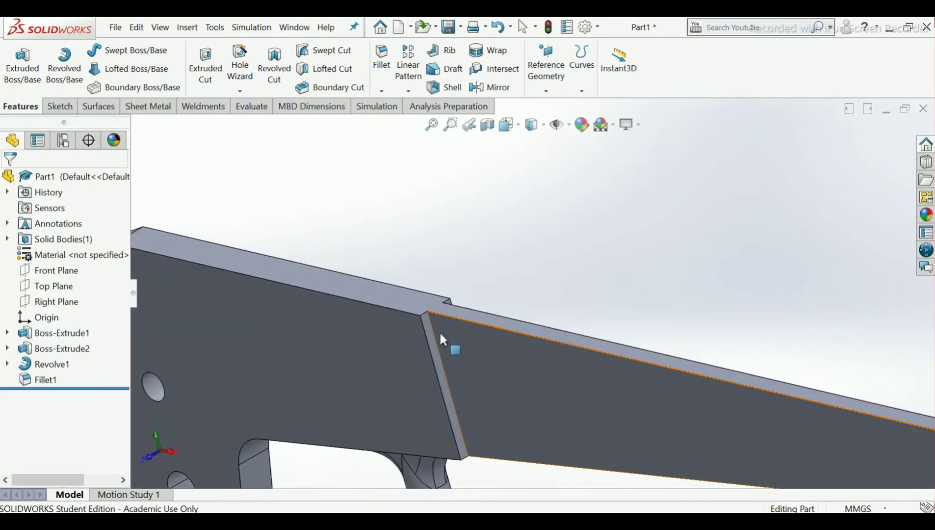
scroll(439, 327, down, 2)
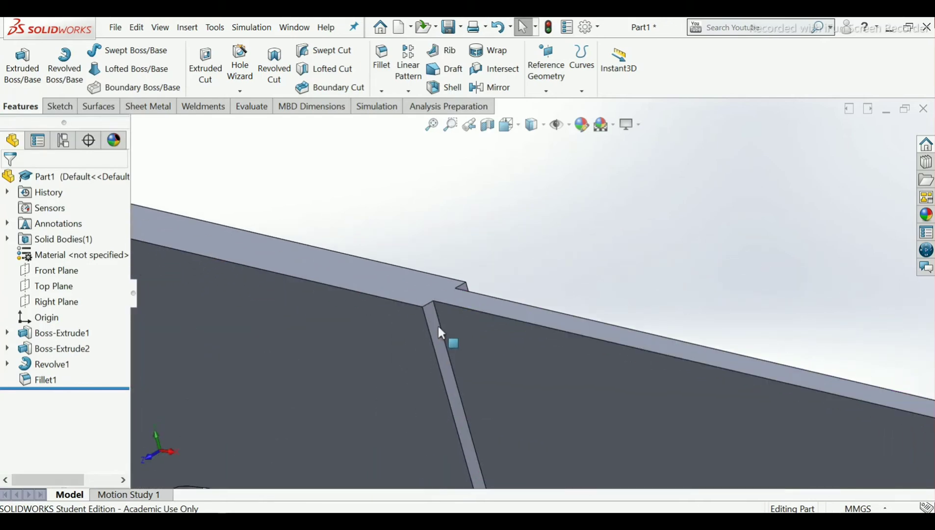
click(385, 74)
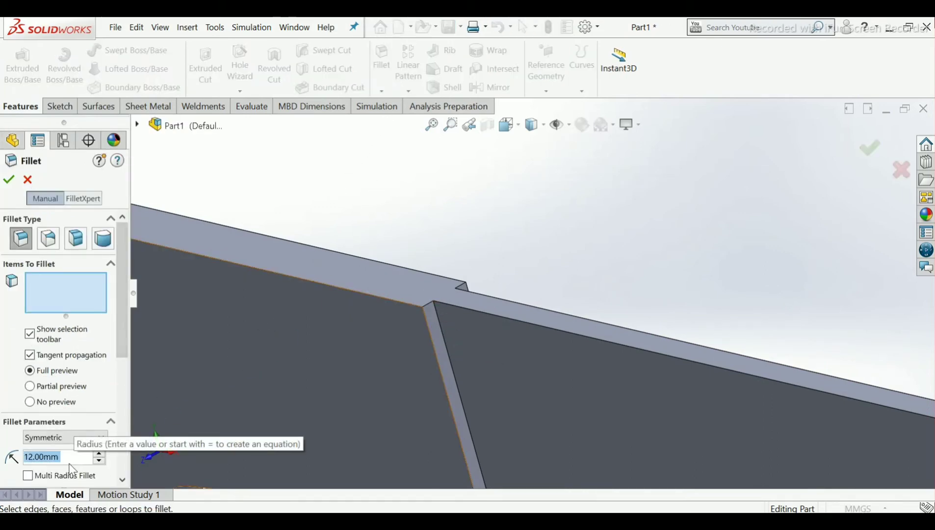
text(2)
key(Return)
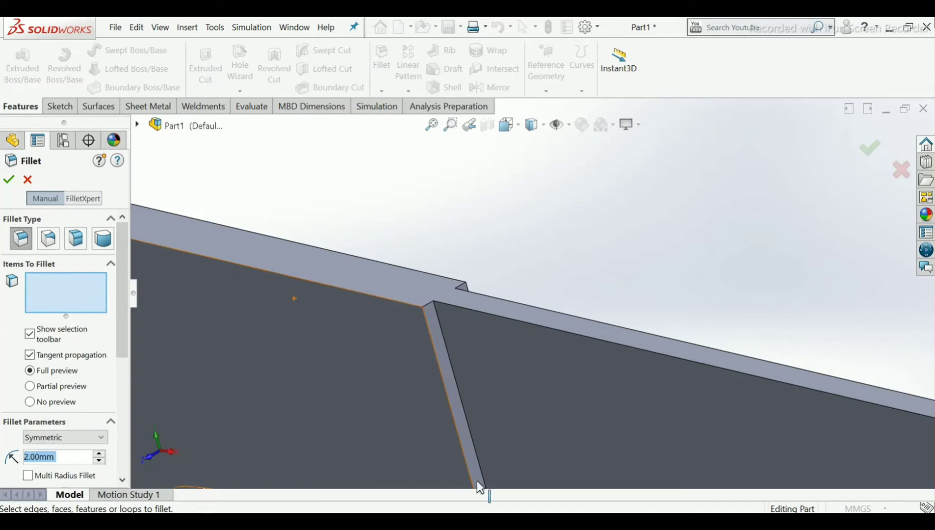
click(450, 367)
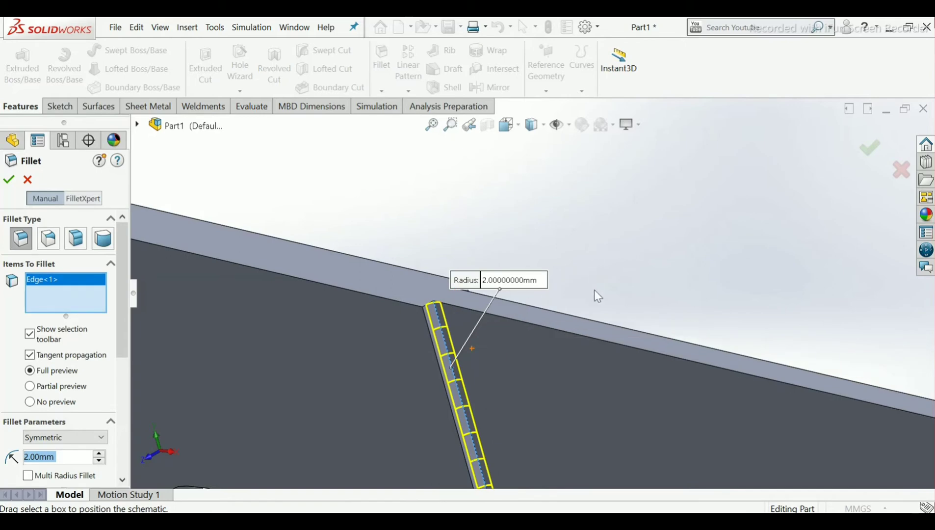
- Add the matching inner step edge on the arm's opposite side and complete the fillet
middle_drag(600, 293, 547, 327)
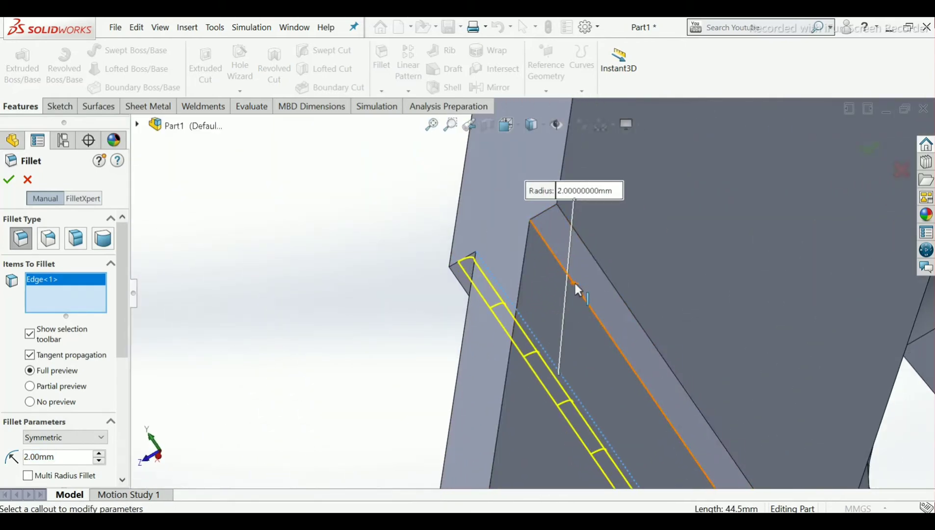
click(576, 286)
scroll(578, 289, up, 4)
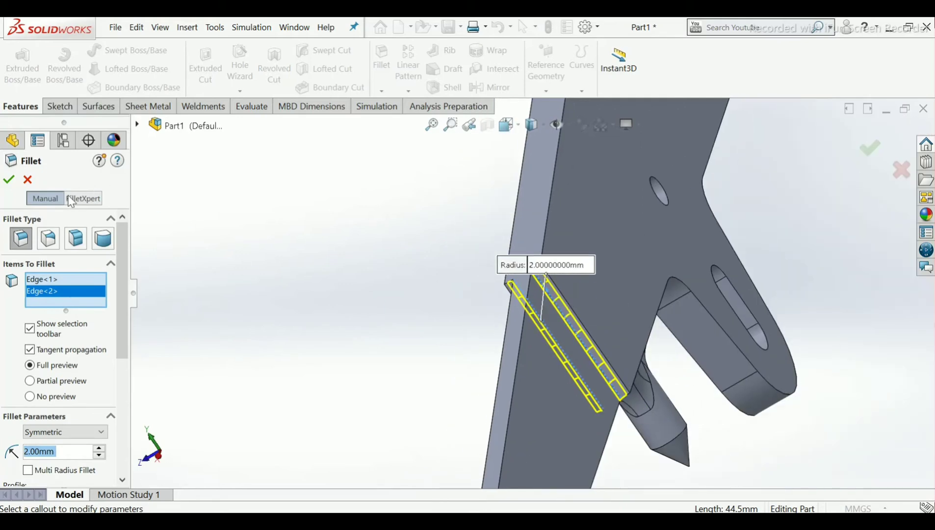
middle_drag(568, 280, 647, 268)
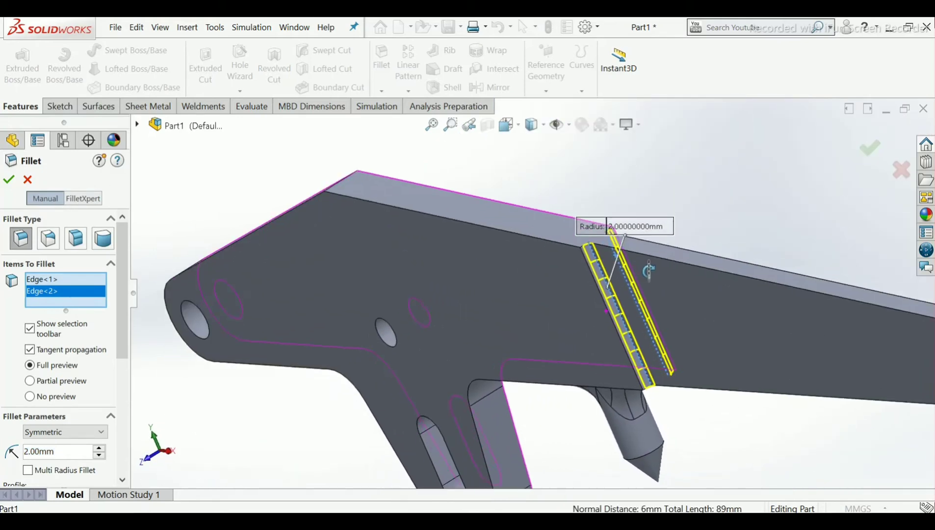
scroll(649, 273, down, 5)
scroll(604, 241, down, 2)
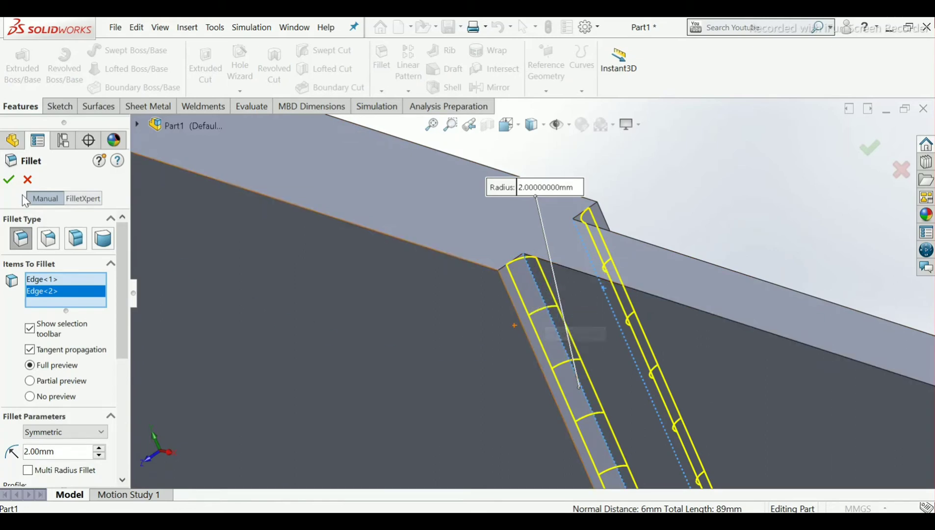
click(9, 179)
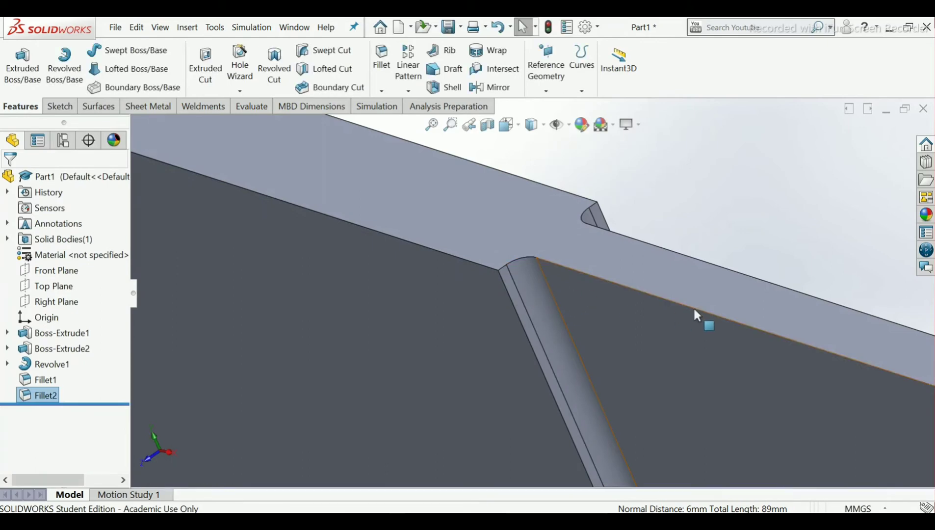
- Open the appearance settings and clear the preselected fillet from the geometry selection
scroll(694, 305, up, 5)
scroll(695, 304, up, 8)
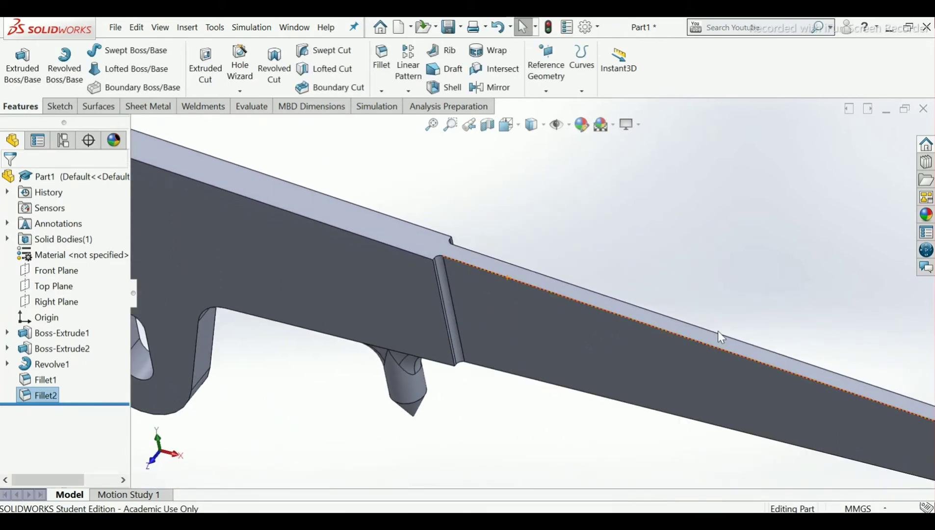
scroll(539, 285, up, 2)
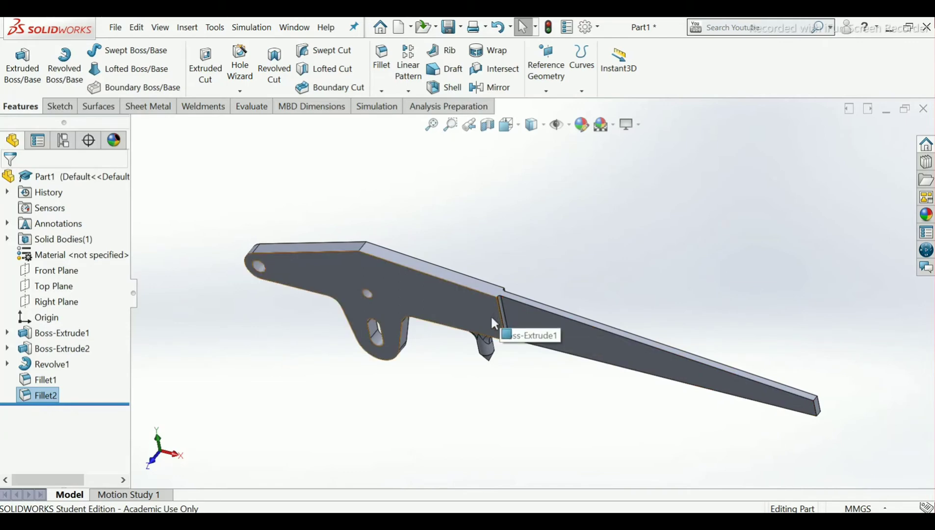
scroll(491, 318, up, 1)
scroll(492, 318, down, 1)
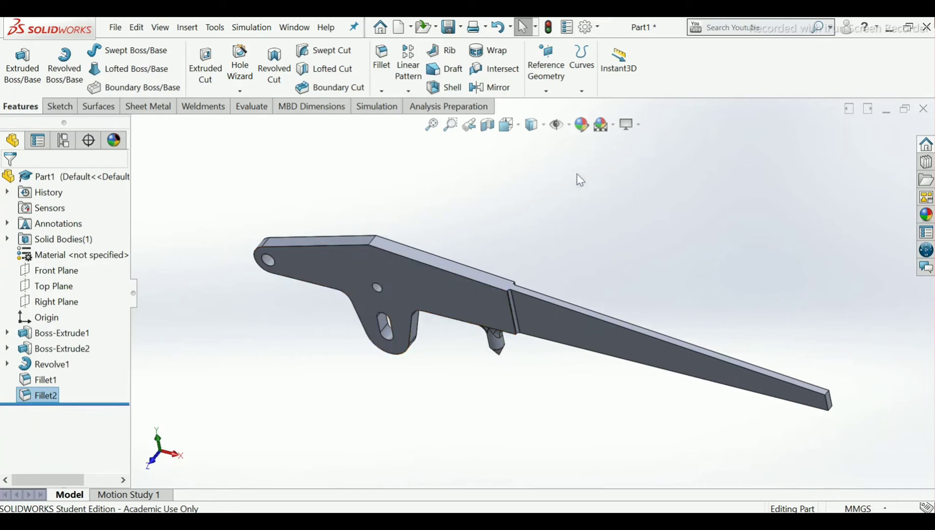
click(582, 124)
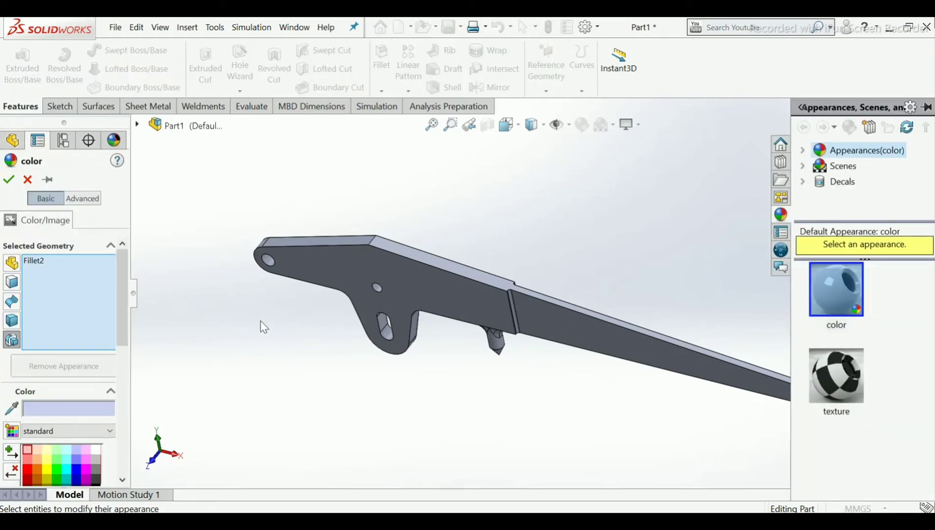
click(30, 255)
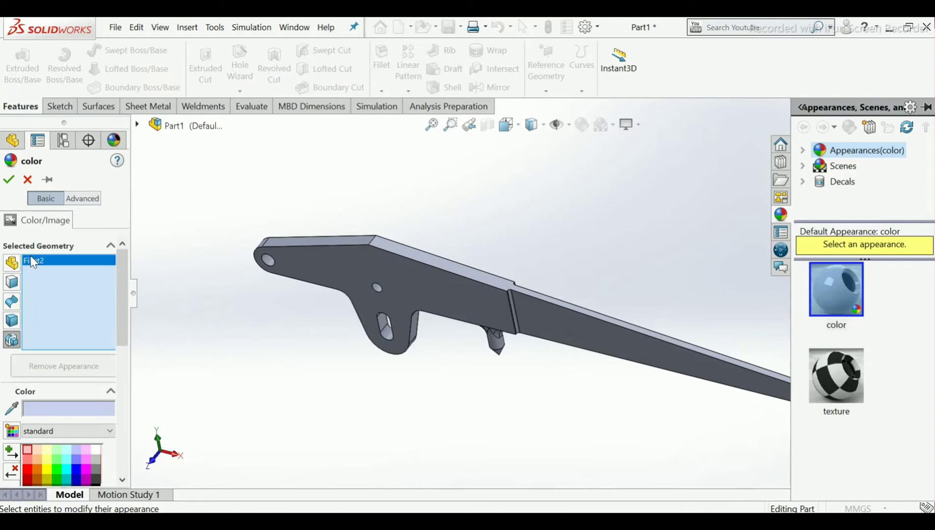
right_click(31, 255)
click(61, 284)
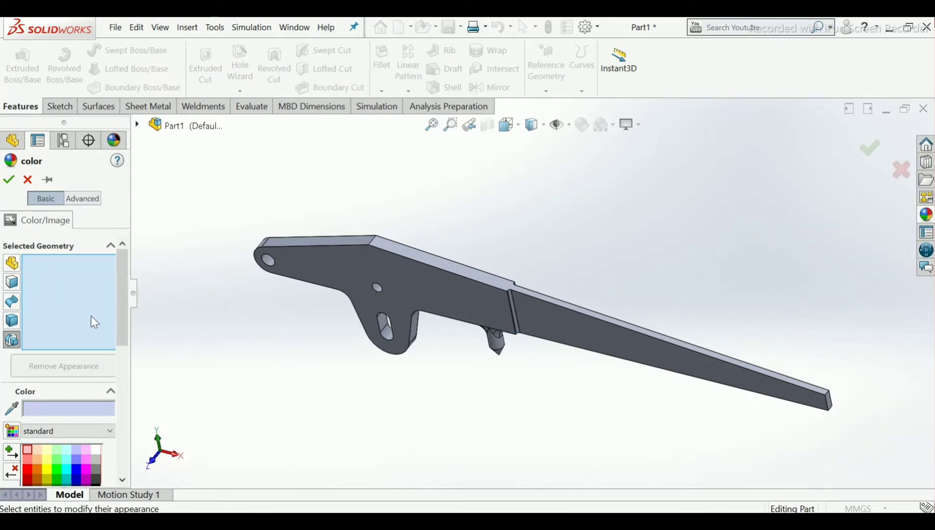
- Apply a light lavender color to the whole part, replacing the bright green tried first
click(56, 469)
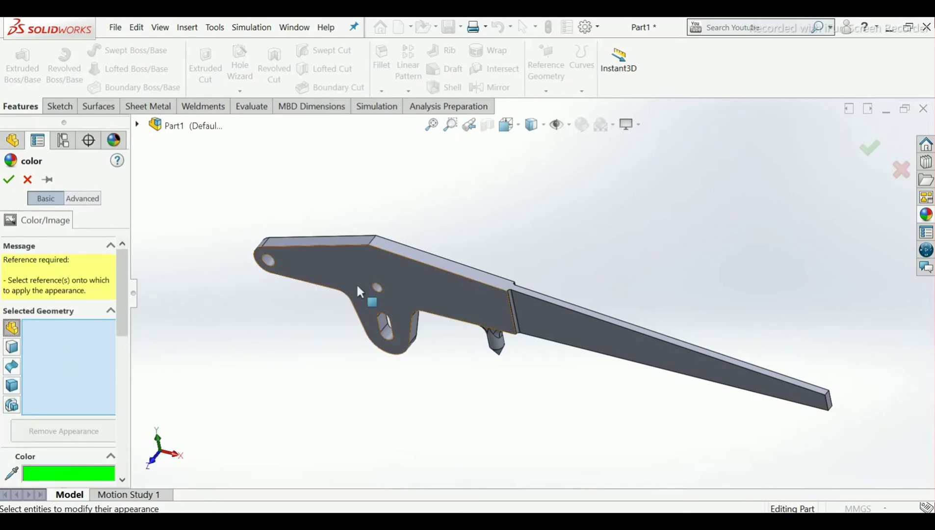
click(412, 288)
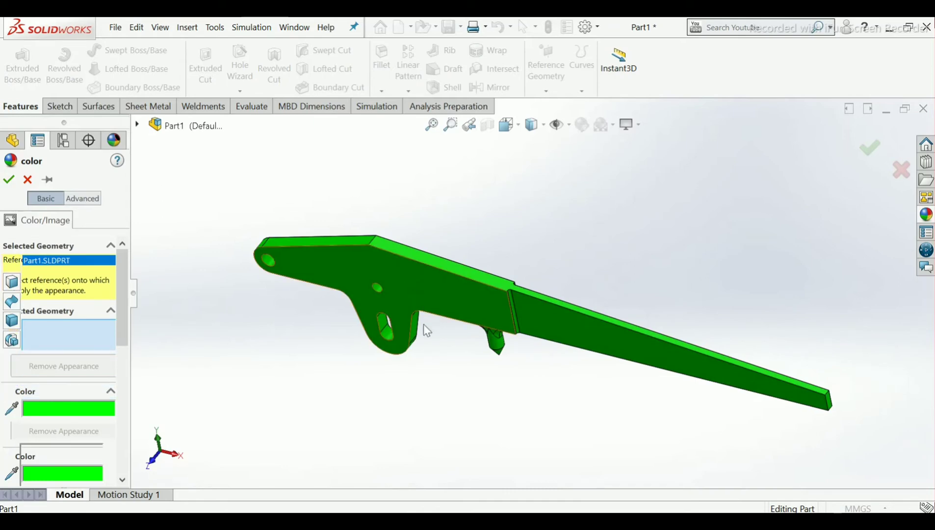
scroll(455, 273, down, 3)
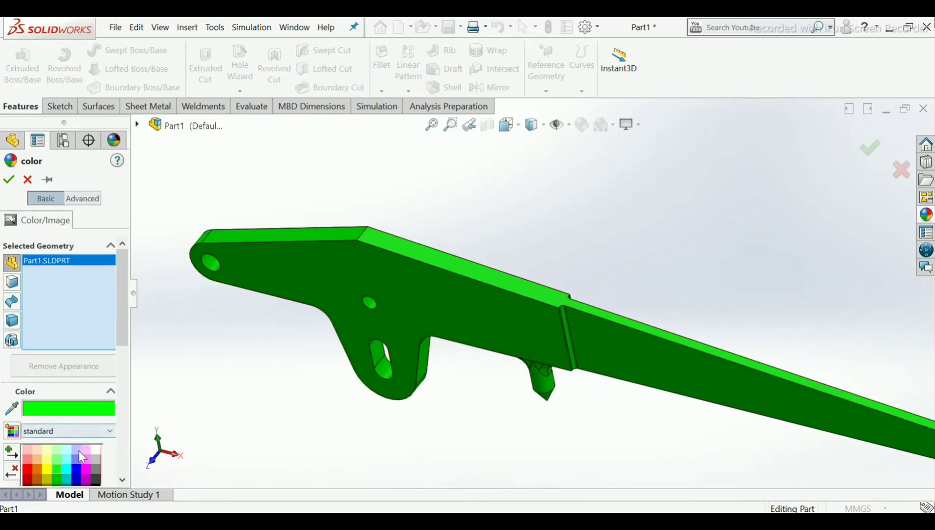
click(78, 450)
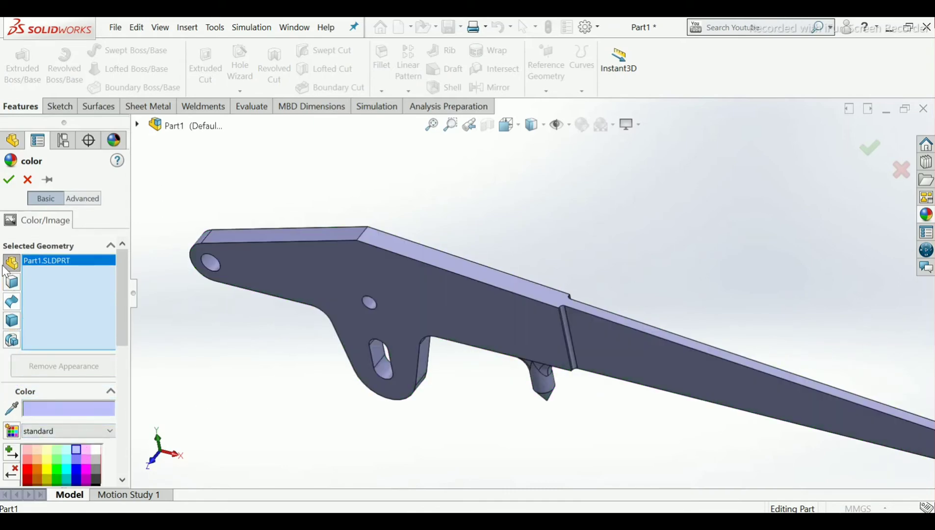
click(7, 180)
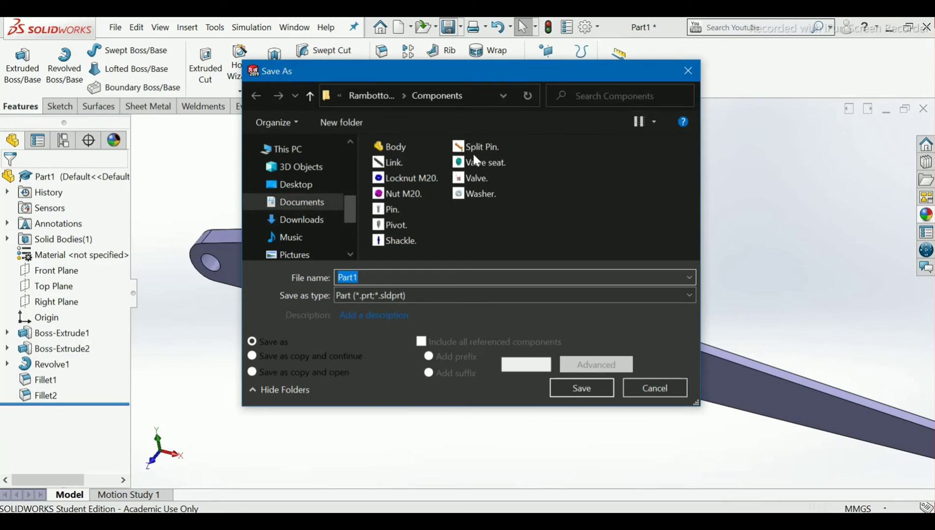
- Save the part as "Lever." in the Components folder and close the document
text(Lev)
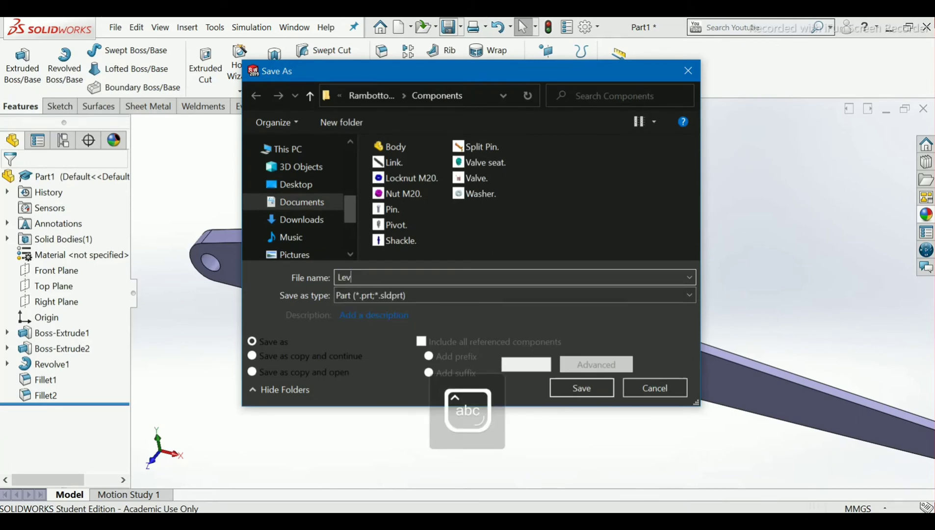
text(er.)
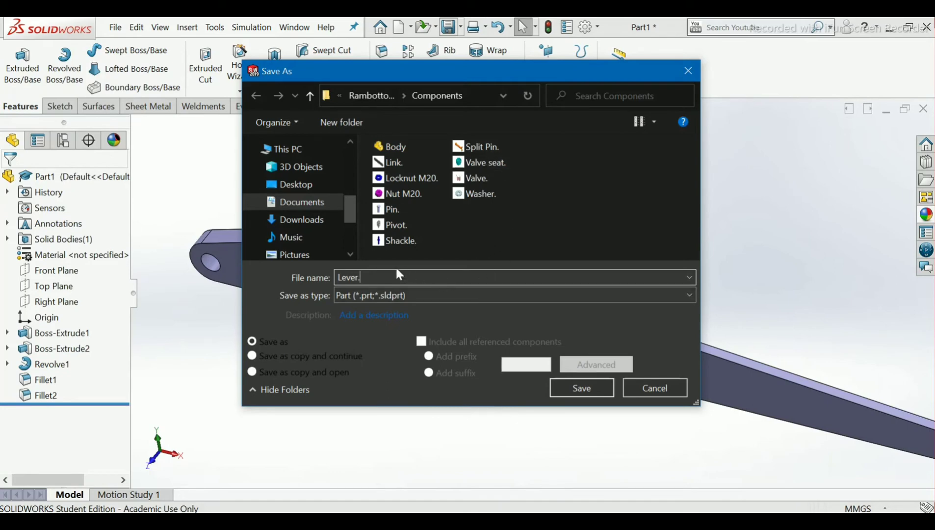
click(582, 391)
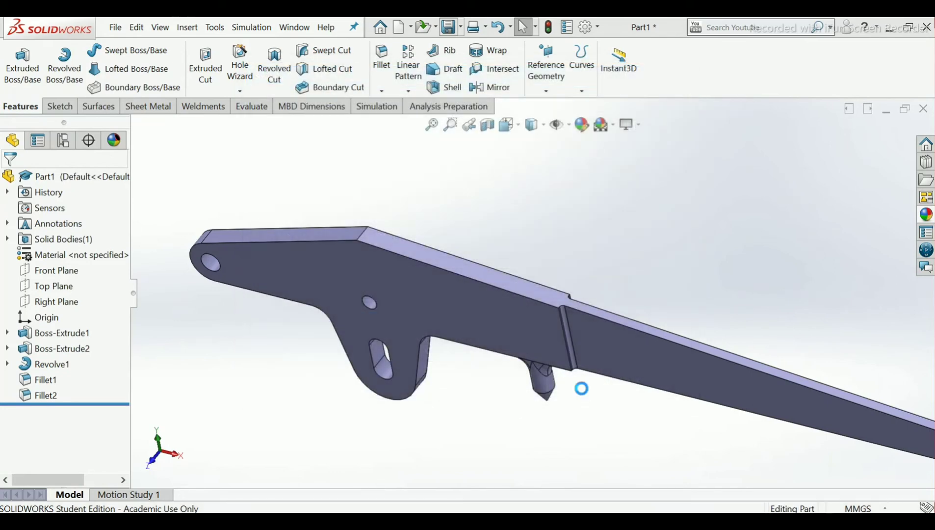
scroll(582, 391, up, 3)
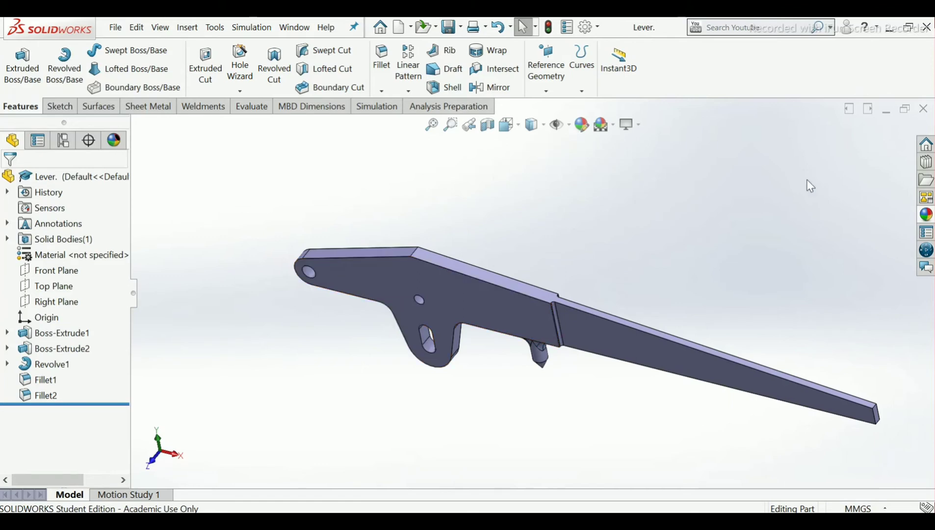
click(923, 108)
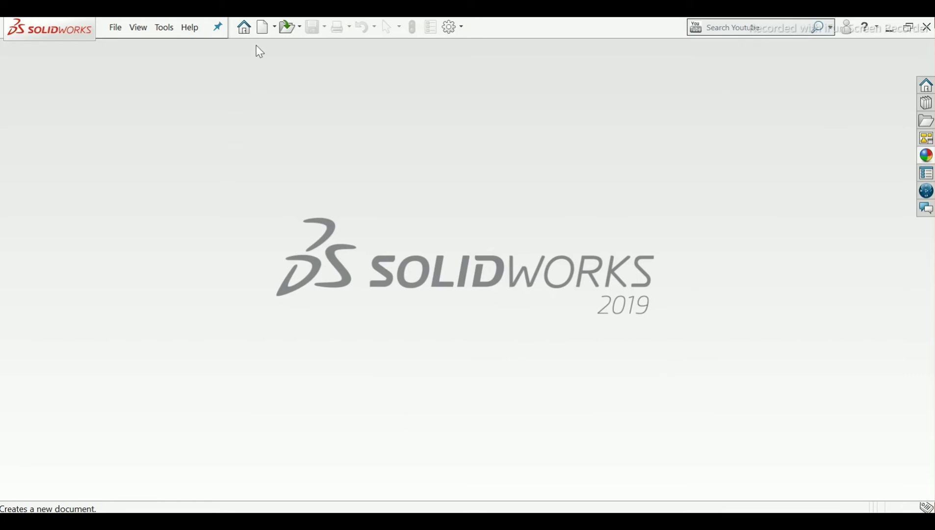
- Create a new part document and consult the spring drawing in the Rambottom safety valve PDF
click(268, 31)
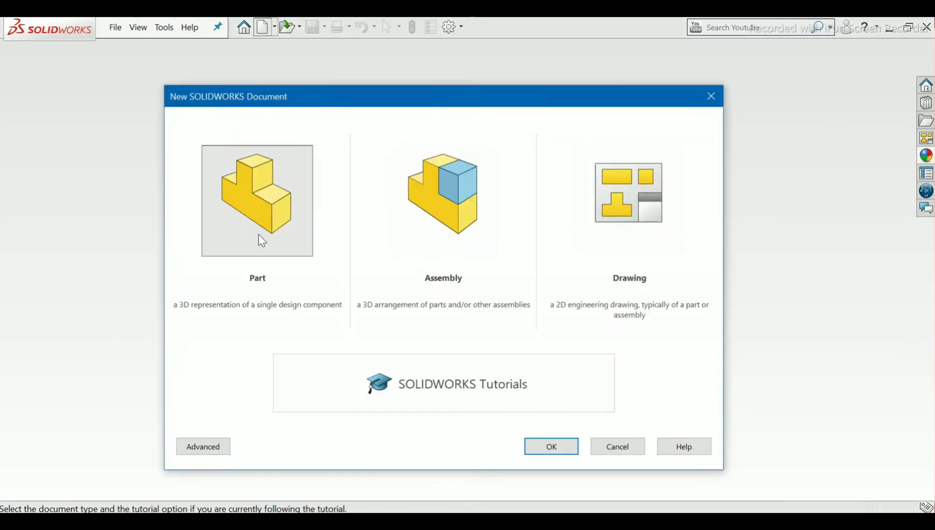
click(262, 240)
click(532, 446)
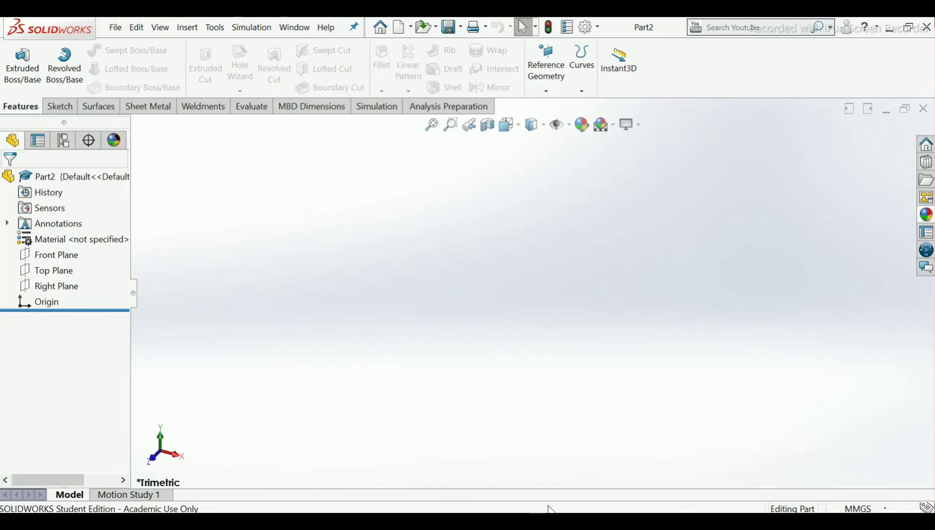
key(alt+Tab)
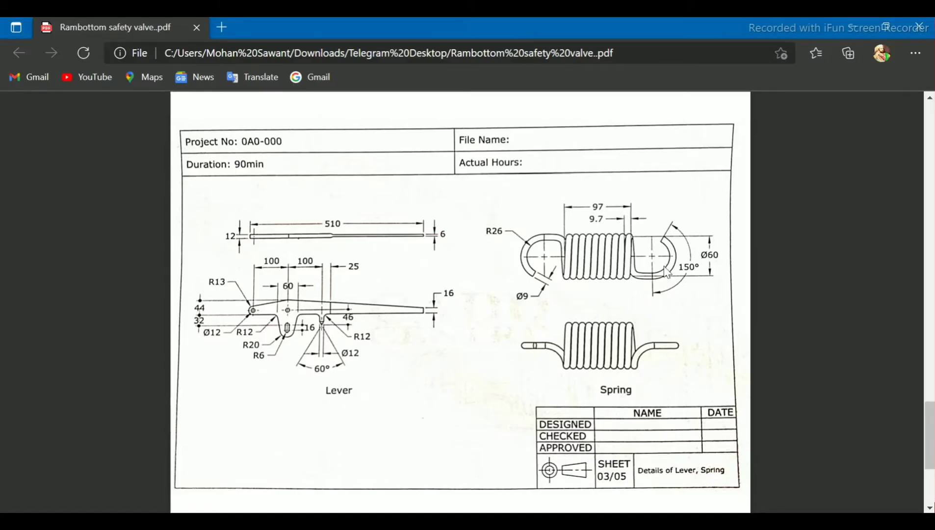
key(alt+Tab)
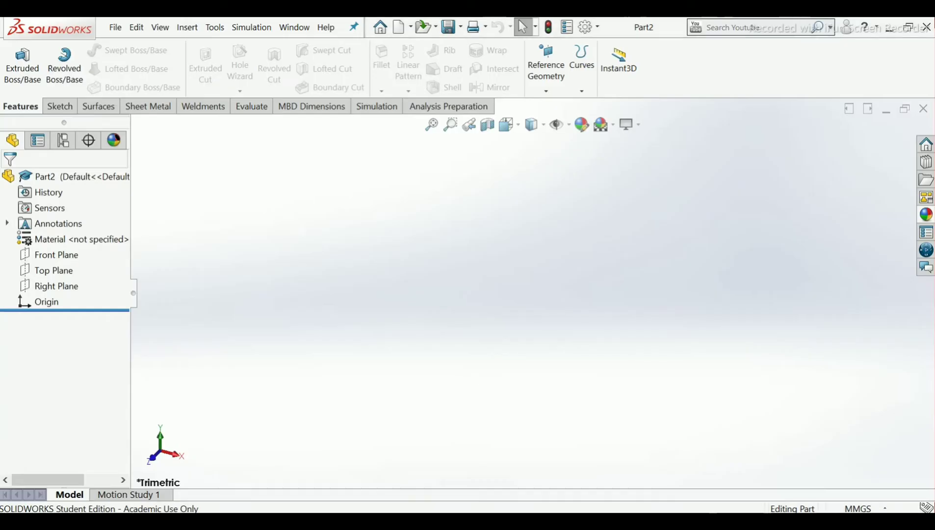
- Sketch a circle about 100 mm in diameter on the Top Plane, centred on the origin
click(41, 271)
click(69, 253)
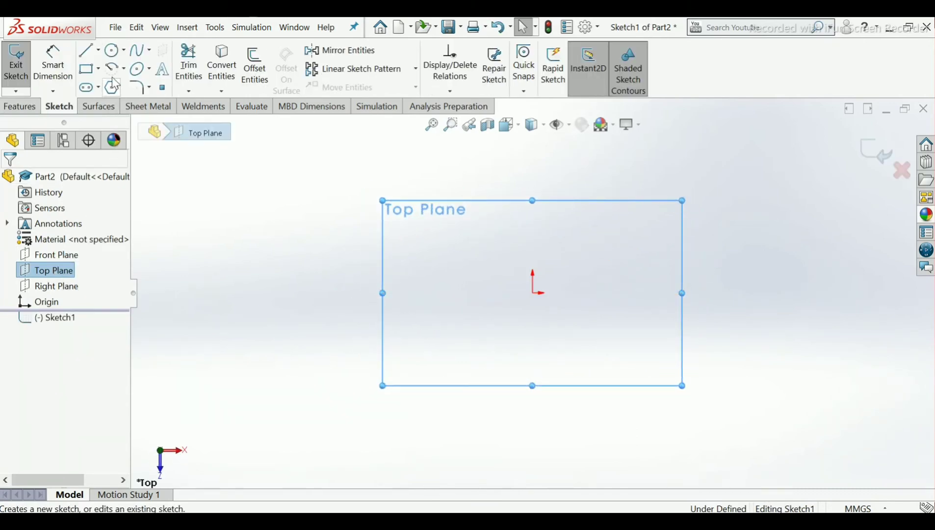
click(114, 51)
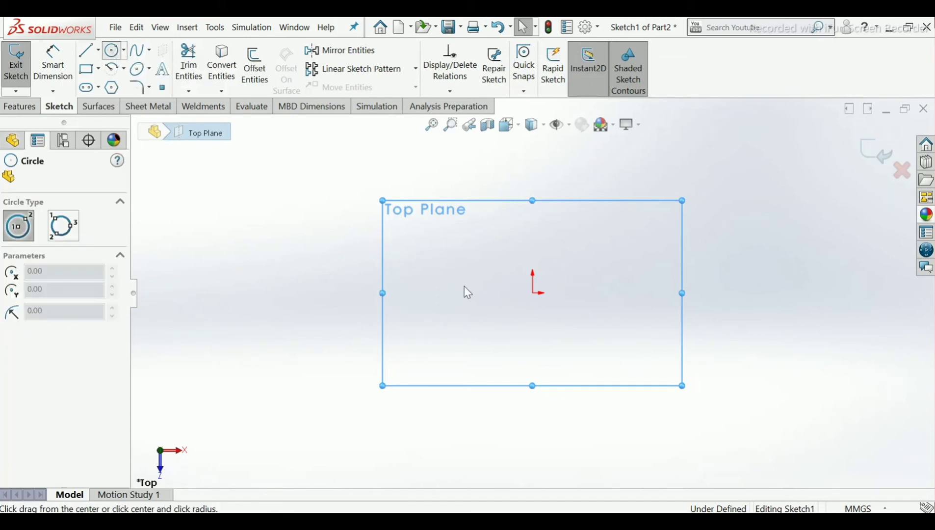
click(533, 293)
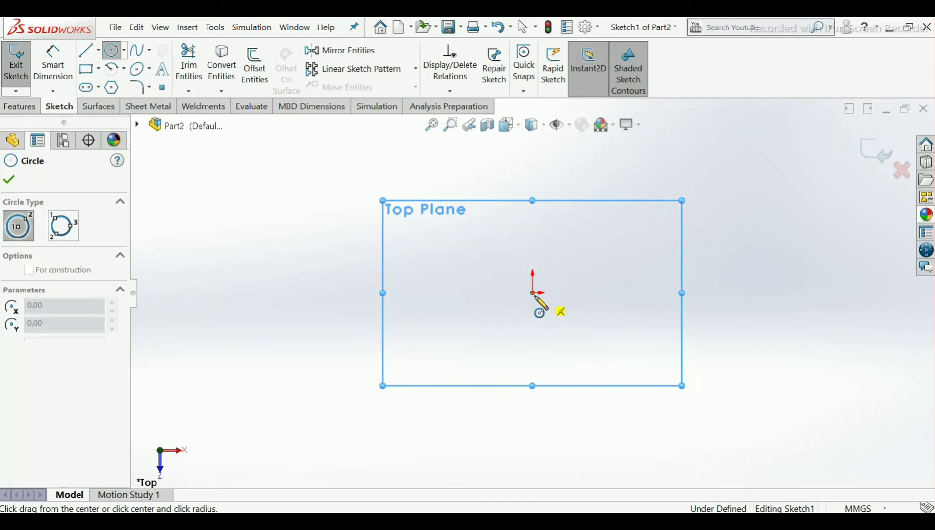
click(567, 371)
right_click(569, 370)
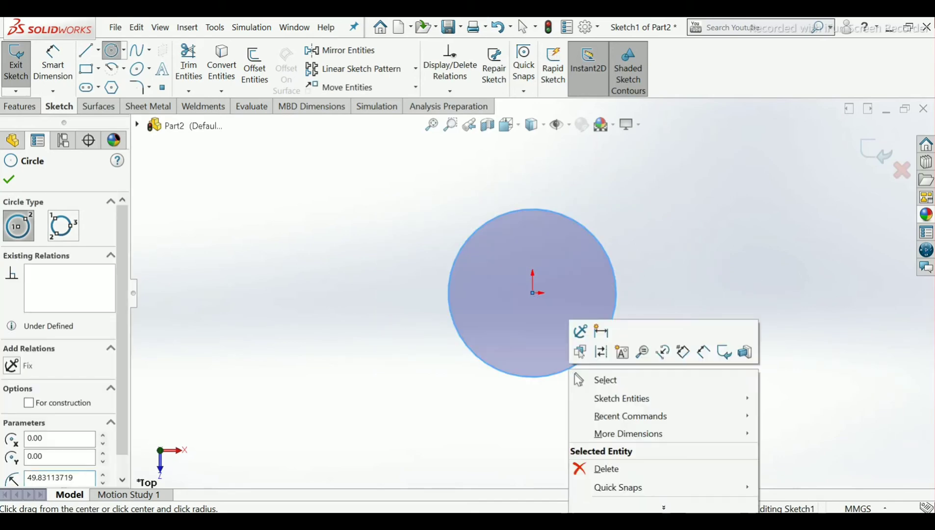
click(604, 379)
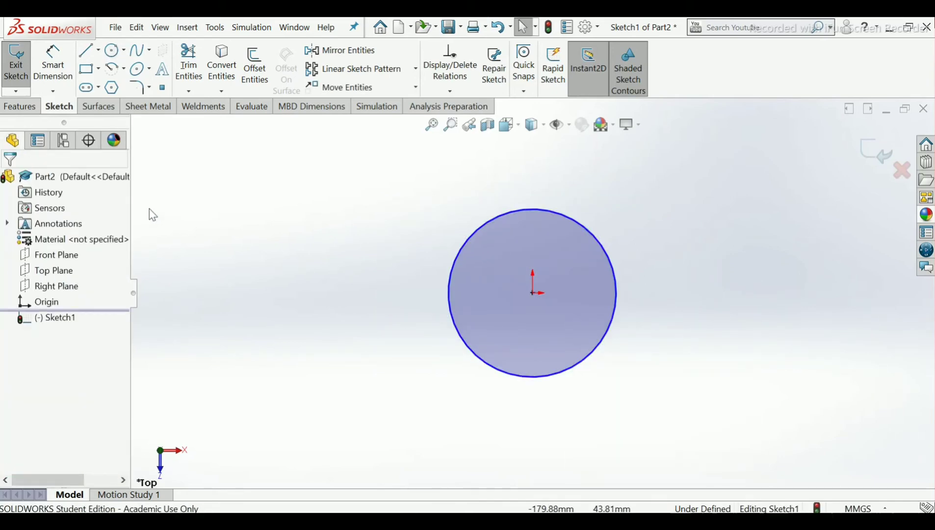
- Dimension the circle's diameter as 60 mm and finish the sketch
click(53, 62)
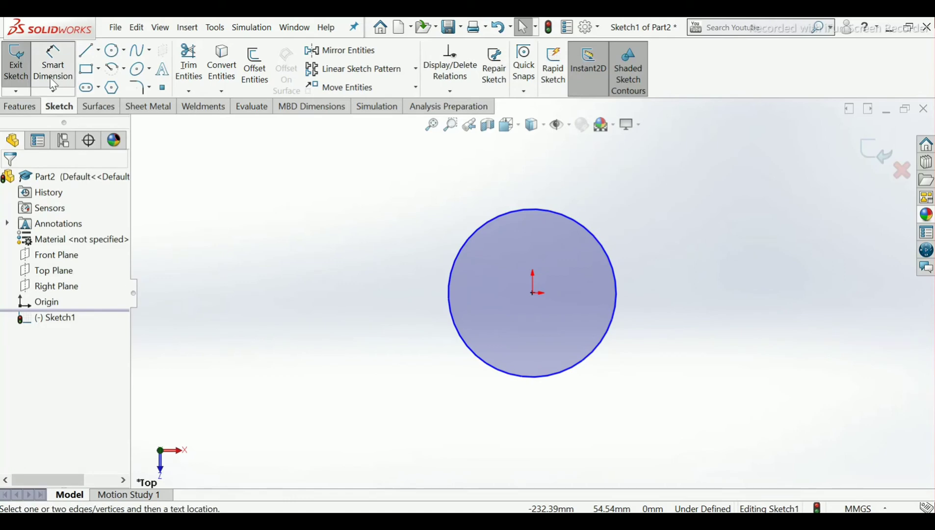
click(461, 343)
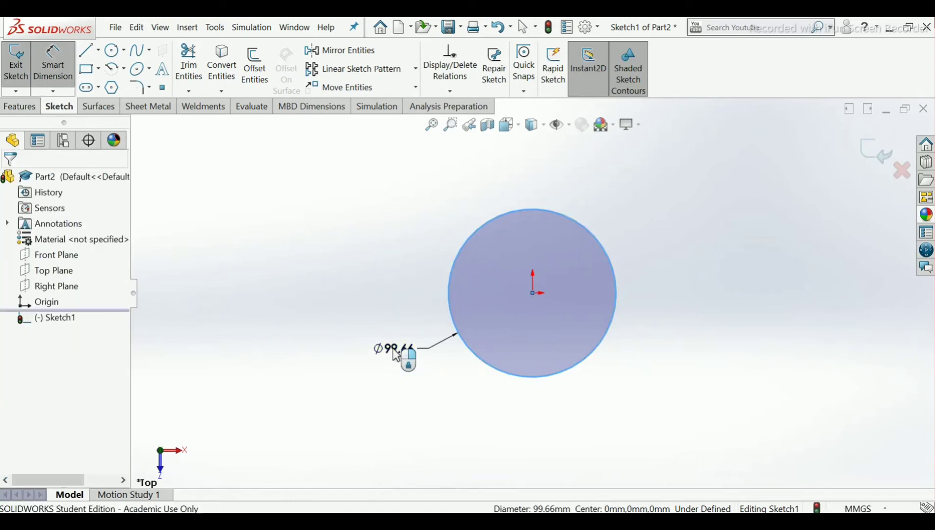
click(397, 354)
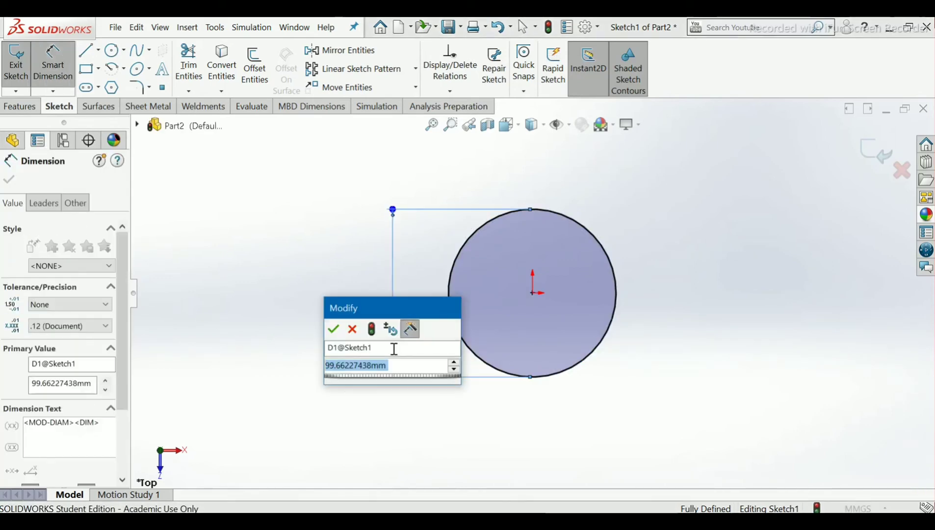
text(6)
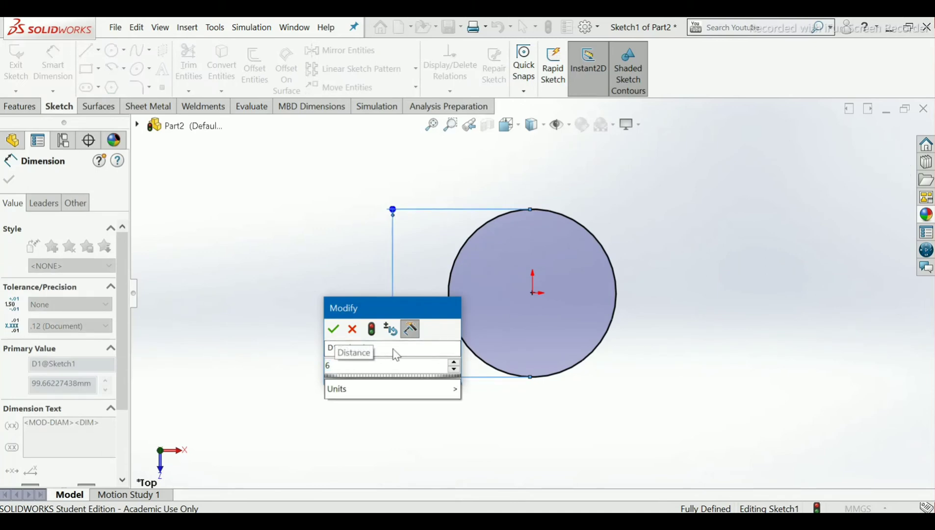
text(0)
key(Return)
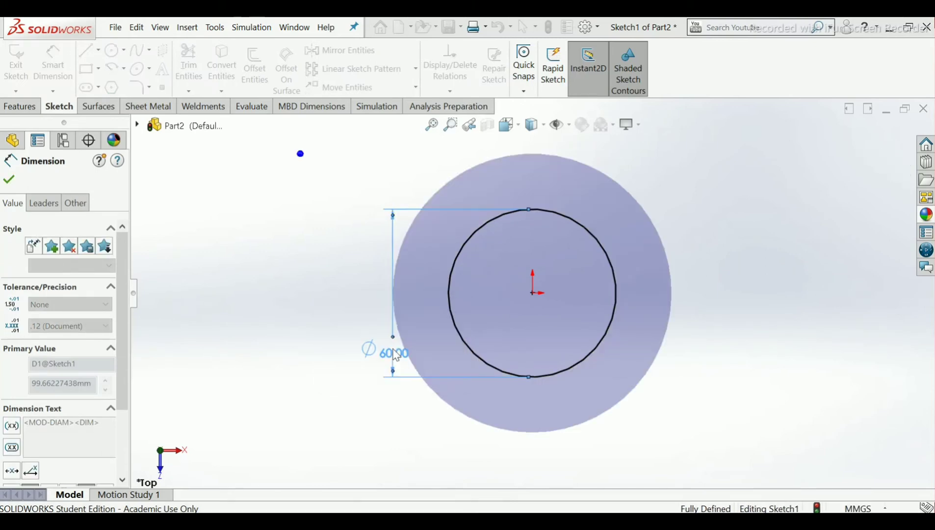
click(9, 180)
scroll(692, 224, up, 1)
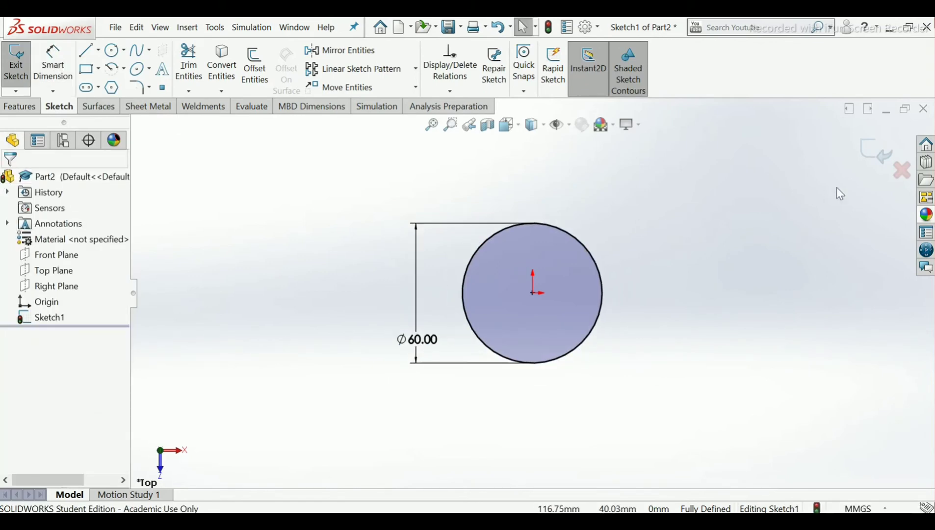
click(875, 151)
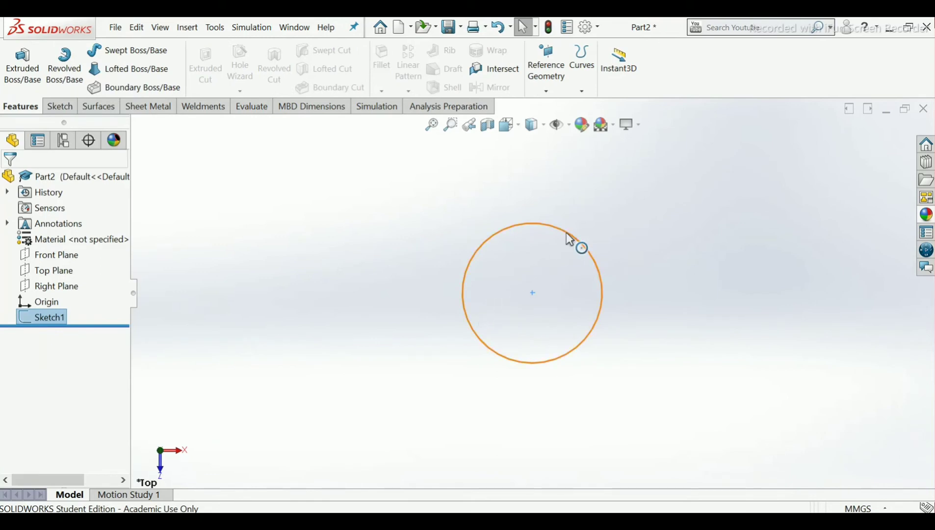
- Create a clockwise constant-pitch helix from the circle, defined by height and pitch, with 97 mm height, 9.70 mm pitch and 0° start angle
scroll(577, 213, down, 1)
click(654, 212)
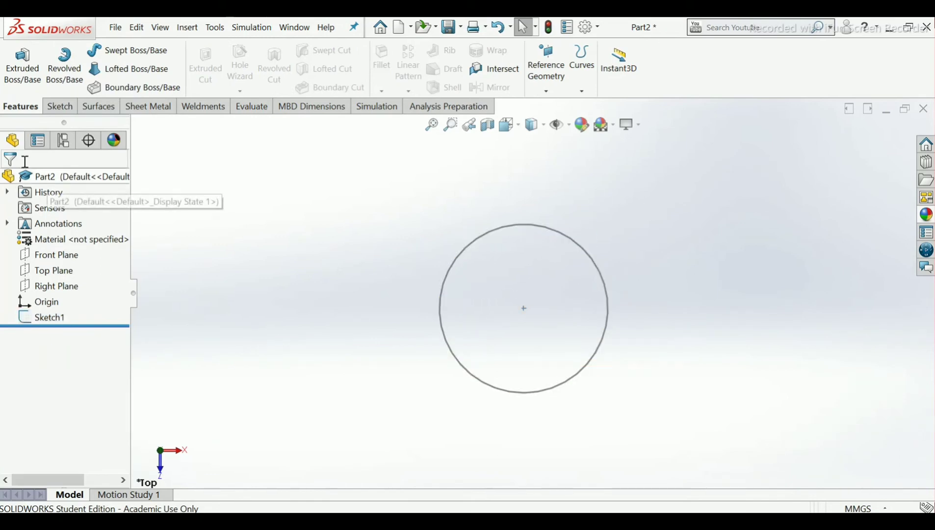
click(584, 92)
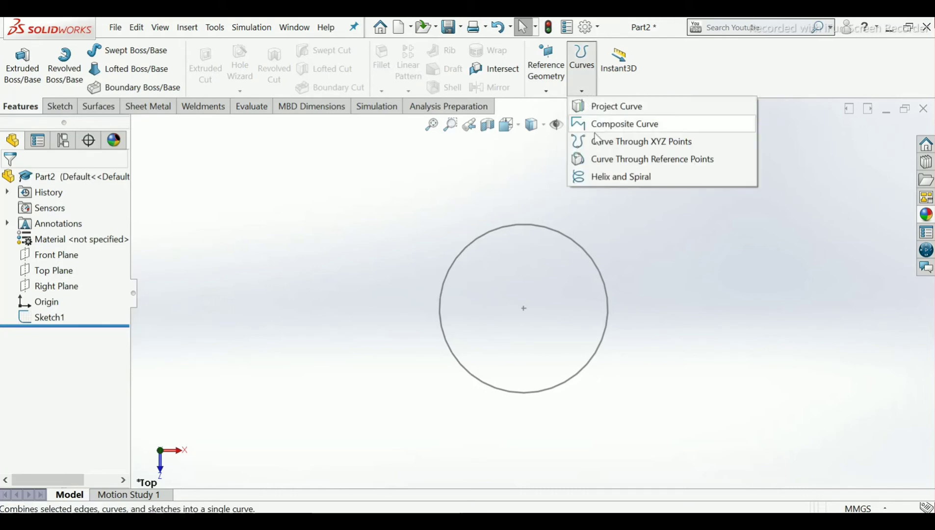
click(597, 182)
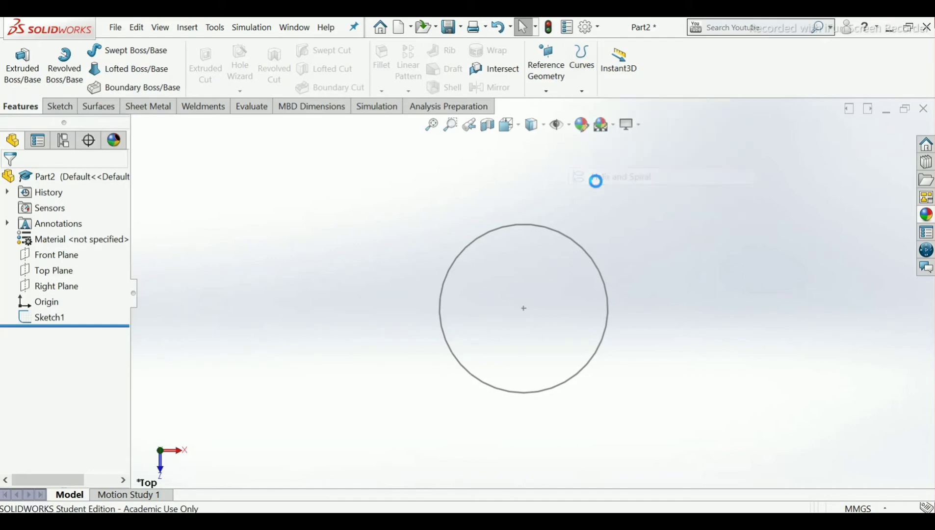
click(564, 234)
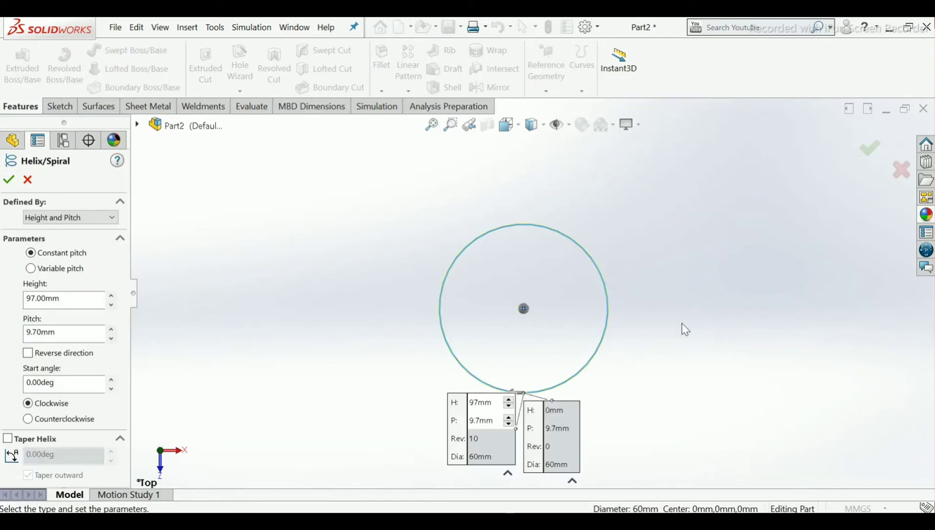
middle_drag(685, 329, 588, 338)
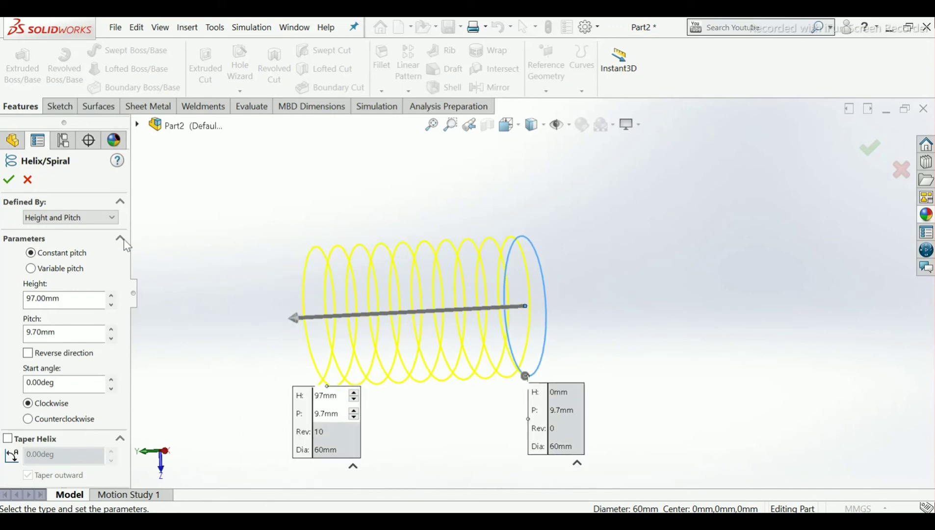
click(61, 217)
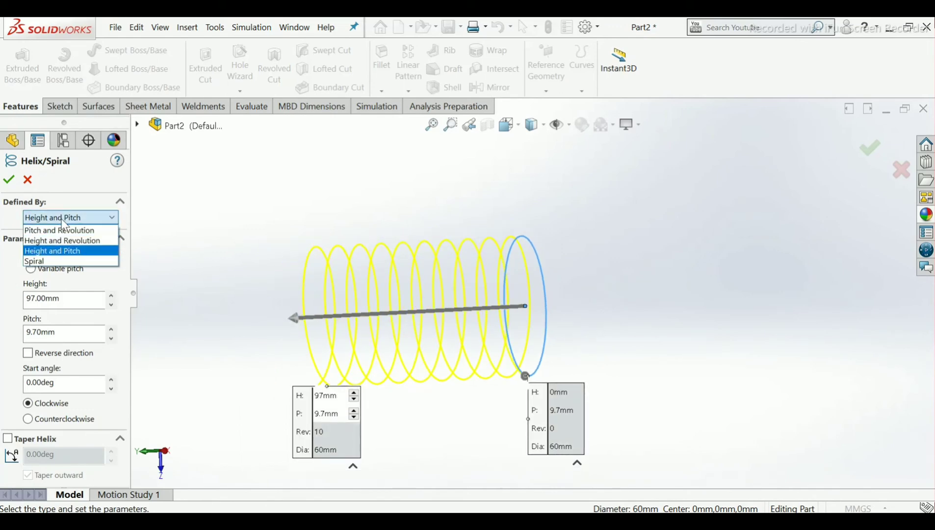
click(59, 250)
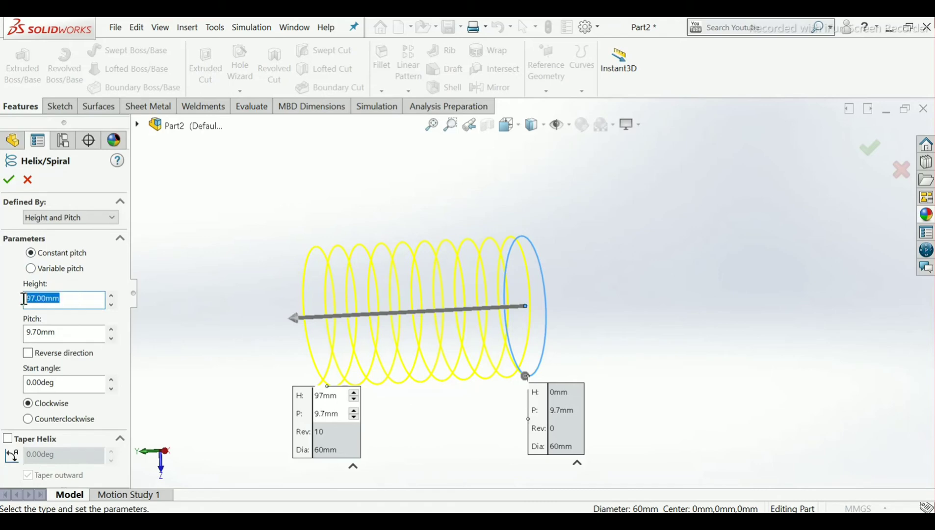
click(68, 334)
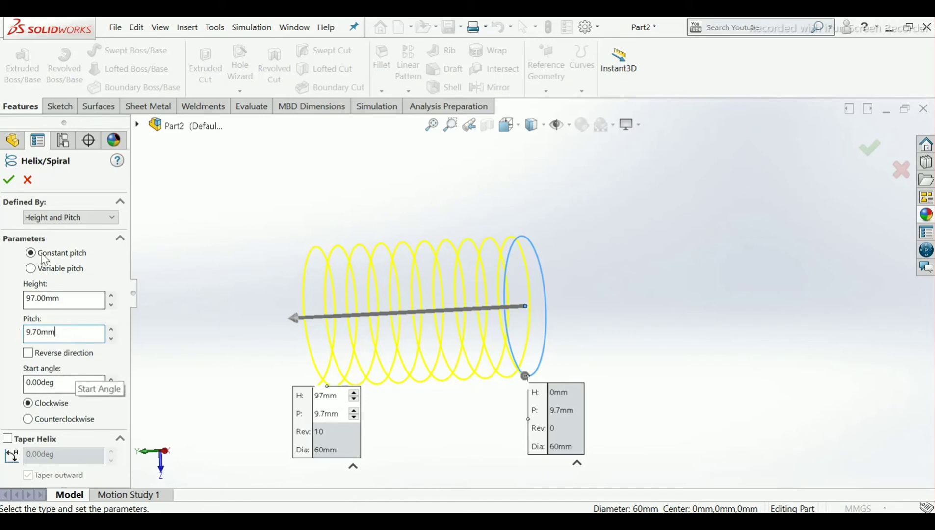
click(8, 180)
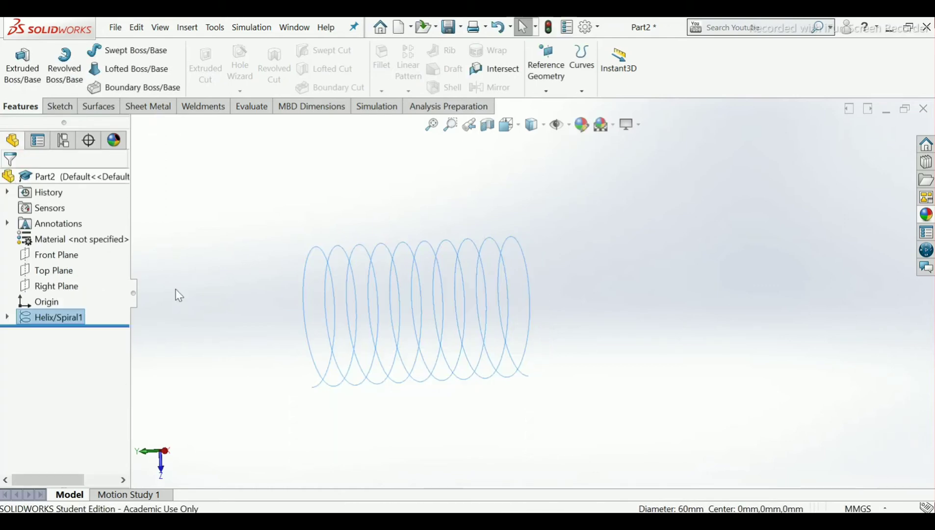
- Sketch a centerpoint arc of about 33.6 mm radius on the Front Plane, centred about 26 mm directly below the origin and opening upward
middle_drag(546, 354, 653, 309)
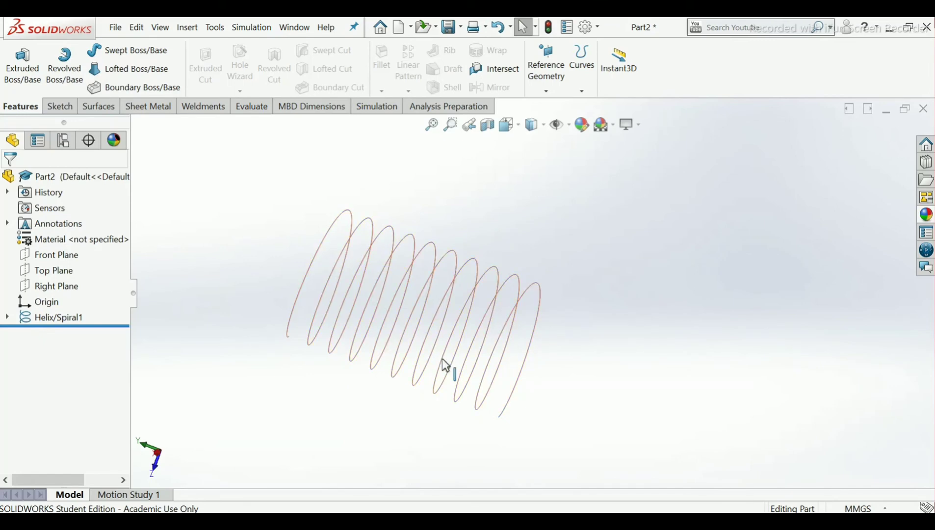
scroll(441, 362, down, 1)
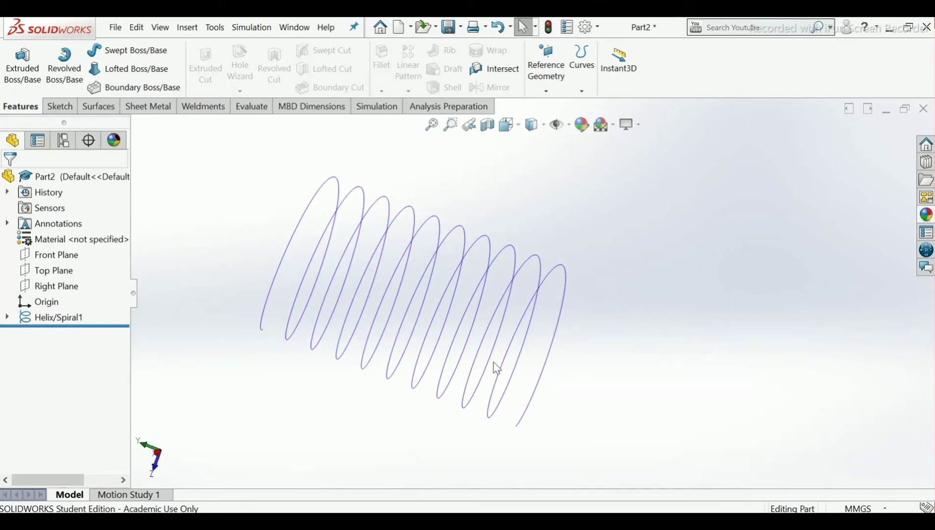
click(49, 255)
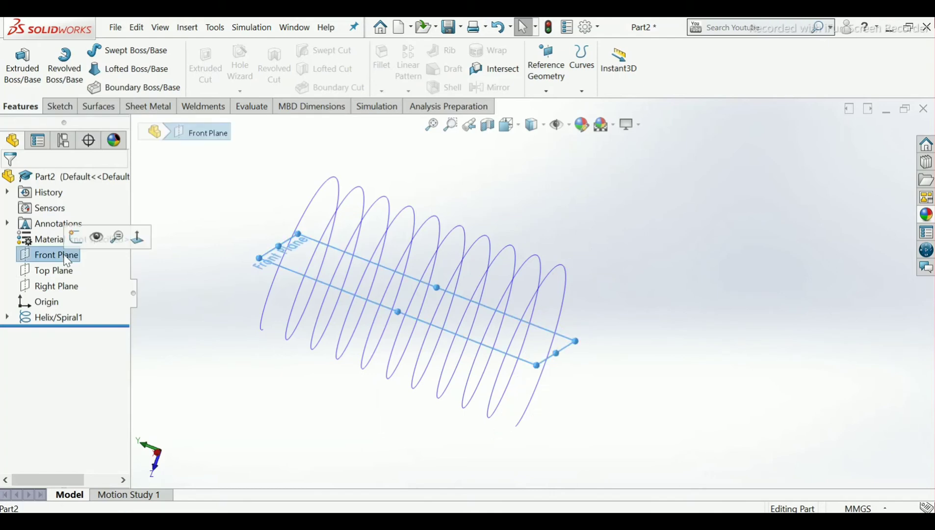
click(79, 236)
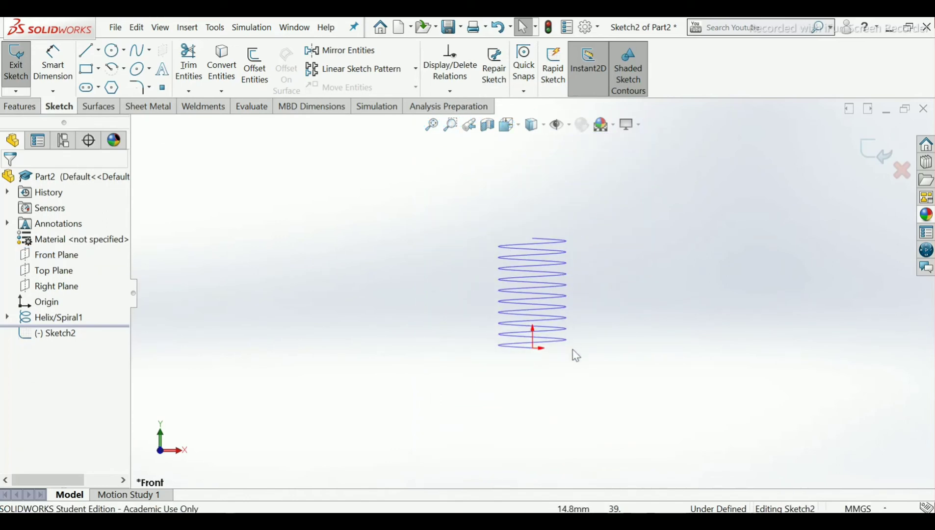
scroll(569, 341, down, 2)
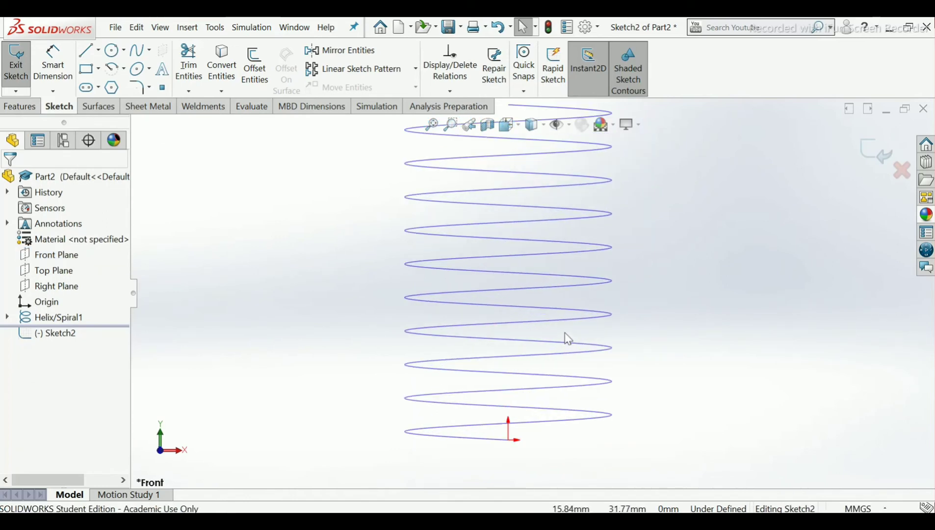
click(117, 76)
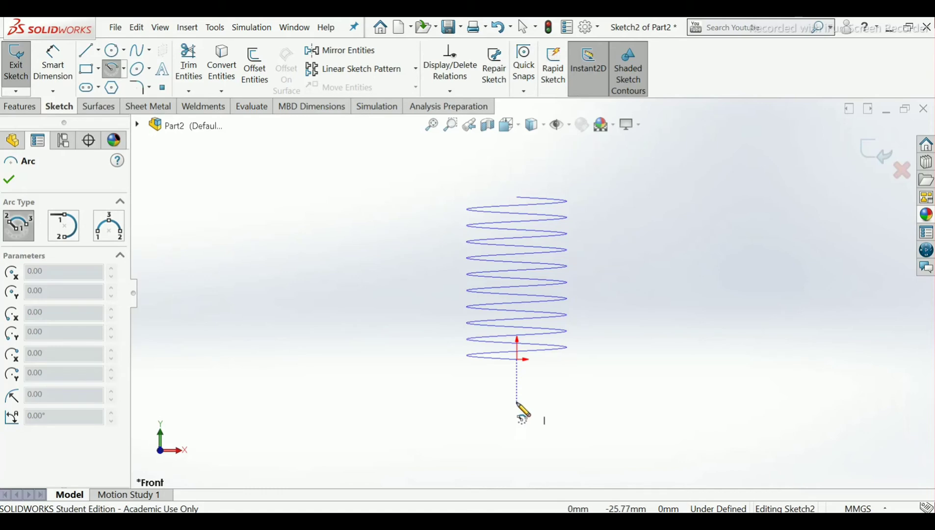
click(517, 402)
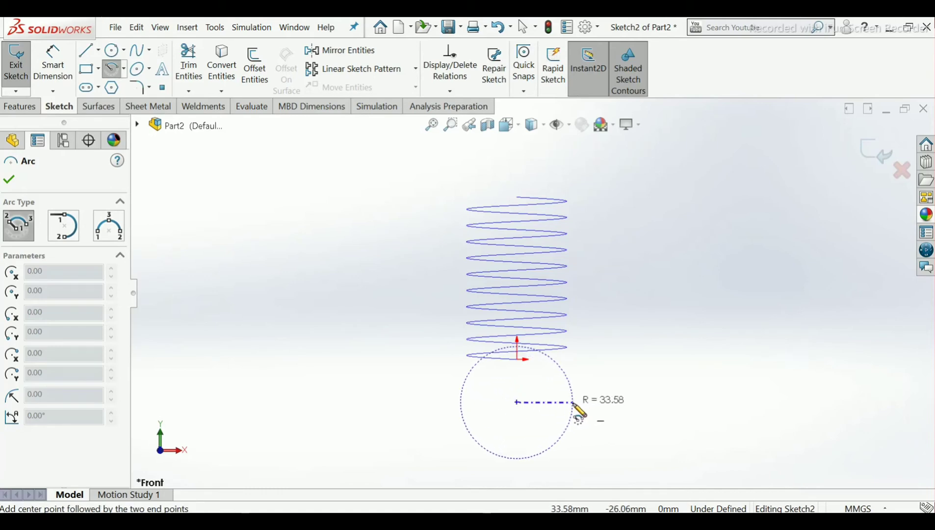
click(572, 403)
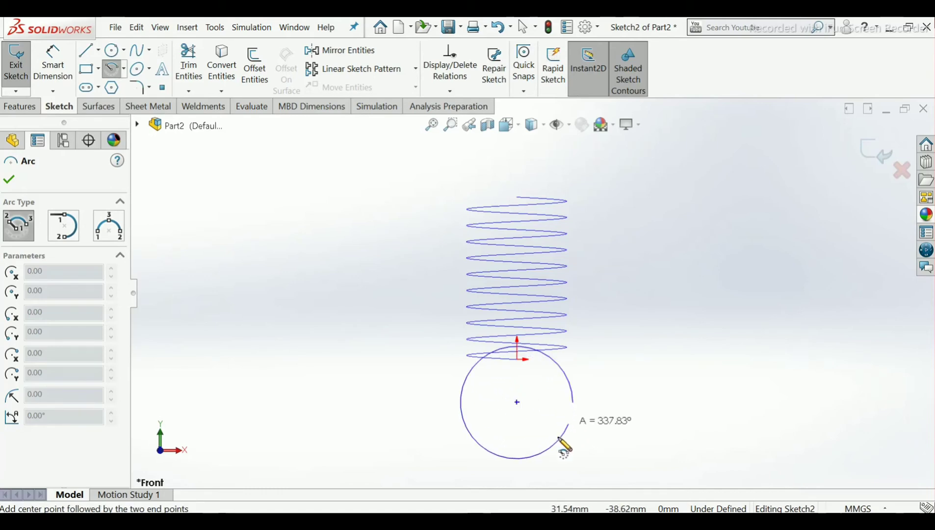
click(472, 434)
right_click(472, 435)
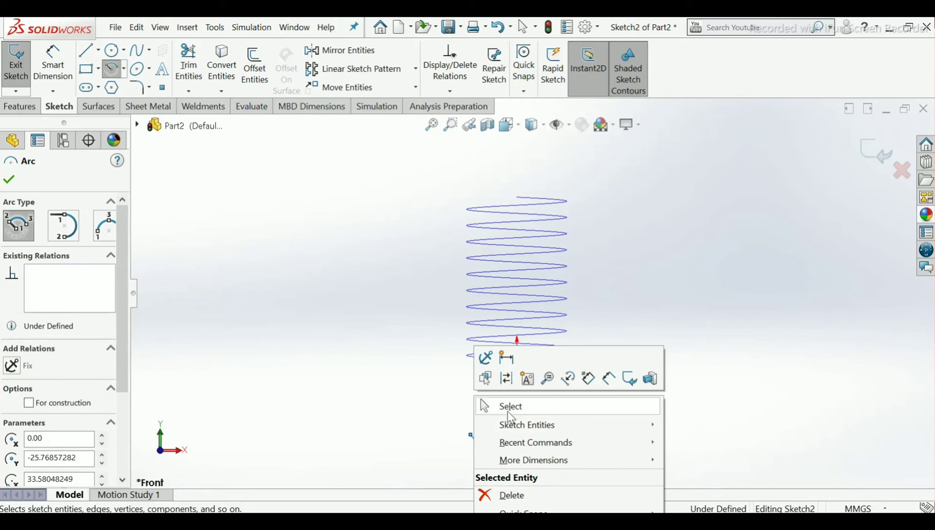
click(507, 408)
- Add a vertical relation between the arc's centre point and the origin
scroll(620, 363, down, 1)
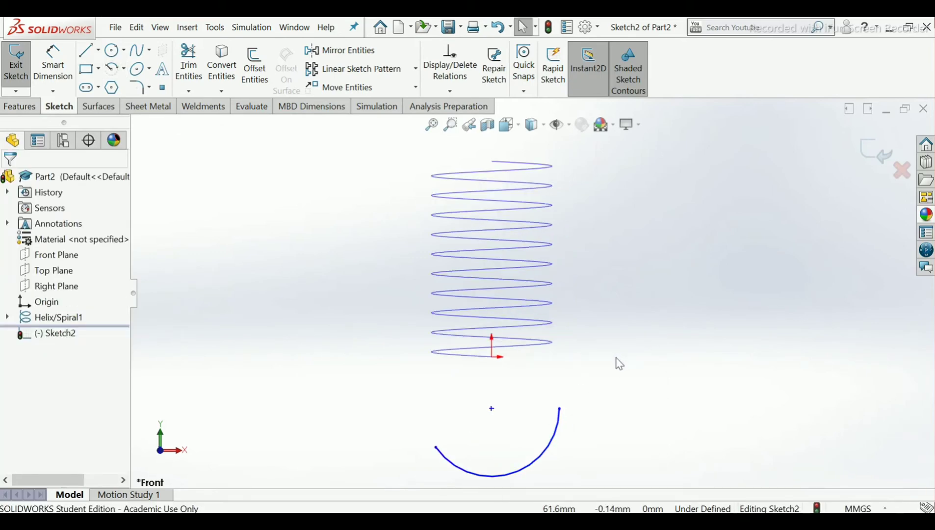
click(451, 92)
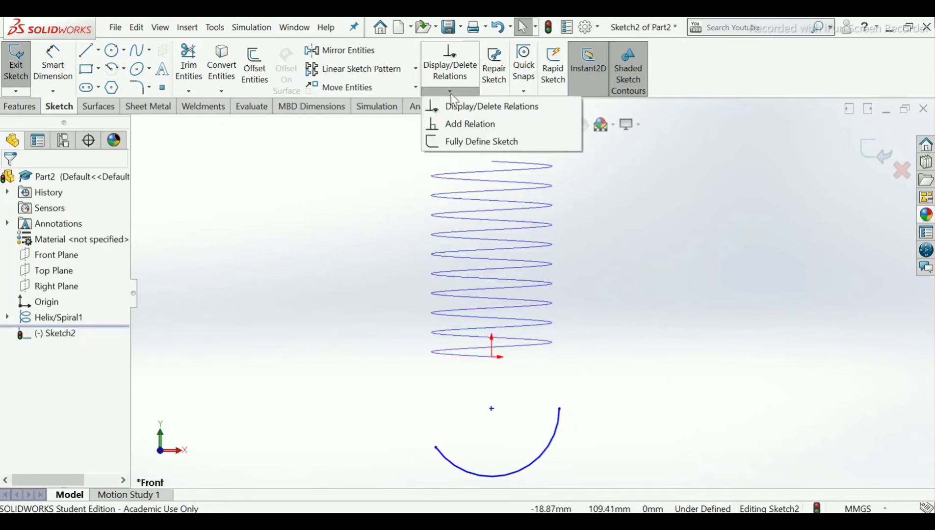
click(458, 124)
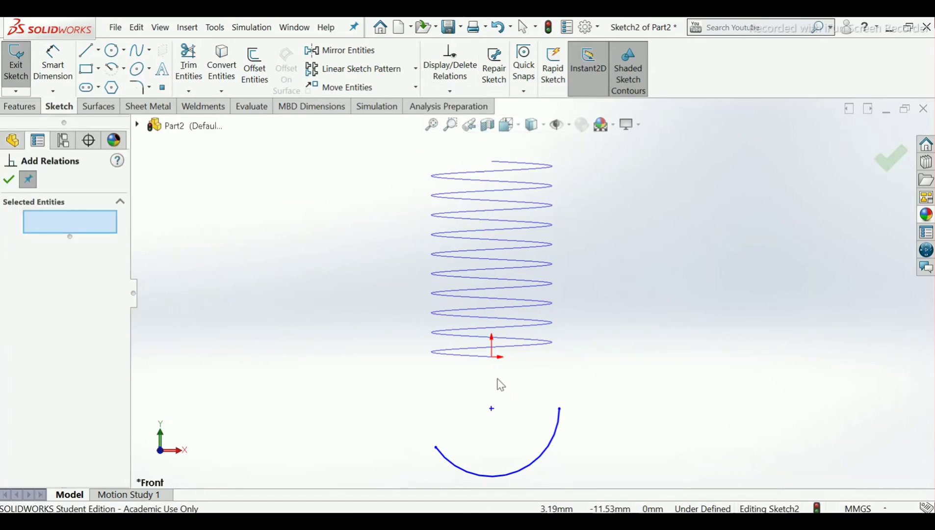
click(492, 409)
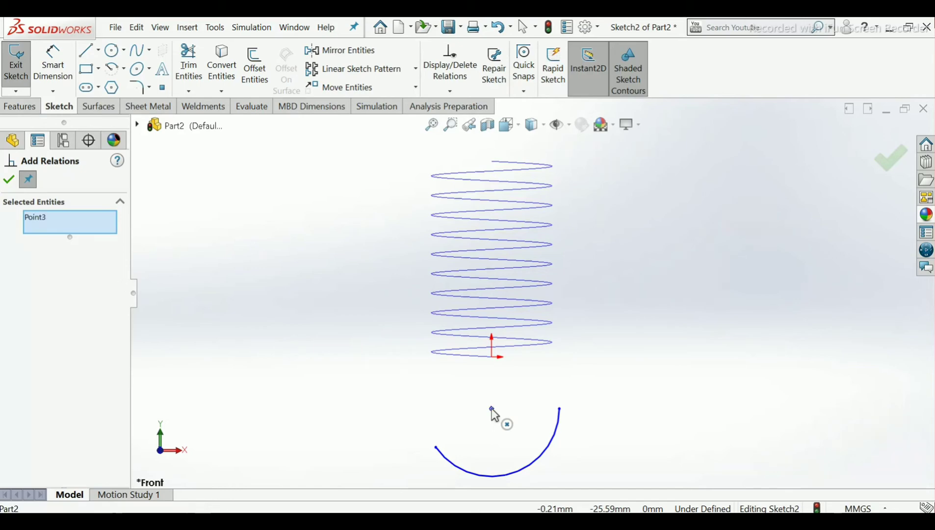
click(492, 358)
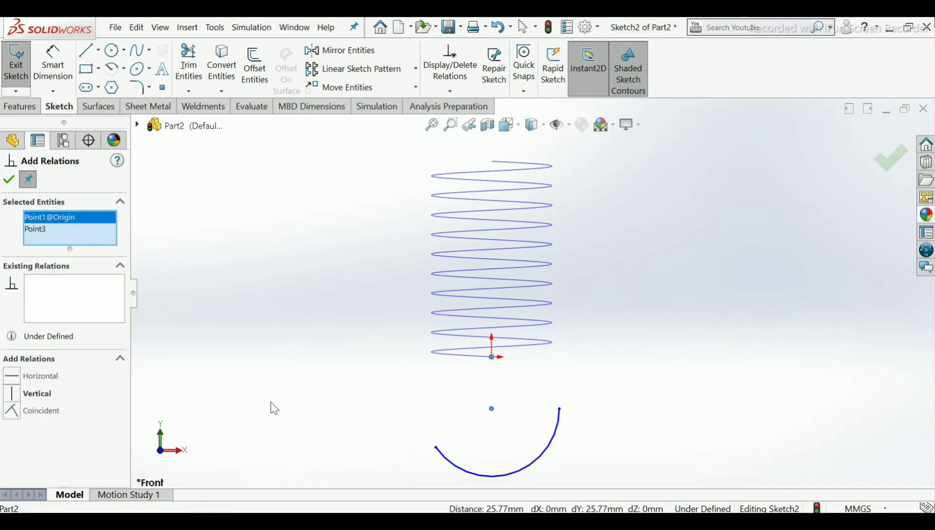
click(12, 394)
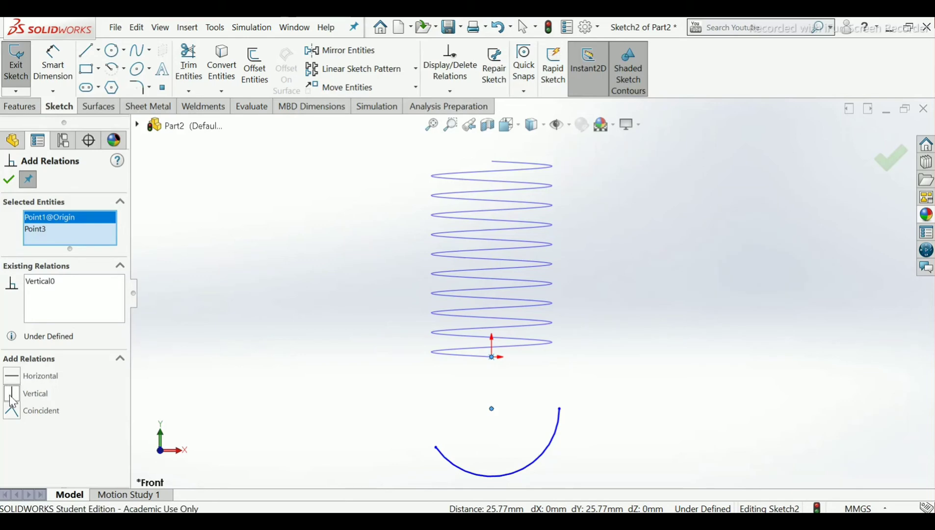
click(9, 179)
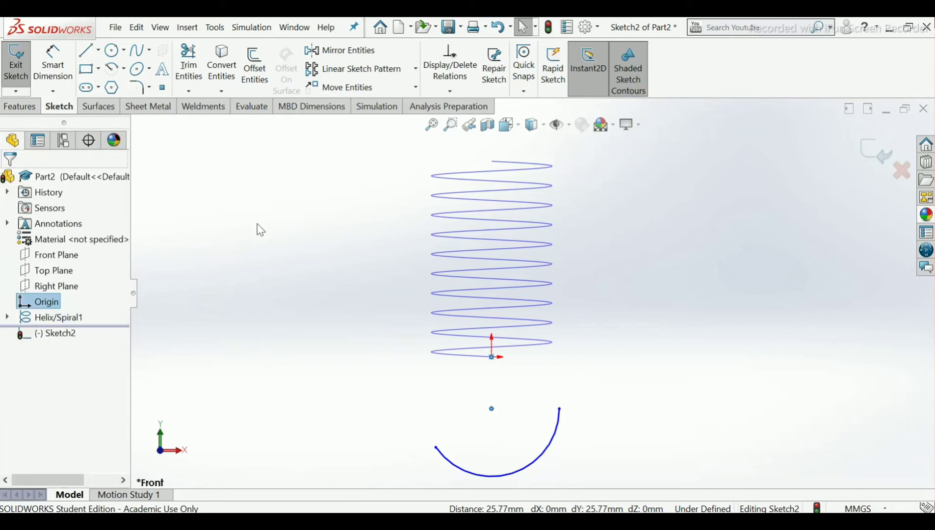
- Add a horizontal relation between the arc's centre point and its upper endpoint on the +X side
click(449, 92)
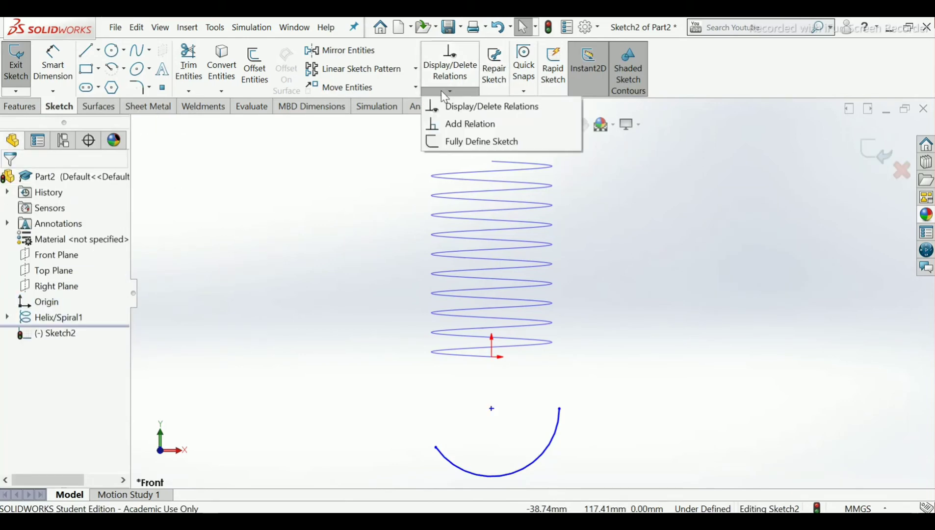
click(452, 125)
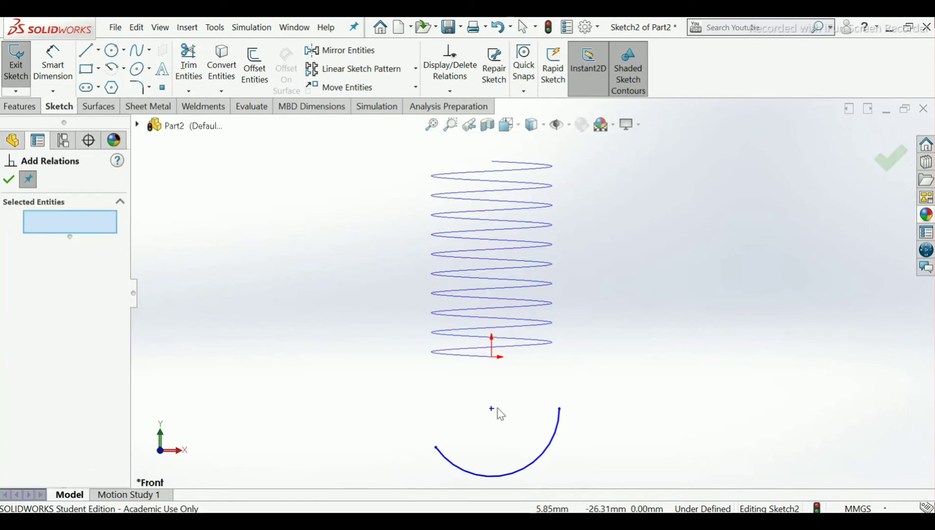
click(492, 410)
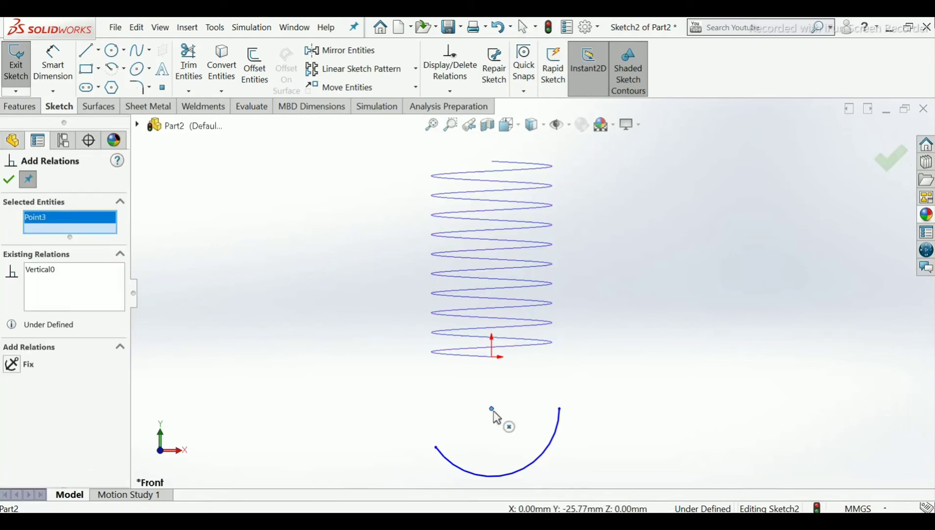
click(560, 409)
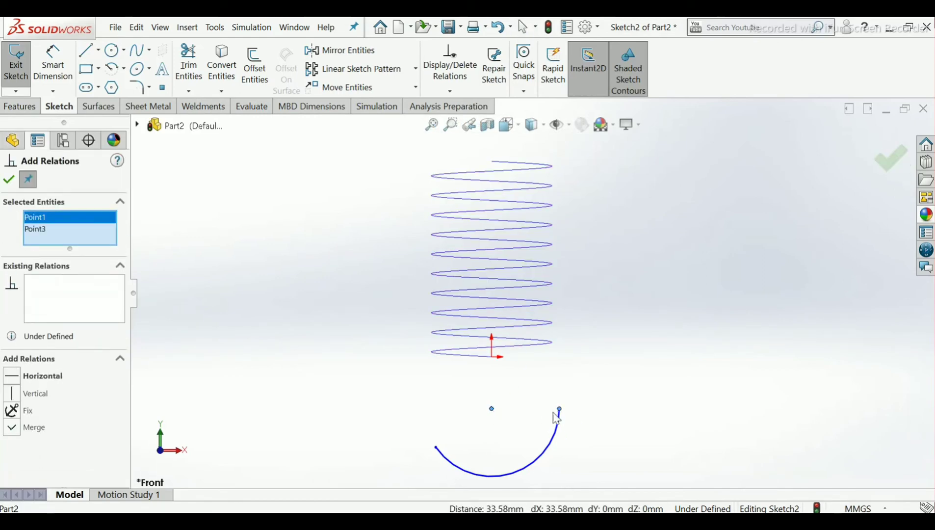
click(35, 382)
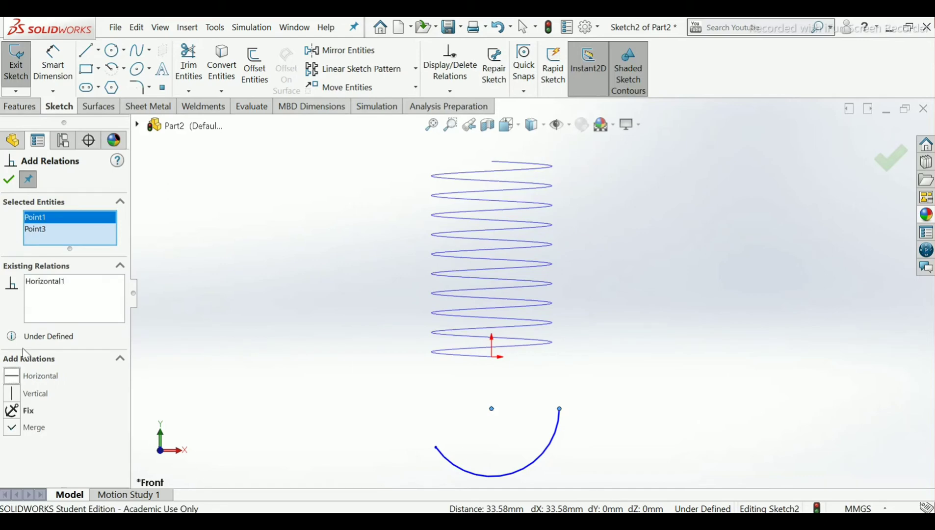
click(15, 182)
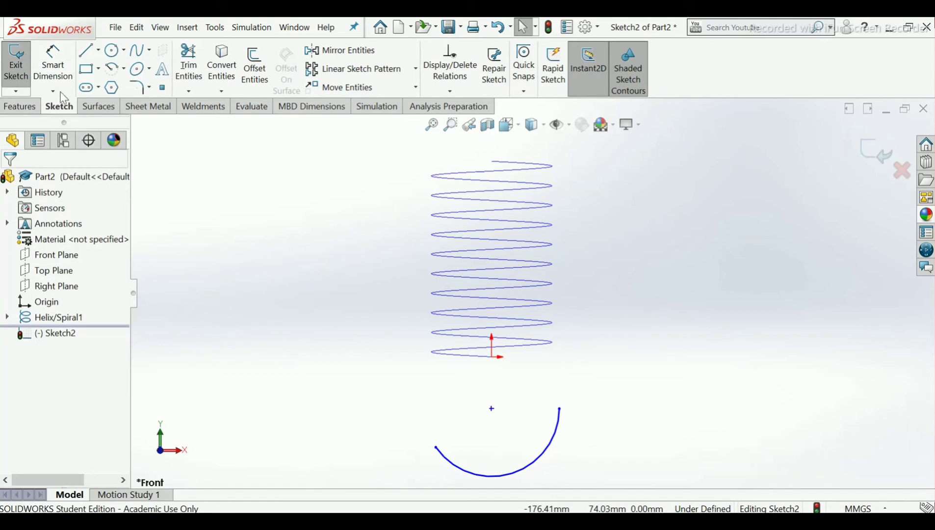
- Dimension the vertical distance from the origin to the arc's centre as 30 mm
click(54, 69)
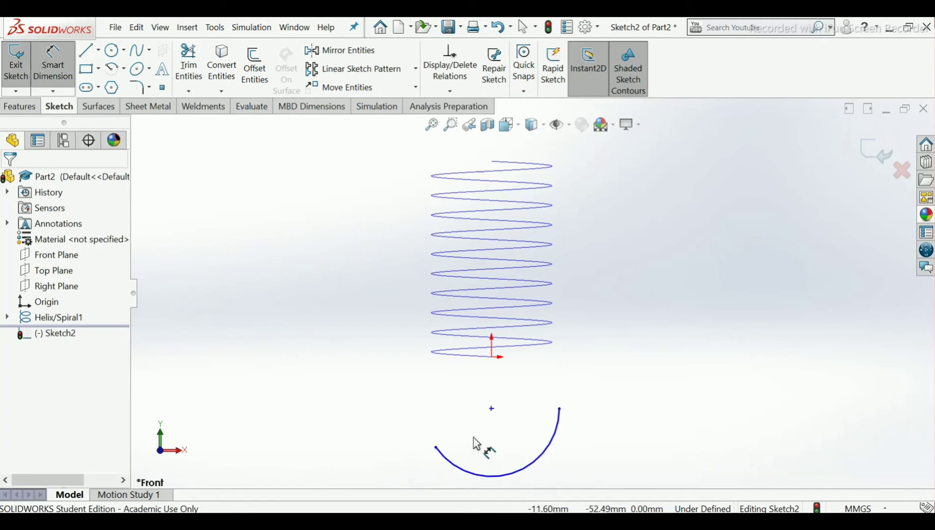
click(492, 357)
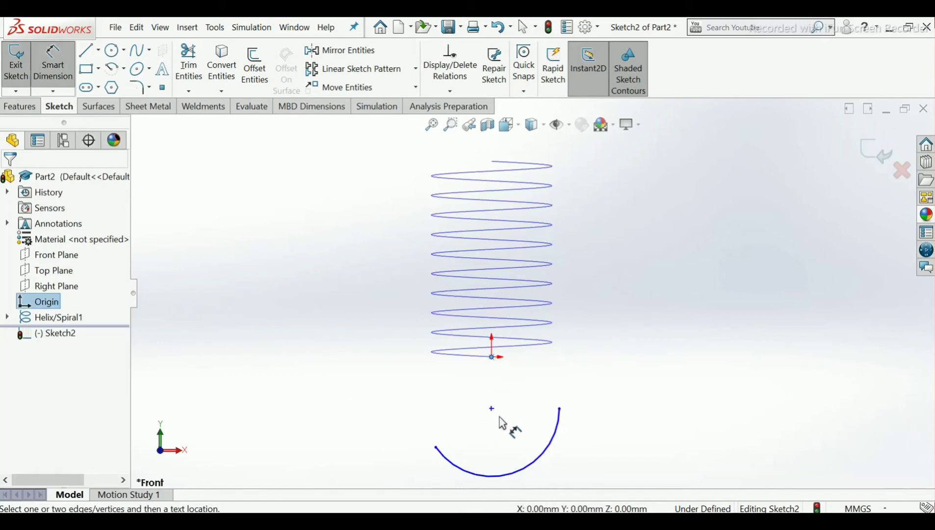
click(491, 409)
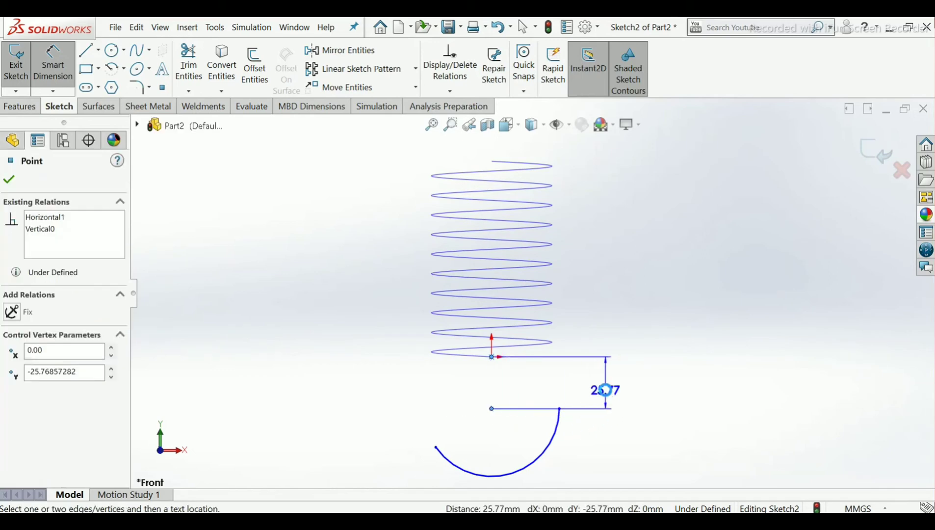
click(606, 390)
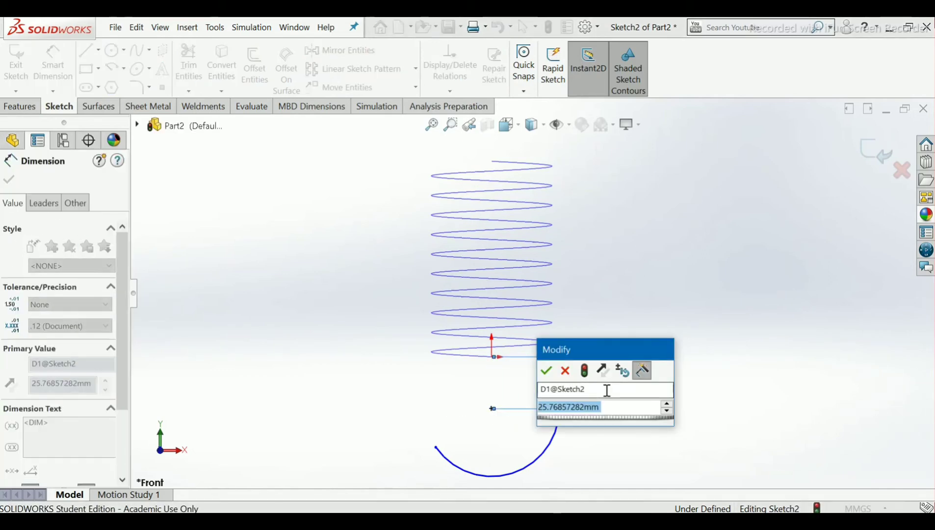
text(30)
key(Return)
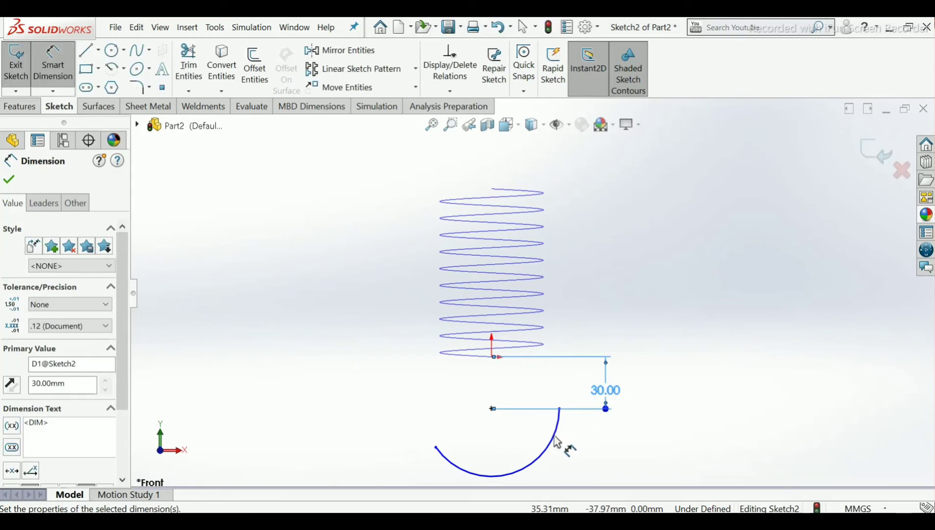
- Dimension the arc's radius as 30 mm
key(f)
scroll(536, 403, down, 3)
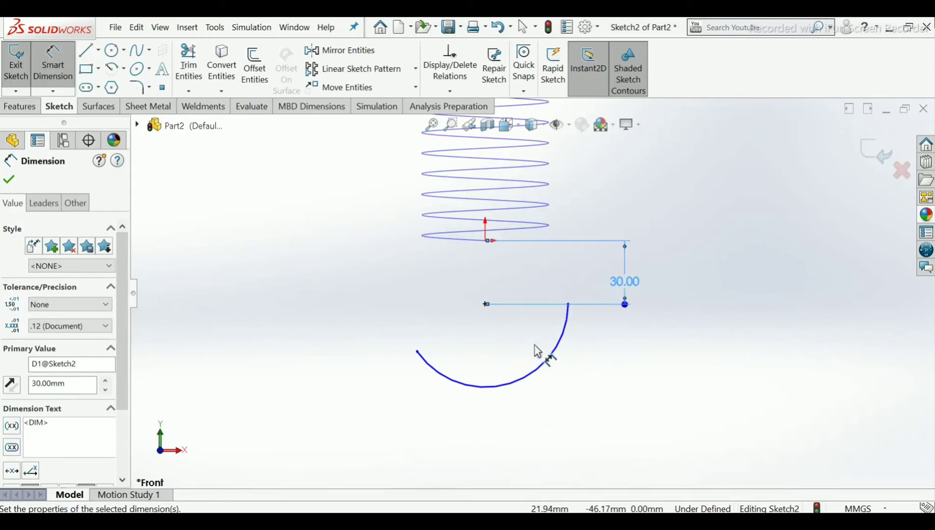
click(548, 371)
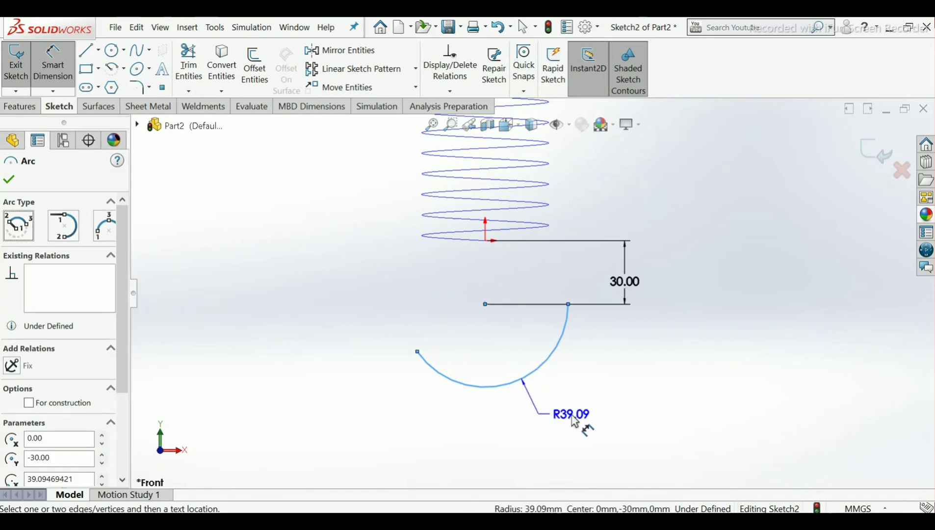
click(573, 420)
double_click(575, 422)
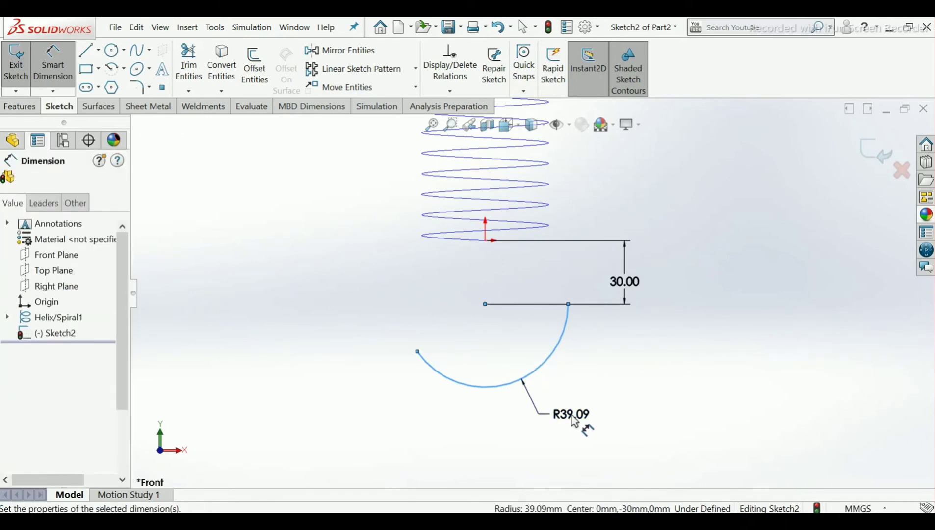
text(30)
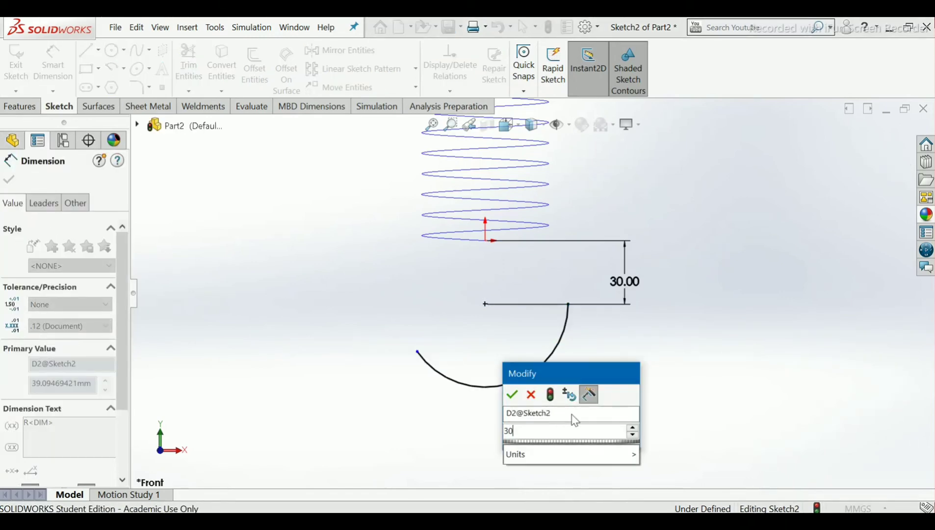
key(Return)
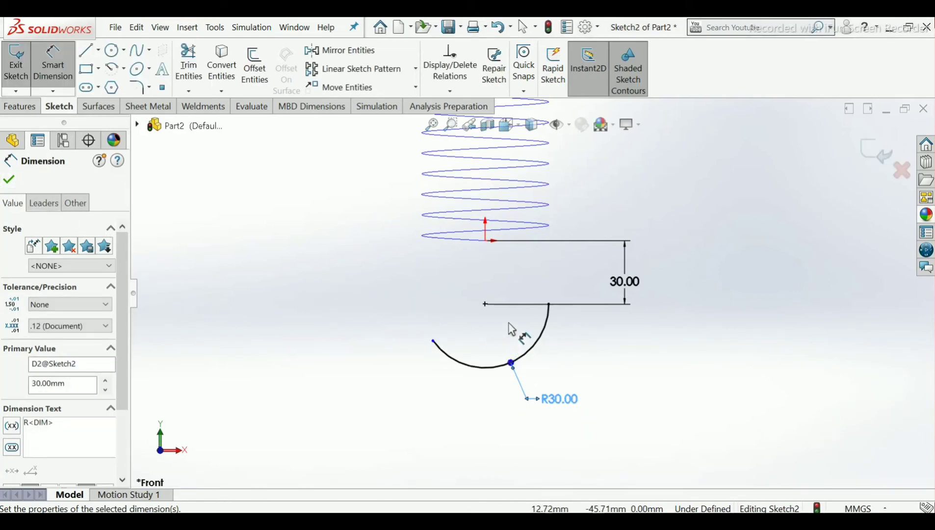
- Dimension the angle between the arc's two endpoints about its centre as 145° and close the dimension tool
scroll(505, 336, down, 2)
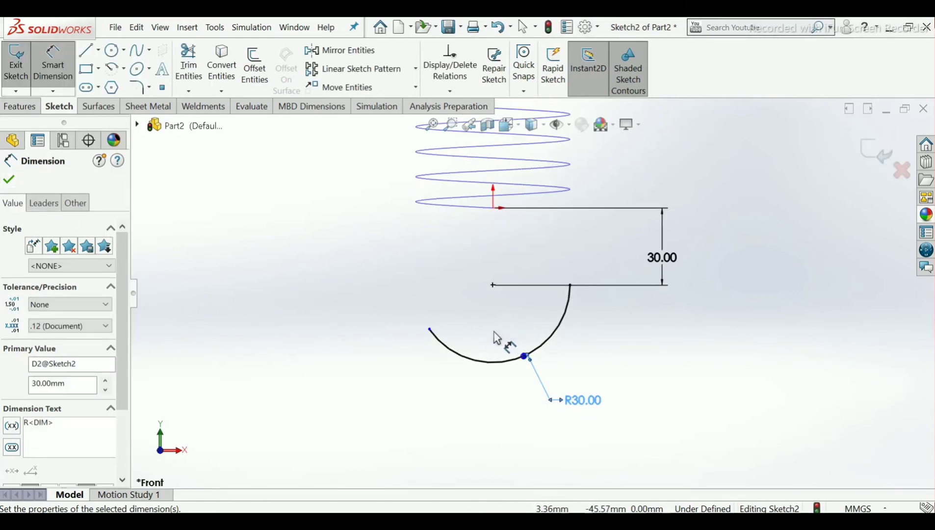
click(429, 330)
click(493, 285)
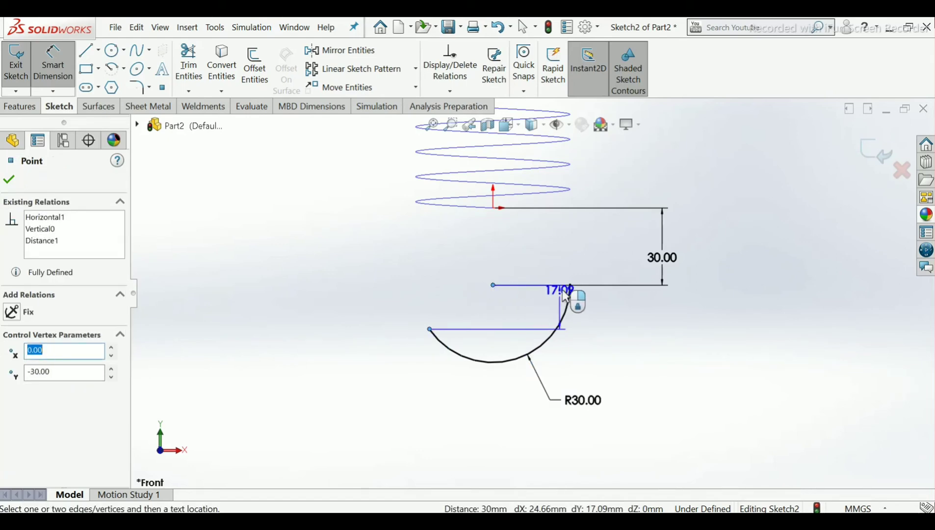
scroll(573, 291, down, 4)
scroll(570, 286, down, 1)
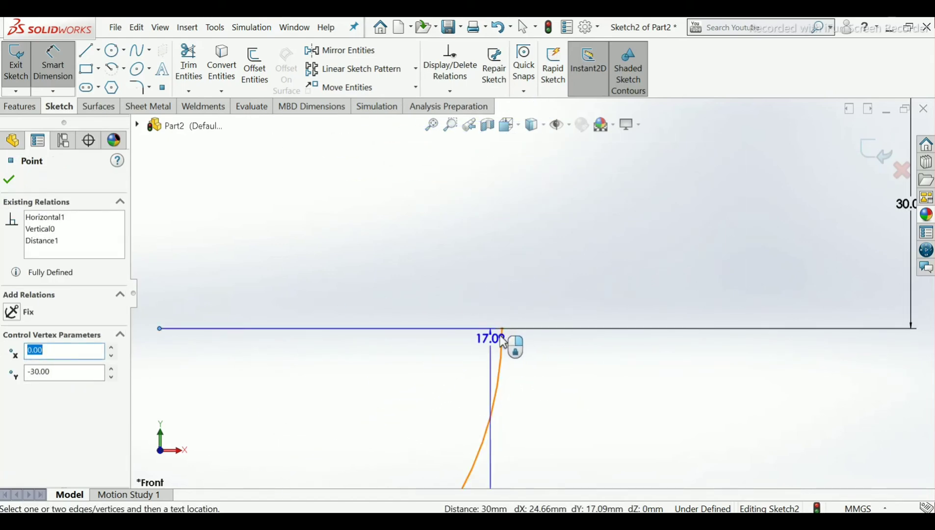
click(504, 329)
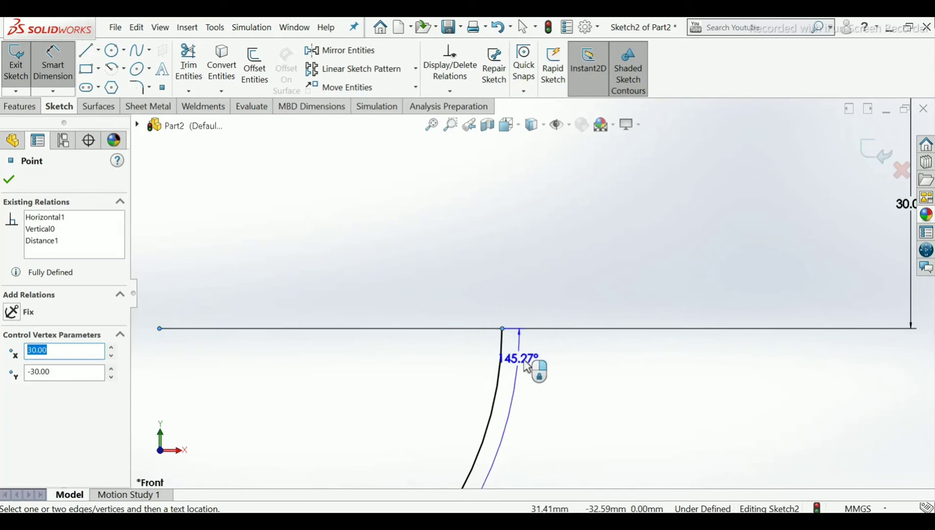
scroll(540, 361, up, 5)
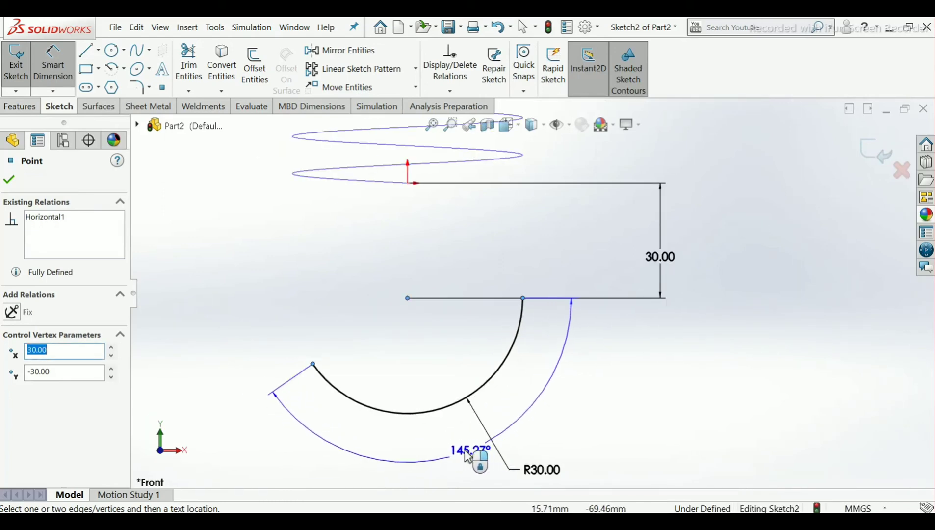
click(464, 450)
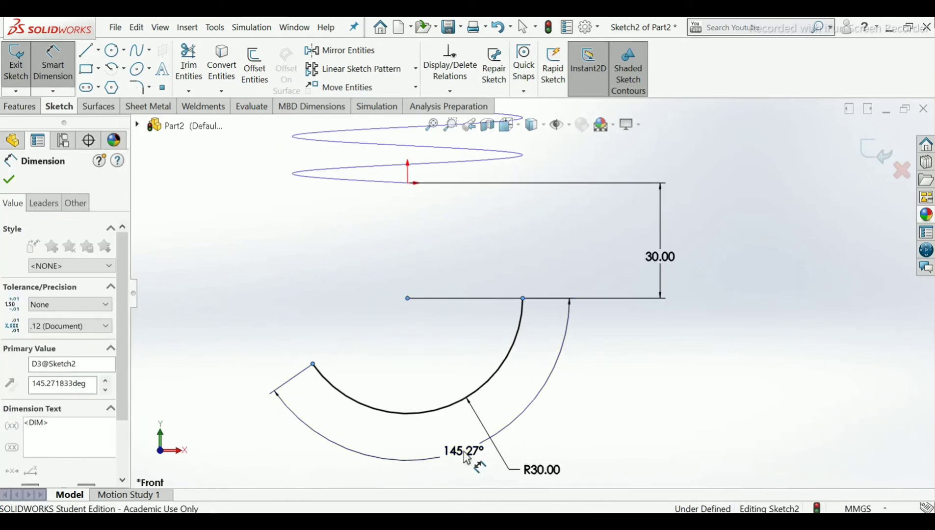
text(145)
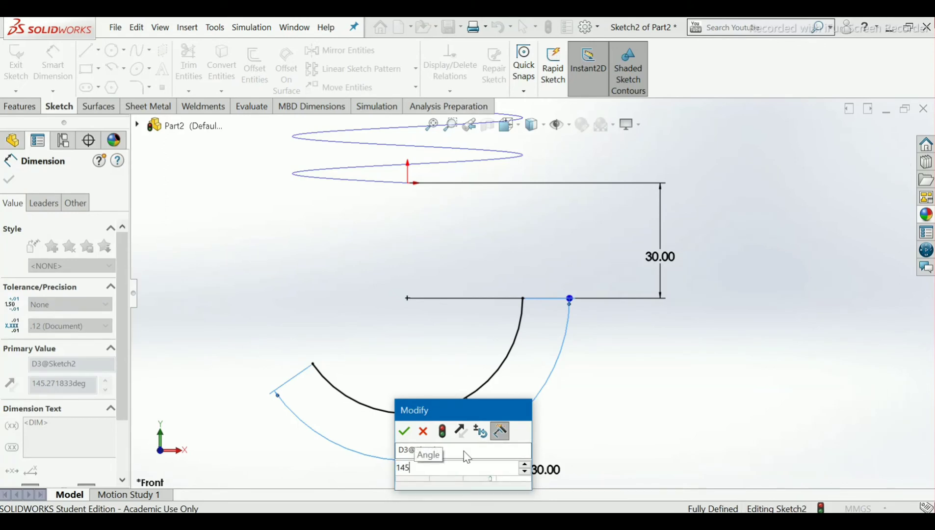
key(Return)
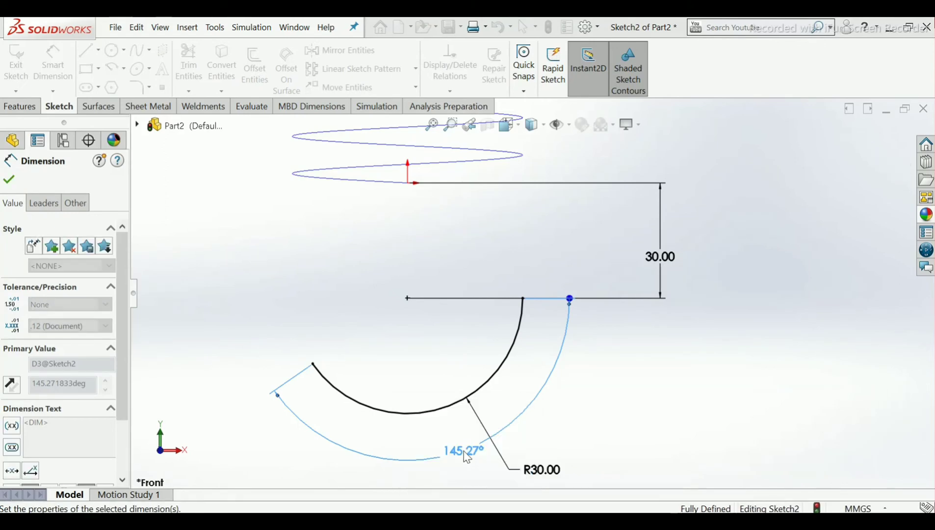
click(9, 179)
- Move the arc's angle dimension farther outward below the arc, clear of the radius label
key(f)
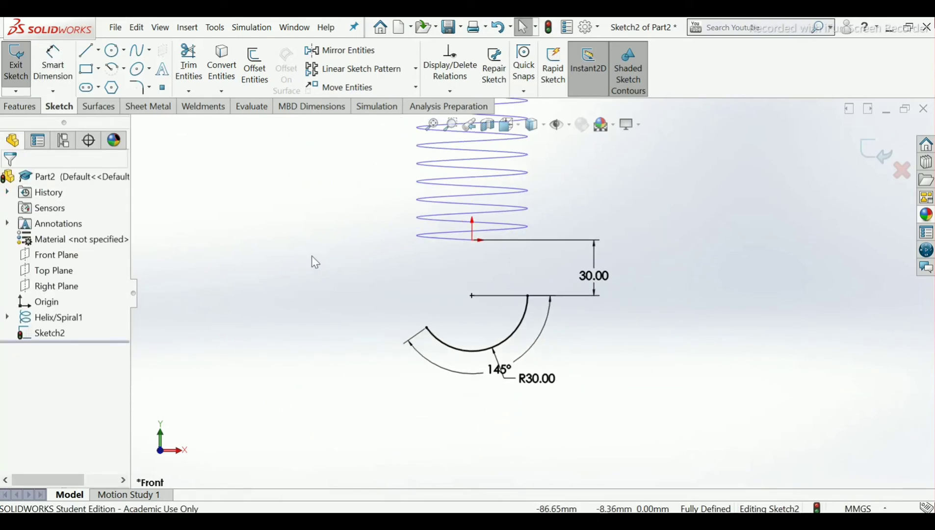
scroll(510, 202, up, 5)
scroll(521, 301, down, 4)
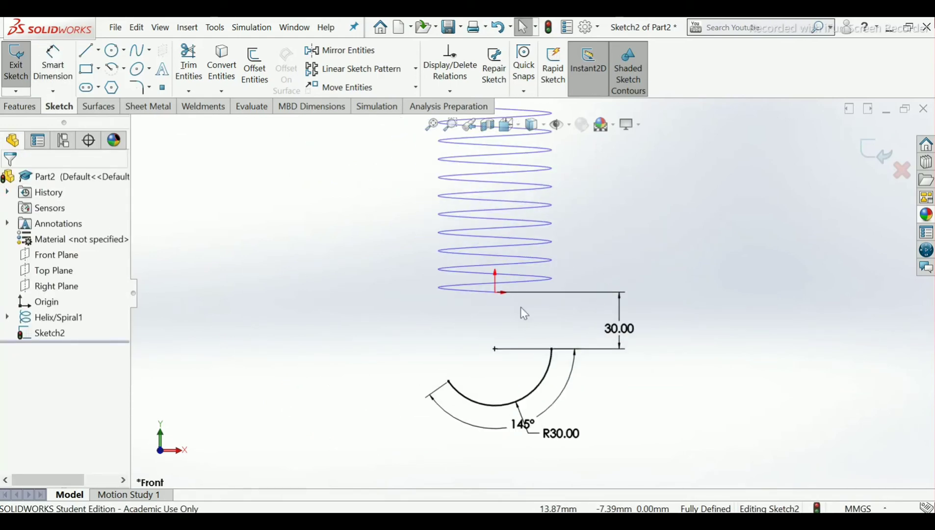
drag(522, 437, 507, 459)
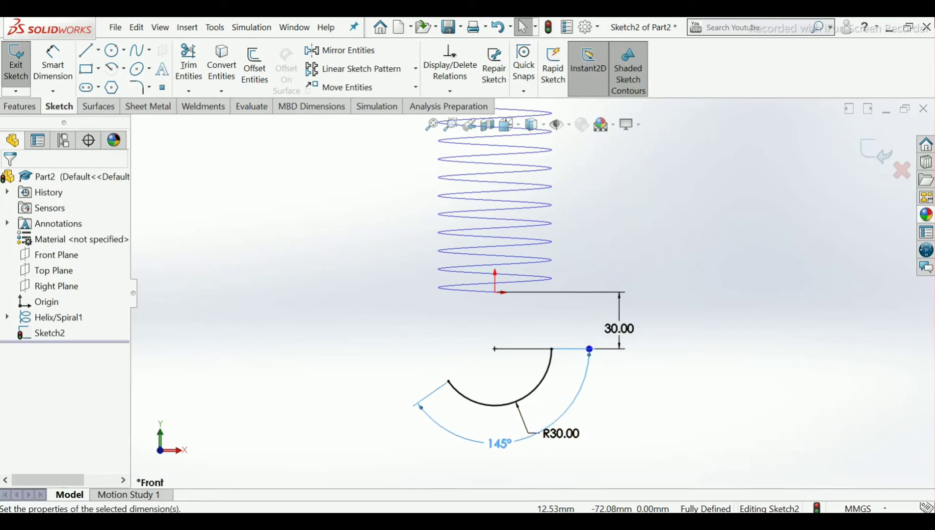
click(717, 301)
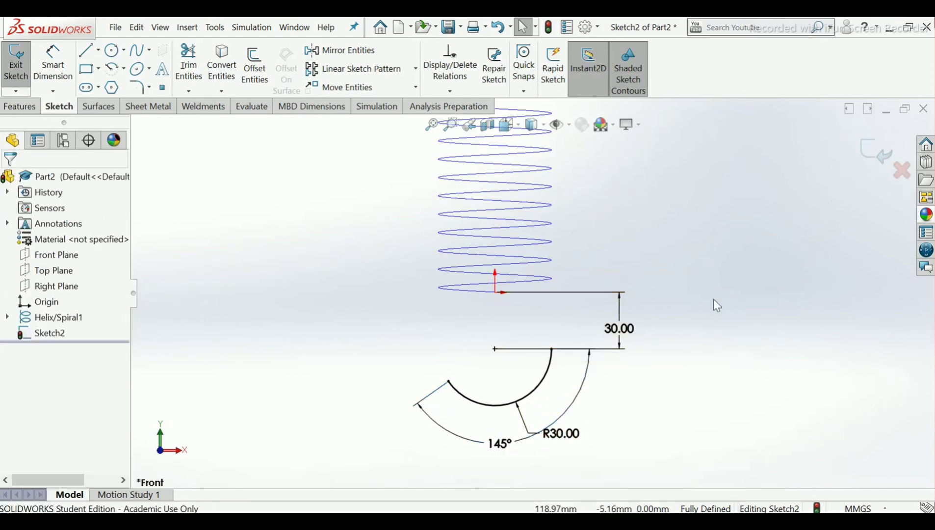
- Finish the hook arc sketch and start a new 3D sketch
click(868, 155)
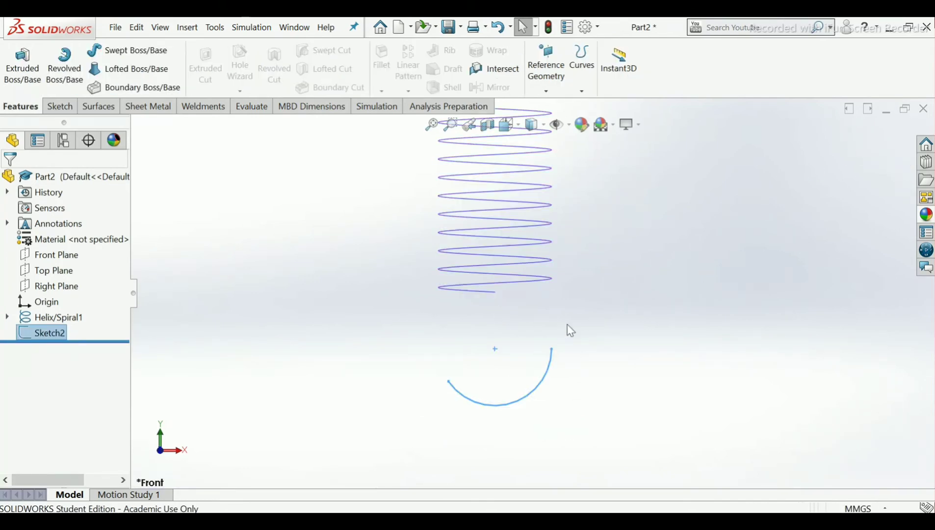
click(61, 107)
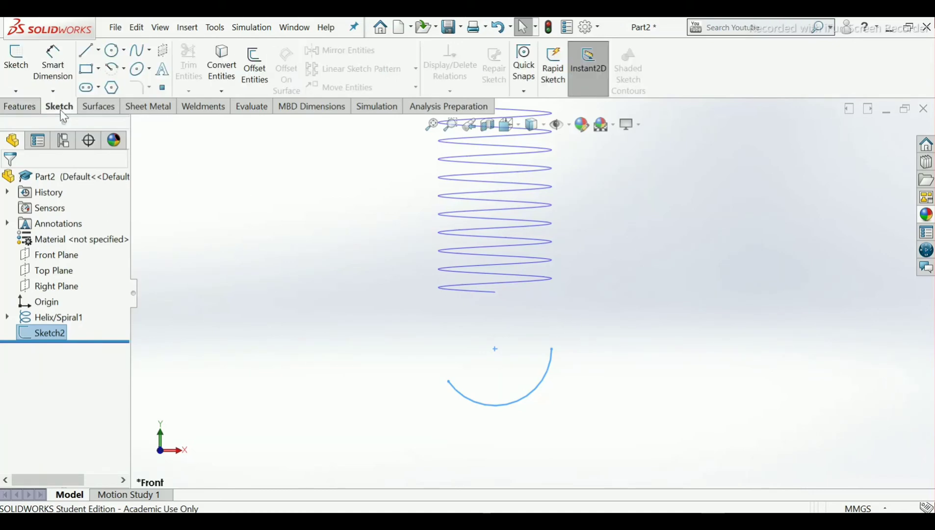
click(15, 91)
click(32, 126)
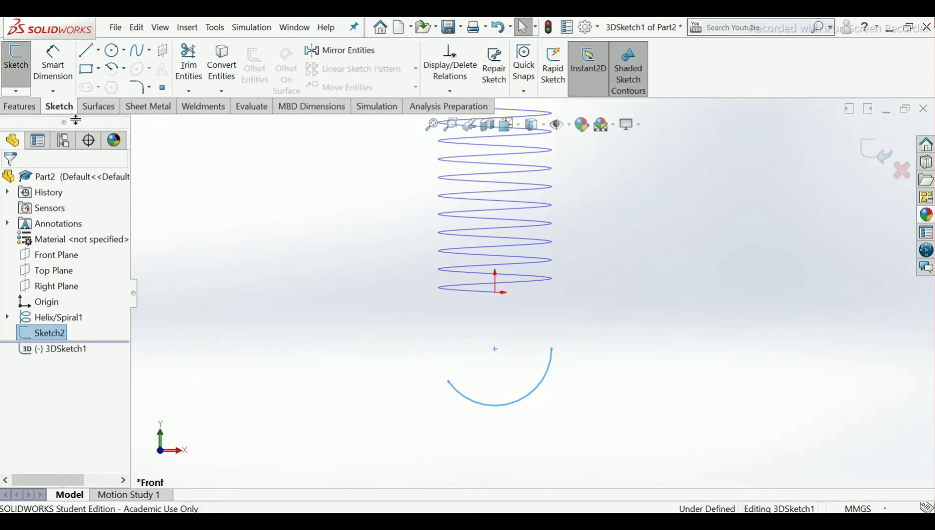
- Draw a two-point spline from the helix's lower end to the hook arc's nearer endpoint and end the spline
click(138, 53)
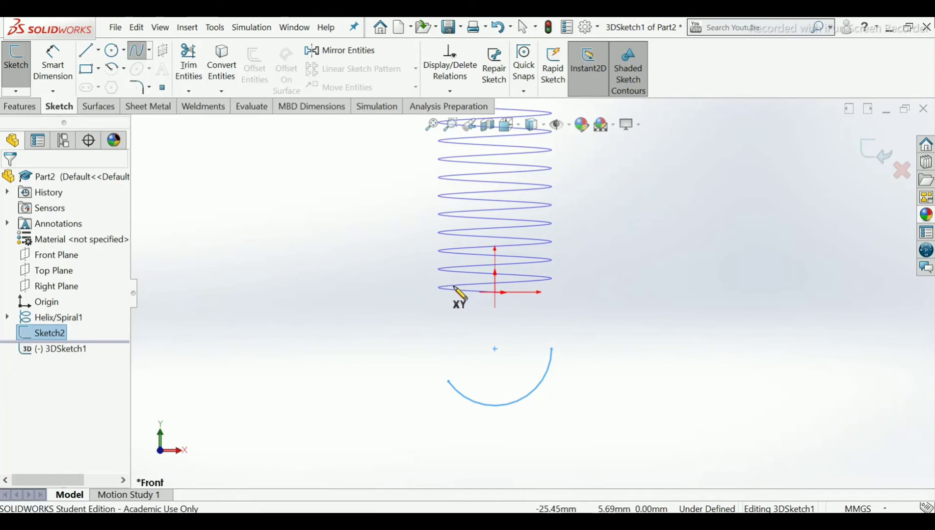
scroll(495, 293, down, 6)
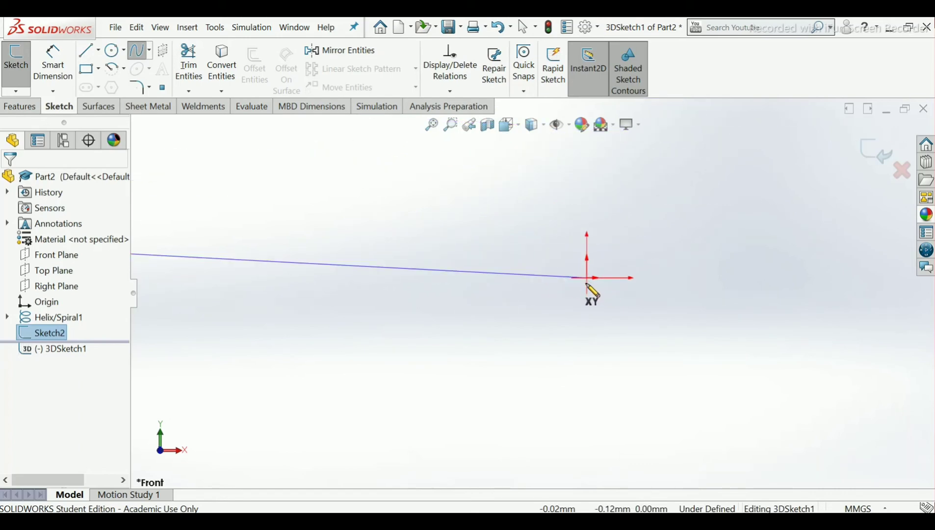
scroll(589, 289, up, 5)
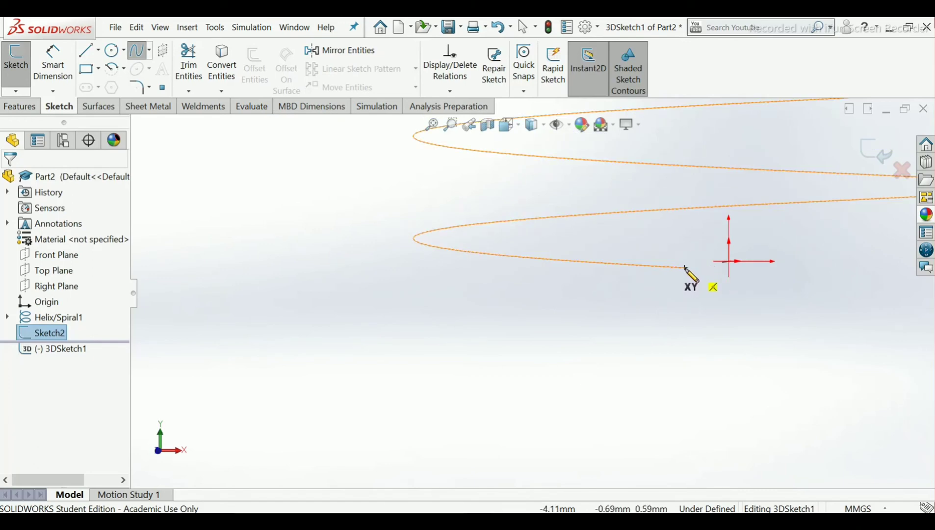
click(686, 267)
scroll(707, 326, up, 4)
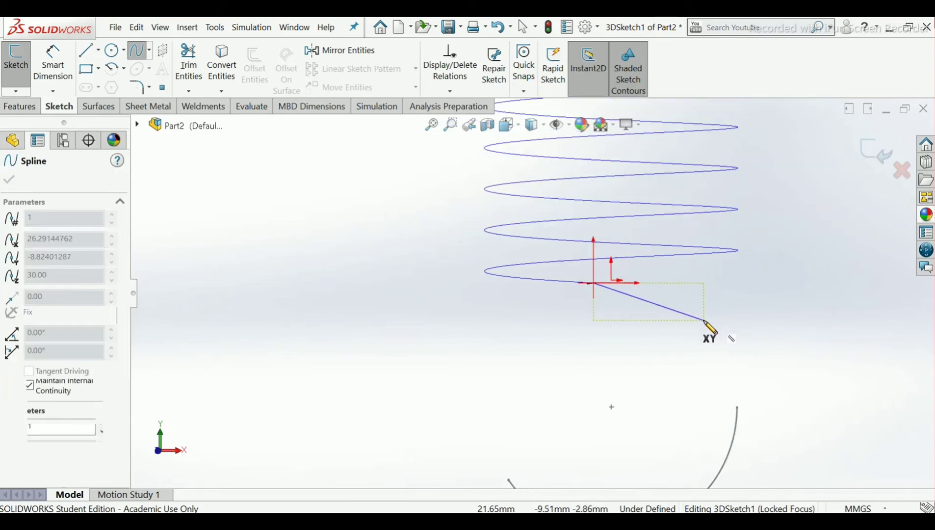
scroll(706, 323, up, 2)
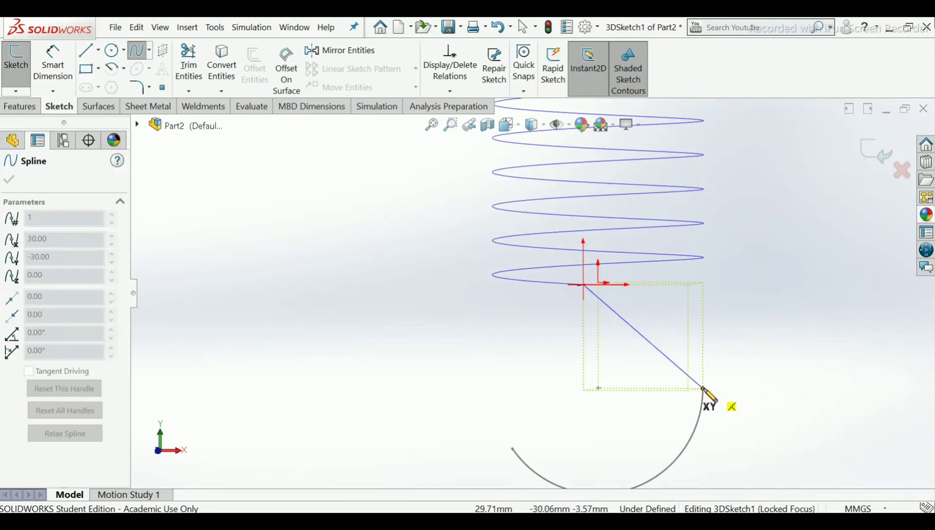
click(702, 389)
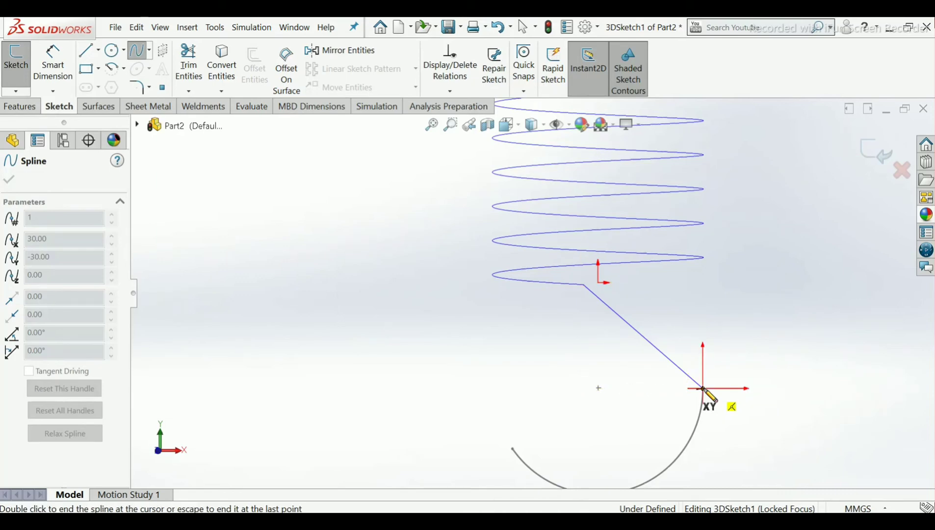
right_click(704, 390)
click(717, 395)
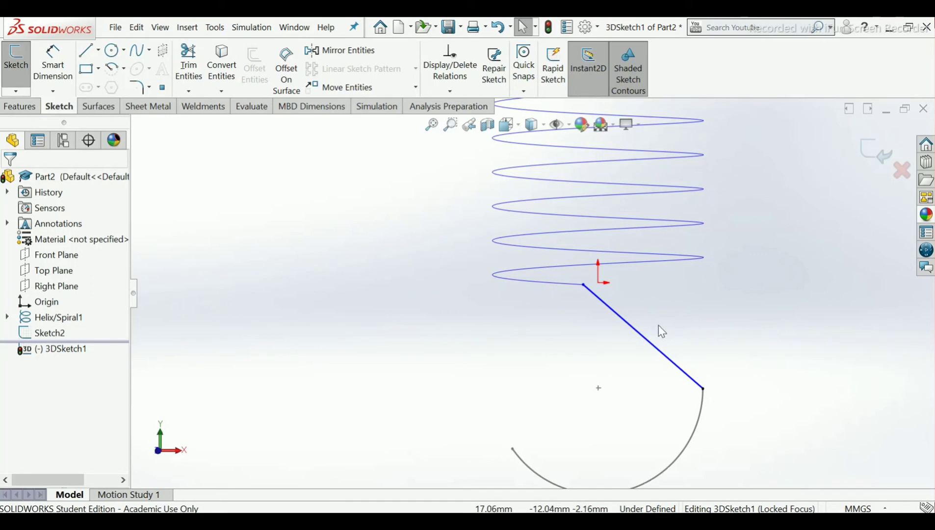
- Constrain the spline's tangent handle at the helix end with an Along X relation
scroll(658, 324, down, 1)
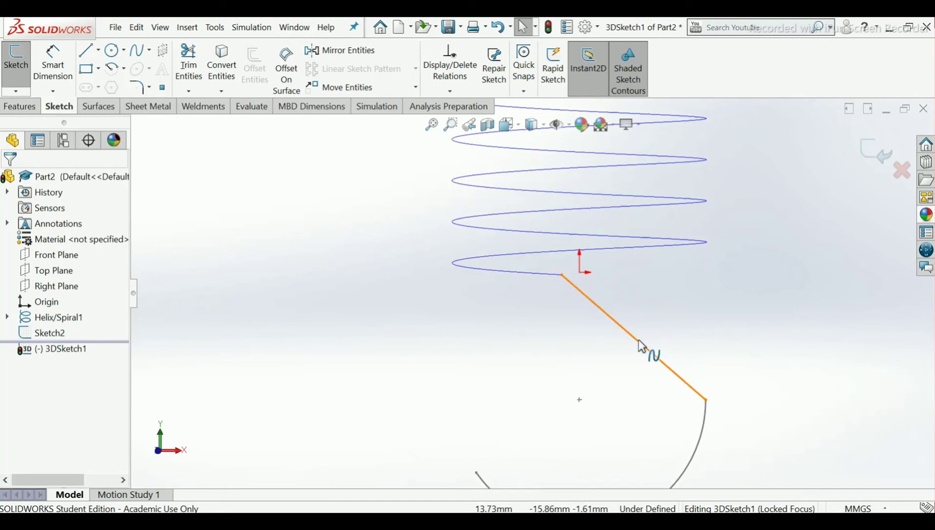
click(641, 347)
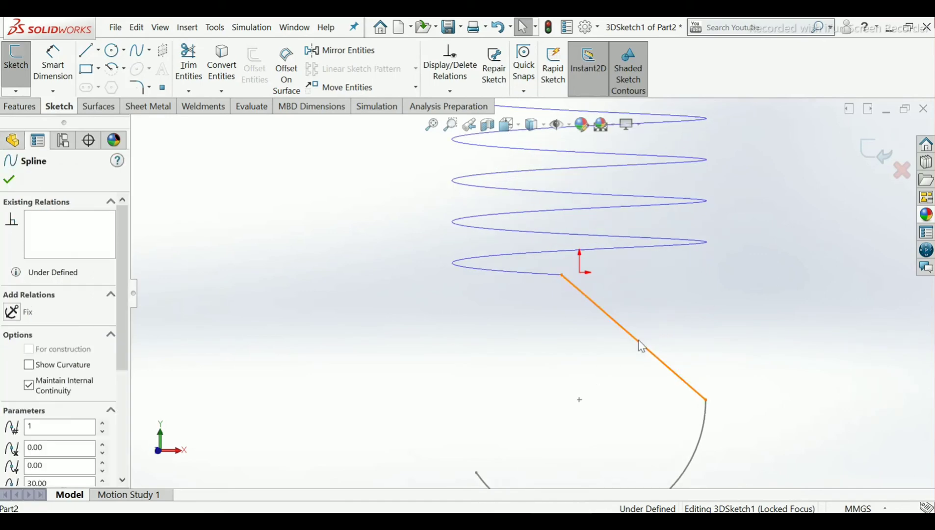
middle_drag(625, 315, 573, 310)
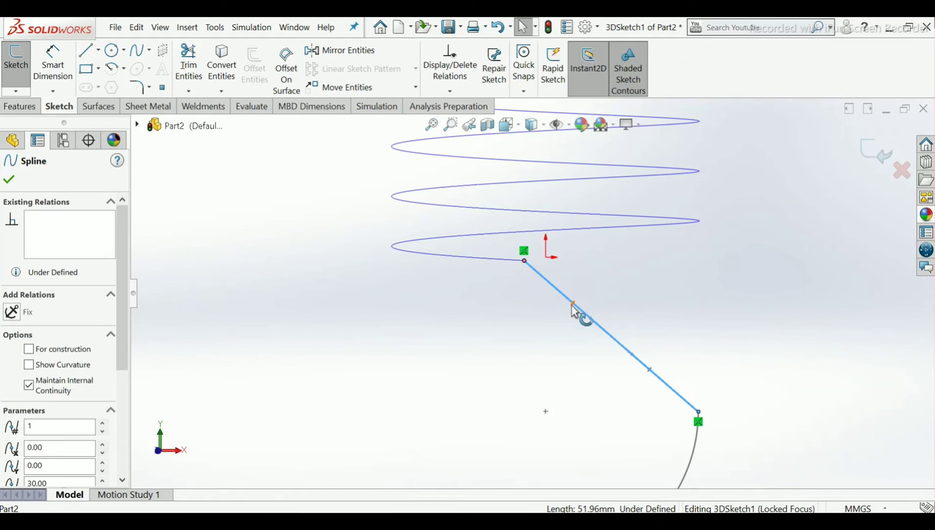
click(572, 304)
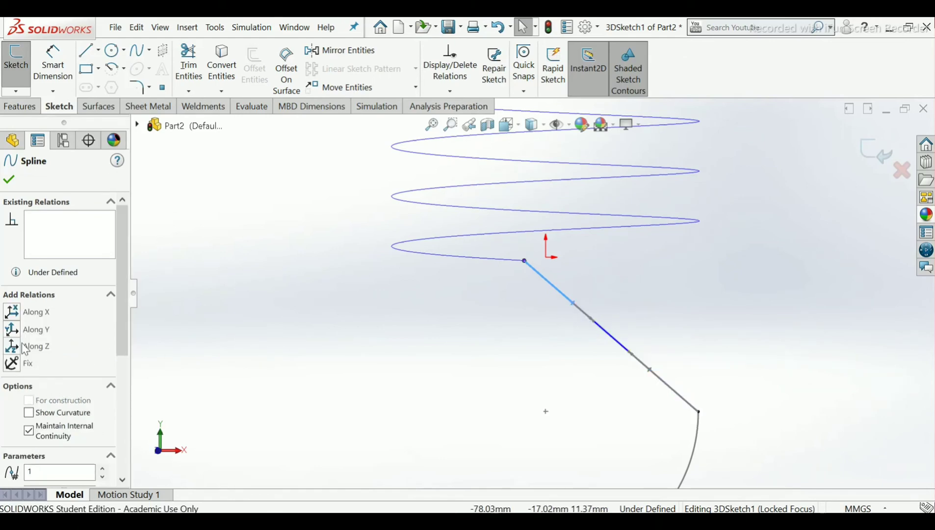
click(13, 312)
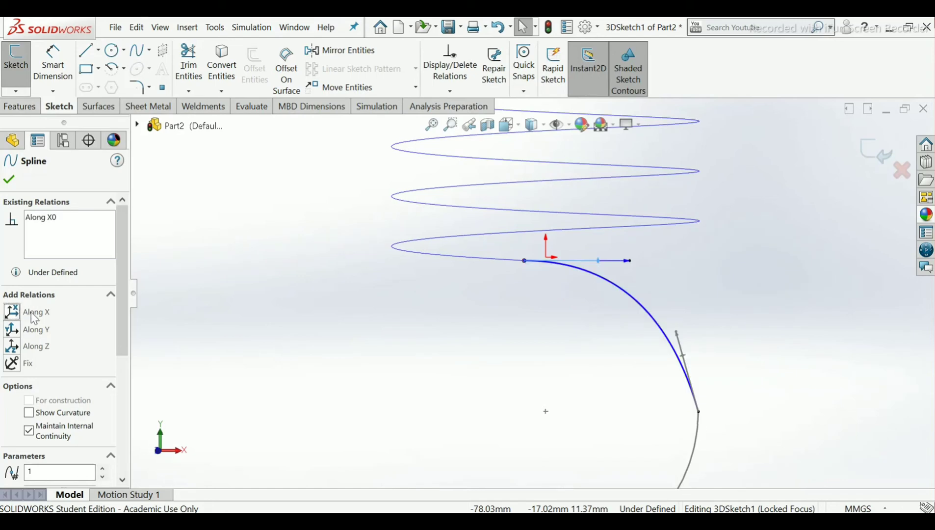
- Constrain the spline's tangent handle at the hook arc end with an Along Y relation and close the spline properties
click(686, 360)
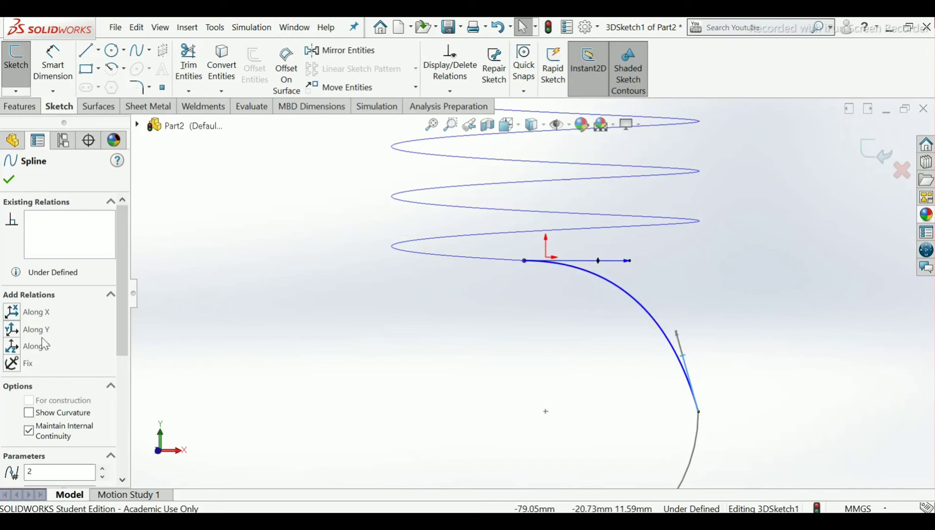
click(15, 337)
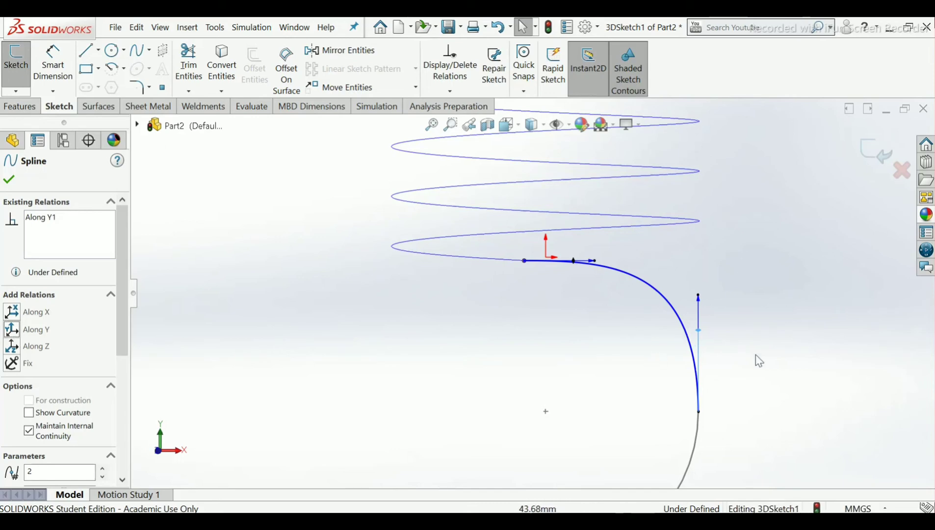
click(10, 180)
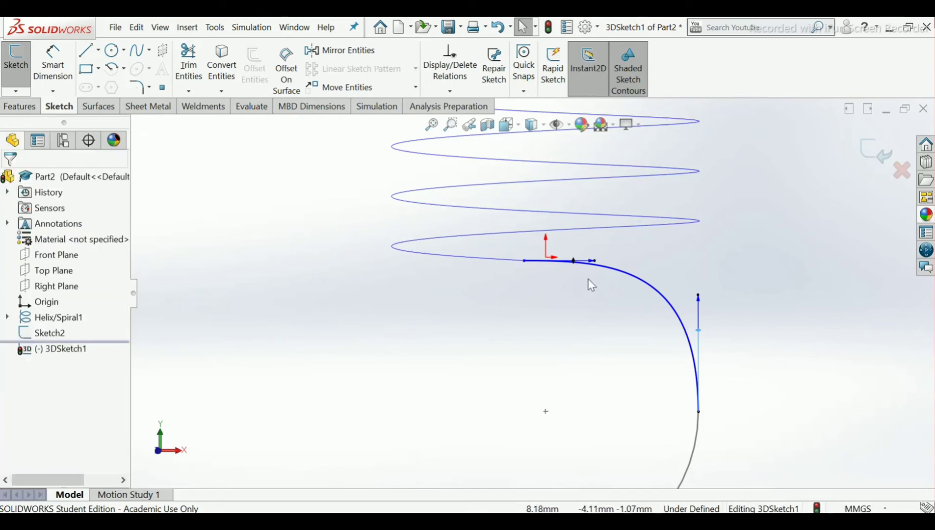
click(739, 246)
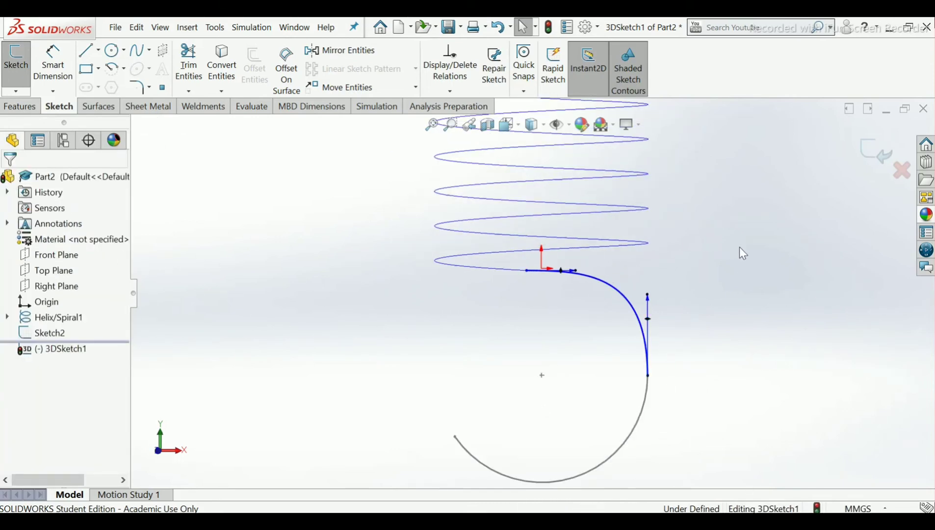
- Adjust the spline's vertical handle, lengthen its horizontal handle to tighten the bend into the hook, and exit the 3D sketch
scroll(648, 292, down, 1)
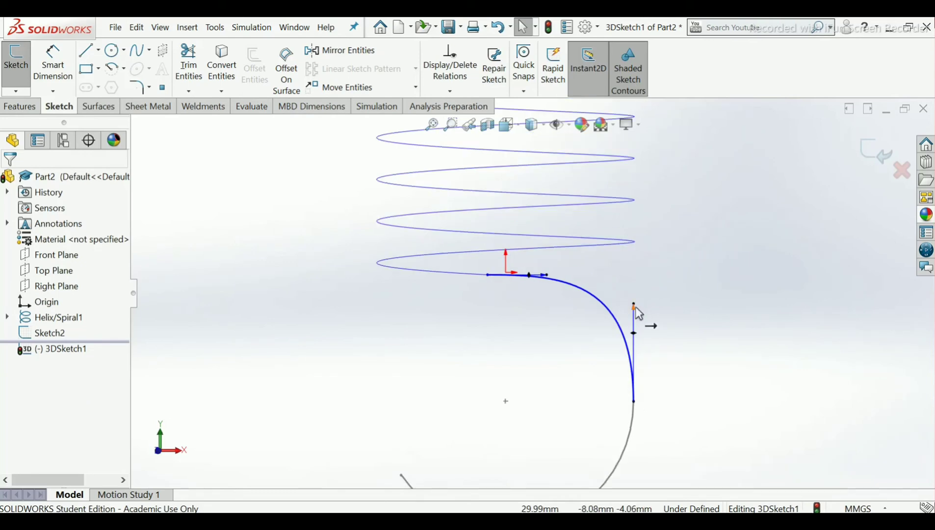
drag(632, 284, 639, 309)
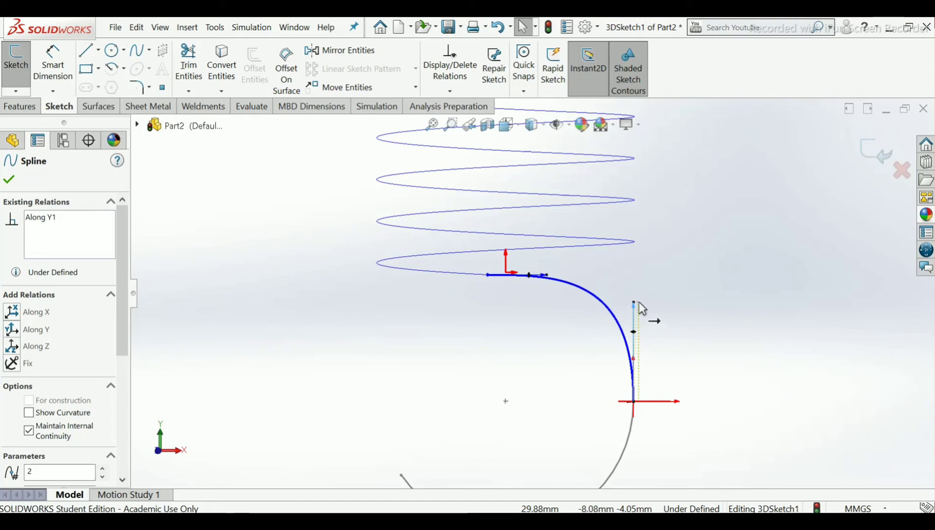
click(449, 307)
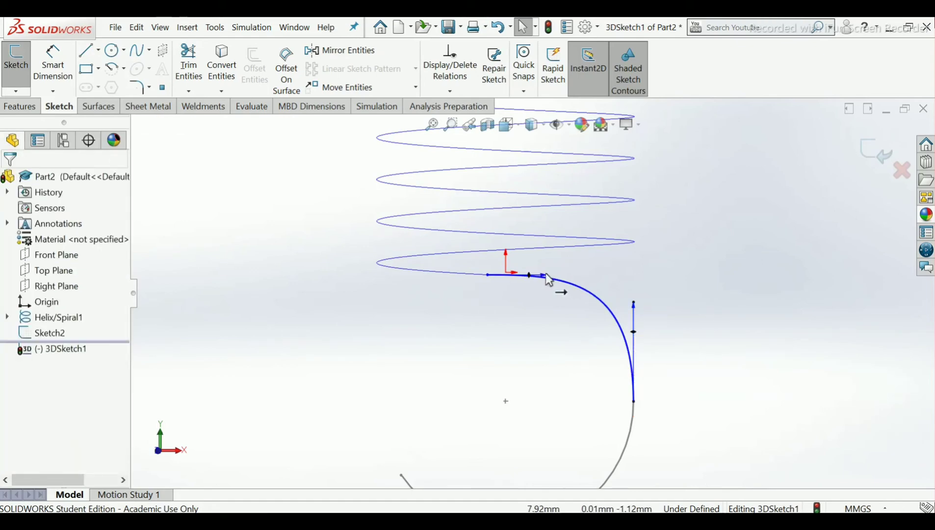
drag(597, 277, 619, 274)
click(684, 299)
scroll(683, 296, up, 2)
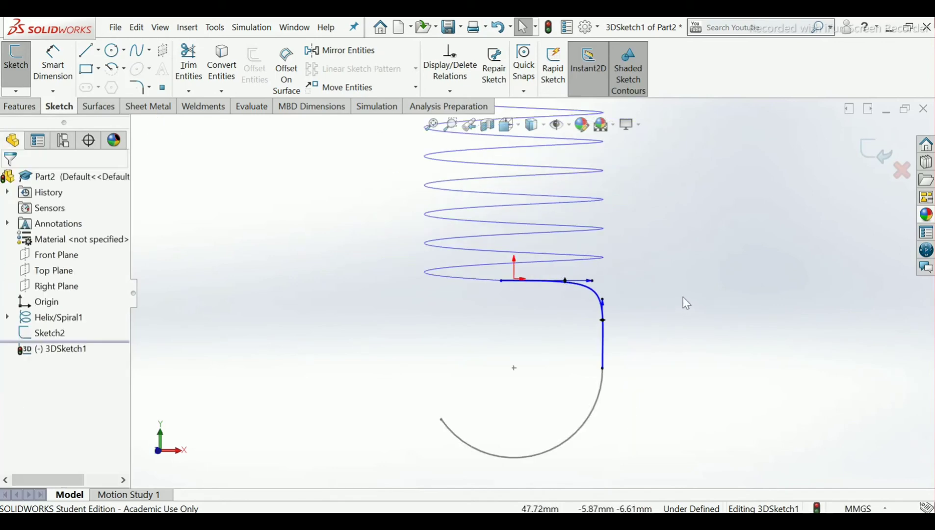
click(872, 164)
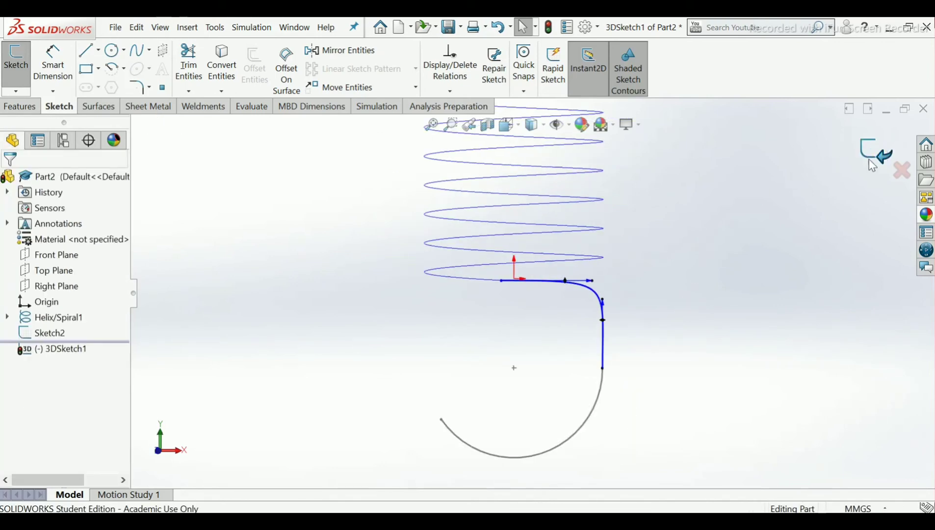
- Start a new sketch on the Front Plane and clear the plane selection
scroll(638, 215, up, 2)
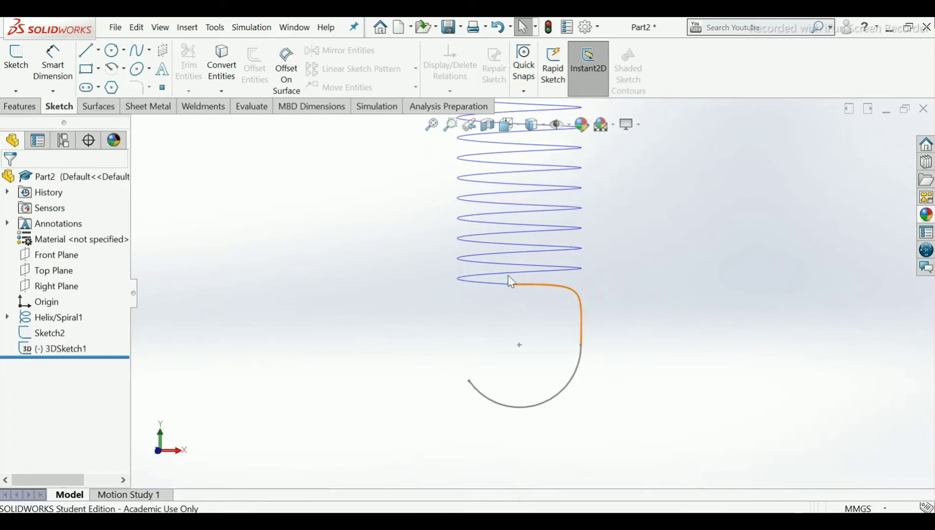
scroll(534, 292, down, 6)
scroll(484, 358, down, 5)
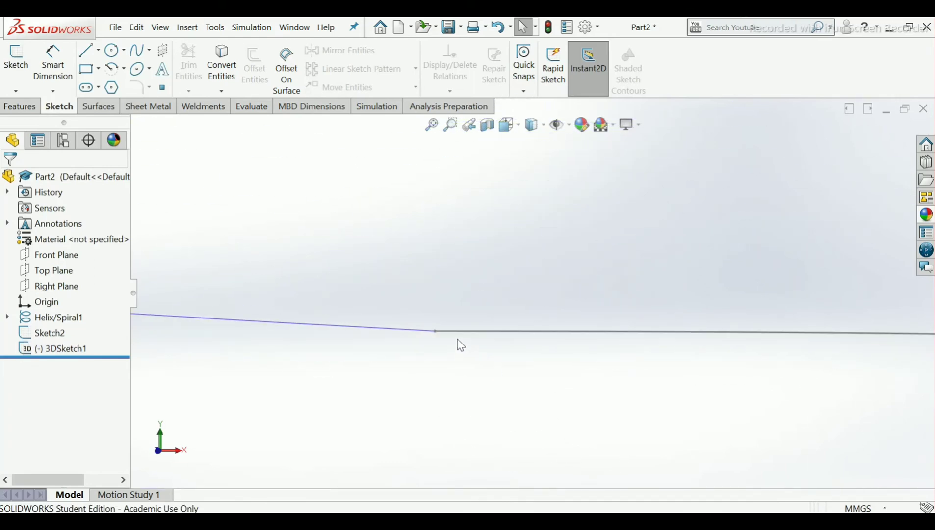
scroll(507, 305, up, 8)
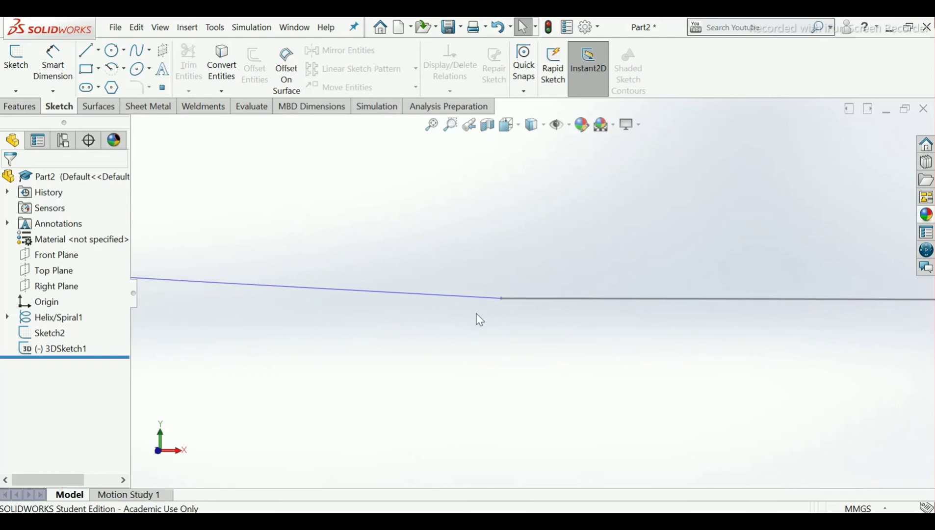
scroll(549, 292, up, 8)
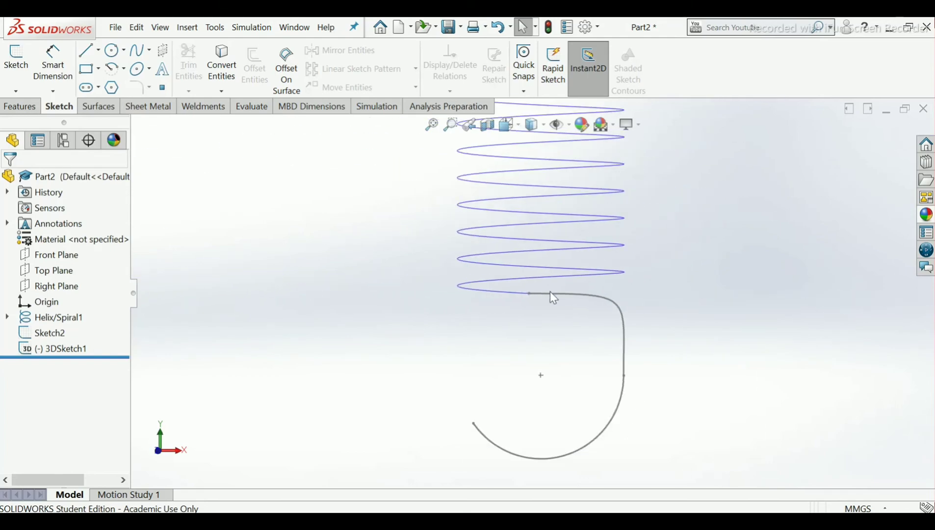
scroll(556, 240, down, 3)
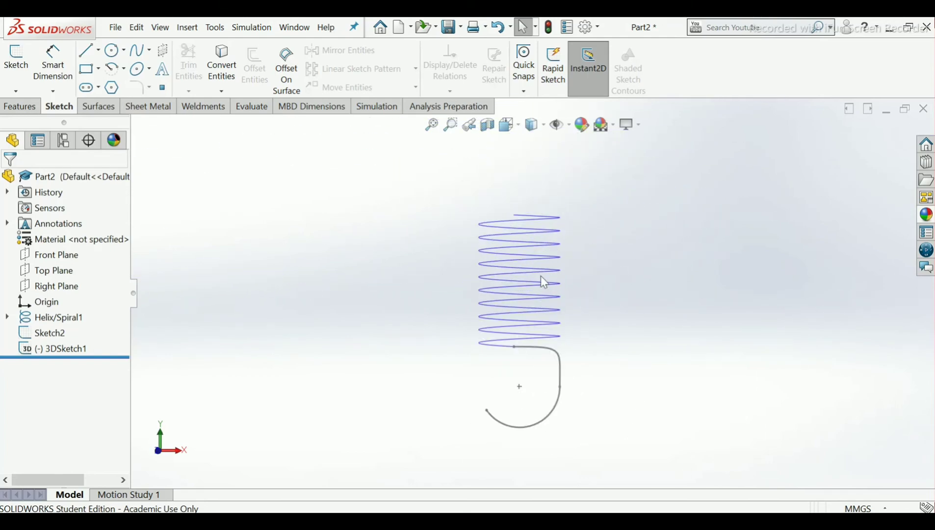
click(73, 260)
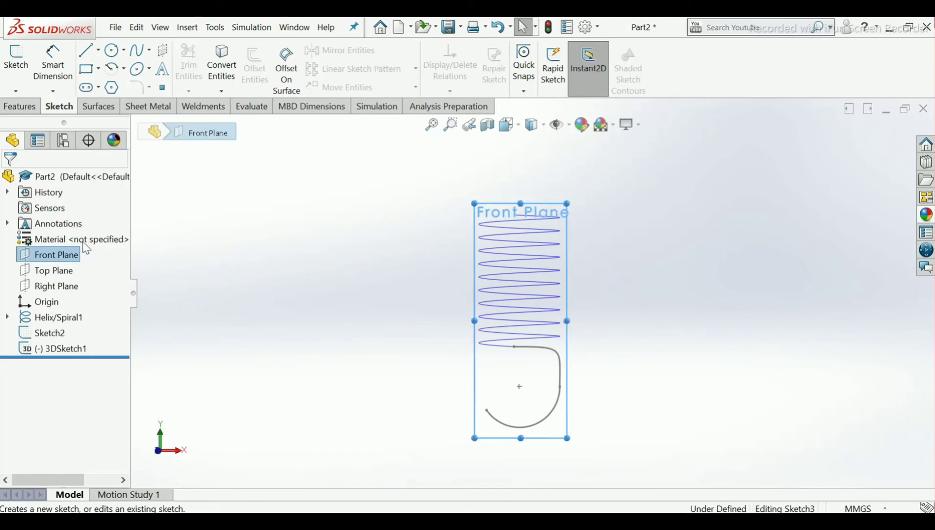
click(80, 244)
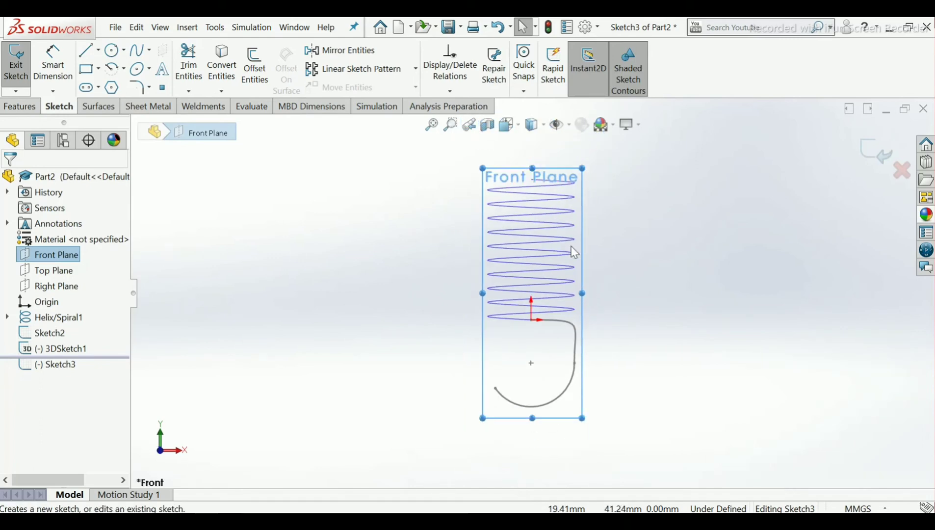
click(635, 201)
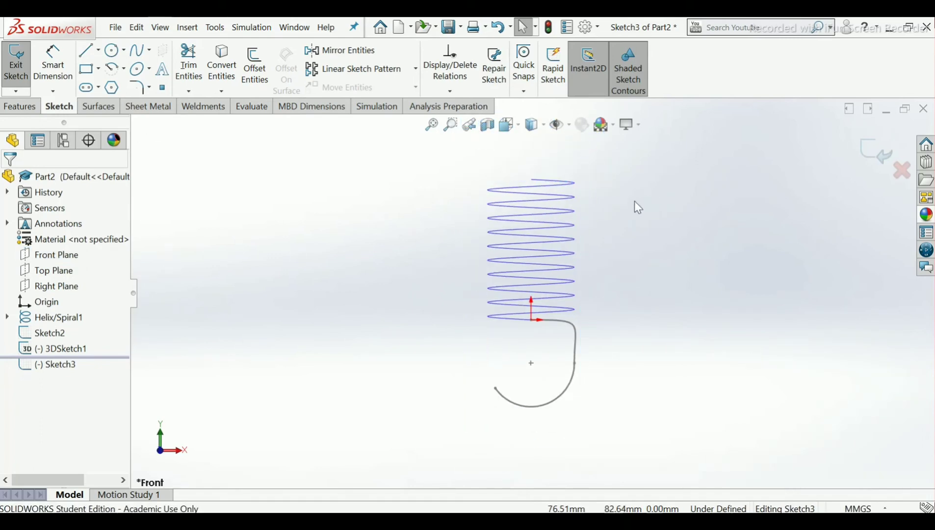
- Sketch a centerpoint arc of about 31.5 mm radius and 142° above the helix, centred about 124.5 mm directly above the origin
scroll(559, 231, down, 4)
scroll(417, 225, up, 3)
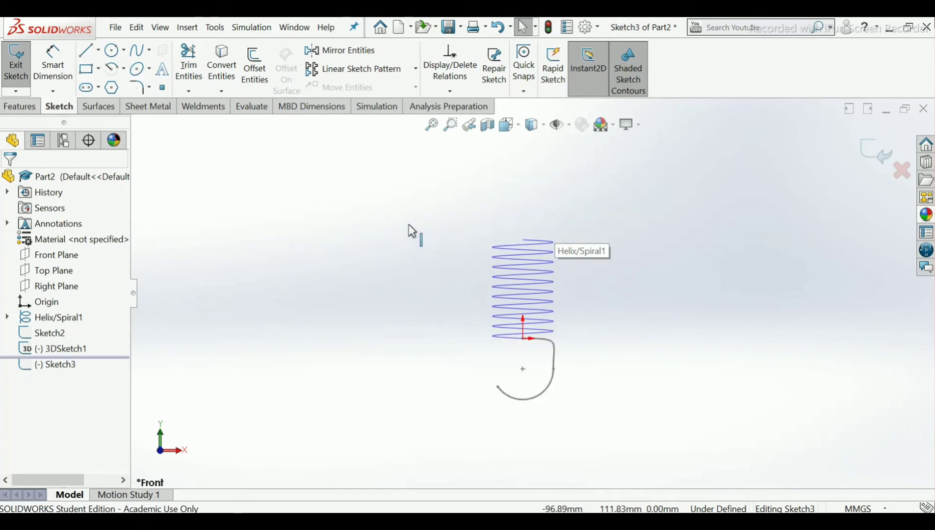
click(114, 69)
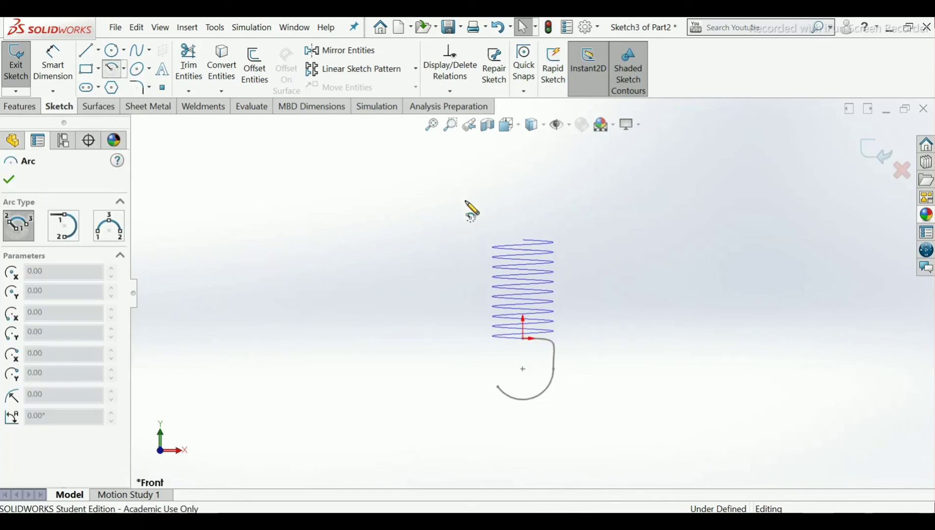
scroll(558, 225, down, 2)
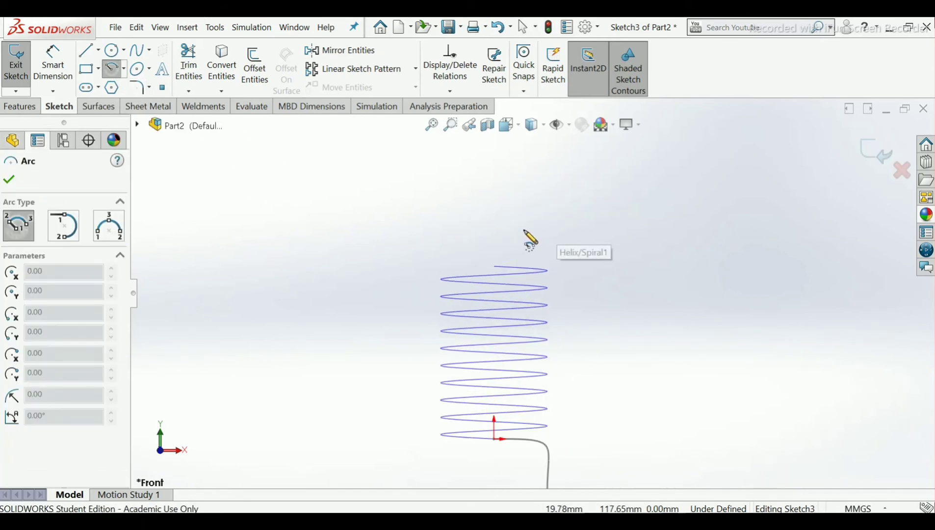
click(494, 217)
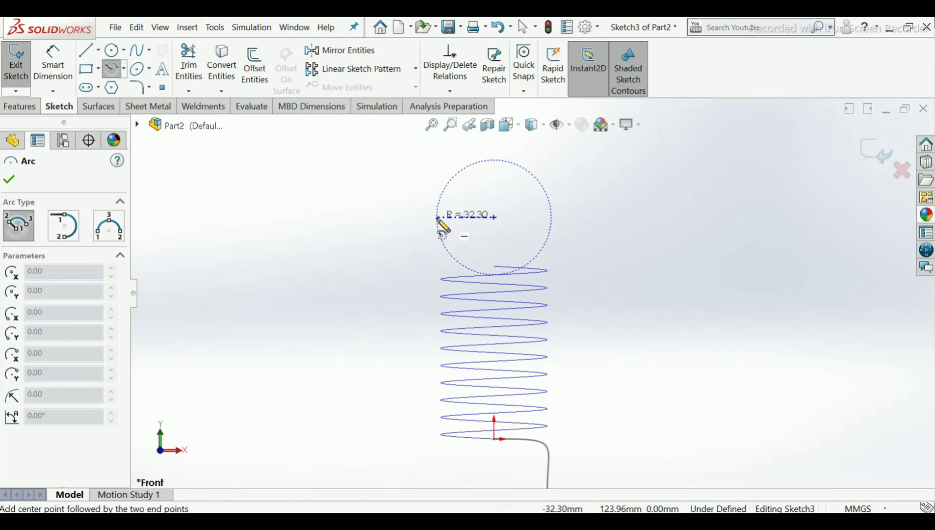
scroll(437, 219, up, 2)
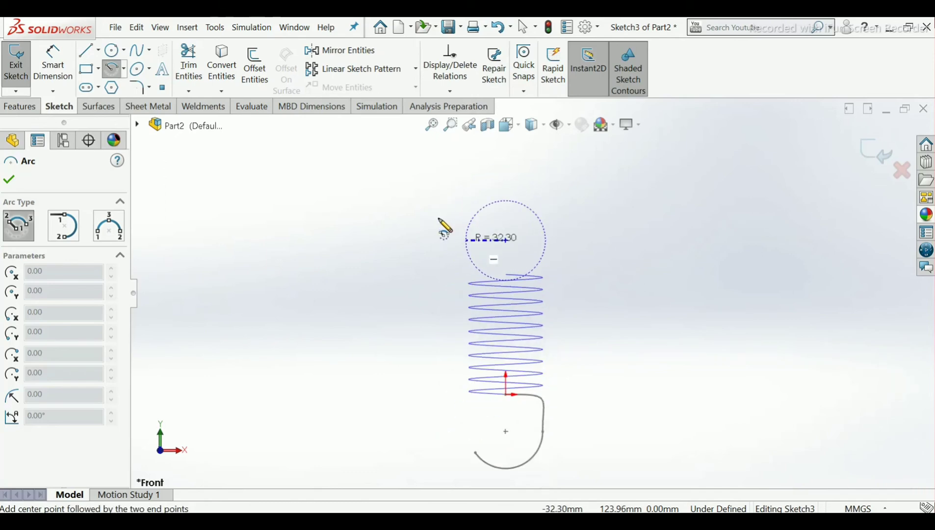
click(467, 240)
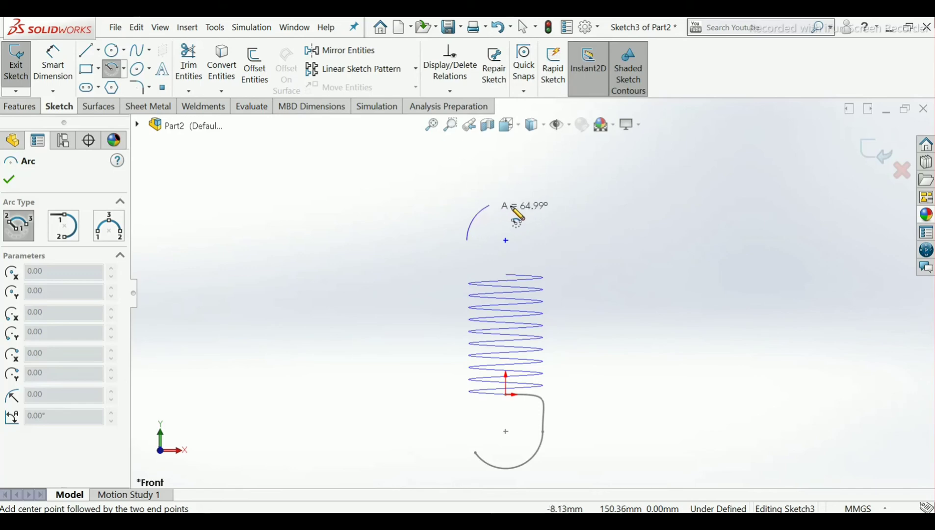
click(543, 213)
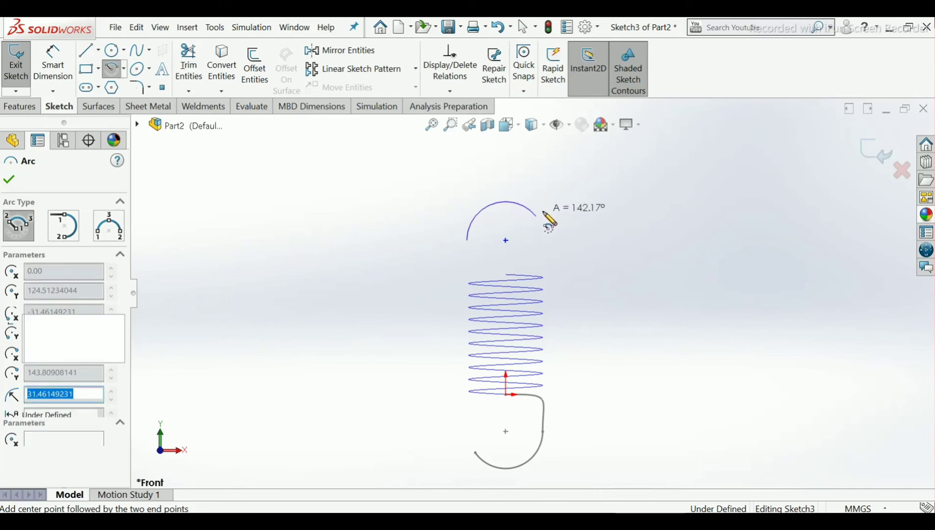
right_click(543, 212)
click(568, 221)
- Add a Horizontal relation between the upper arc's centre and its left endpoint
scroll(544, 235, down, 2)
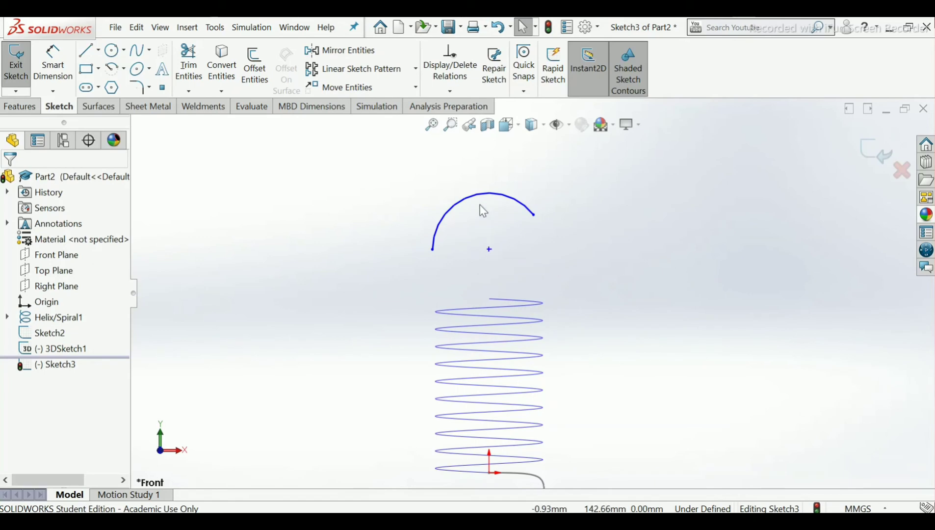
click(458, 92)
click(454, 123)
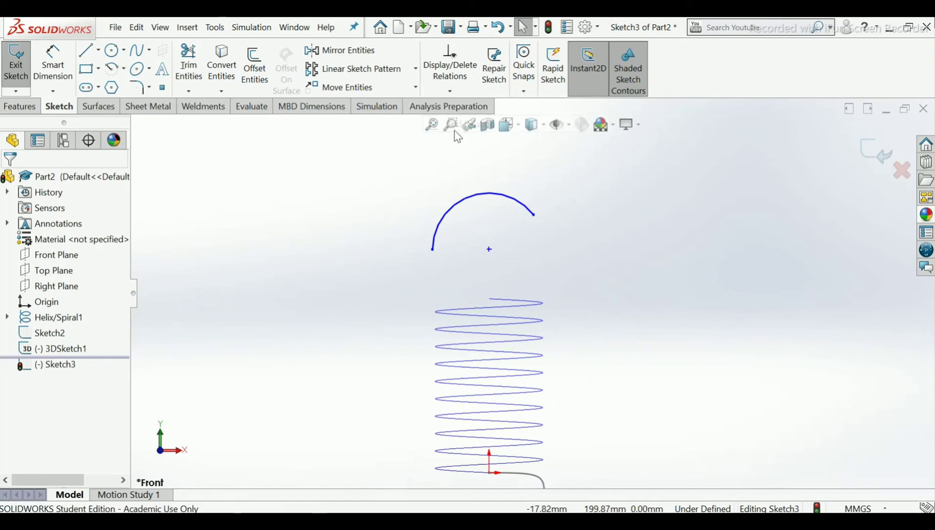
click(489, 250)
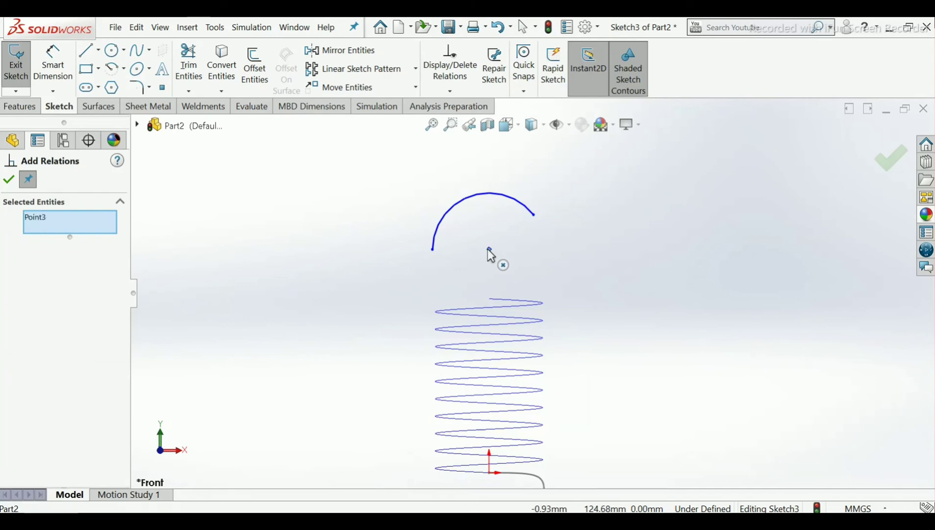
click(433, 250)
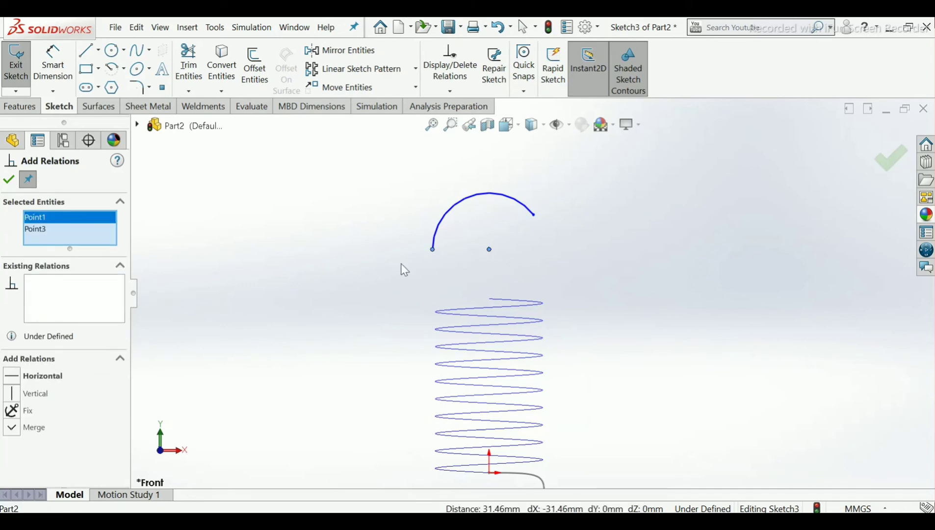
click(13, 378)
click(9, 180)
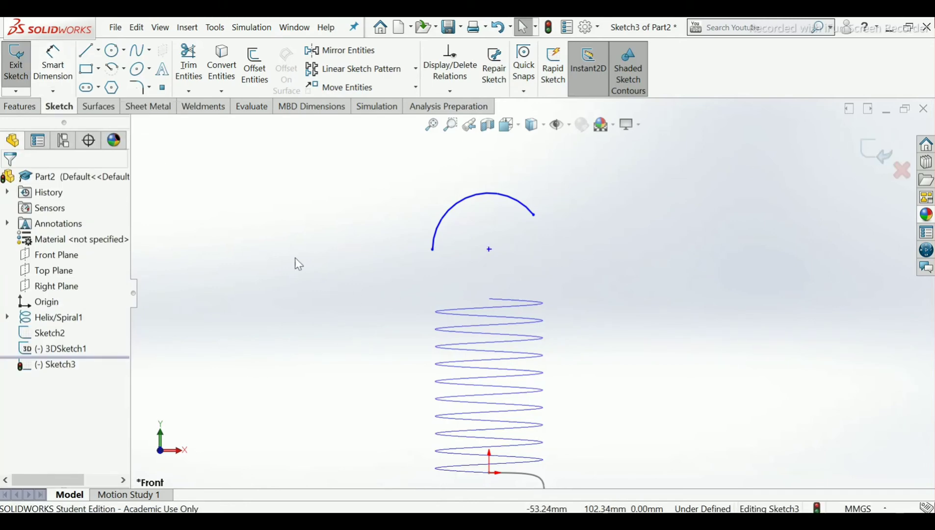
- Dimension the height of the upper arc's centre above the origin as 97+30 mm
click(53, 71)
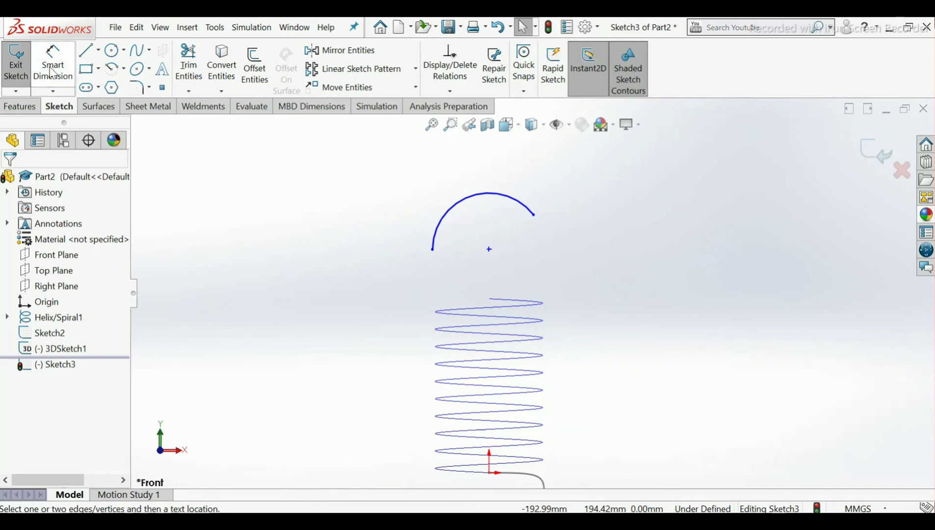
click(489, 249)
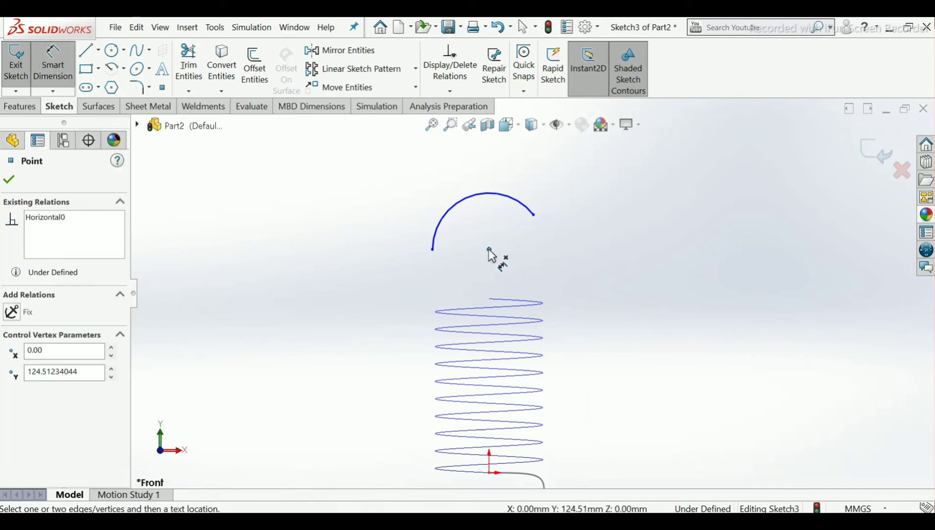
click(490, 474)
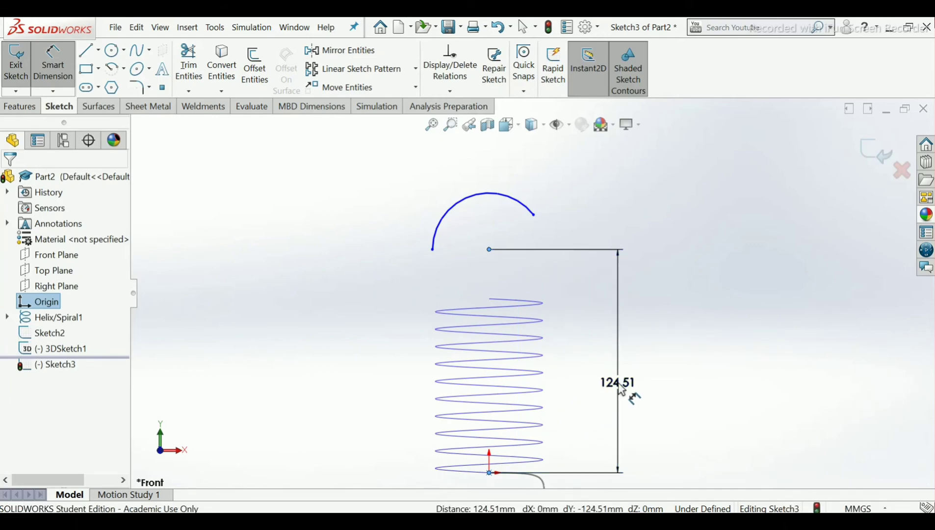
click(621, 389)
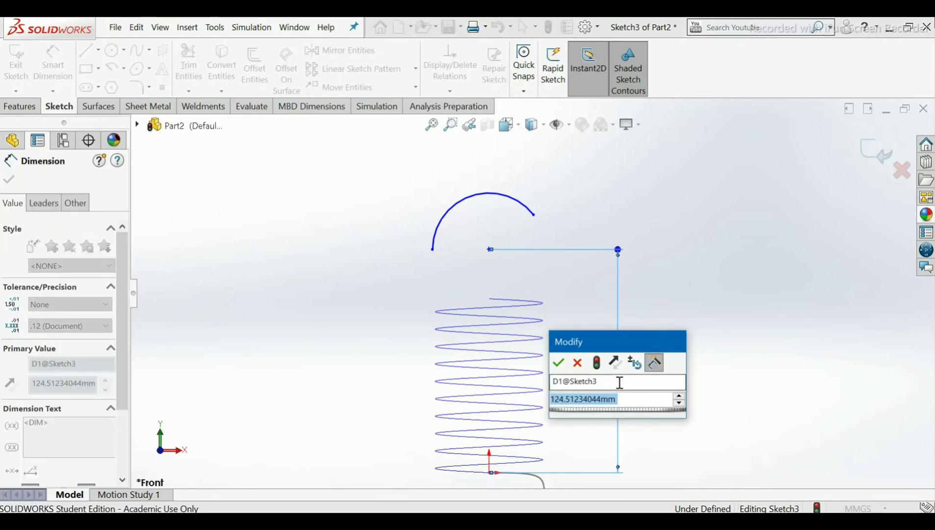
text(97)
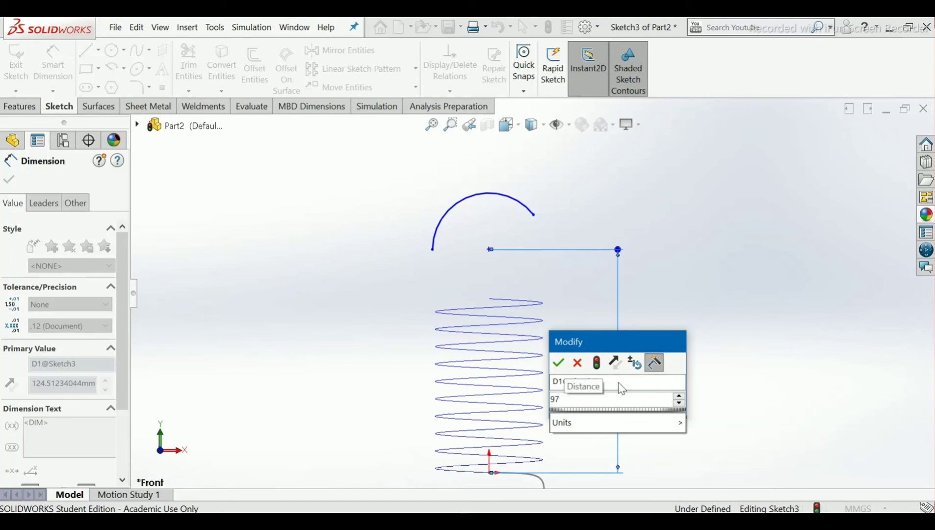
text(+)
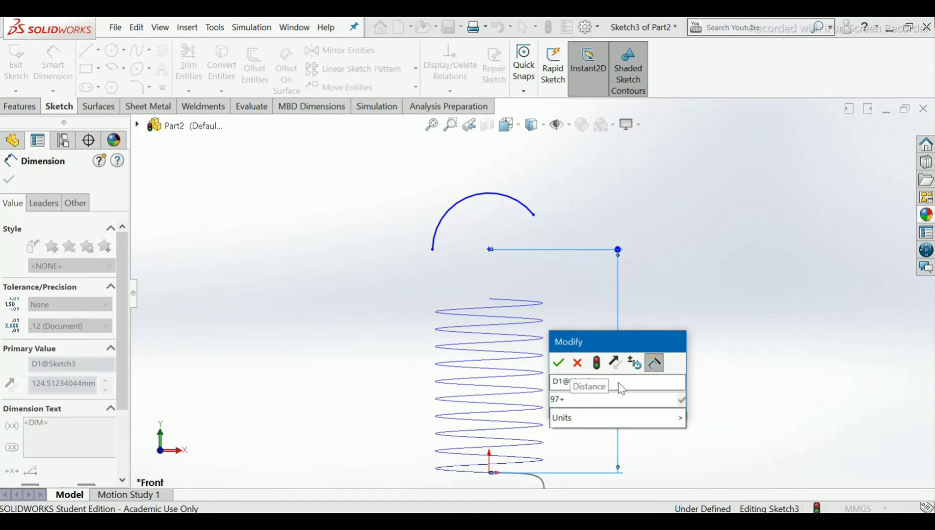
text(30)
key(Return)
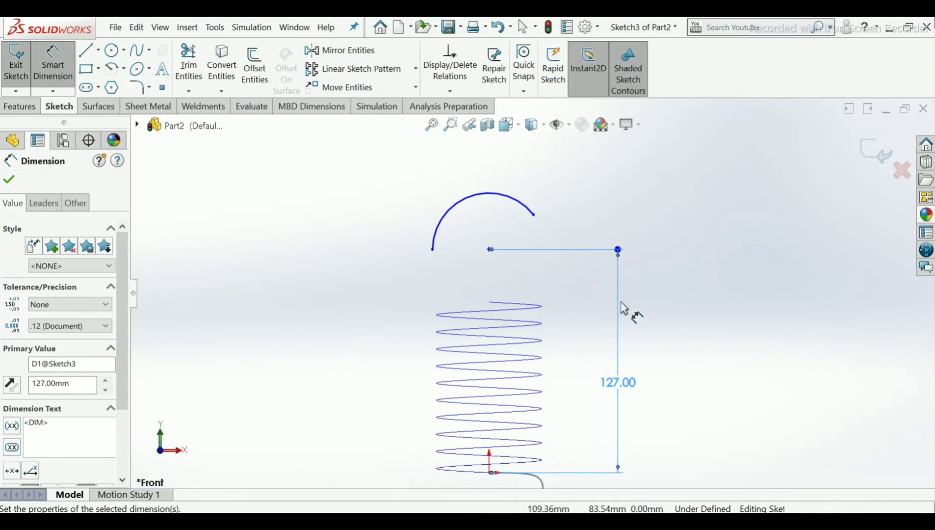
- Dimension the upper hook arc's radius as 30 mm
click(448, 213)
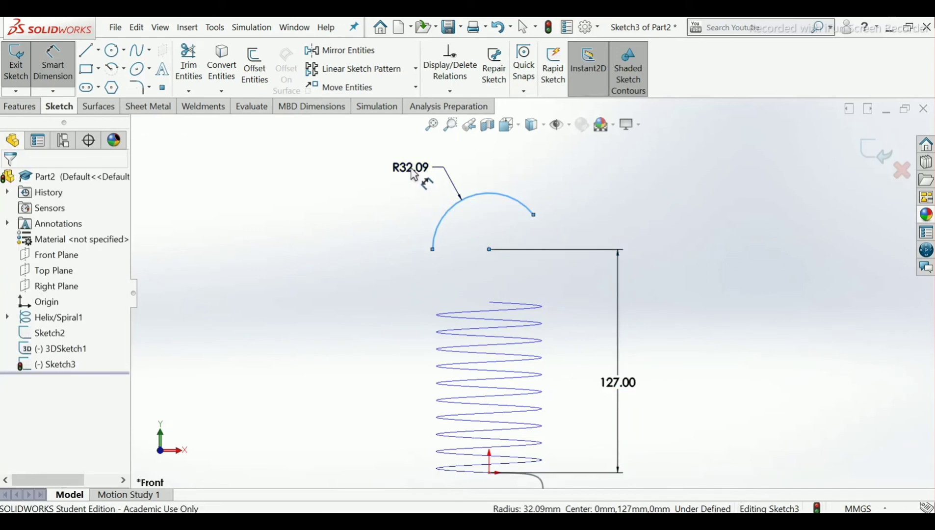
click(414, 174)
text(3)
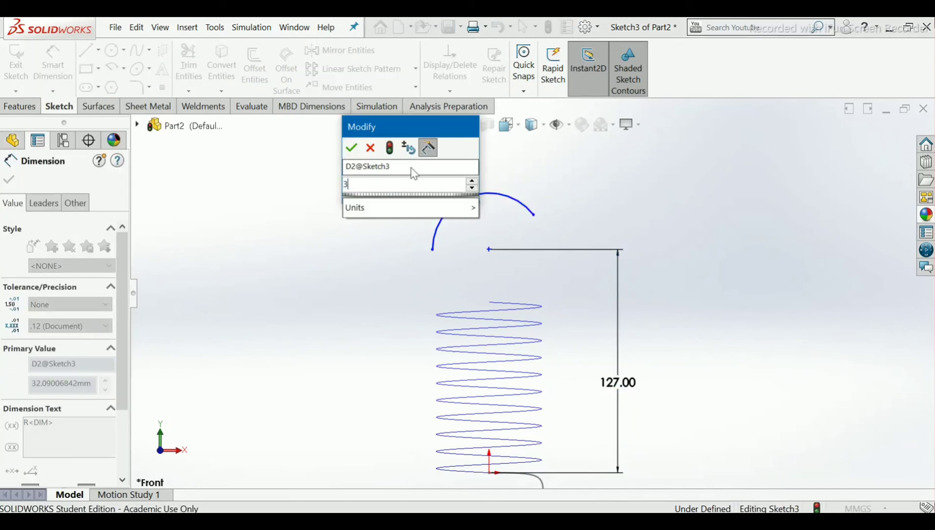
text(0)
key(Return)
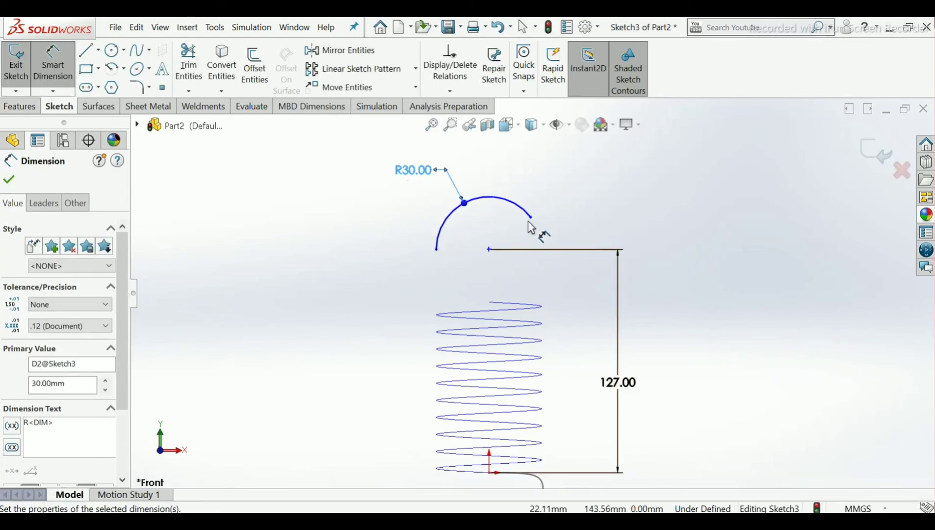
- Dimension the angle between the upper arc's two endpoints about its centre as 150° and finish dimensioning
click(491, 253)
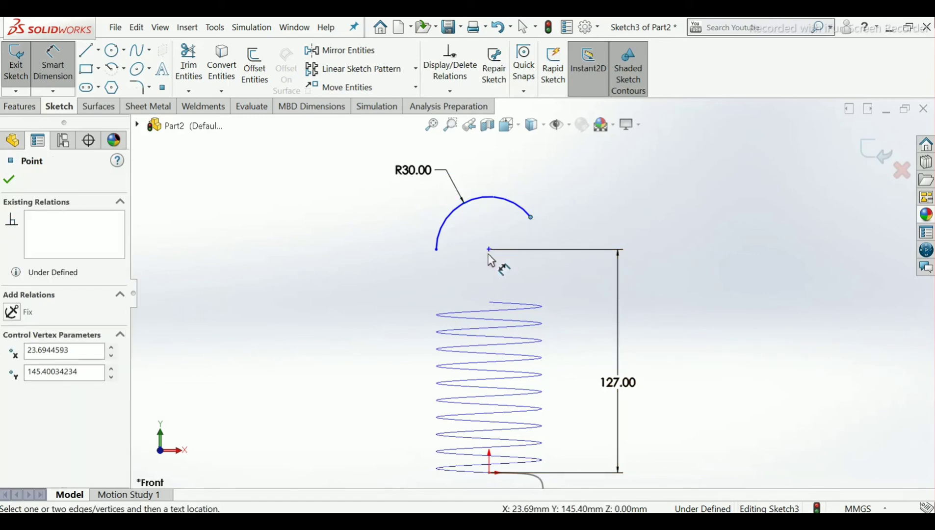
click(489, 251)
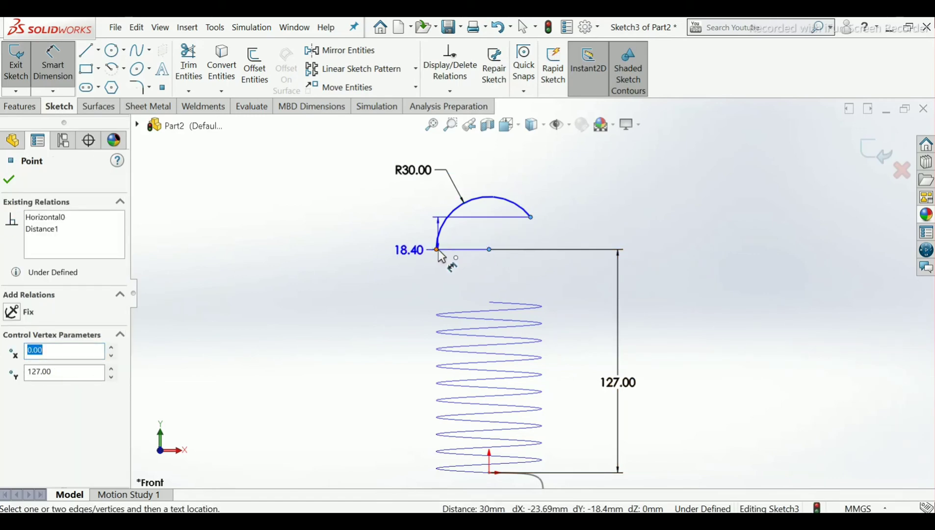
click(438, 251)
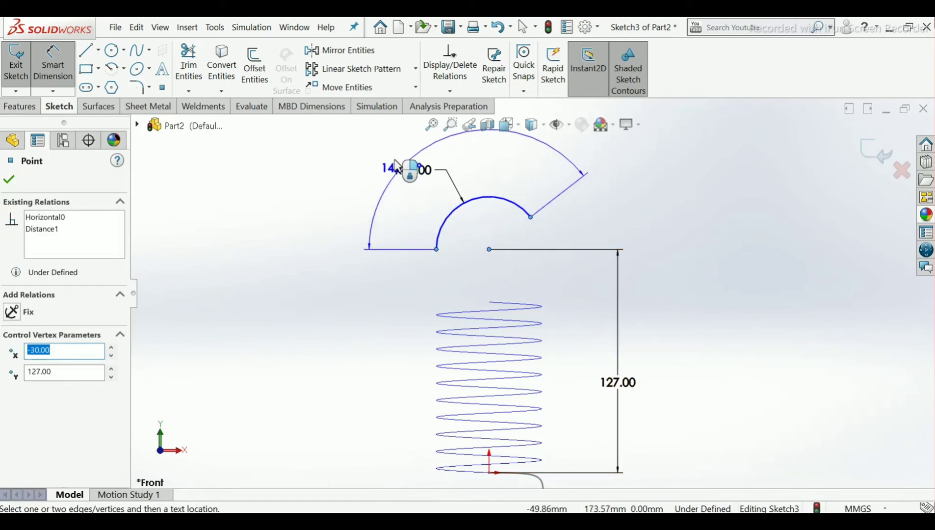
click(376, 155)
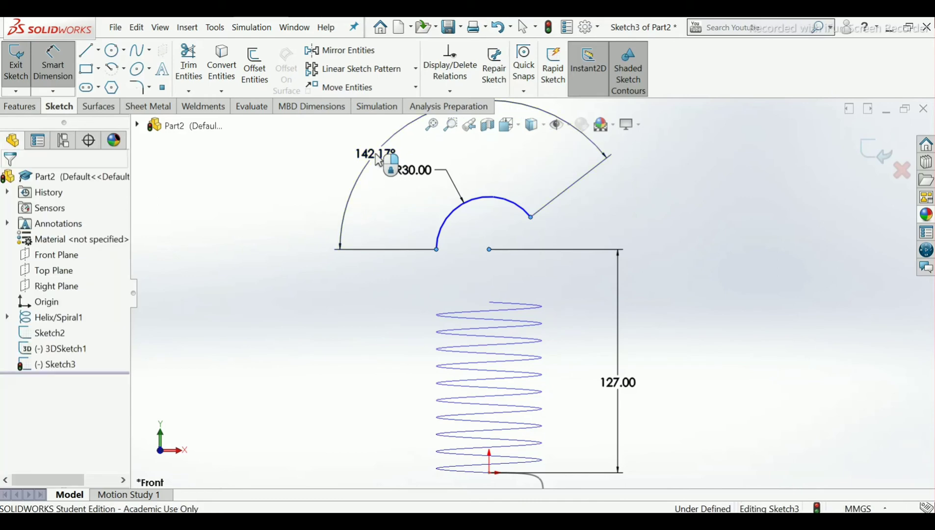
text(1)
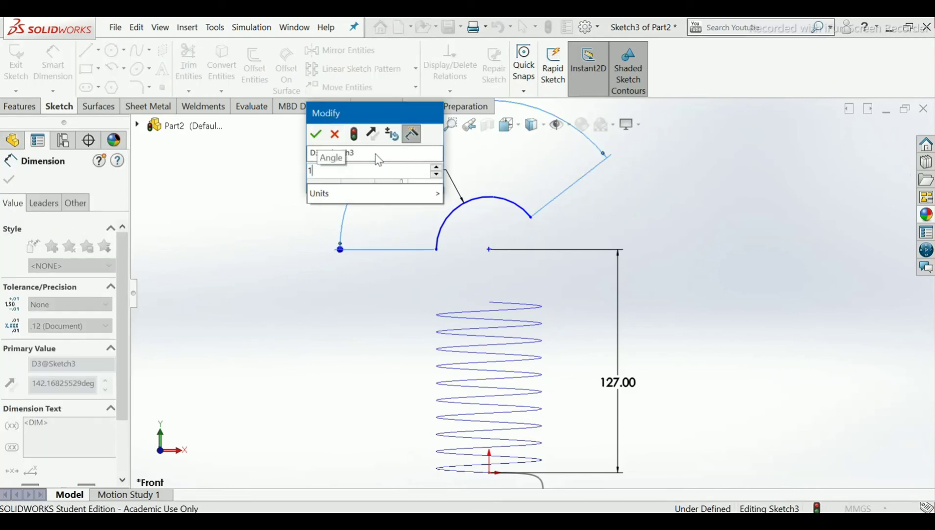
text(50)
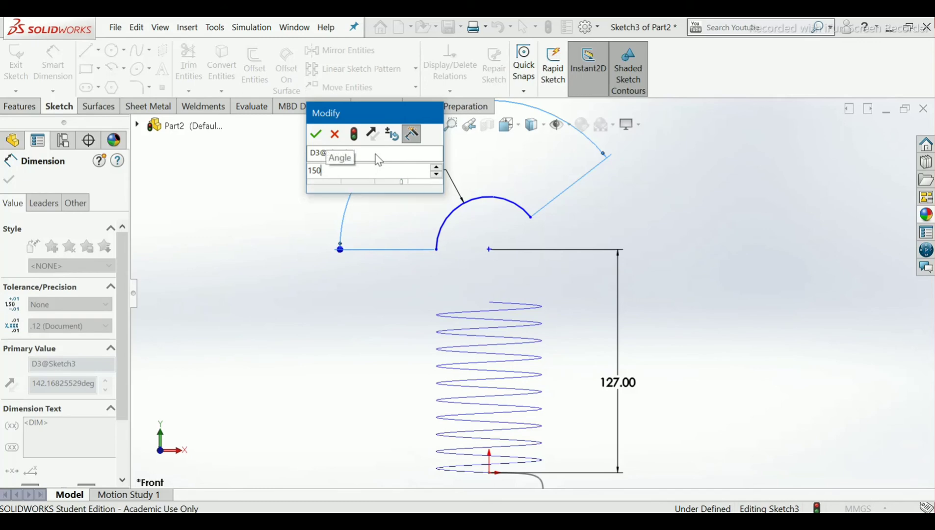
key(Return)
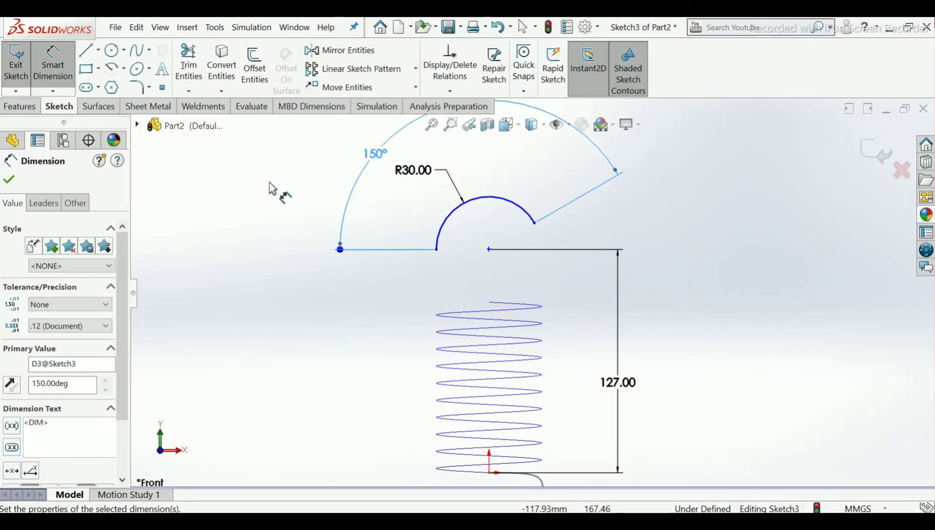
click(8, 180)
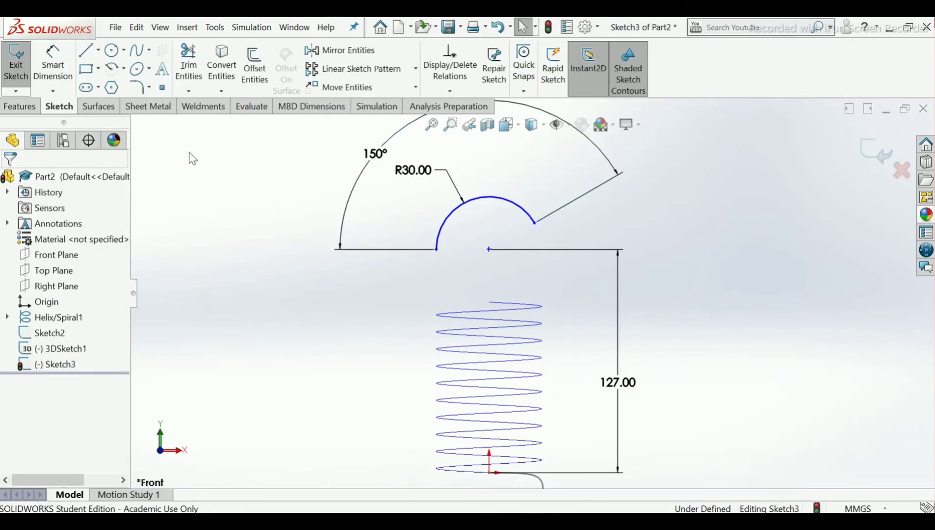
- Add a Vertical relation between the upper arc's centre and the origin
click(454, 92)
click(465, 128)
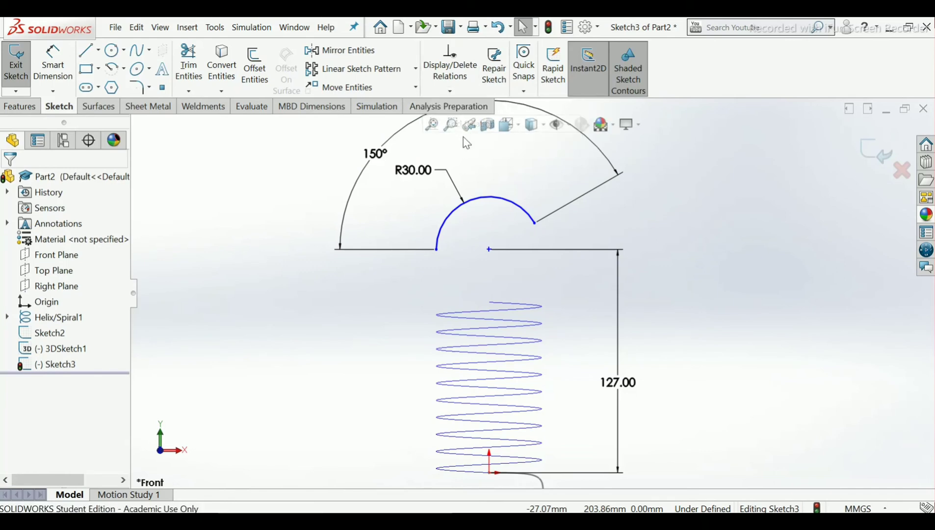
click(489, 250)
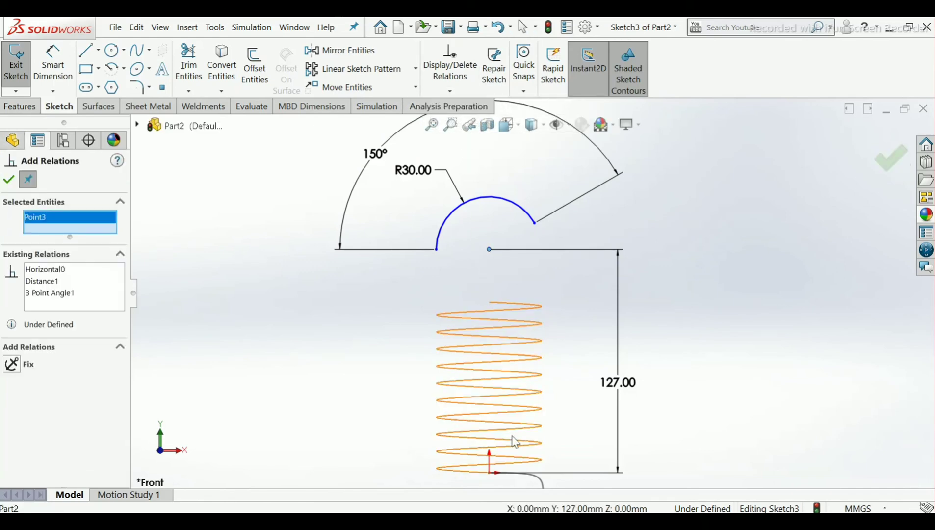
click(490, 473)
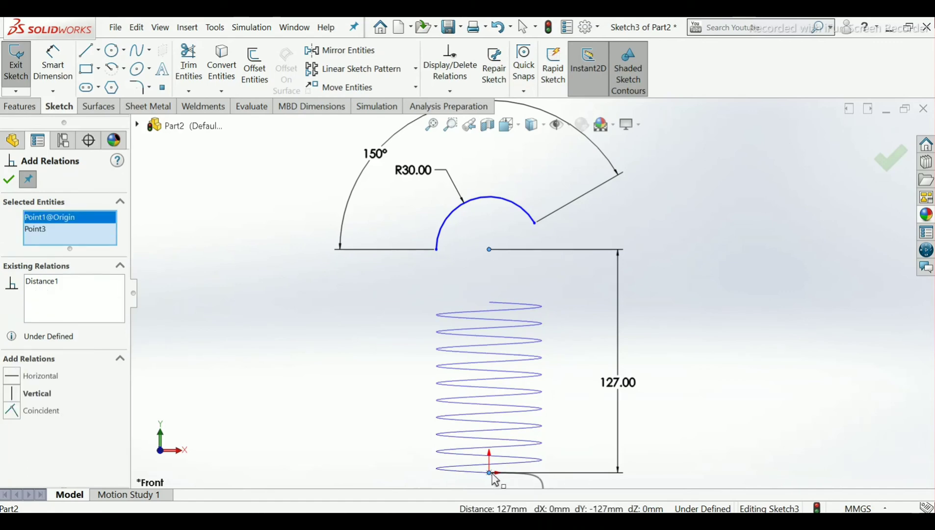
click(17, 395)
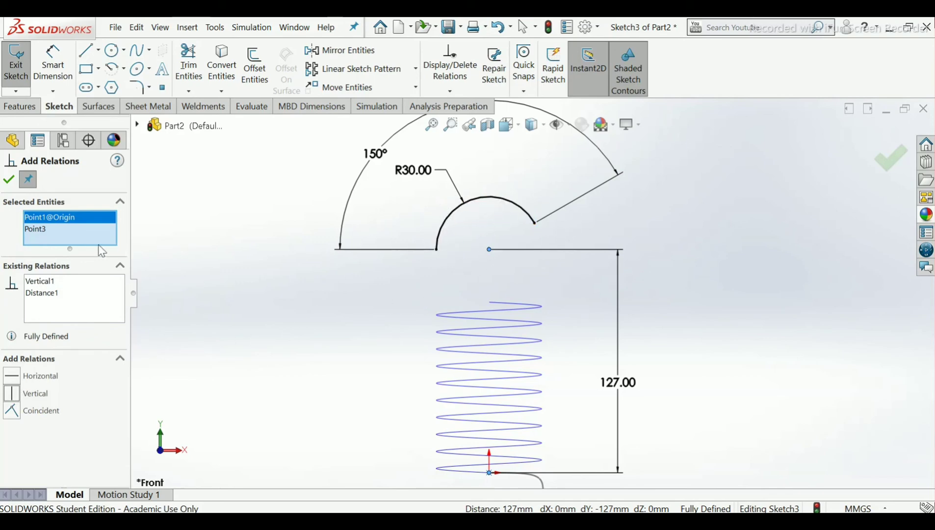
click(9, 180)
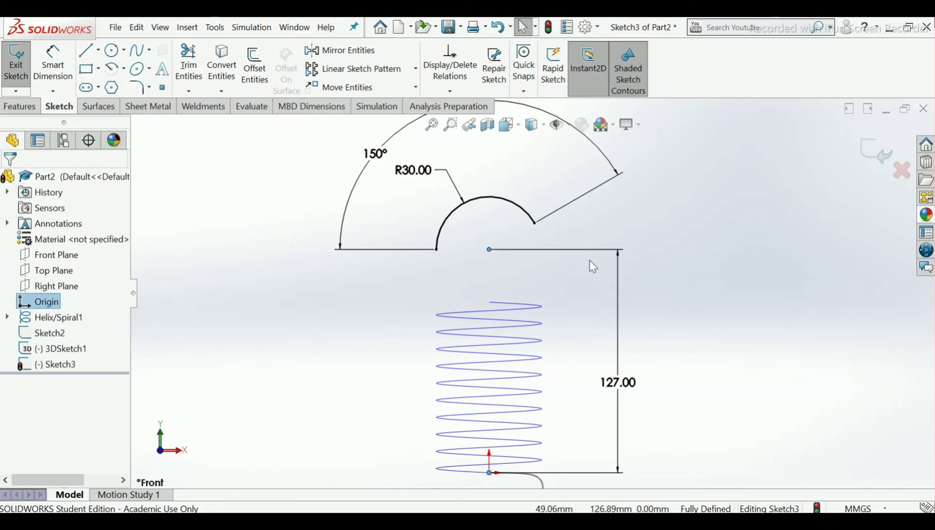
- Exit the upper hook arc sketch and clear the selection
click(660, 255)
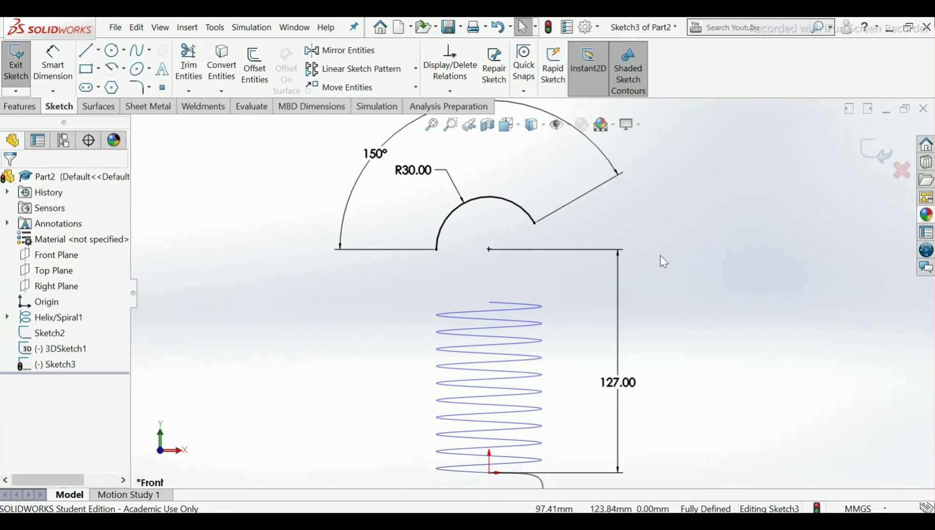
click(872, 144)
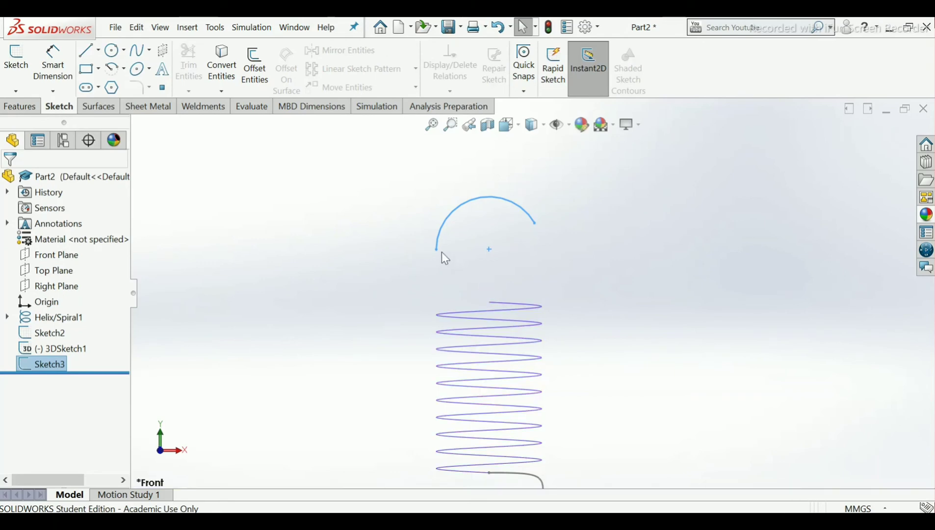
click(494, 310)
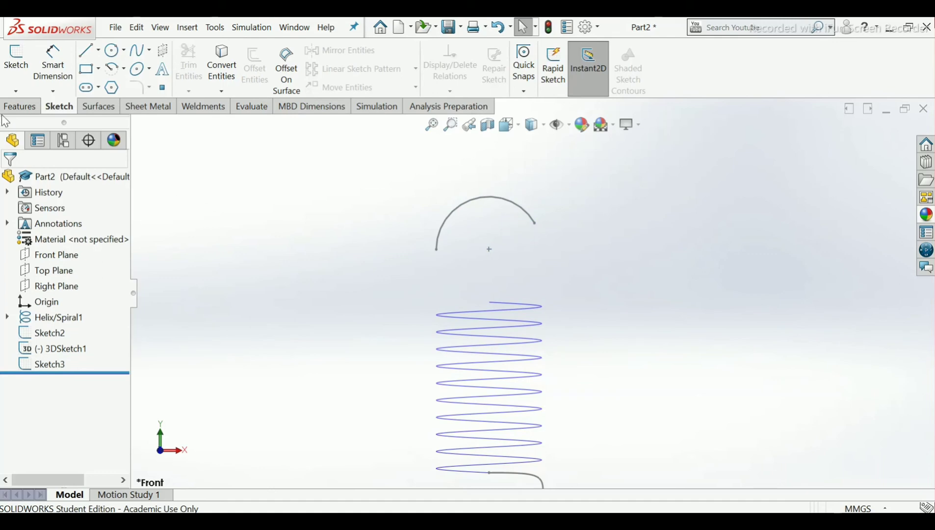
- Start a 3D sketch and draw a two-point spline from the upper arc's lower endpoint to the helix's top end
click(15, 92)
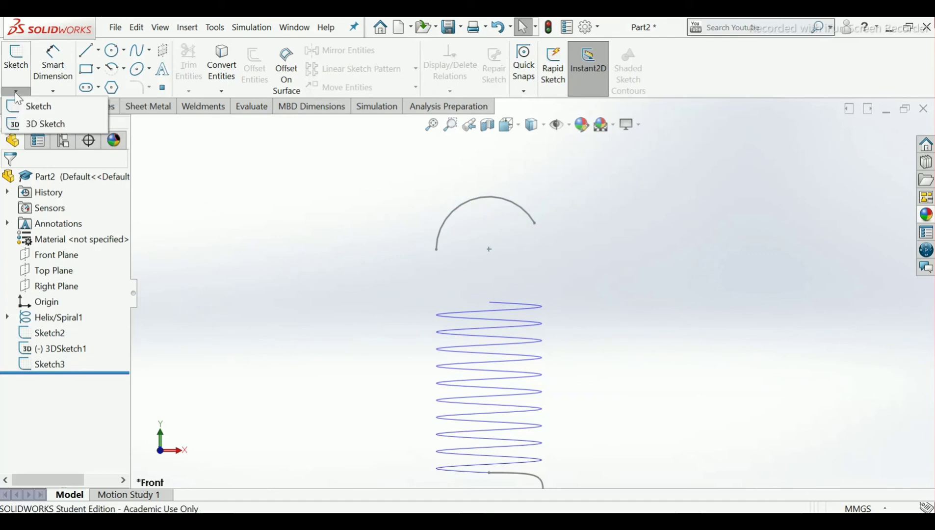
click(28, 125)
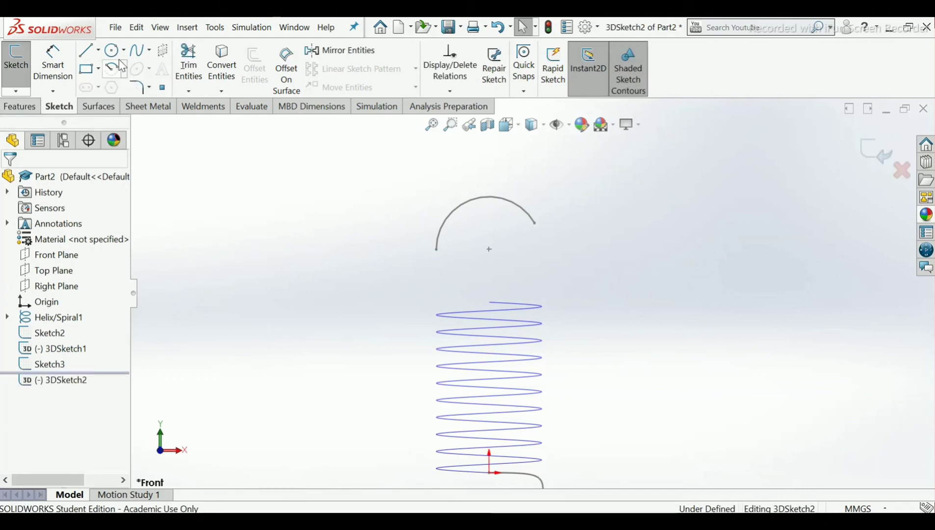
click(137, 54)
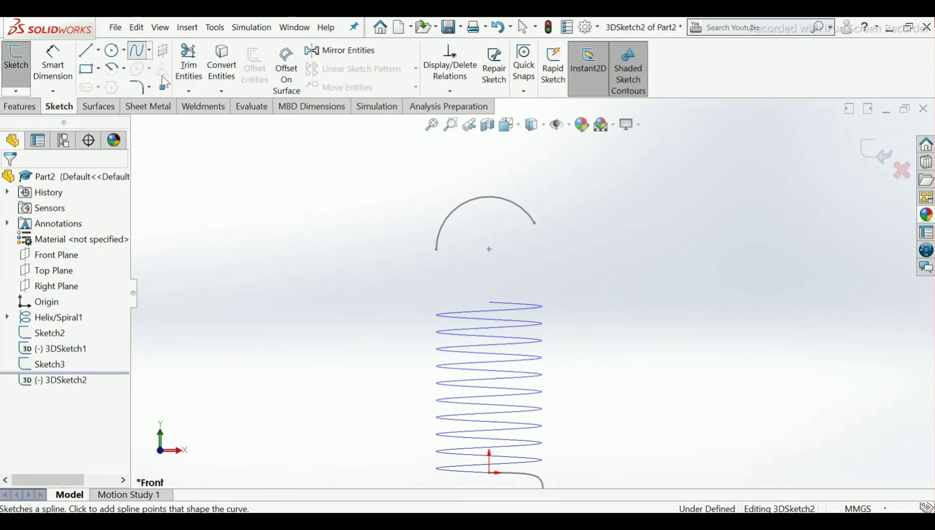
click(436, 249)
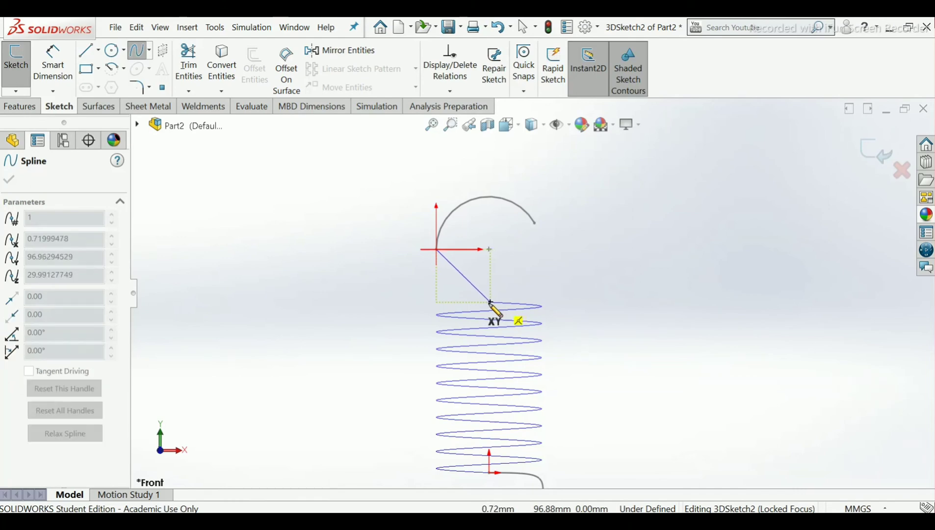
scroll(495, 304, down, 5)
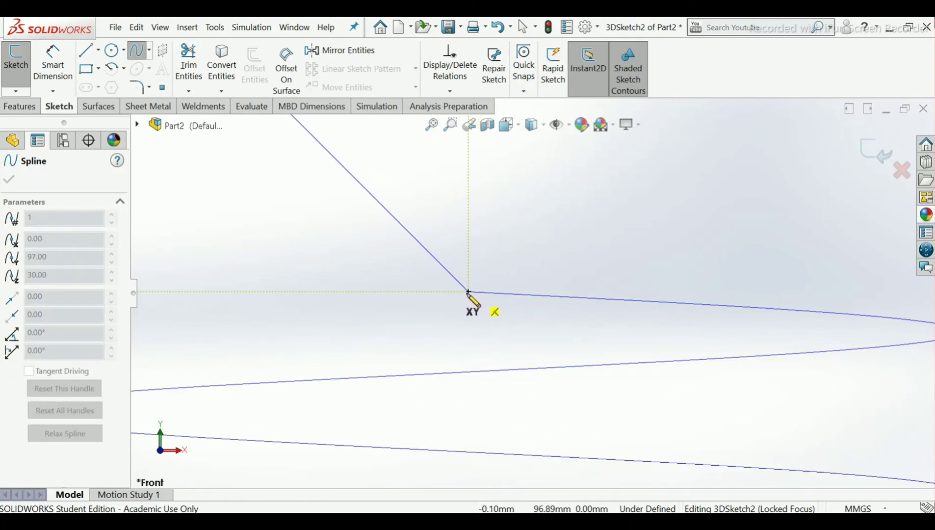
click(469, 293)
right_click(469, 295)
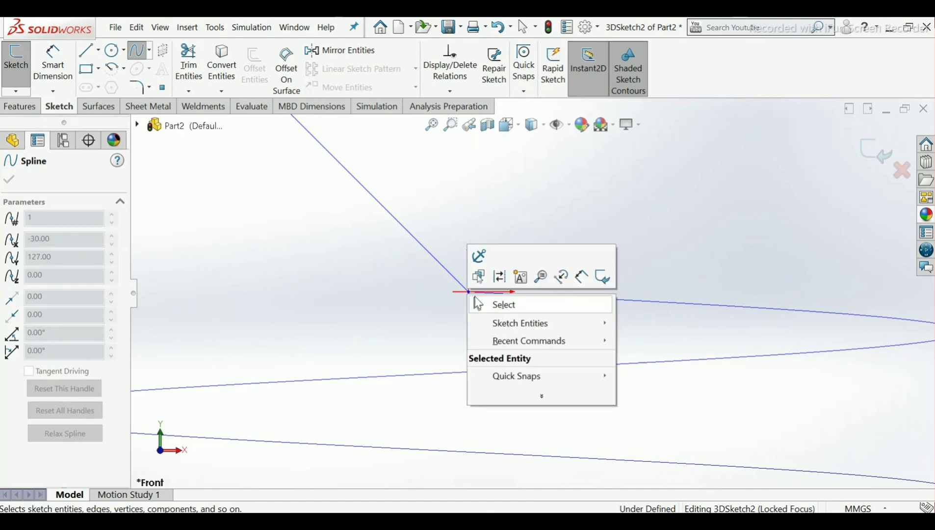
click(481, 303)
- Add an Along X relation to the spline's tangent handle at the helix end
scroll(483, 300, up, 3)
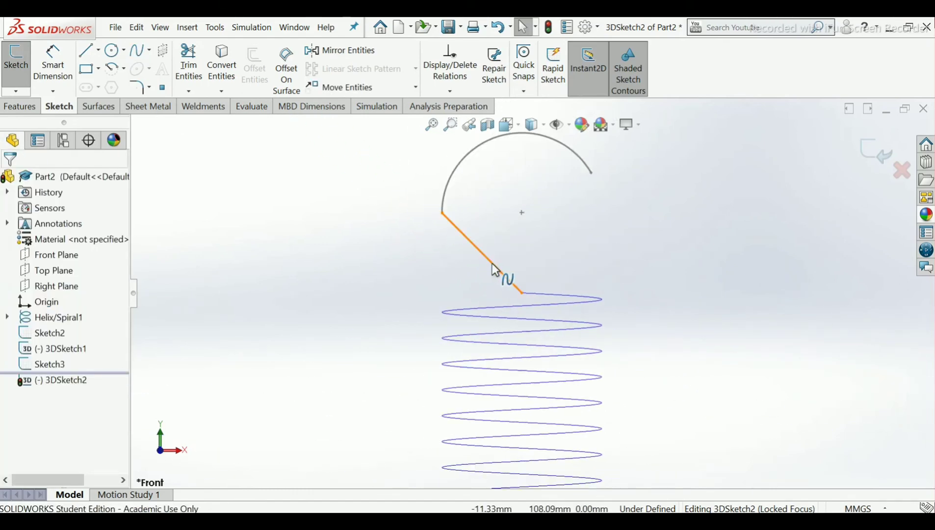
click(493, 269)
scroll(493, 270, down, 3)
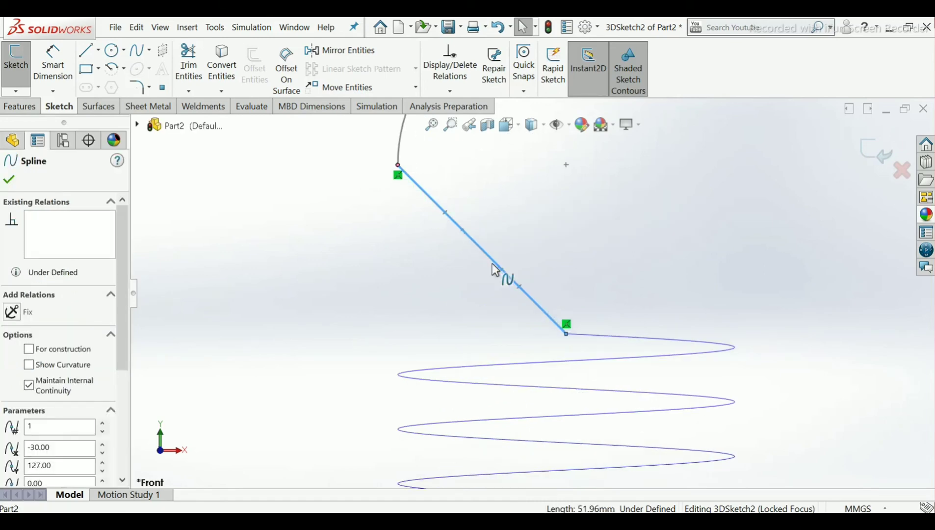
click(520, 289)
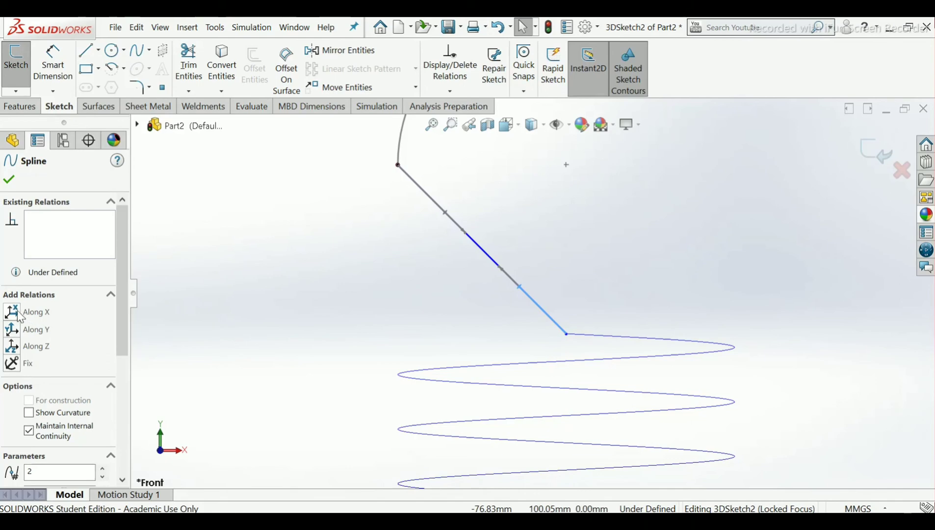
click(12, 312)
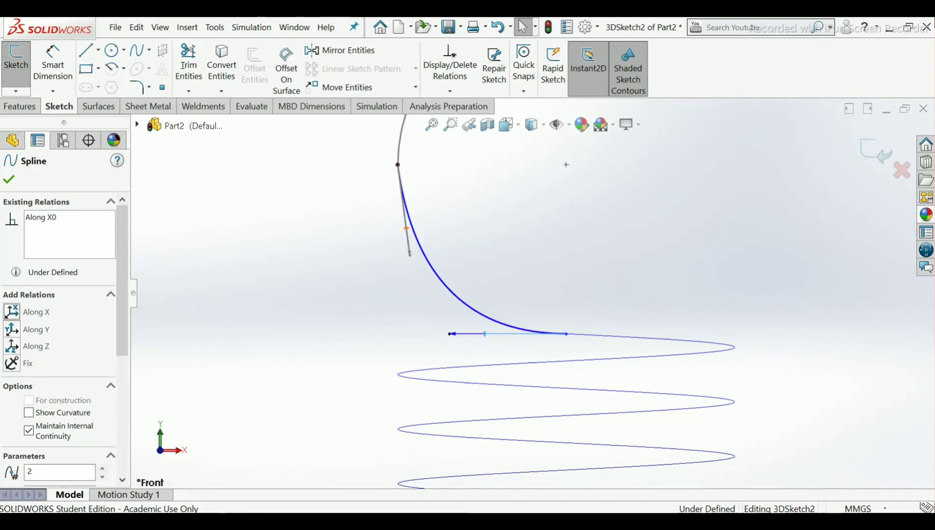
- Add an Along Y relation to the spline's tangent handle at the upper arc's endpoint
click(406, 229)
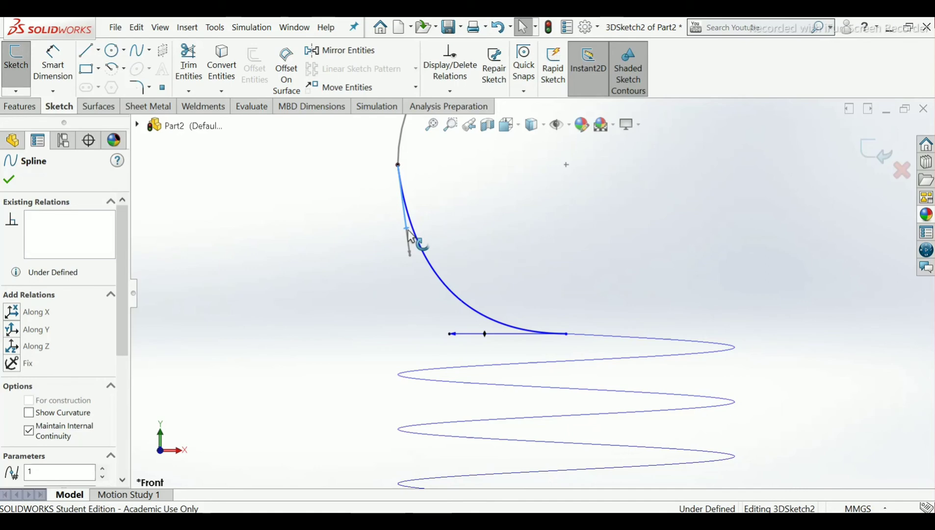
click(15, 332)
click(10, 180)
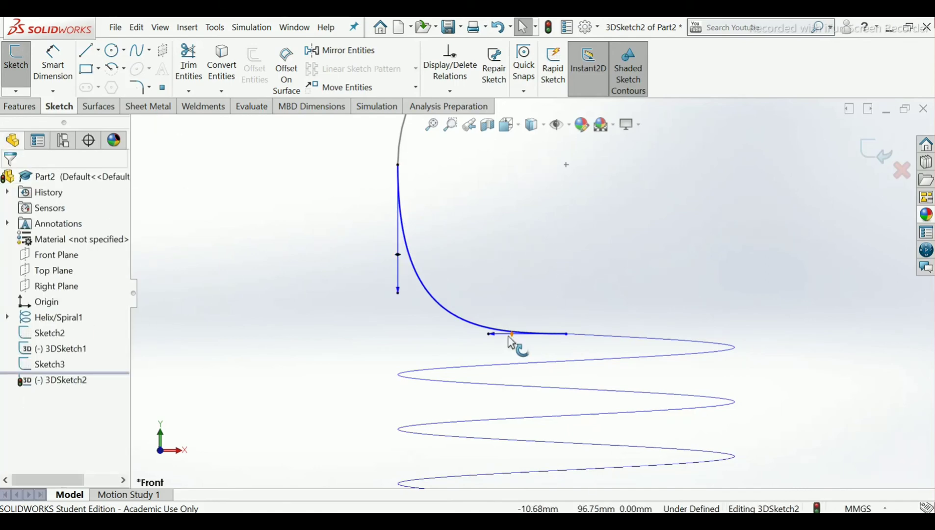
- Lengthen both tangent handles to tighten the spline's bend between the helix and the upper arc, and exit the 3D sketch
drag(489, 335, 417, 335)
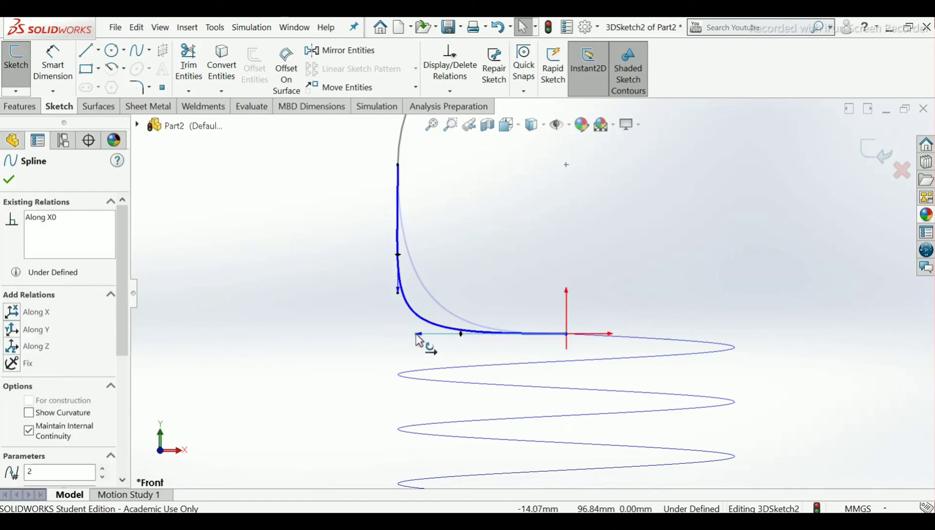
click(294, 278)
scroll(490, 307, up, 3)
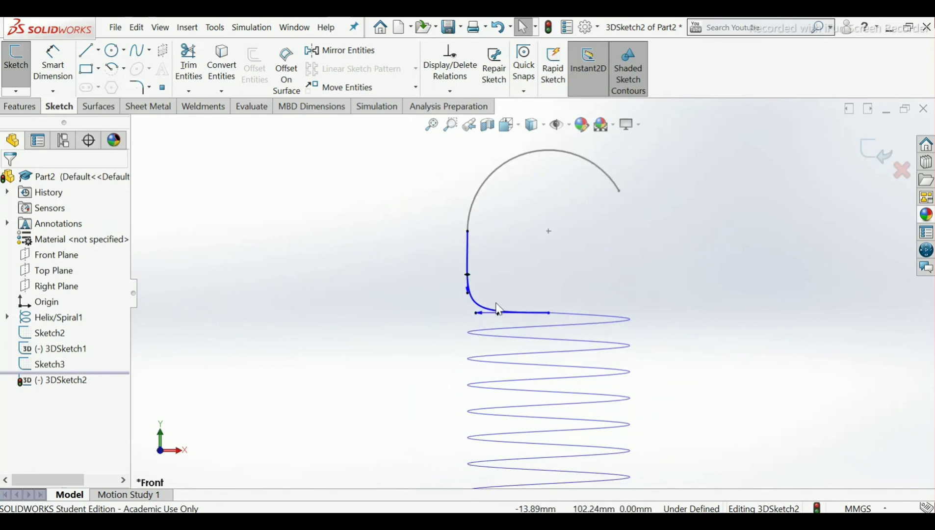
scroll(531, 319, up, 4)
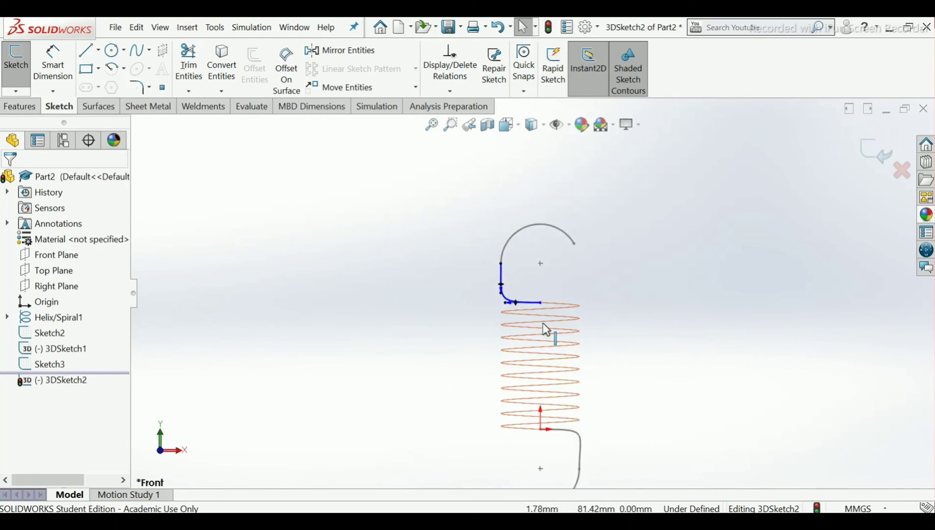
scroll(515, 301, down, 3)
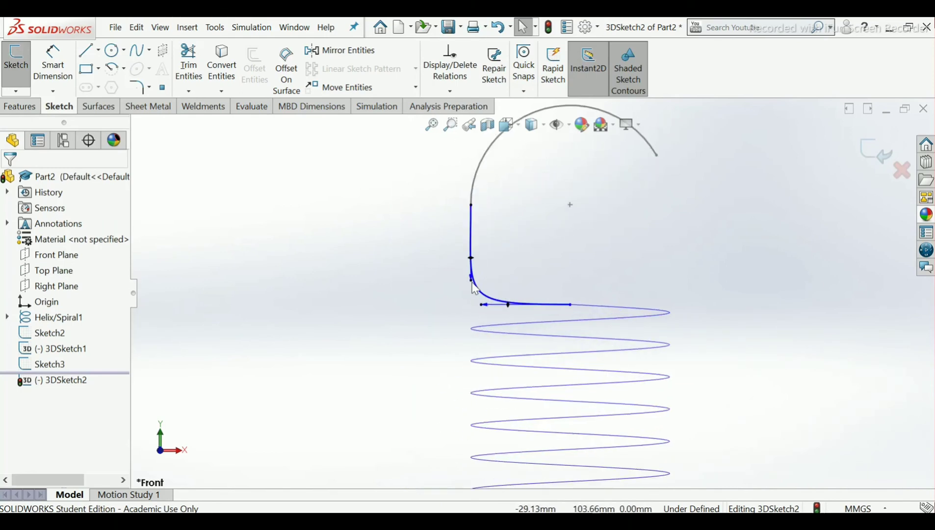
click(473, 290)
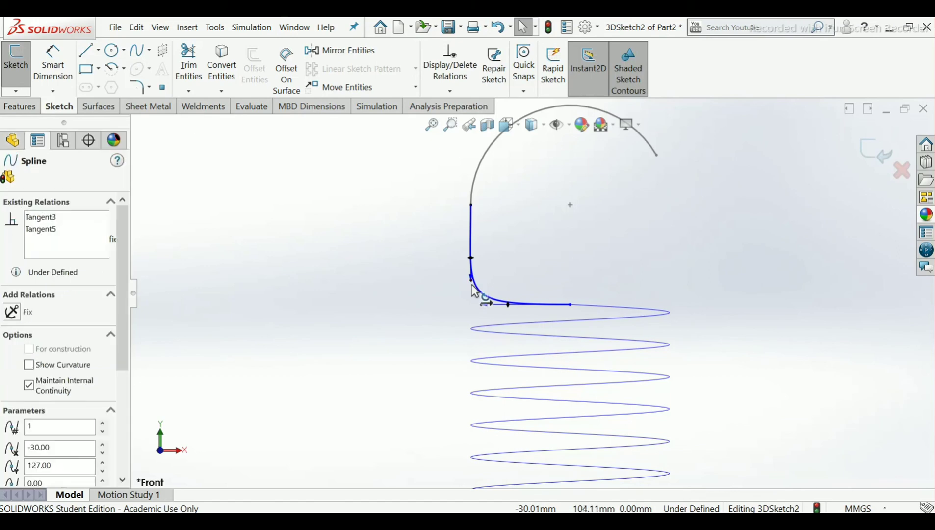
click(608, 247)
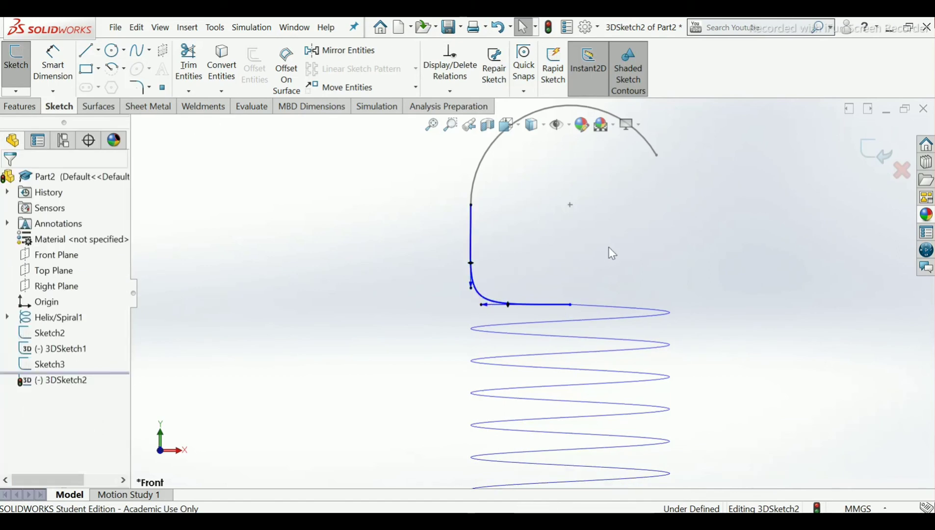
click(881, 148)
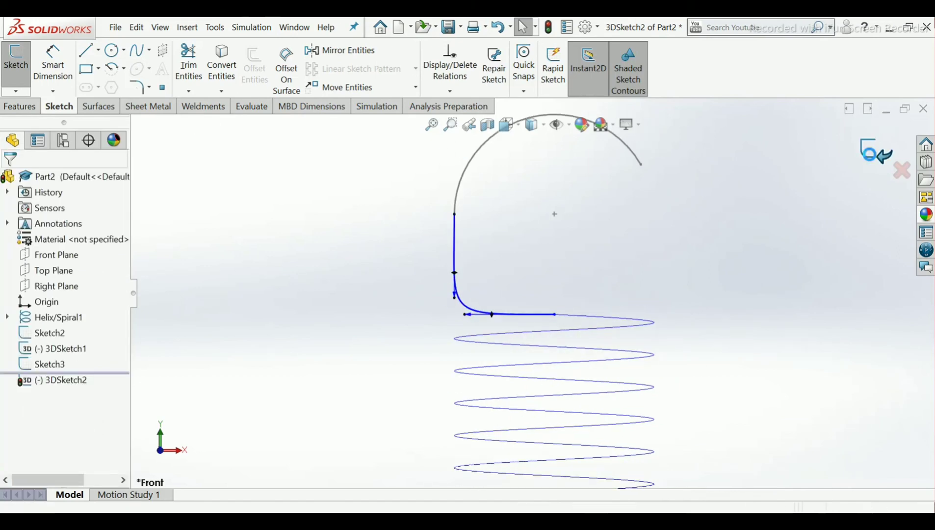
- Create a composite curve joining the upper arc, upper spline, helix, lower spline and lower arc into one continuous path
key(f)
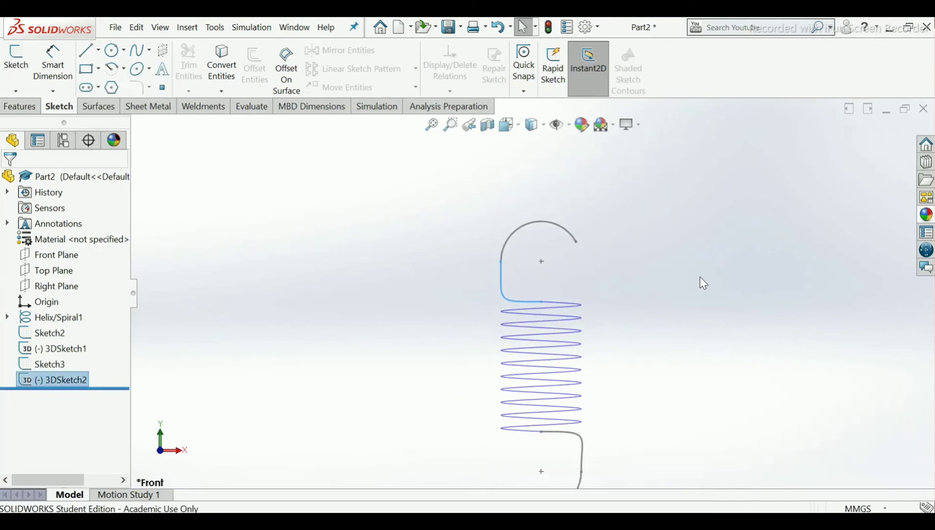
scroll(561, 314, down, 3)
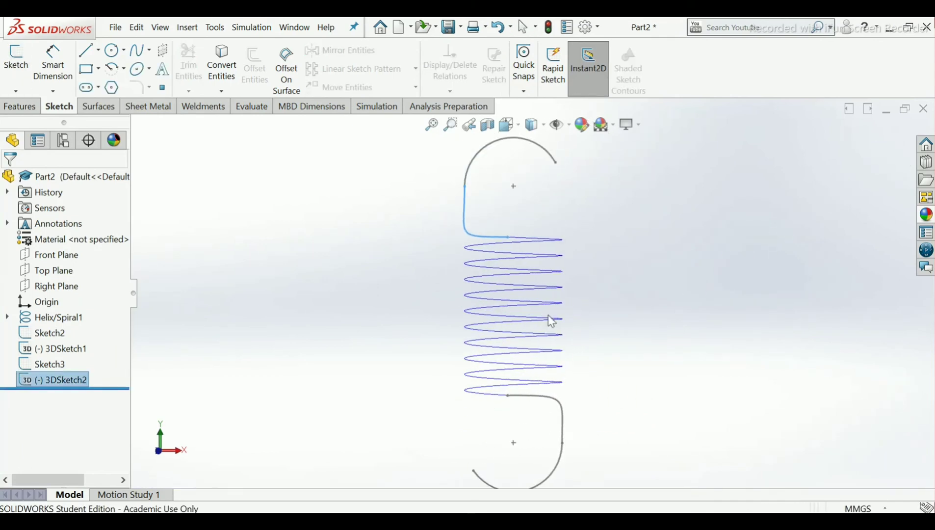
click(656, 300)
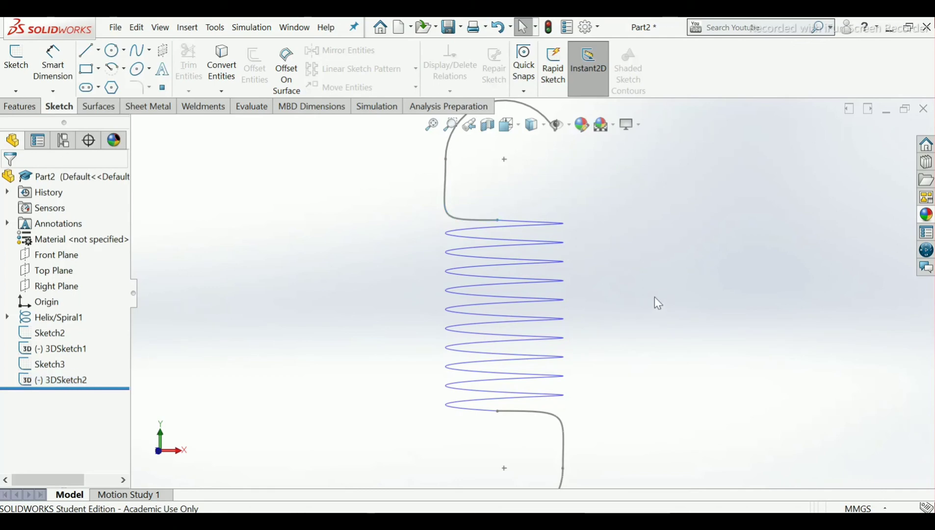
key(f)
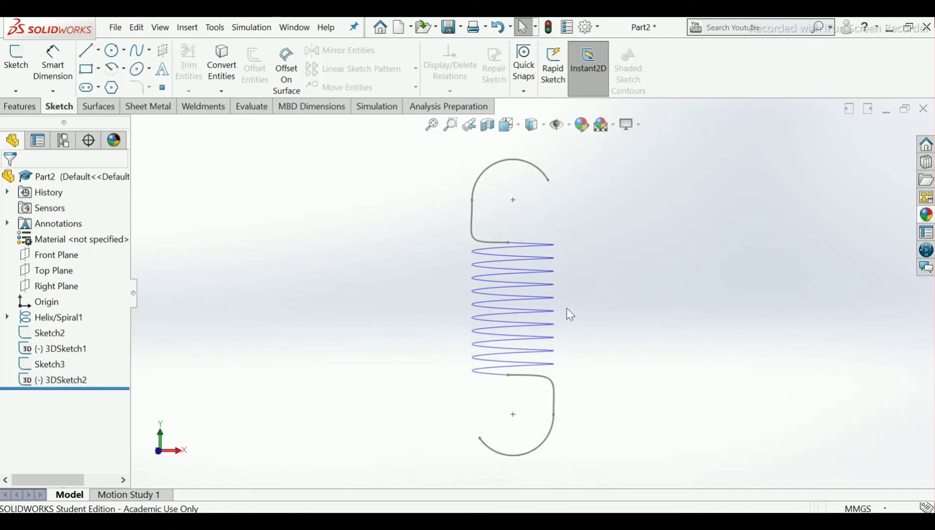
scroll(615, 351, down, 2)
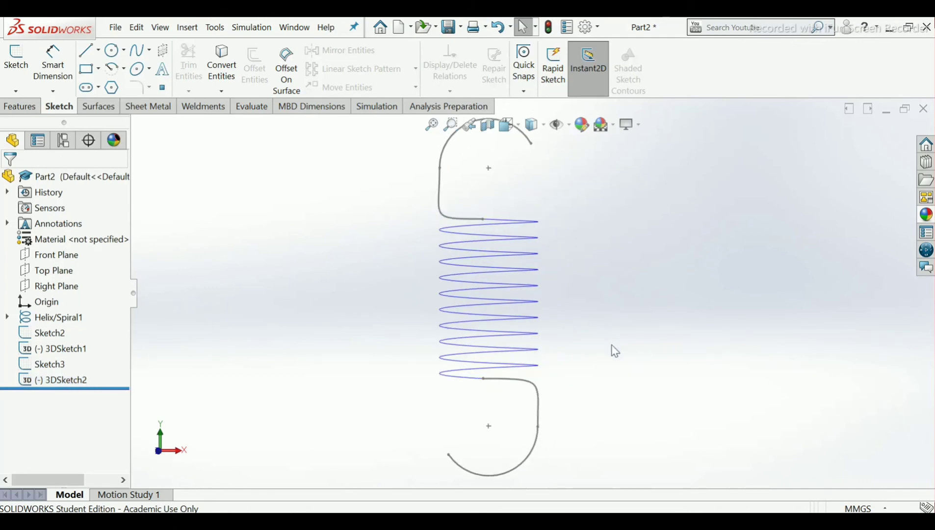
click(33, 109)
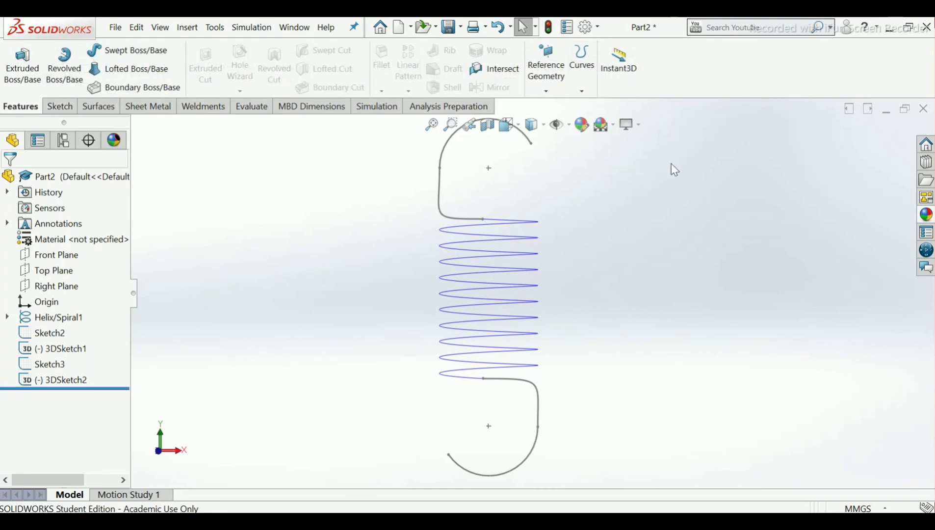
click(590, 97)
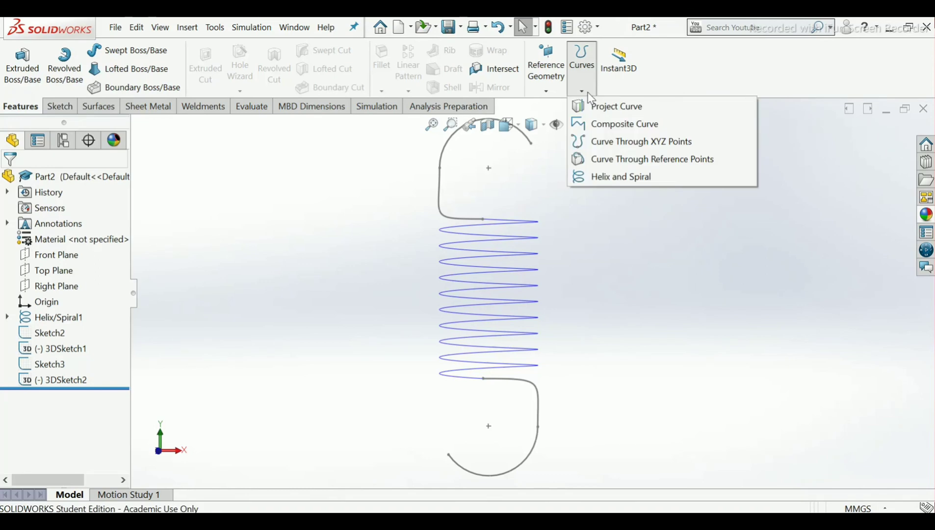
click(603, 128)
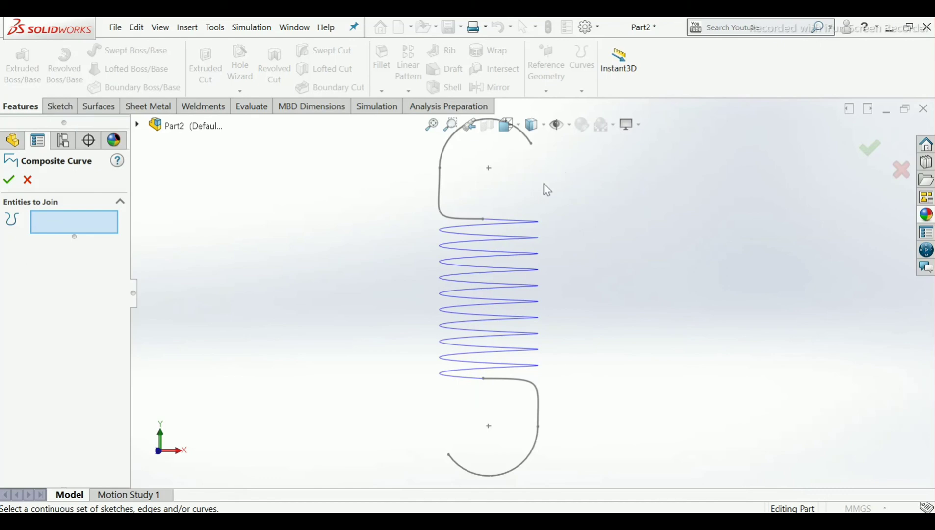
scroll(535, 190, up, 2)
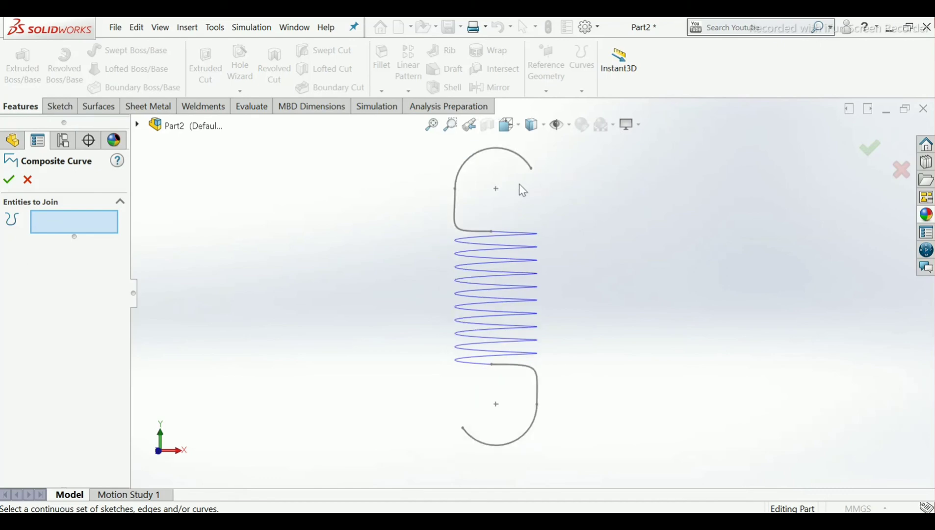
click(474, 164)
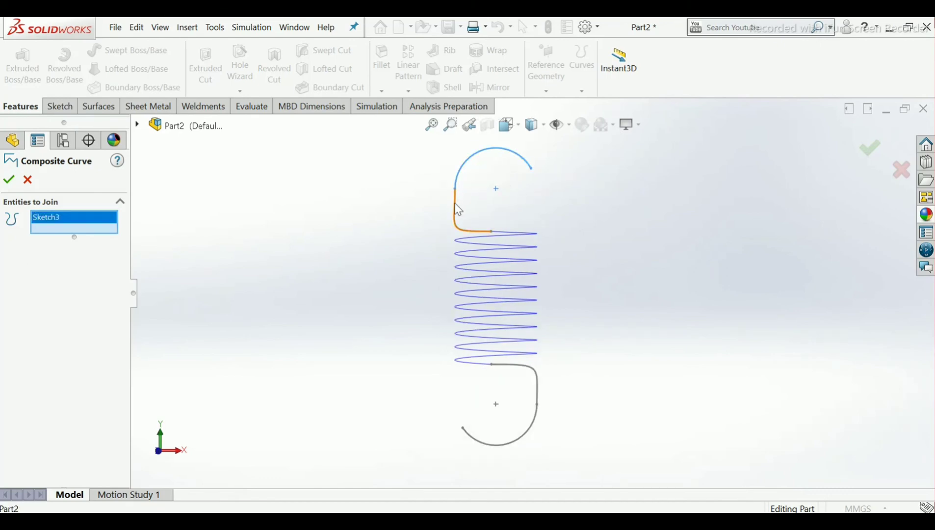
click(455, 206)
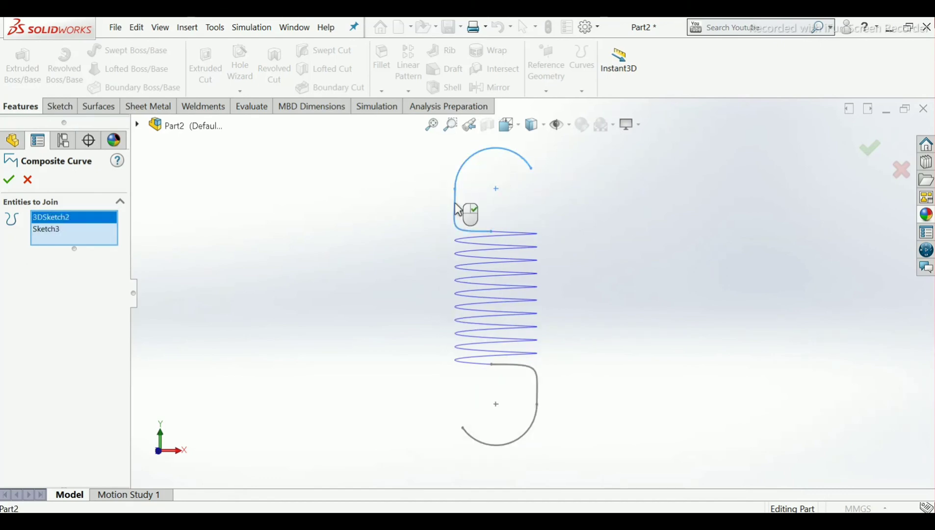
click(499, 293)
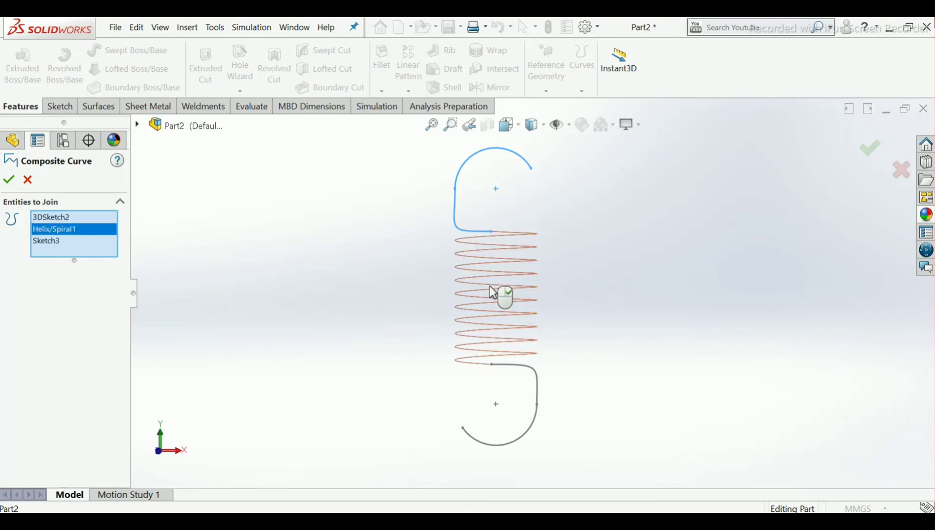
click(519, 371)
click(534, 424)
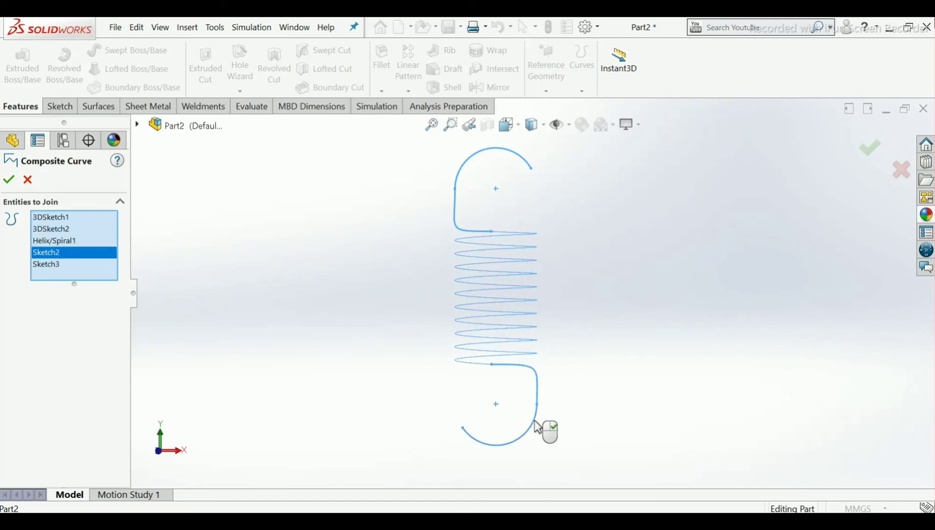
click(12, 180)
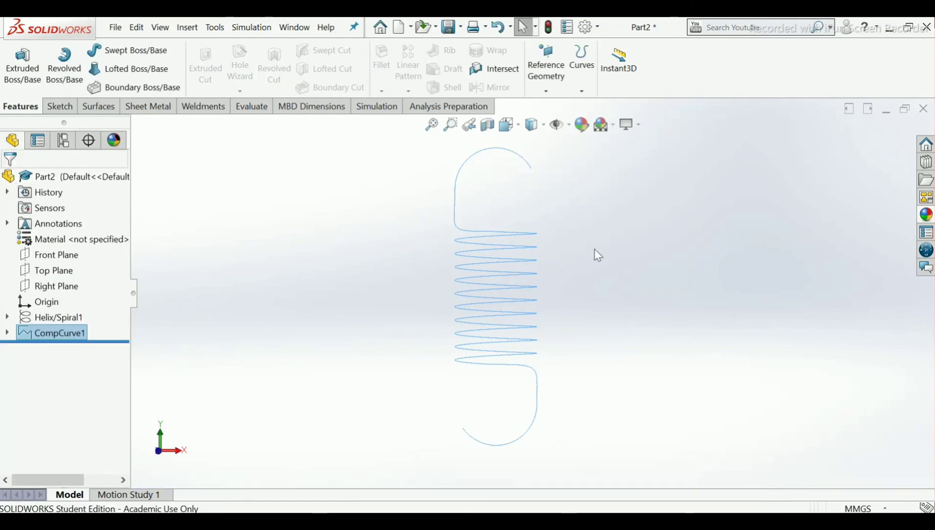
- Create a reference plane perpendicular to the composite curve and coincident with the free end of the upper hook
middle_drag(586, 261, 520, 291)
scroll(518, 286, down, 2)
scroll(518, 289, up, 4)
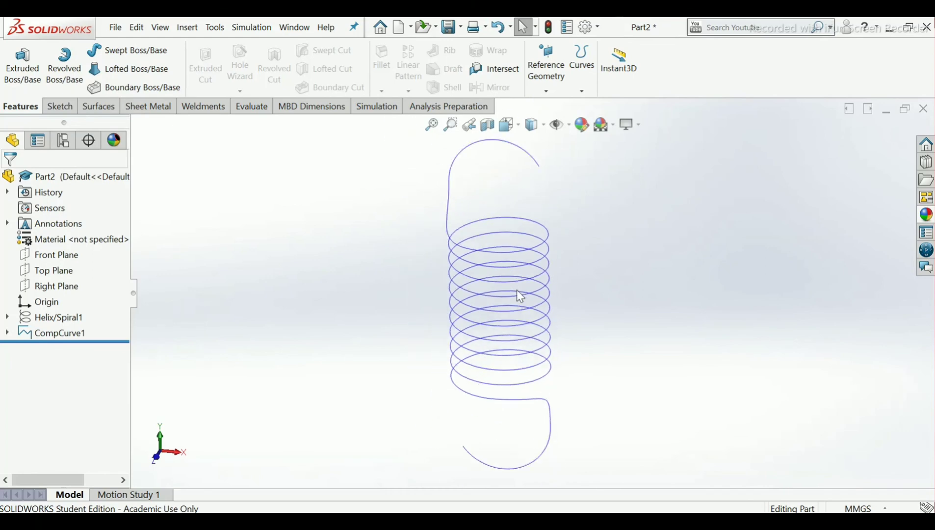
scroll(530, 290, down, 2)
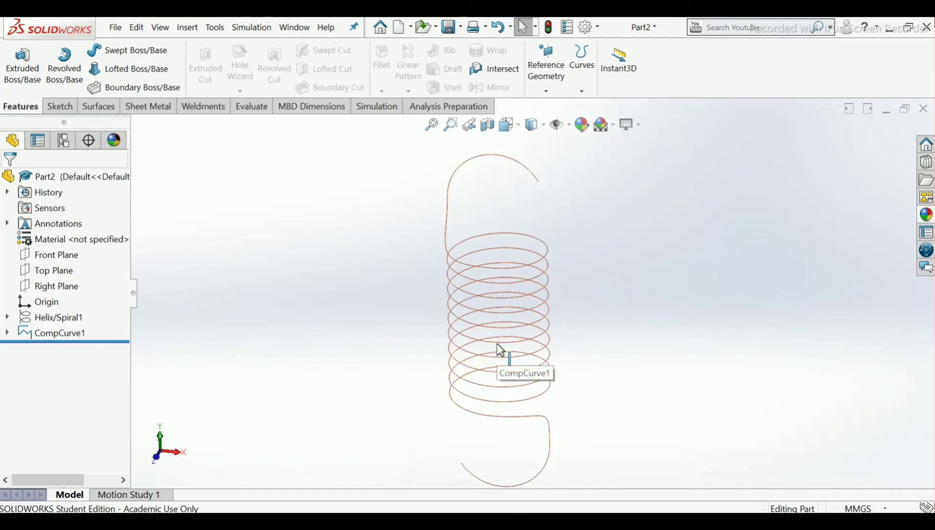
click(549, 93)
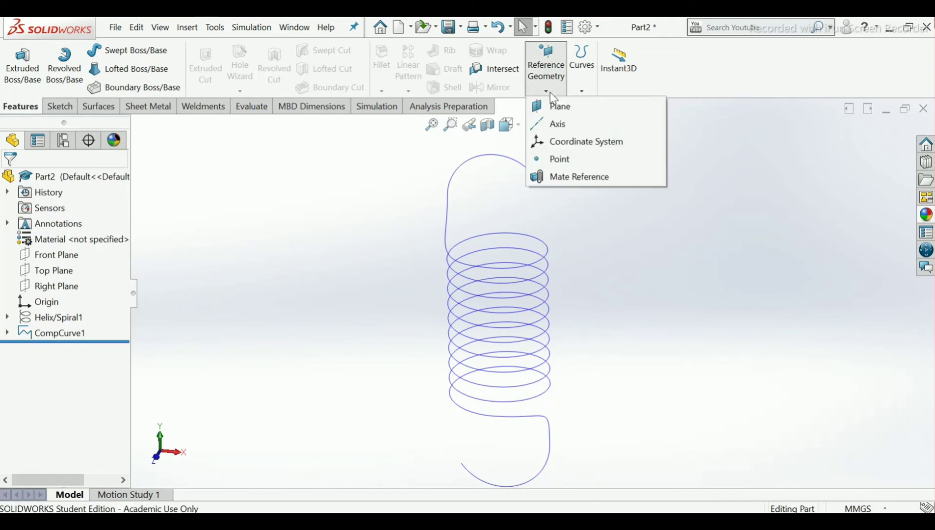
click(553, 105)
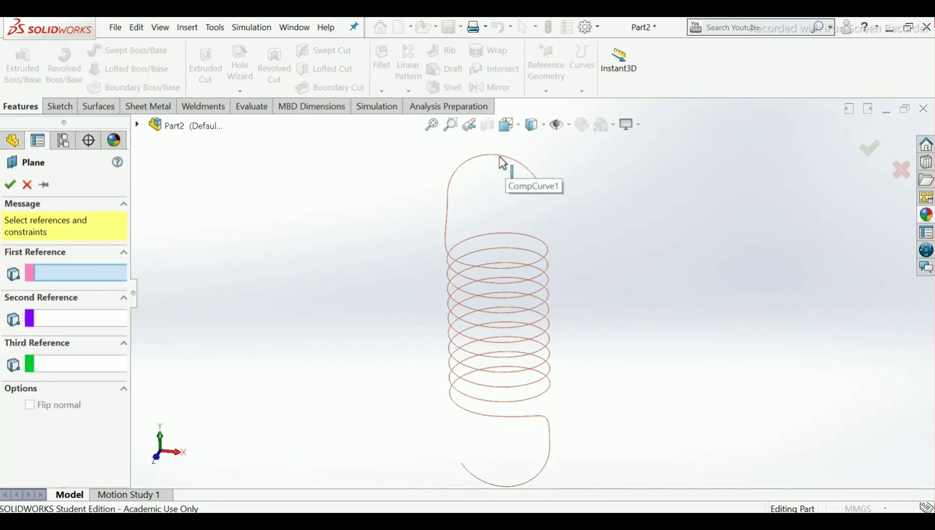
click(505, 162)
scroll(527, 191, down, 3)
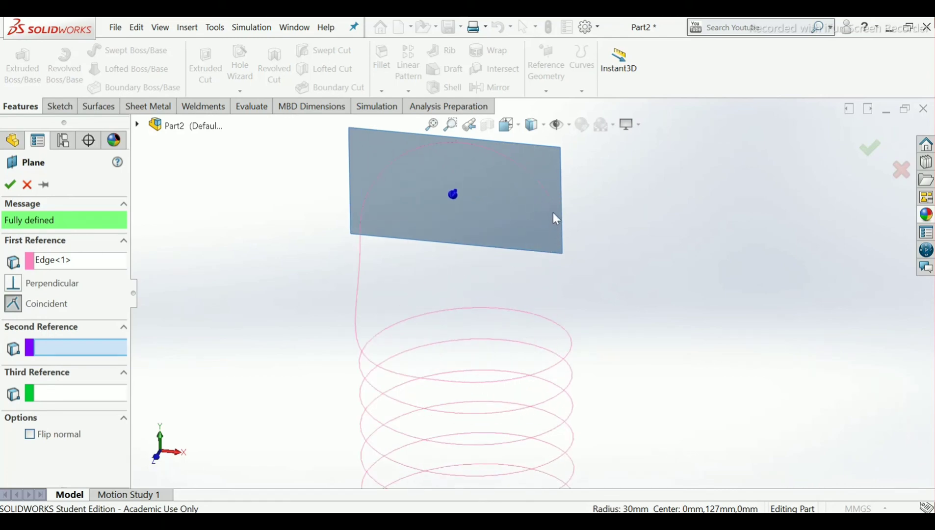
scroll(553, 216, down, 2)
scroll(551, 231, down, 3)
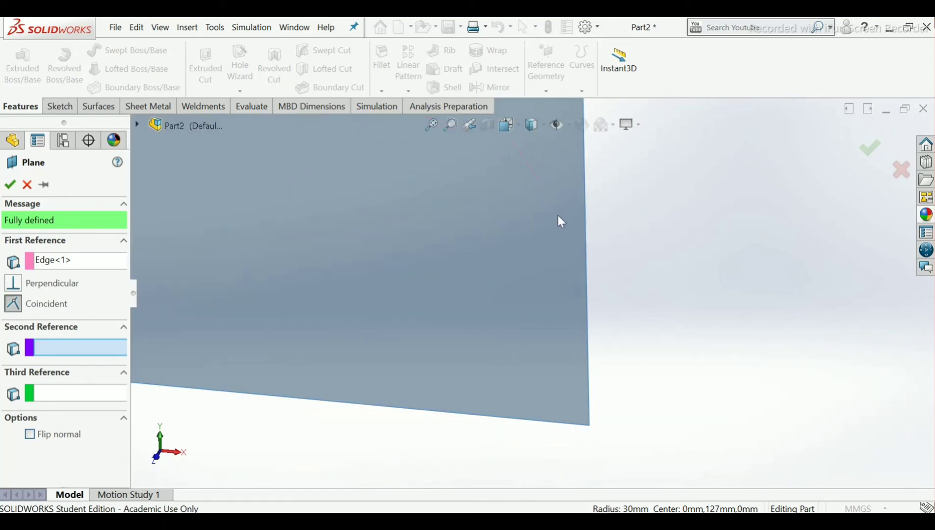
click(542, 185)
scroll(589, 251, up, 4)
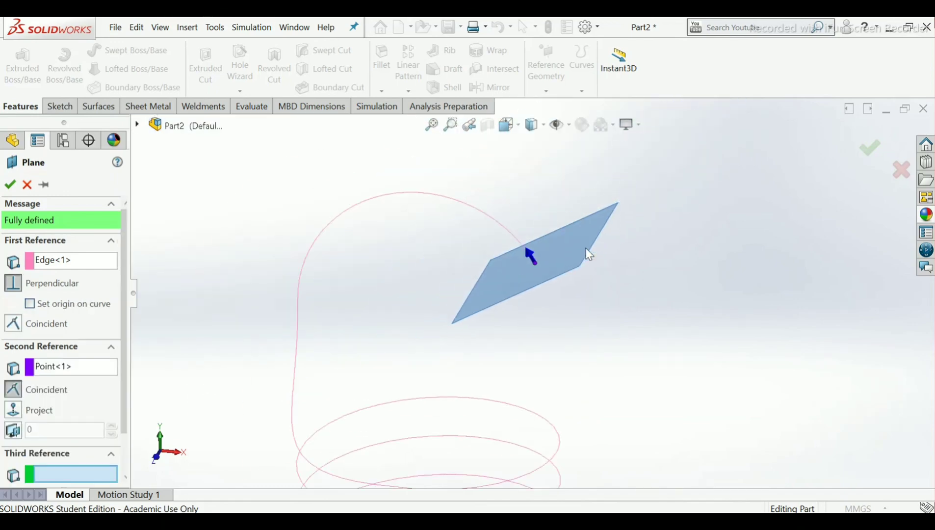
scroll(534, 292, up, 3)
scroll(545, 282, down, 2)
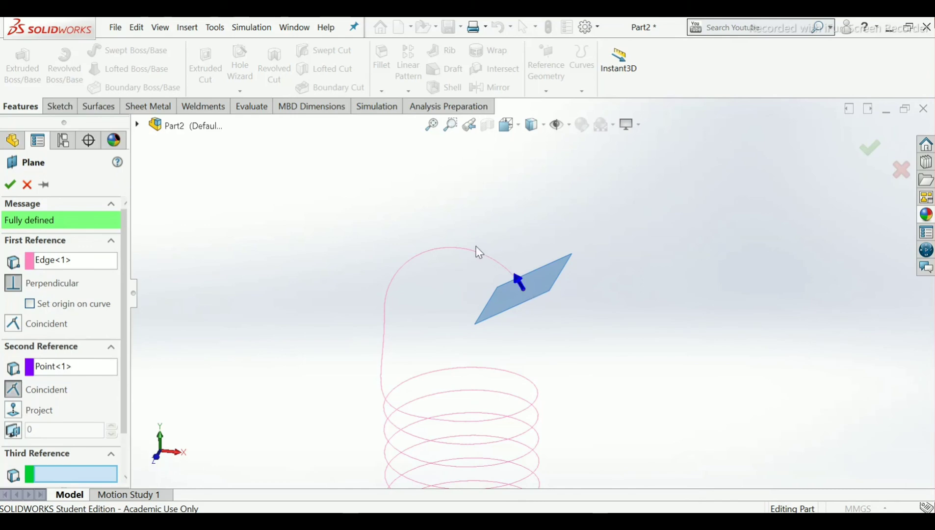
click(10, 184)
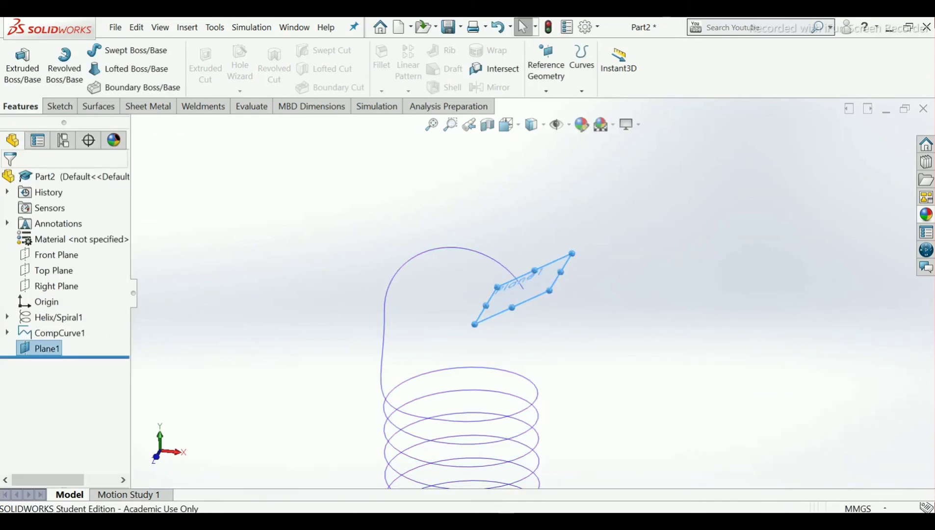
- Check the spring's wire diameter in the Rambottom safety valve PDF and start a sketch on the plane at the hook's free end
click(535, 521)
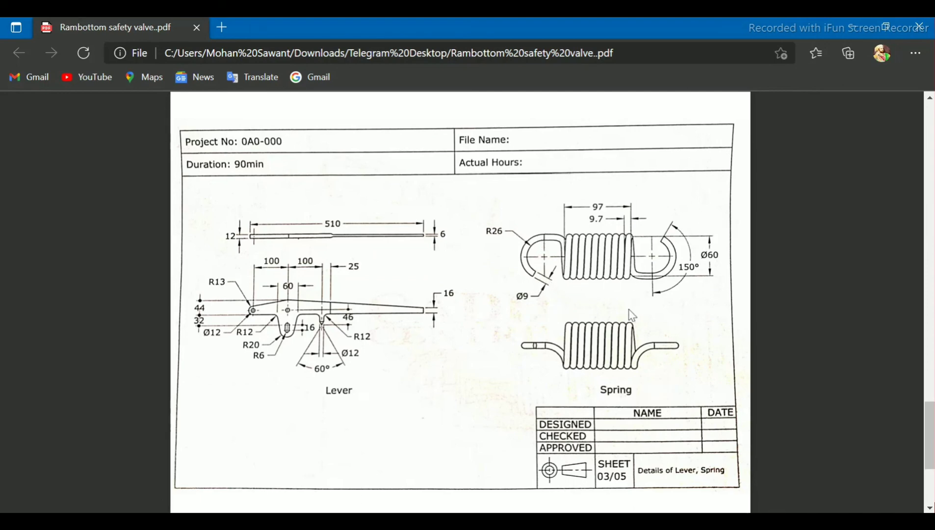
key(alt+Tab)
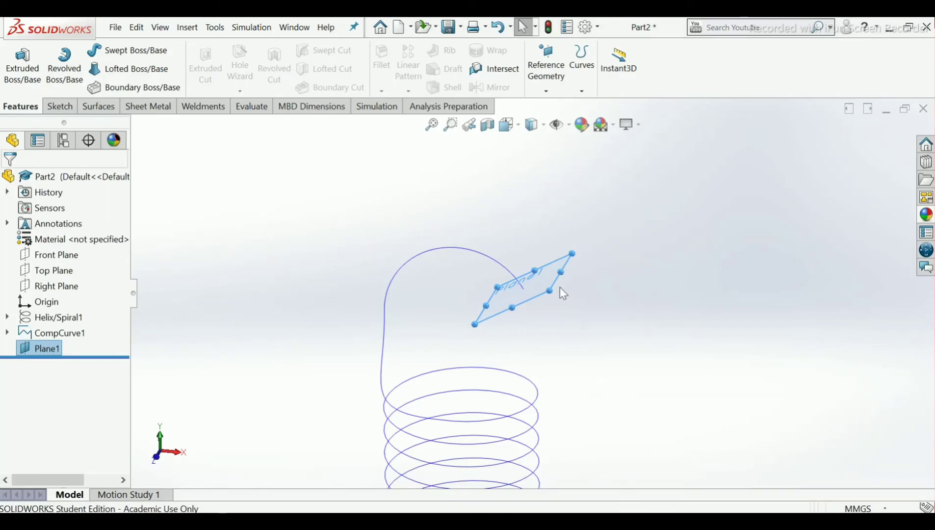
middle_drag(560, 287, 532, 300)
click(526, 265)
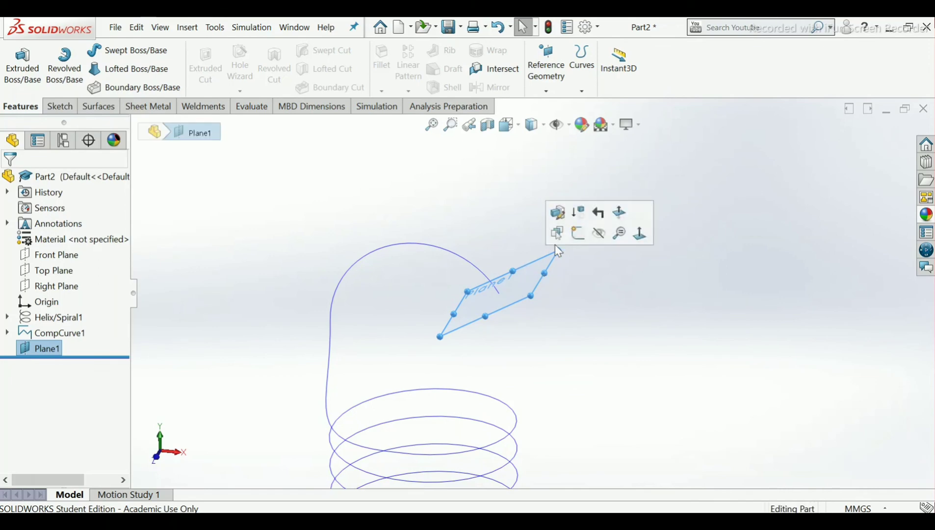
click(578, 233)
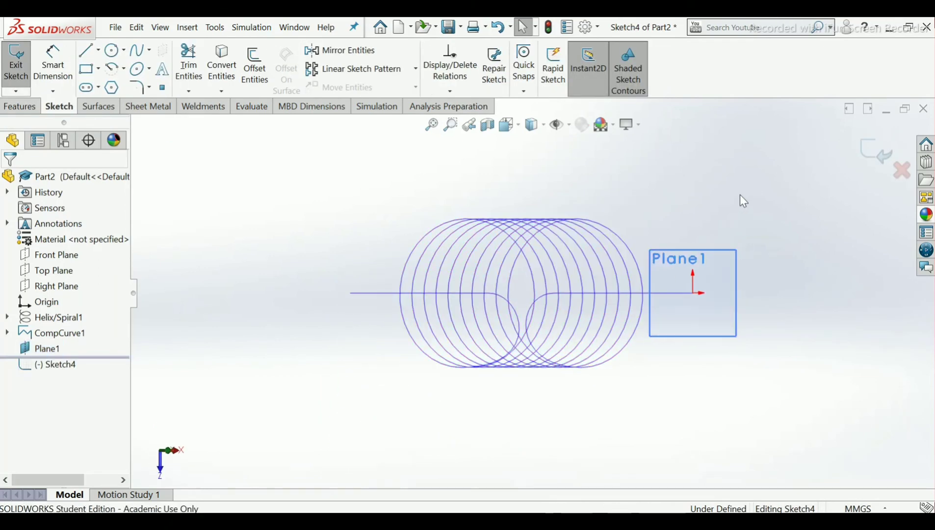
- Draw a circle about 15.8 mm in diameter centred on the sketch origin at the hook's free end
scroll(686, 371, down, 5)
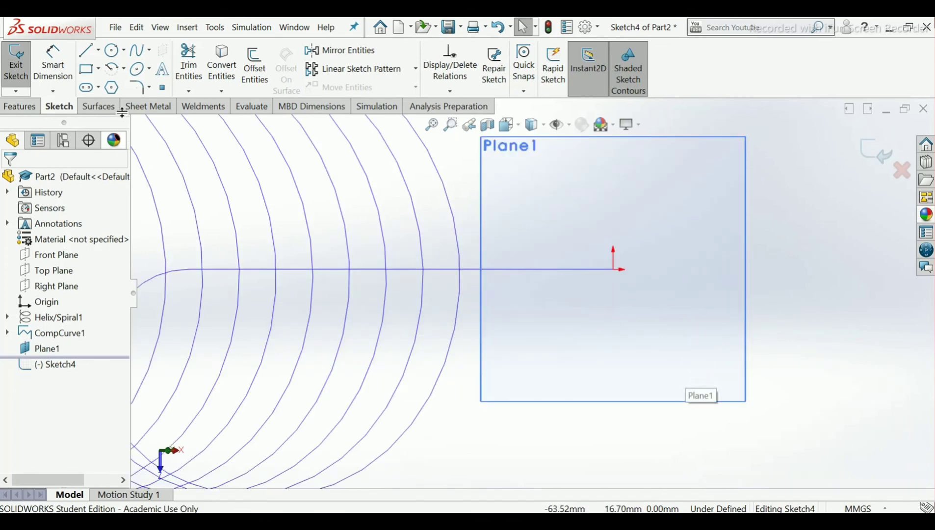
click(114, 49)
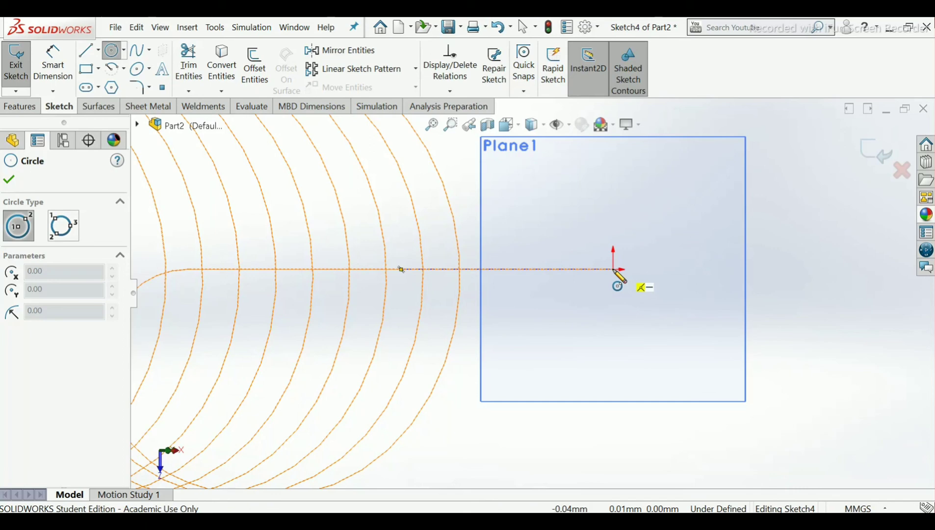
click(614, 270)
click(631, 328)
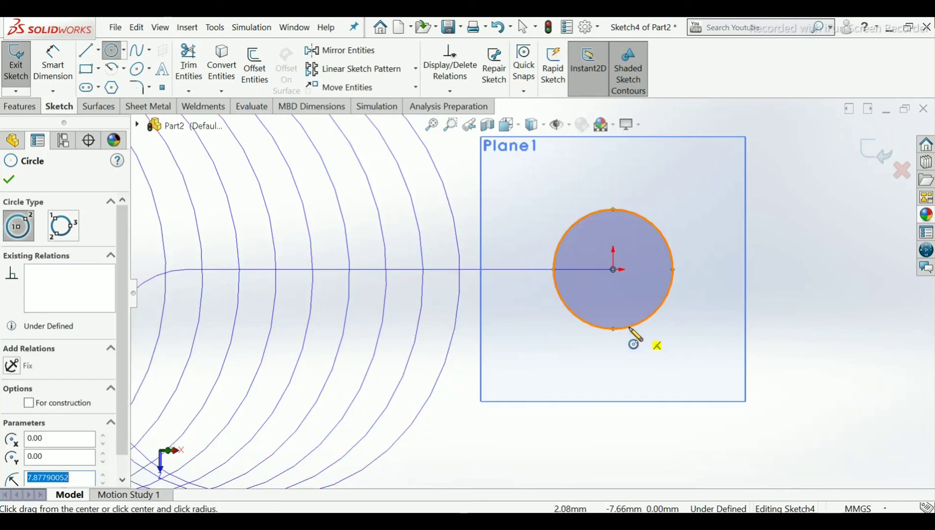
right_click(634, 335)
click(655, 337)
click(798, 278)
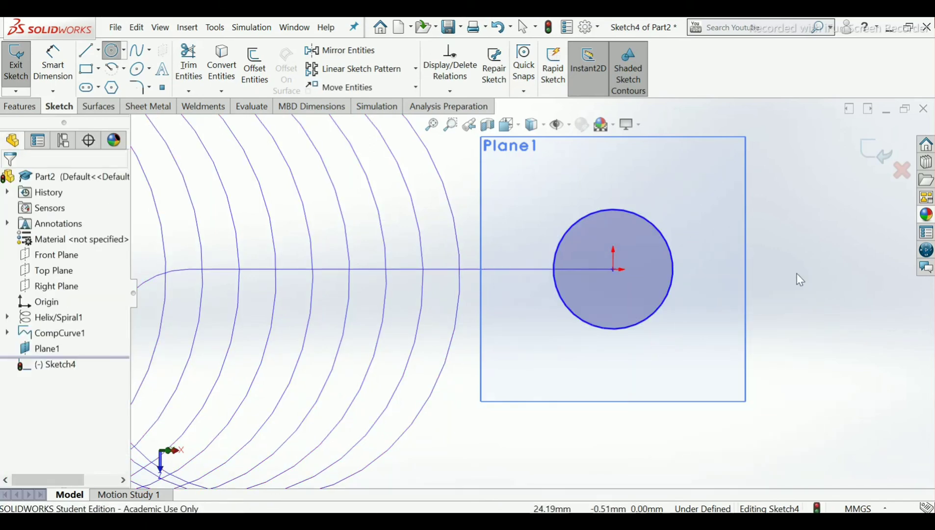
- Dimension the wire profile circle to a 9 mm diameter and finish the sketch
click(54, 66)
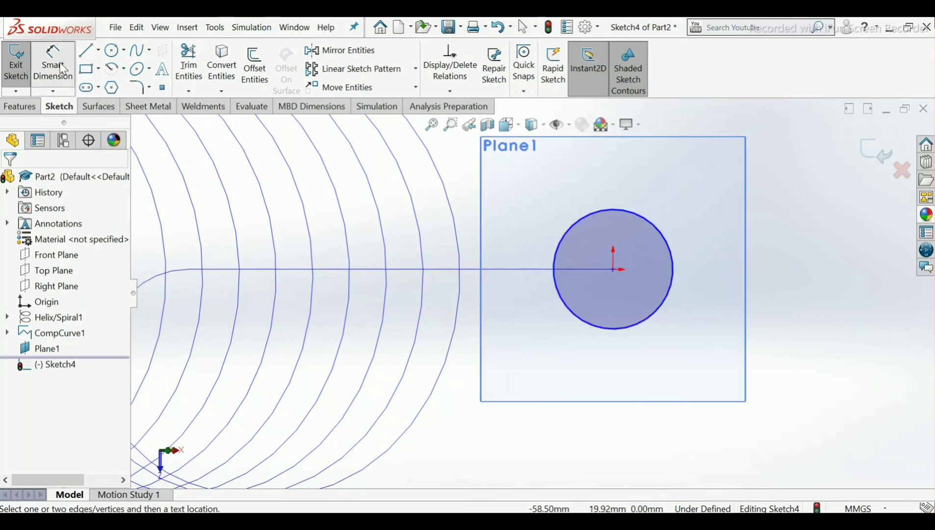
click(637, 330)
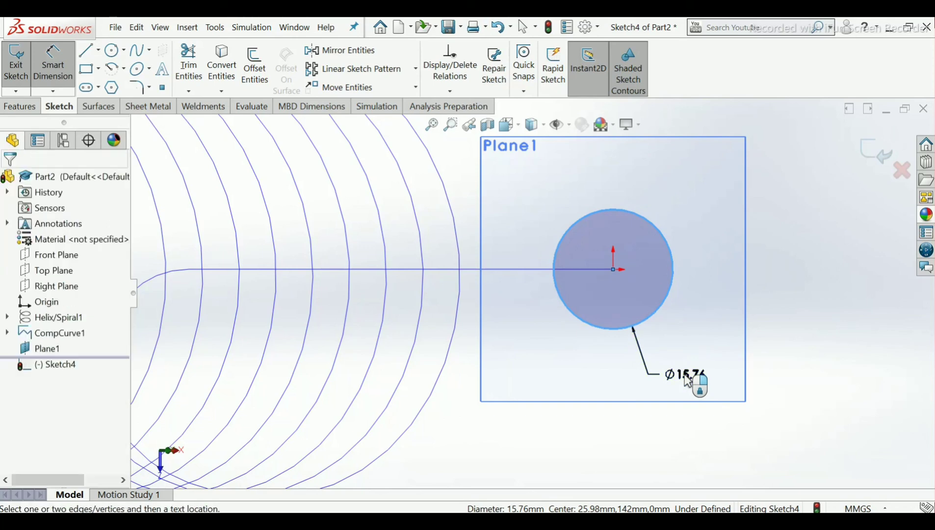
click(687, 381)
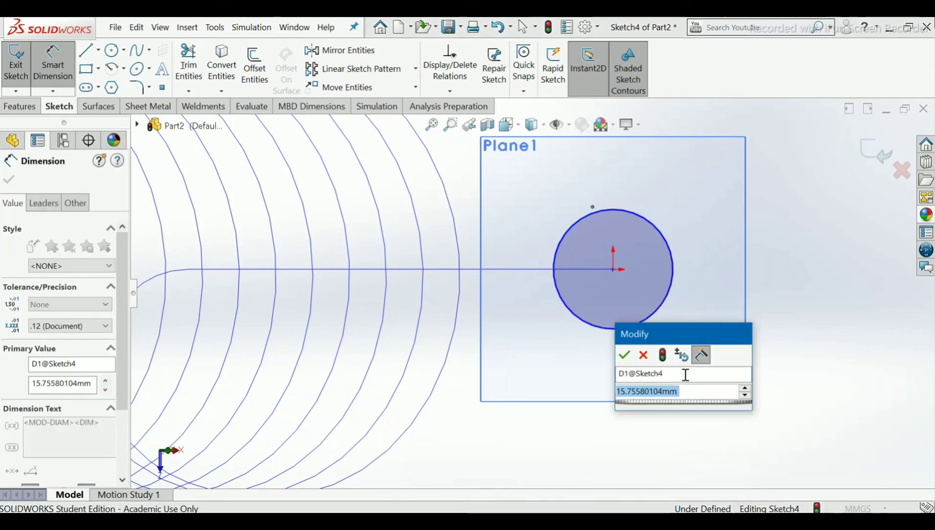
text(9)
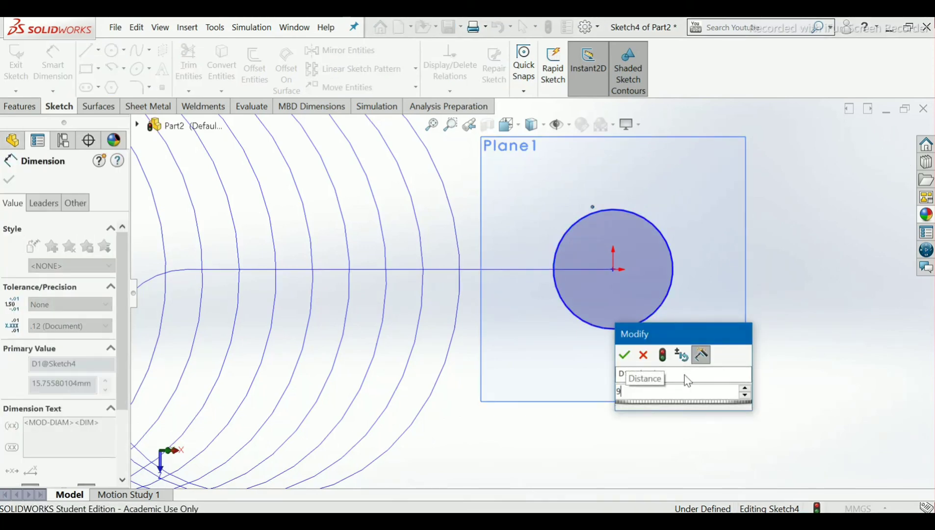
key(Return)
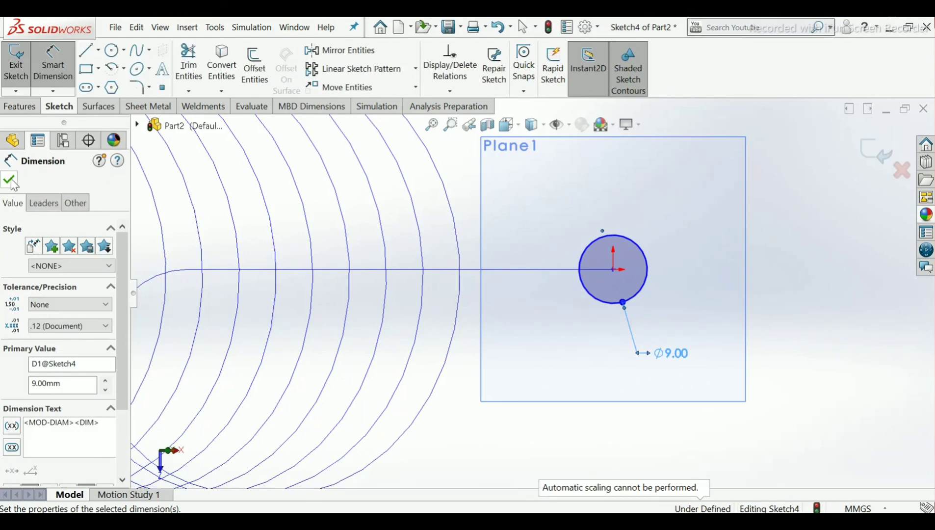
click(10, 181)
key(f)
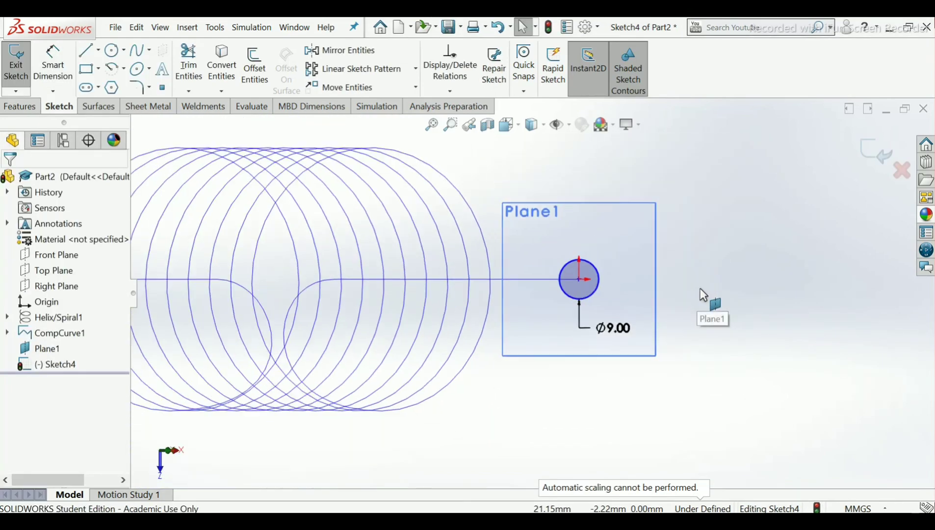
click(877, 151)
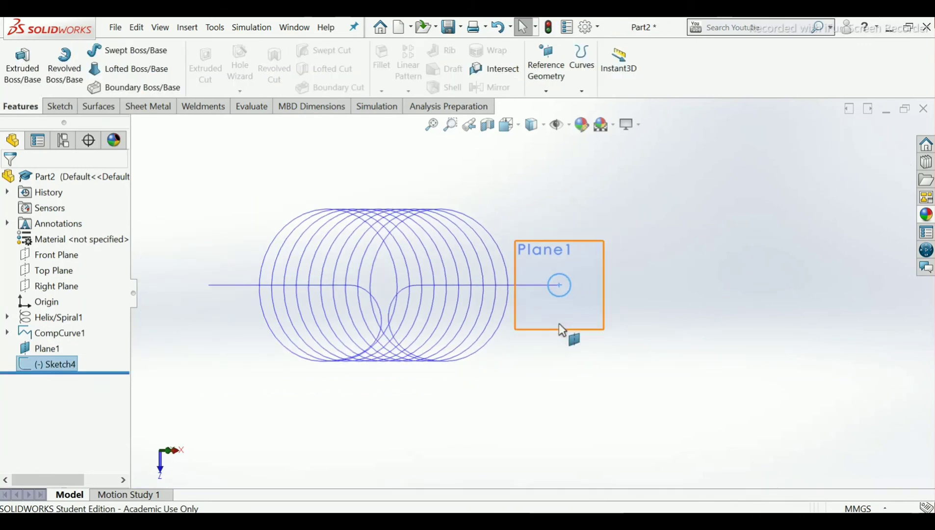
- Create a swept boss using the 9 mm circle sketch as profile and the composite curve as path
scroll(545, 318, down, 3)
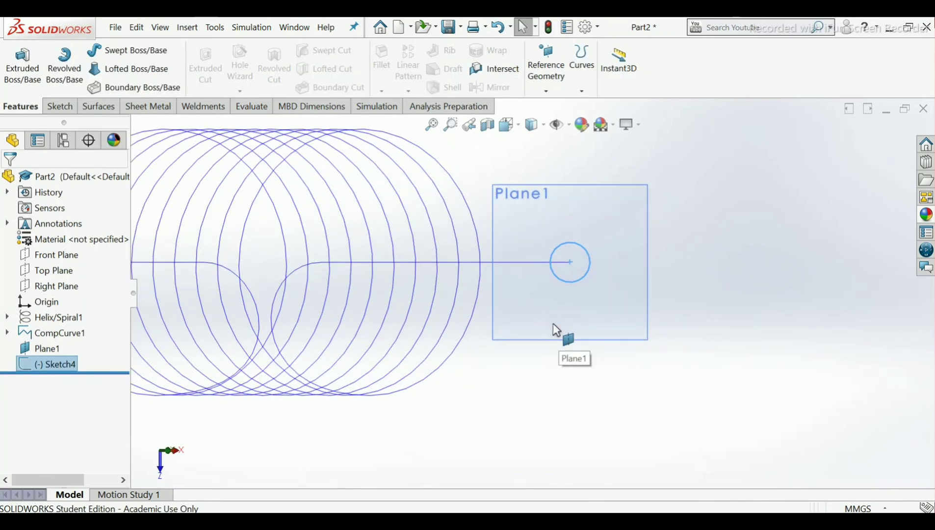
middle_drag(555, 330, 497, 278)
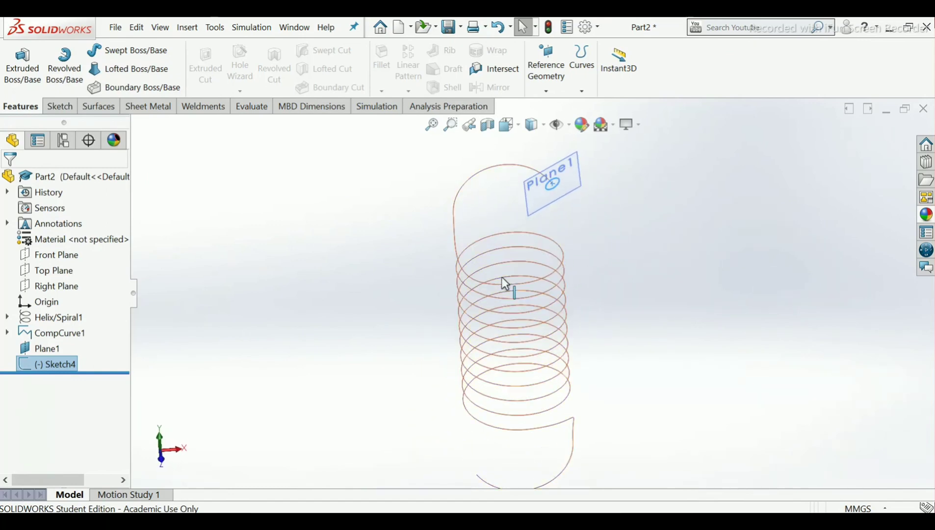
click(156, 56)
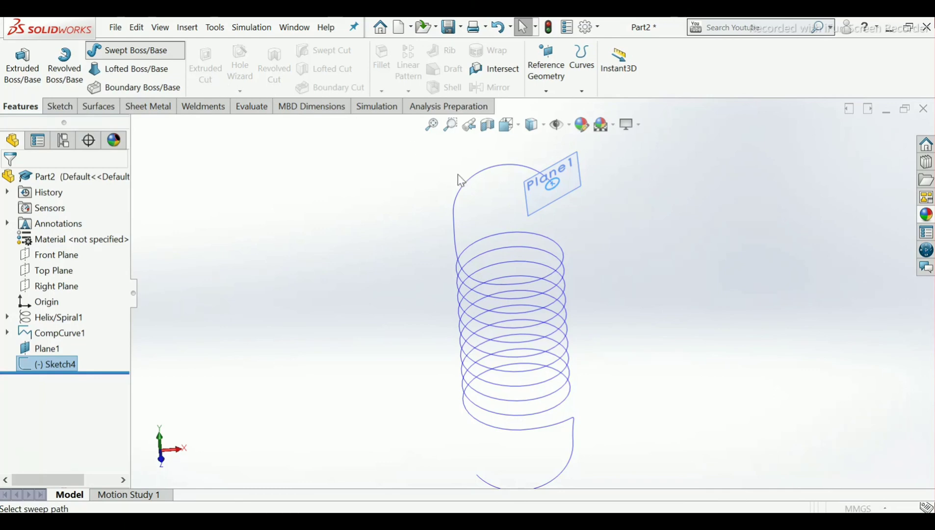
scroll(560, 164, down, 3)
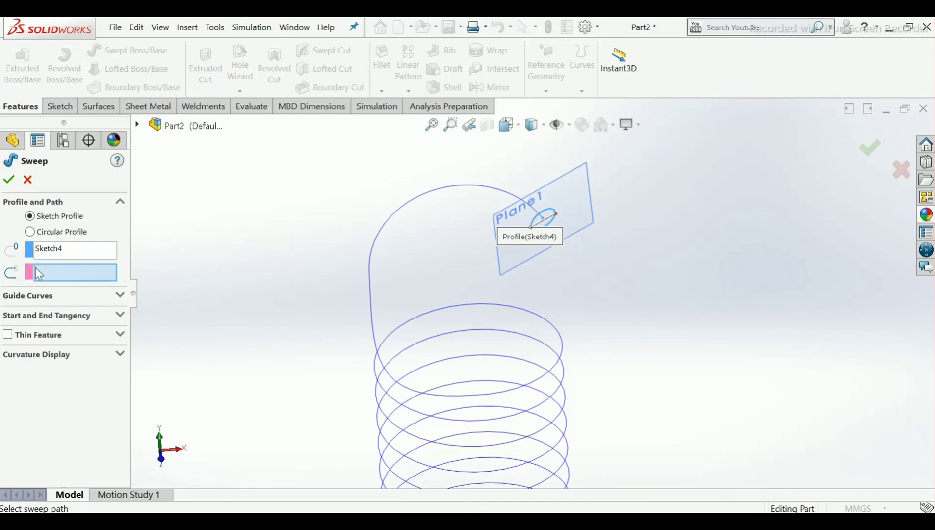
click(390, 218)
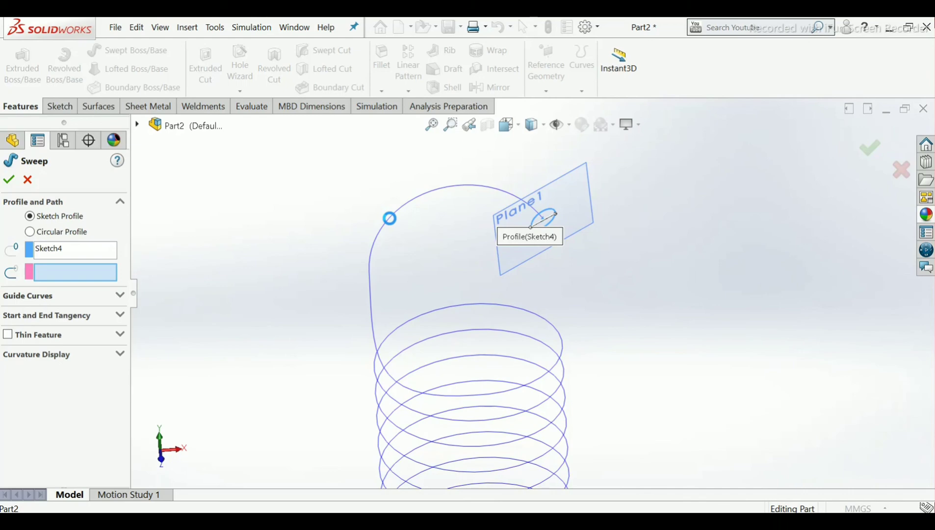
scroll(462, 265, up, 7)
middle_drag(566, 341, 424, 320)
scroll(566, 357, down, 4)
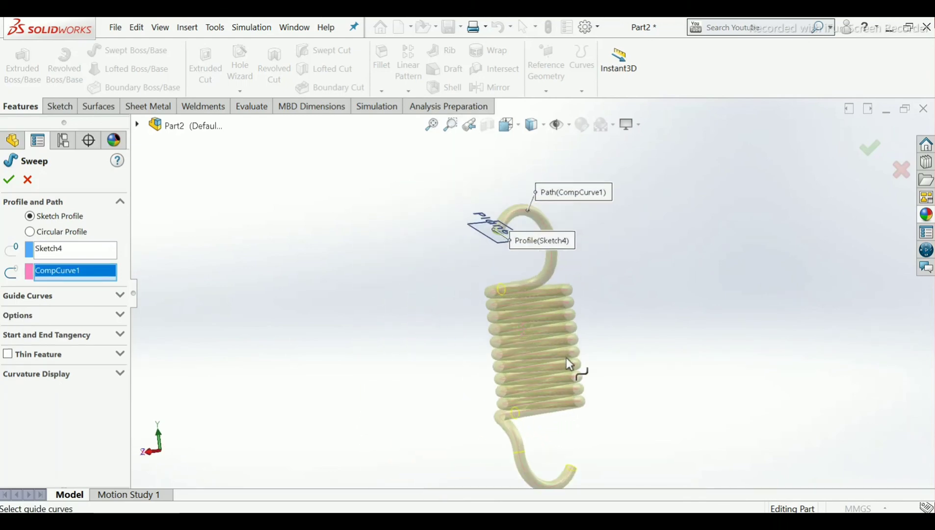
middle_drag(566, 357, 408, 324)
scroll(561, 347, down, 4)
scroll(561, 347, up, 3)
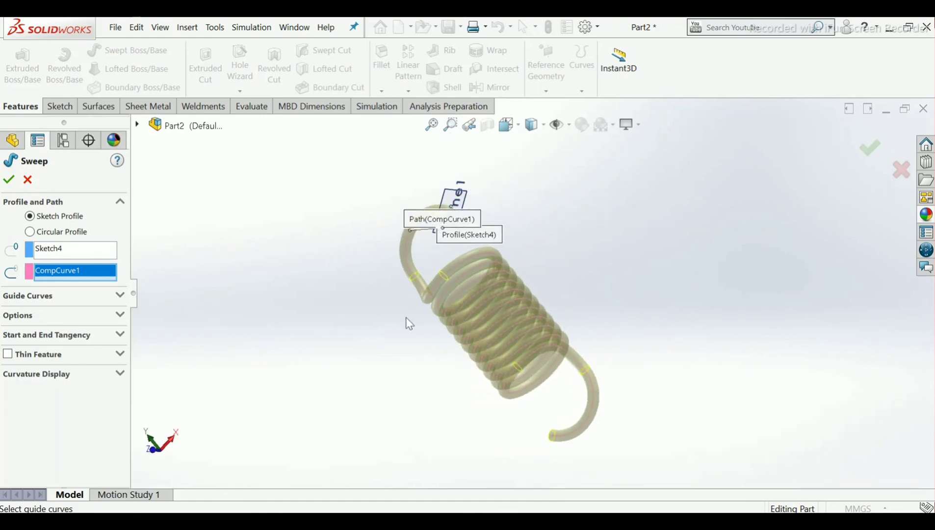
click(7, 180)
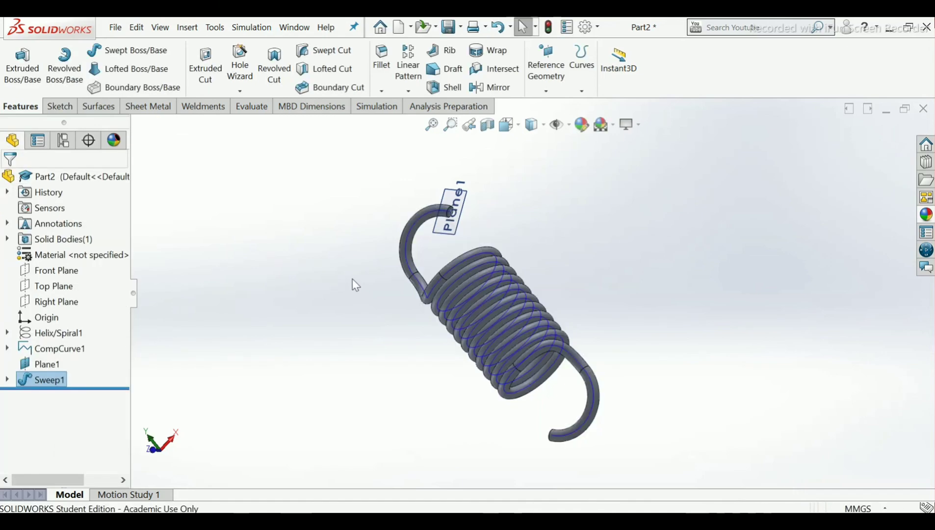
- Hide the reference plane at the upper hook's end and the composite curve running through the spring
scroll(525, 224, down, 3)
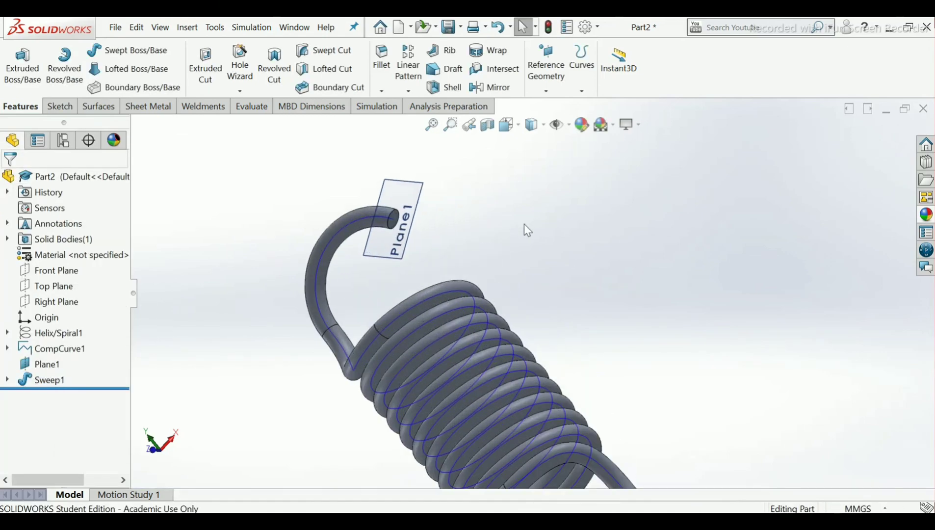
click(411, 225)
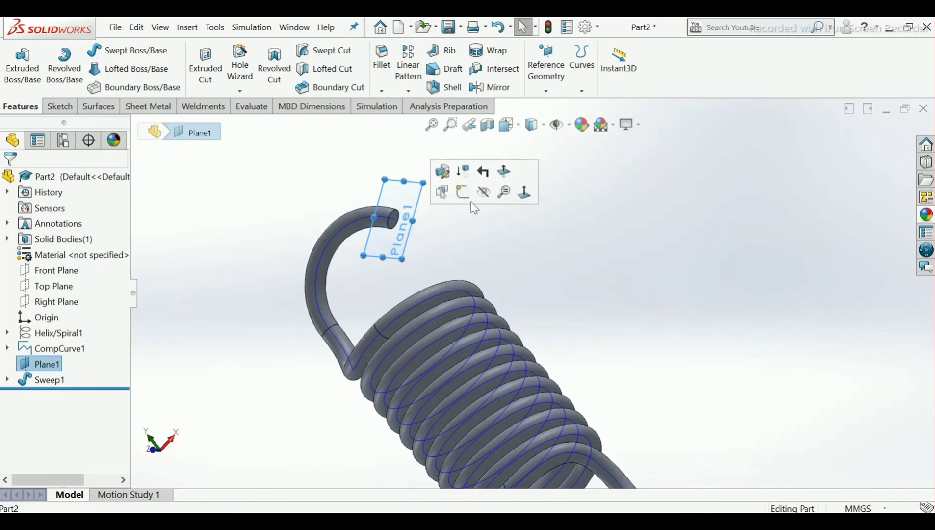
click(488, 202)
click(455, 316)
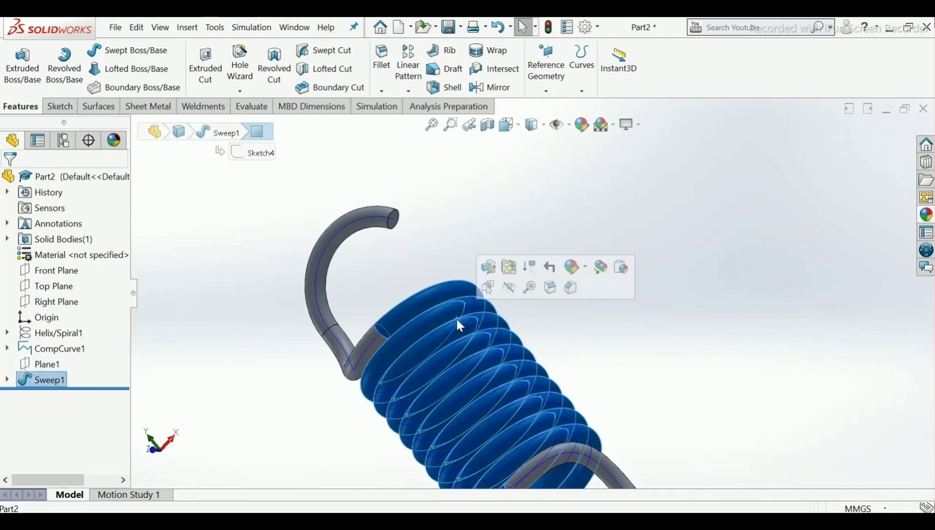
click(564, 361)
scroll(382, 218, down, 3)
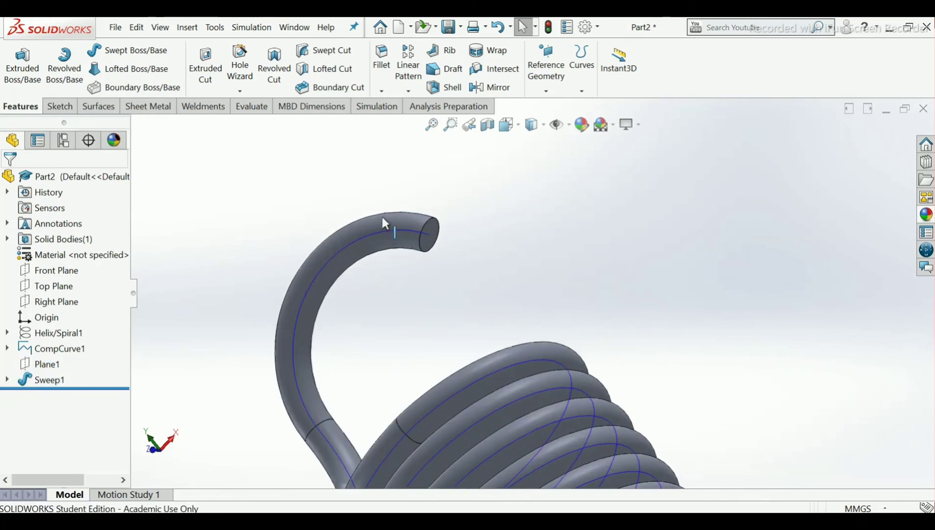
click(381, 234)
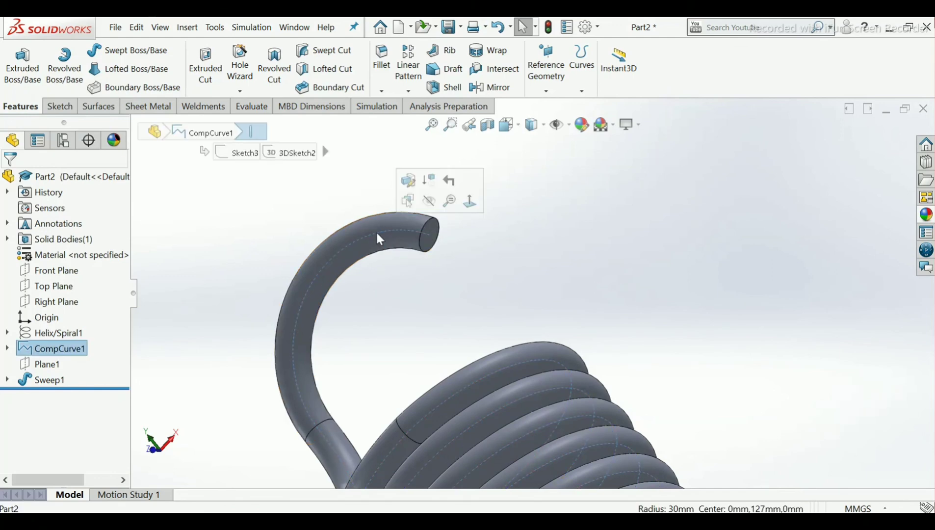
click(428, 200)
scroll(491, 300, up, 3)
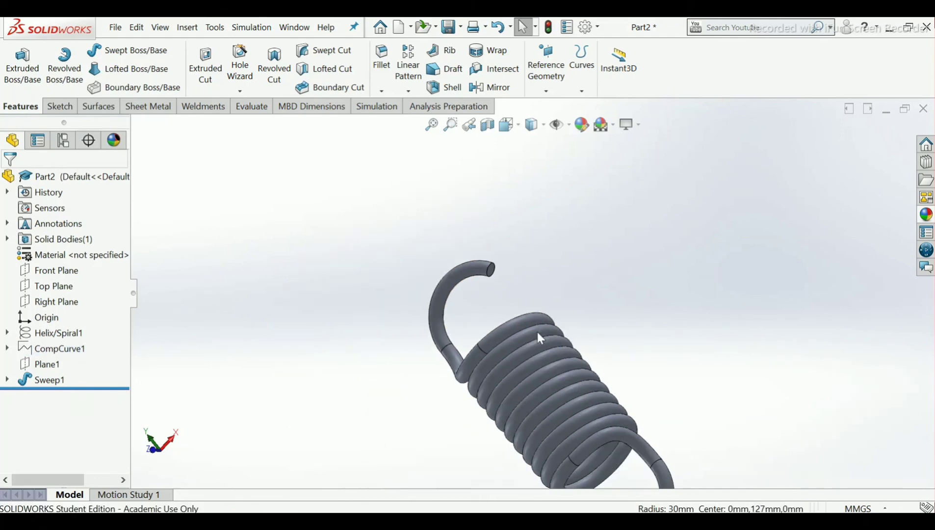
- Compare the swept spring's shape with the Spring views in the Rambottom safety valve PDF
middle_drag(569, 374, 610, 468)
scroll(597, 347, down, 5)
middle_drag(533, 359, 564, 366)
key(alt+Tab)
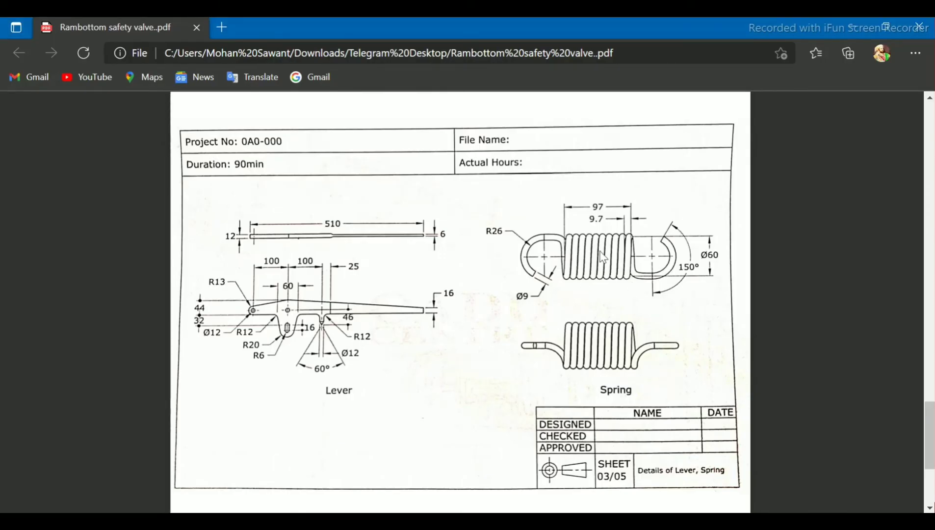
key(alt+Tab)
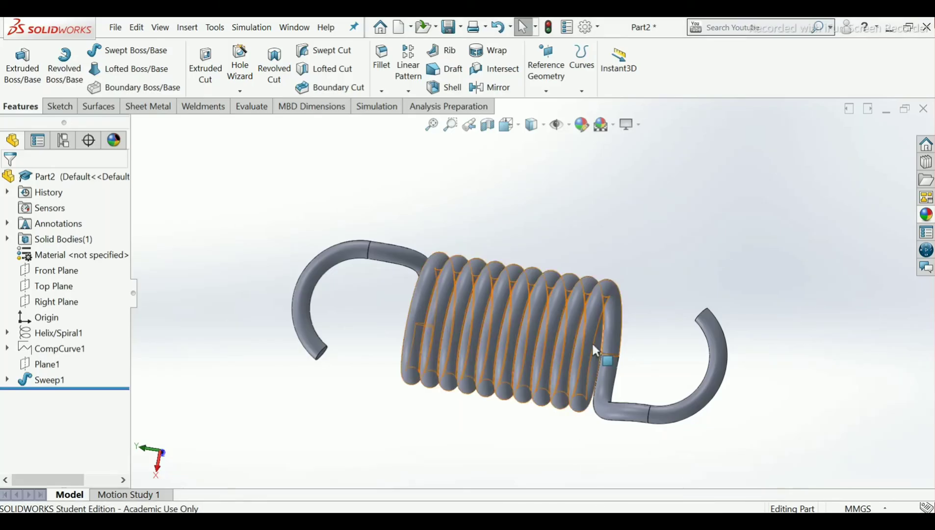
- Apply a light grey colour from the standard palette to the whole spring part
click(583, 131)
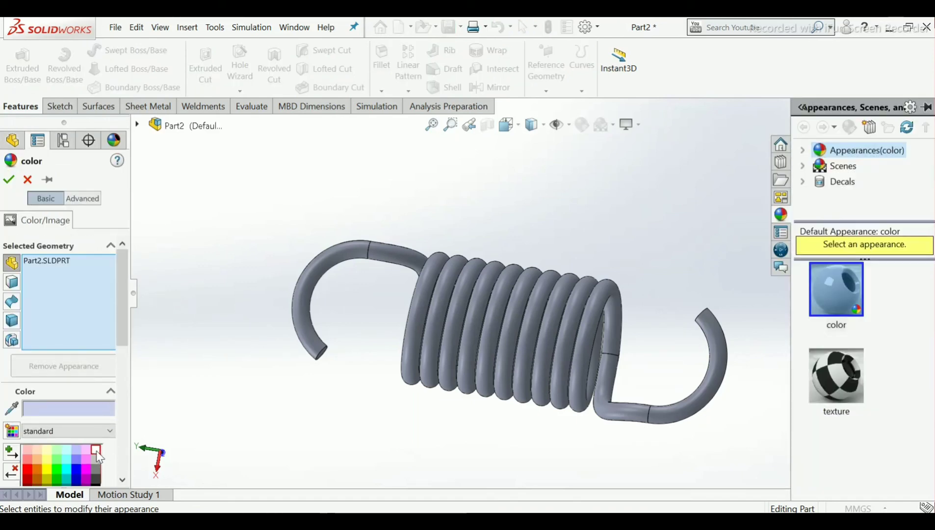
click(96, 449)
click(96, 460)
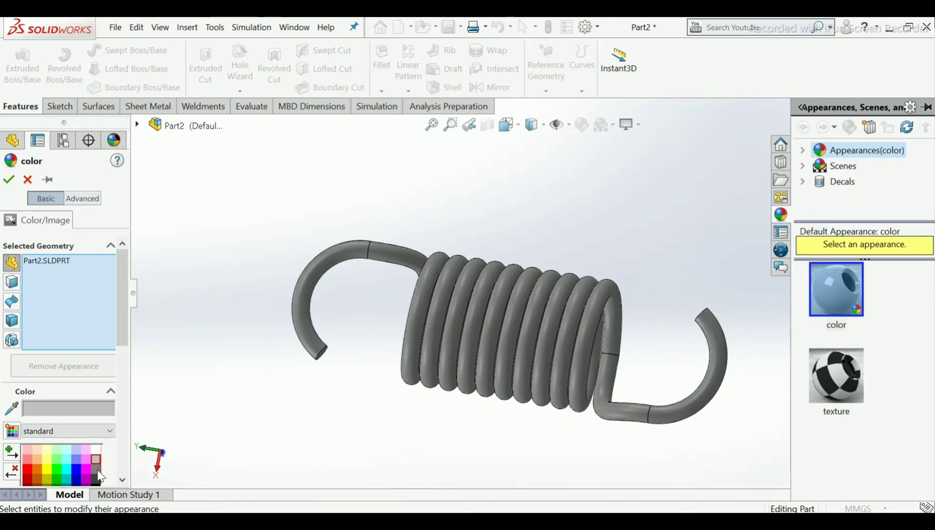
click(98, 476)
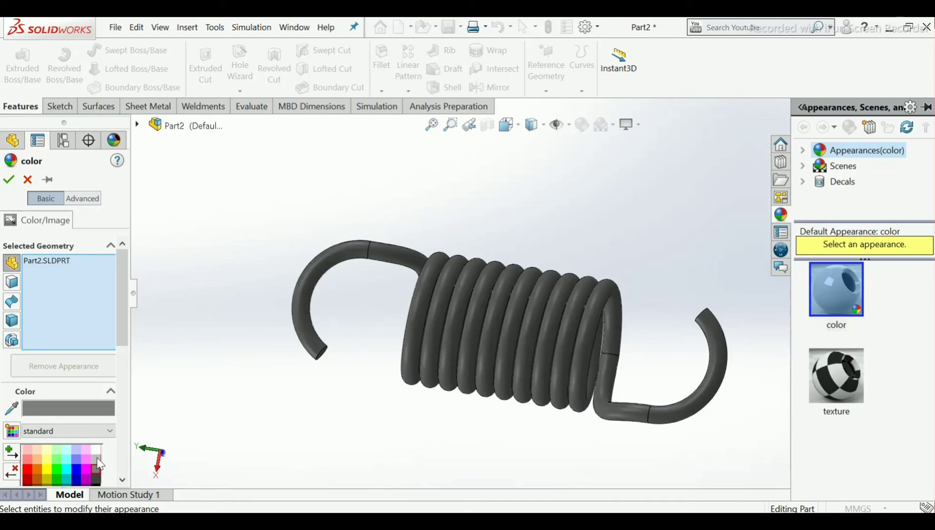
click(98, 462)
click(8, 179)
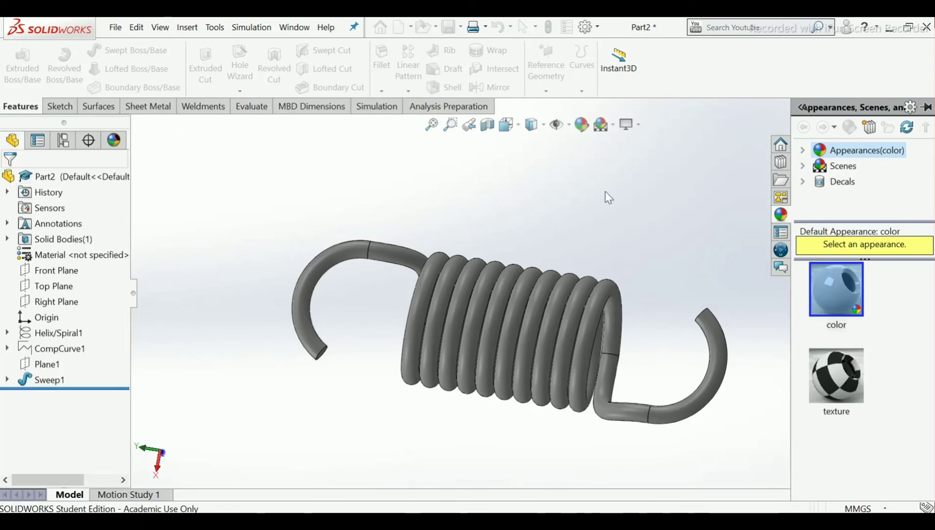
- Save the part in the Components folder under the file name "Spring."
middle_drag(656, 242, 641, 195)
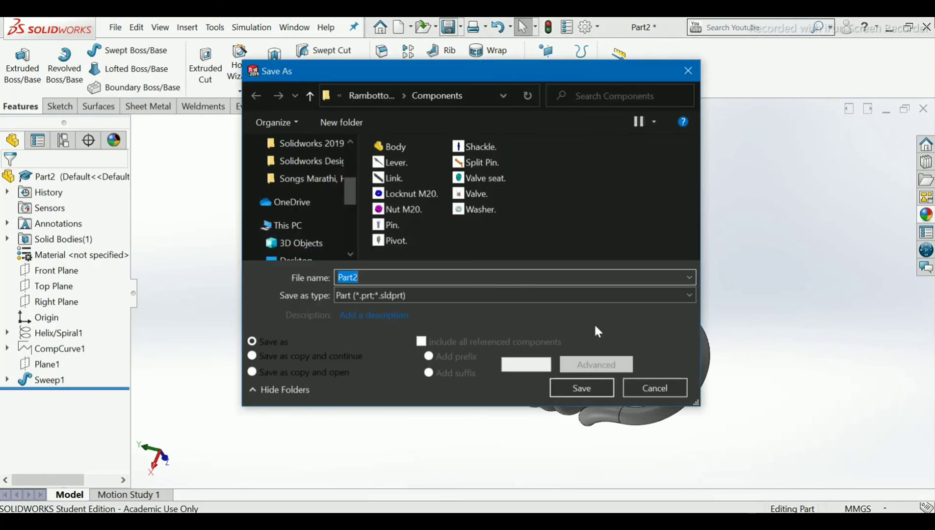
key(Caps_Lock)
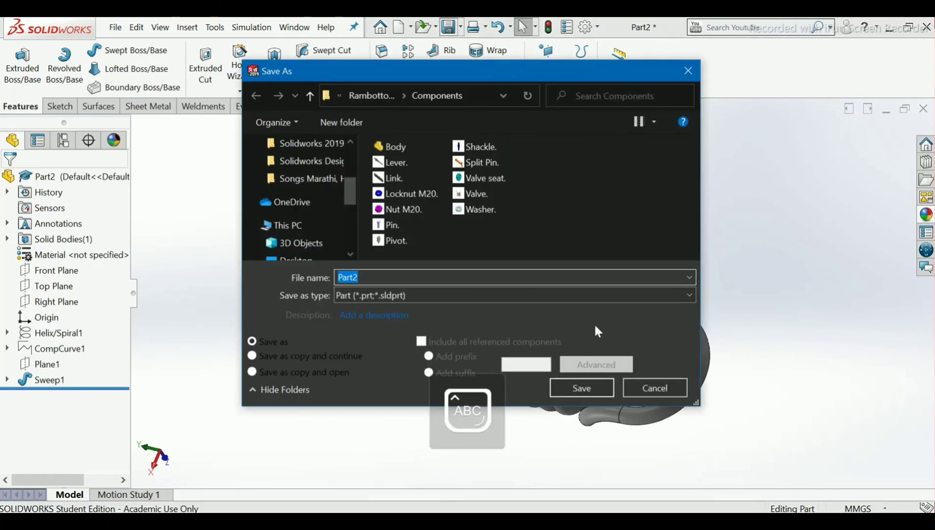
text(S)
key(Caps_Lock)
text(pring.)
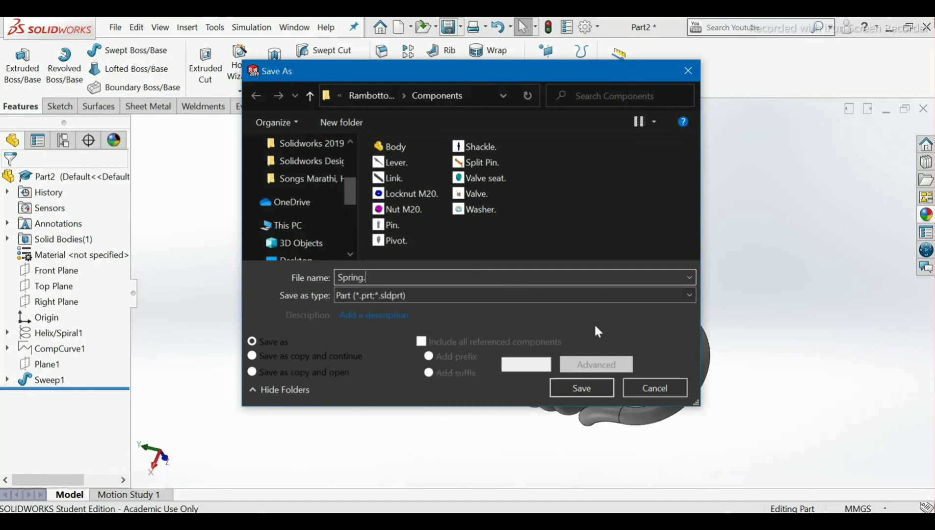
click(583, 388)
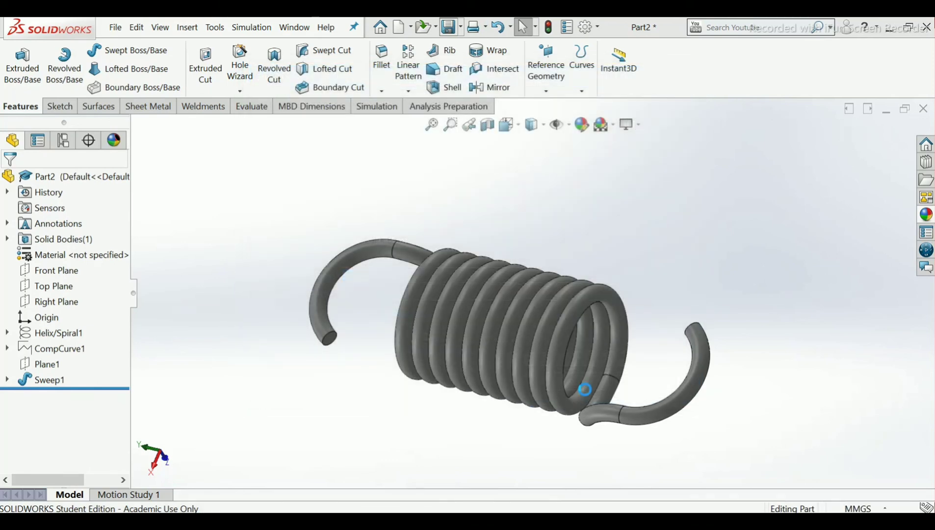
middle_drag(632, 378, 638, 432)
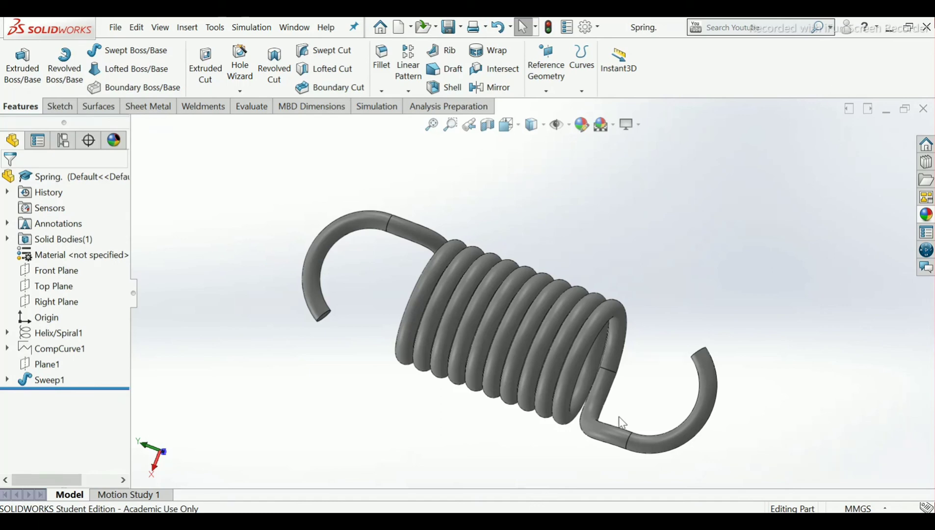
scroll(644, 420, up, 2)
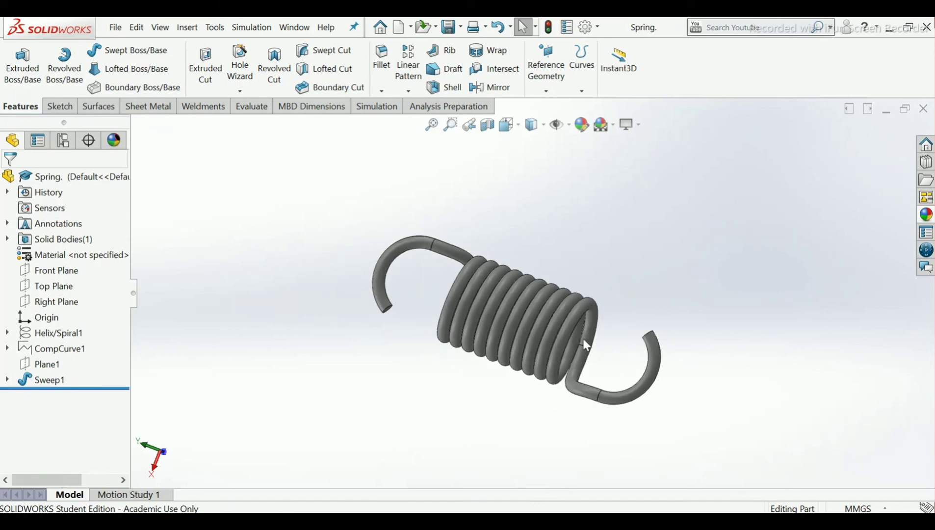
scroll(611, 366, down, 2)
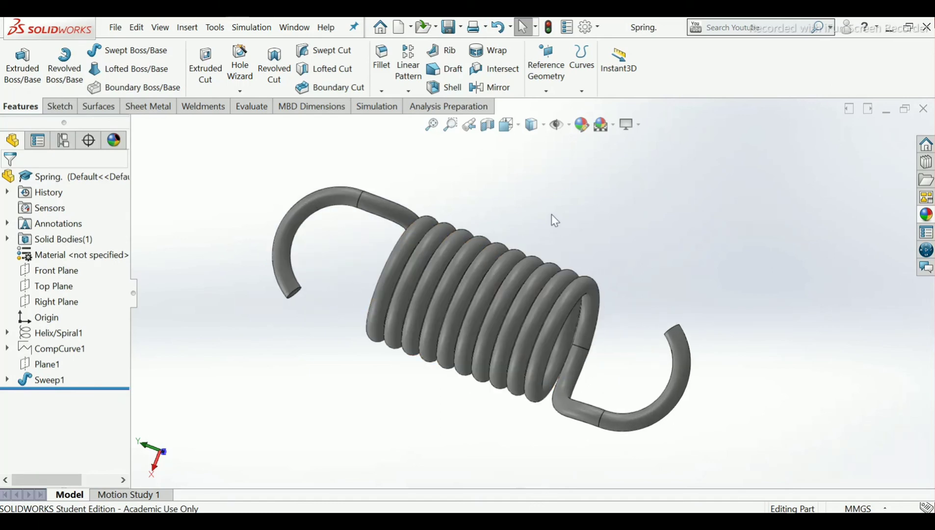